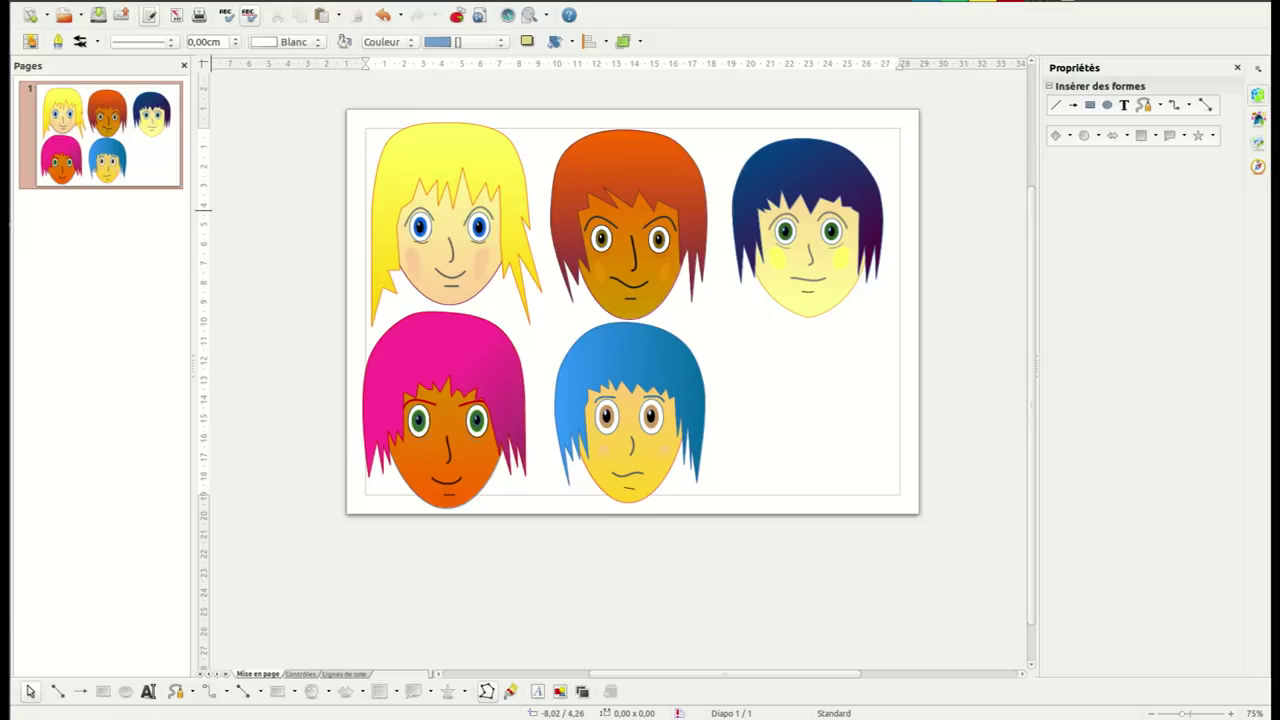
Create a new blank drawing from the sample faces document and maximize its window
{"action": "left_click", "coordinate": [4, 224]}
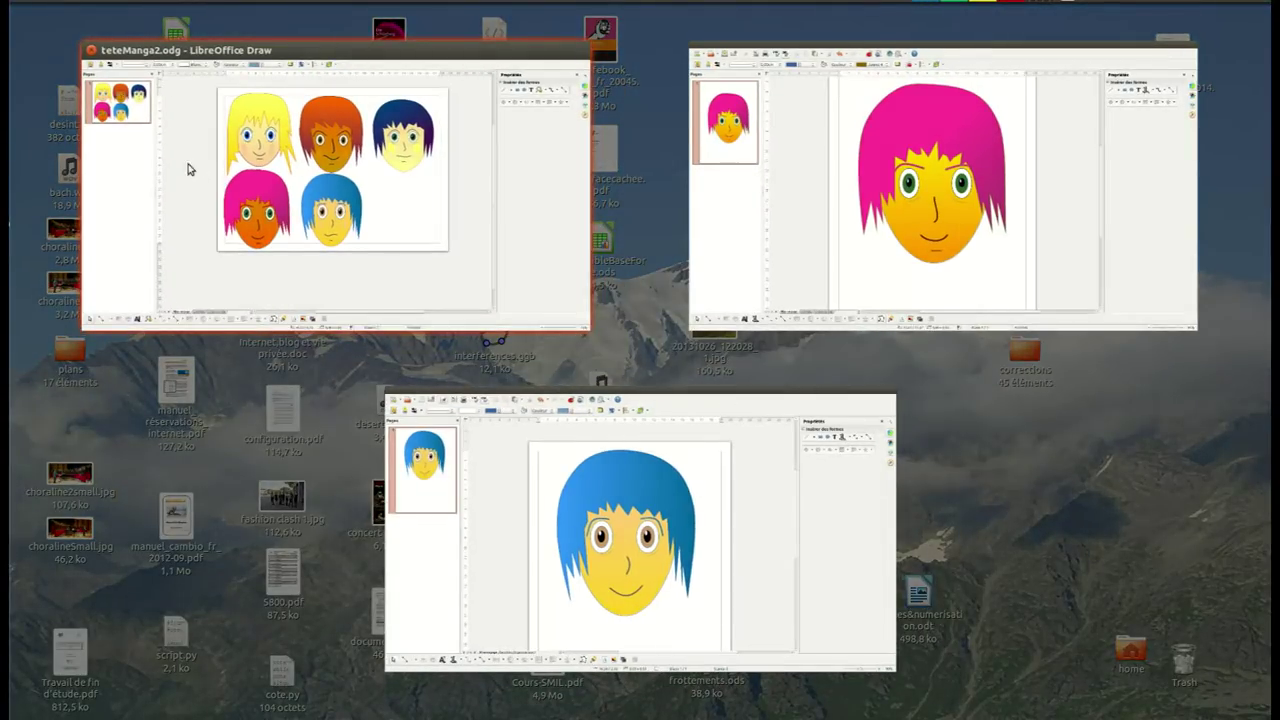
{"action": "left_click", "coordinate": [187, 170]}
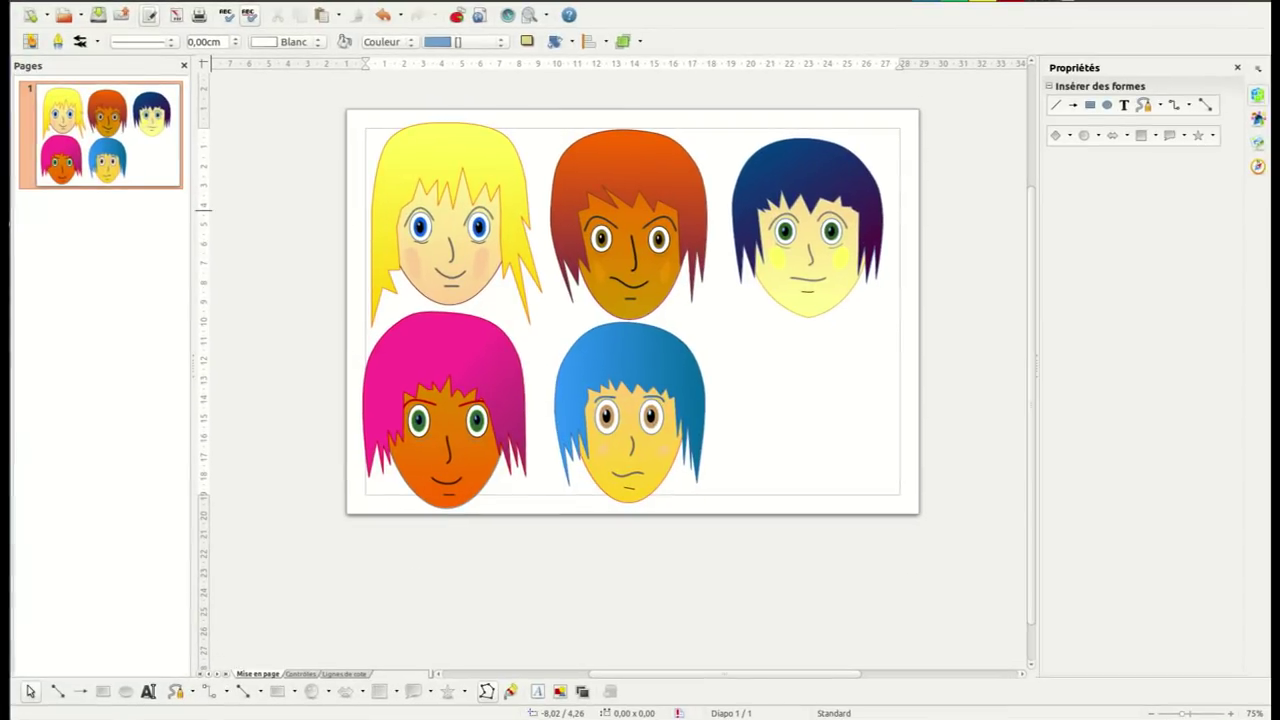
{"action": "left_click", "coordinate": [32, 17]}
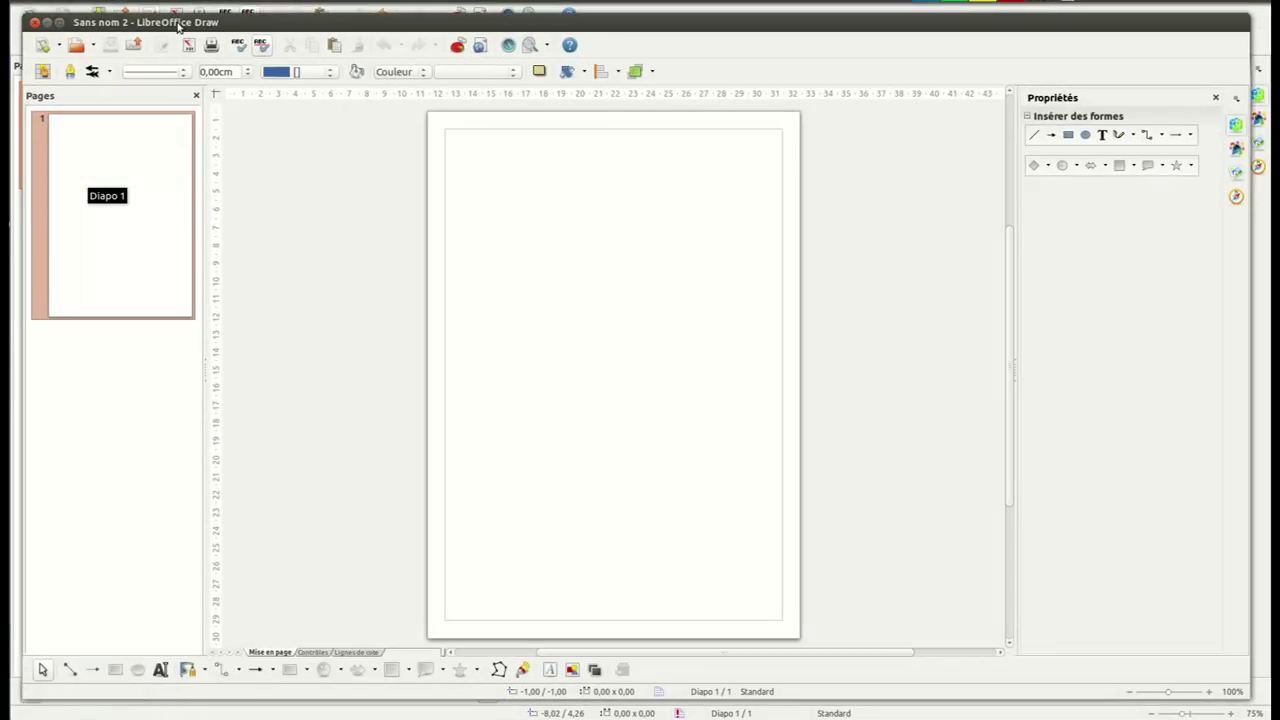
{"action": "left_click_drag", "start_coordinate": [177, 20], "coordinate": [204, 11]}
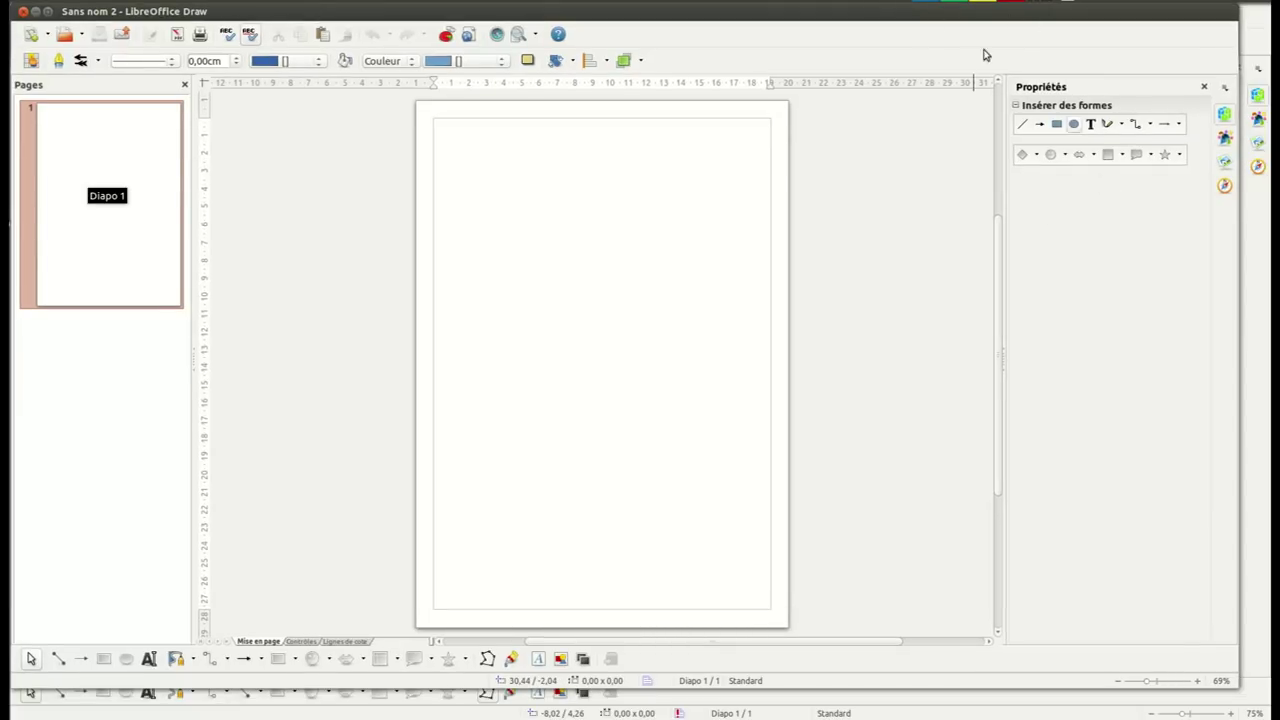
{"action": "double_click", "coordinate": [942, 12]}
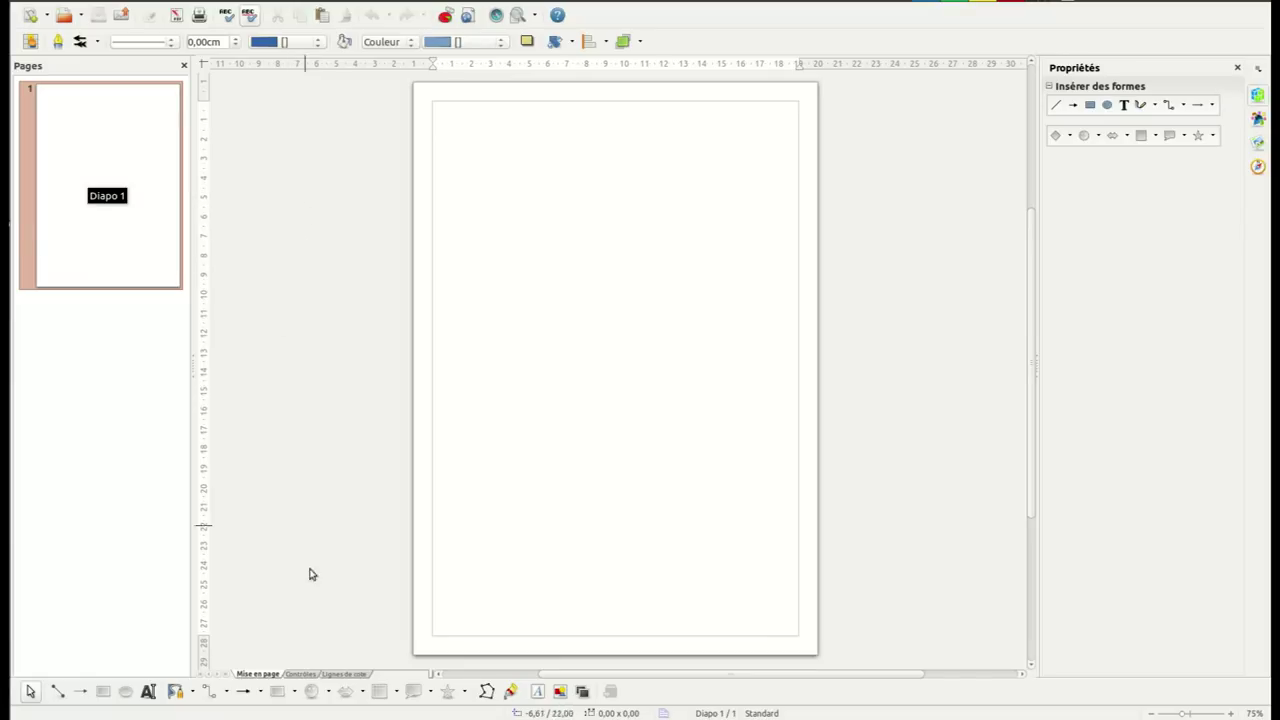
Draw an upright ellipse about 9.7 cm wide and 13.3 cm high in the page's upper middle
{"action": "left_click", "coordinate": [125, 691]}
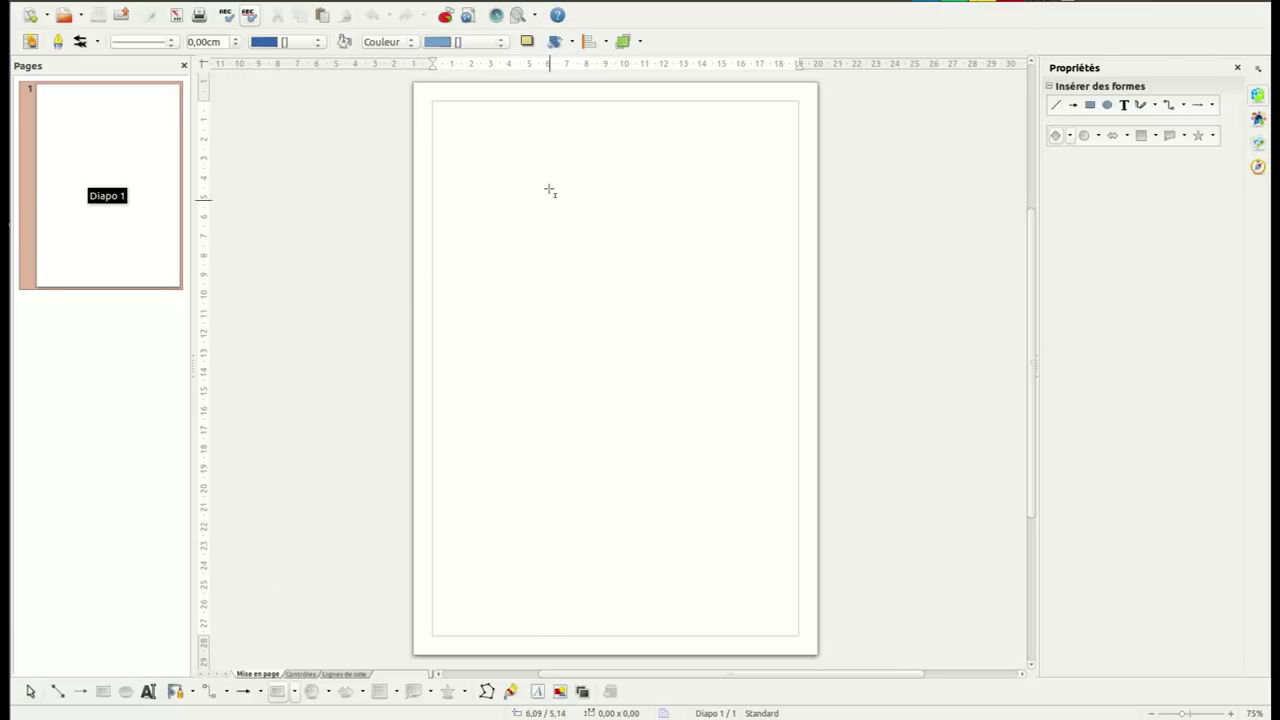
{"action": "mouse_move", "coordinate": [544, 170]}
{"action": "left_mouse_down"}
{"action": "mouse_move", "coordinate": [600, 266]}
{"action": "mouse_move", "coordinate": [714, 409]}
{"action": "mouse_move", "coordinate": [737, 414]}
{"action": "mouse_move", "coordinate": [731, 428]}
{"action": "left_mouse_up"}
{"action": "left_click_drag", "start_coordinate": [683, 349], "coordinate": [669, 353]}
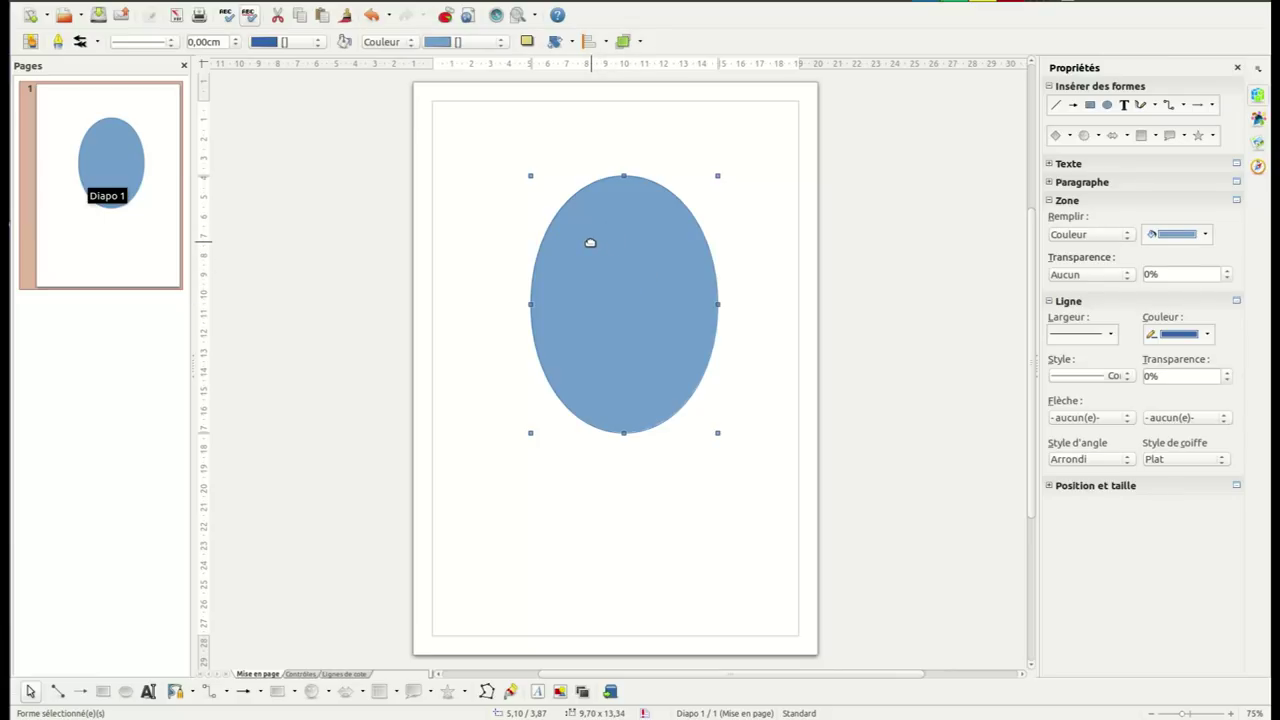
Convert the ellipse to a curve and pull its lowest point down until the shape is about 14.7 cm high
{"action": "right_click", "coordinate": [590, 243]}
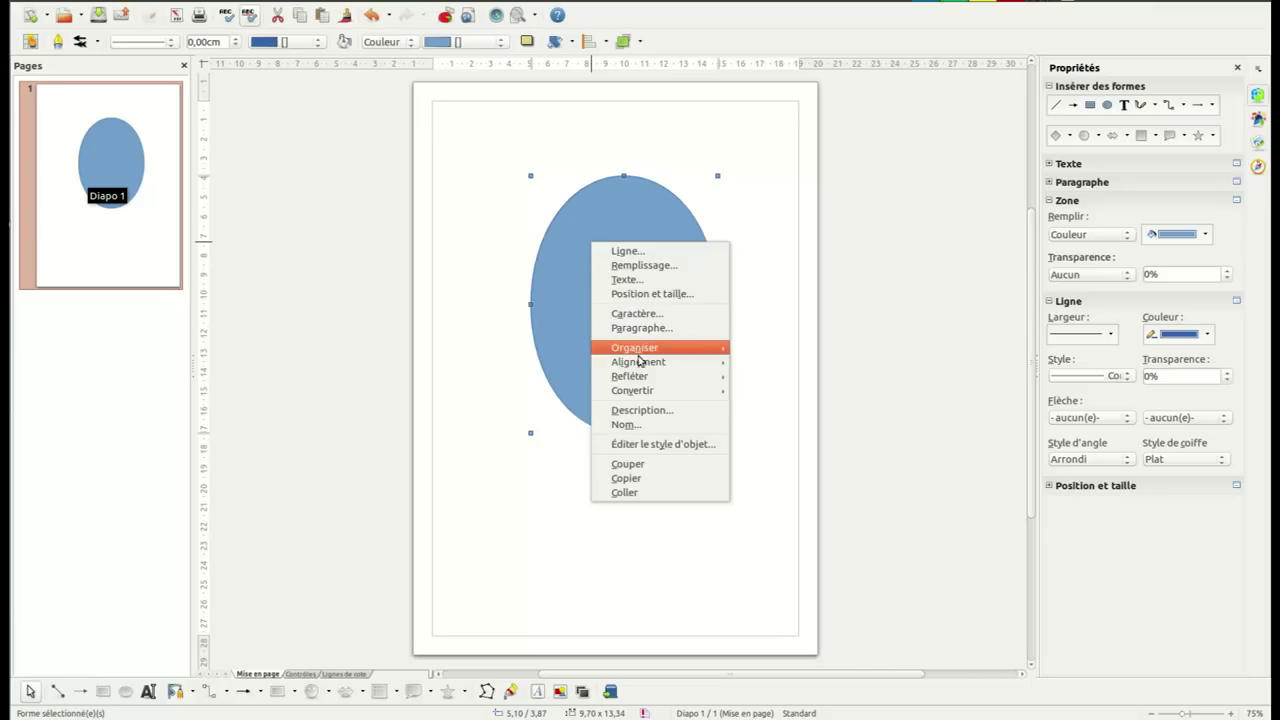
{"action": "mouse_move", "coordinate": [624, 392]}
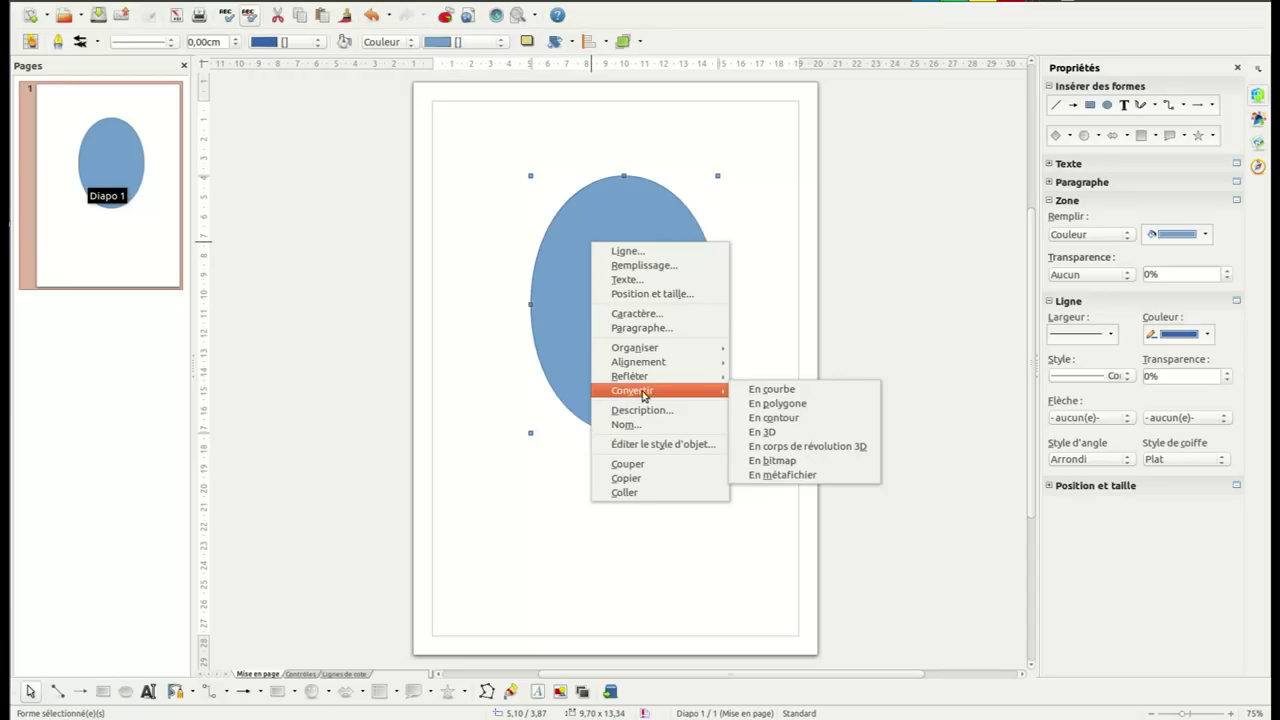
{"action": "left_click", "coordinate": [783, 392]}
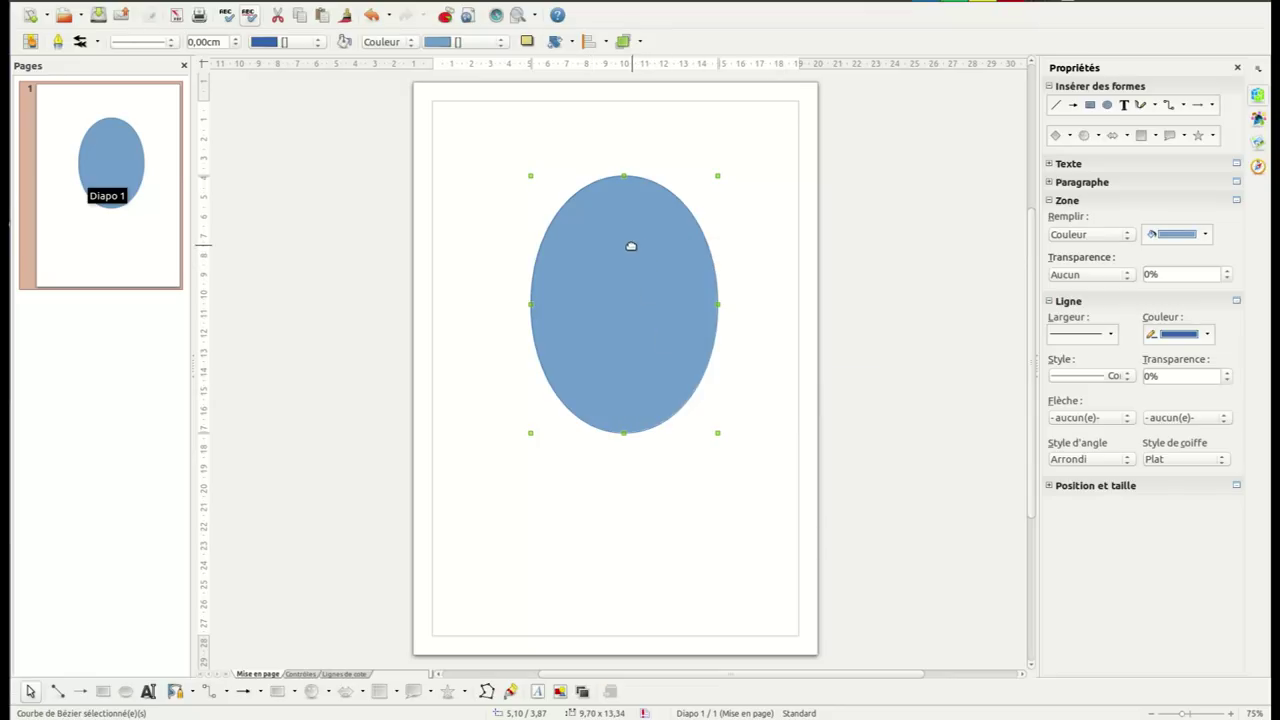
{"action": "left_click", "coordinate": [486, 691]}
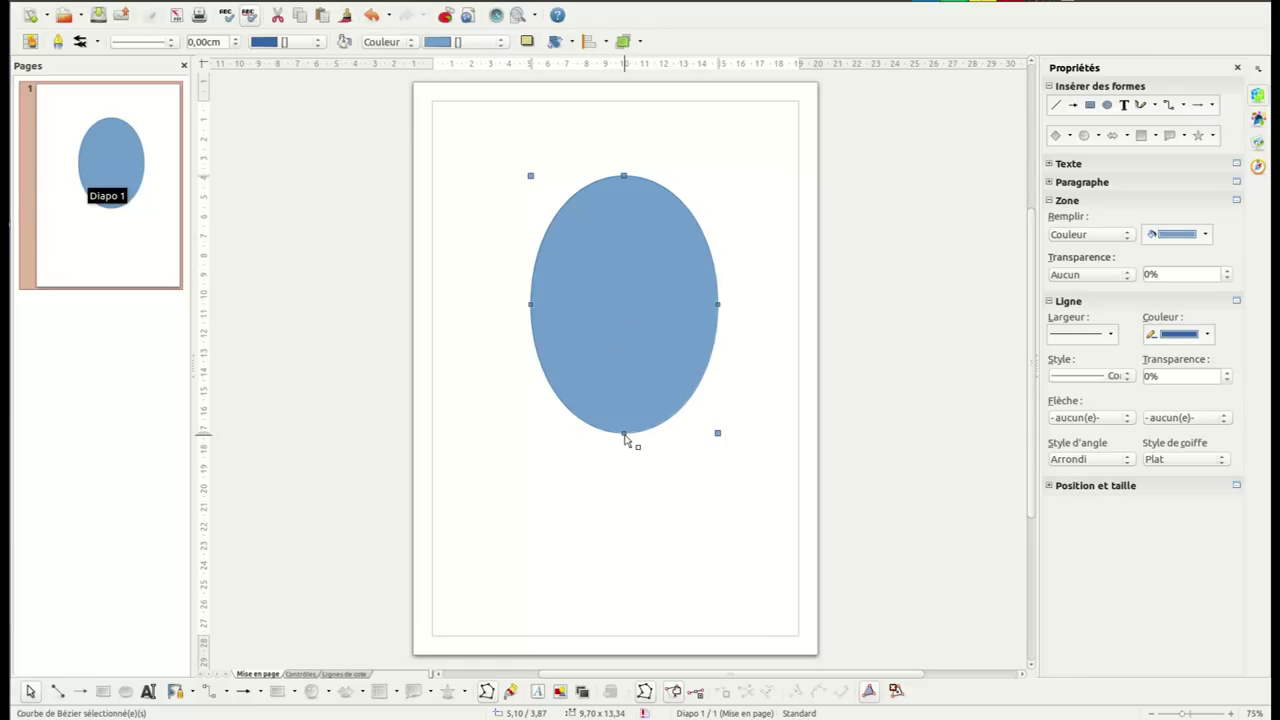
{"action": "left_click_drag", "start_coordinate": [624, 436], "coordinate": [627, 464]}
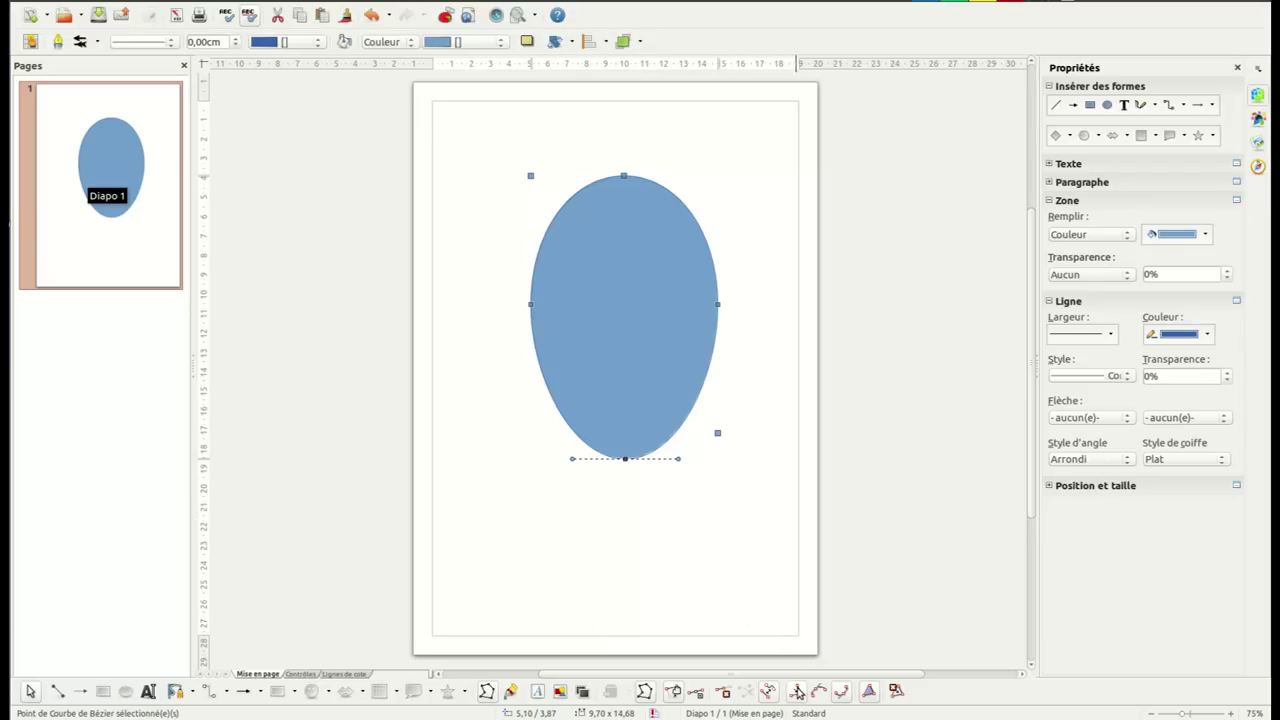
Make the lowest point a corner point and adjust both of its handles to shape a slightly pointed chin
{"action": "left_click", "coordinate": [797, 692]}
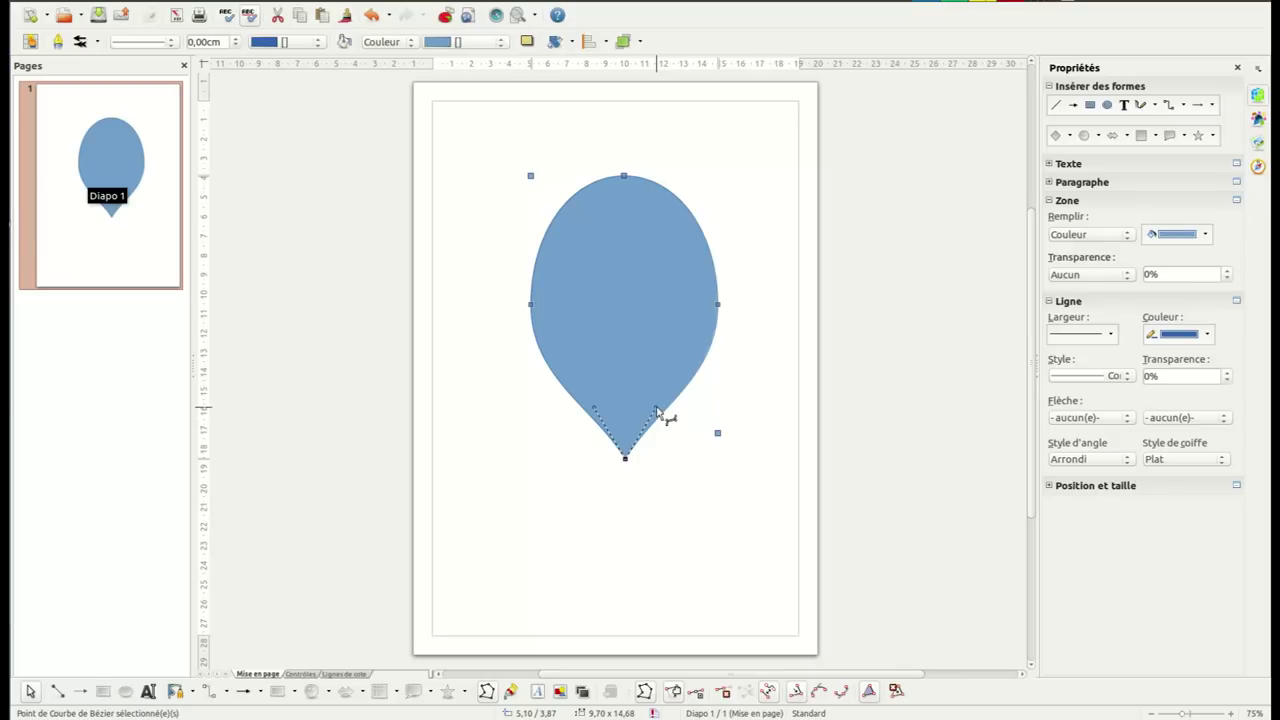
{"action": "left_click_drag", "start_coordinate": [656, 408], "coordinate": [670, 448]}
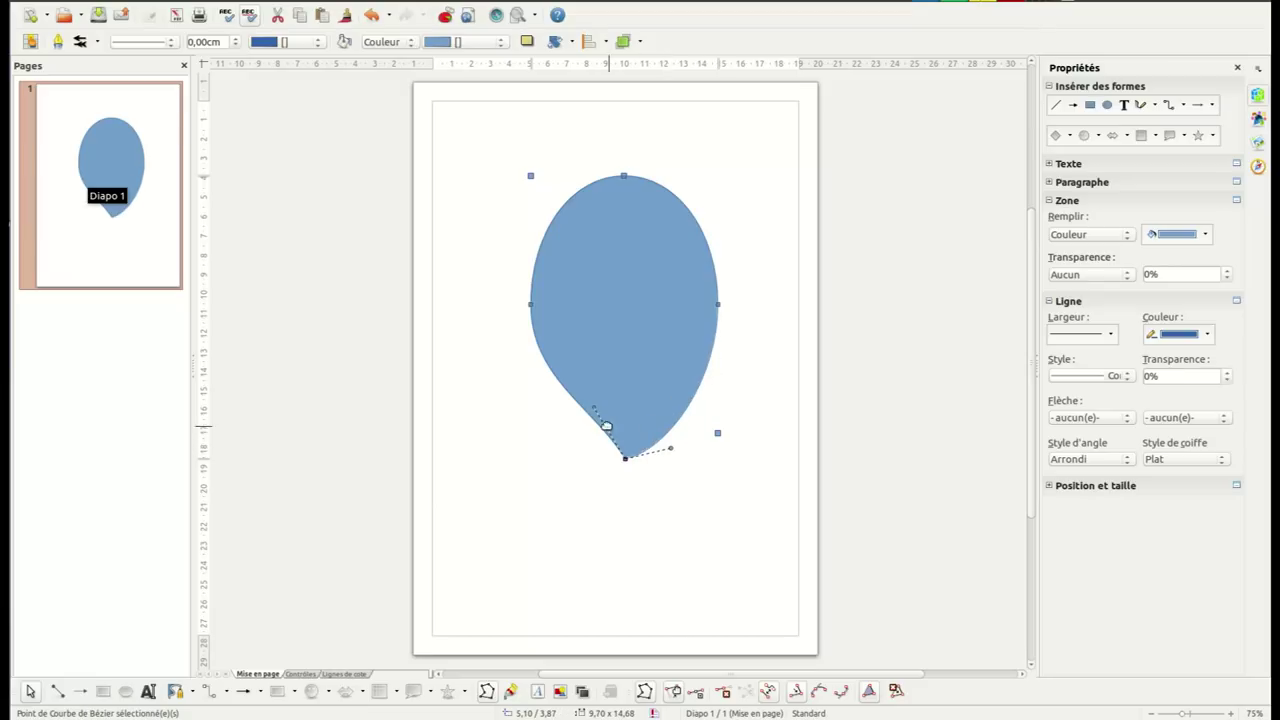
{"action": "left_click_drag", "start_coordinate": [594, 410], "coordinate": [580, 451]}
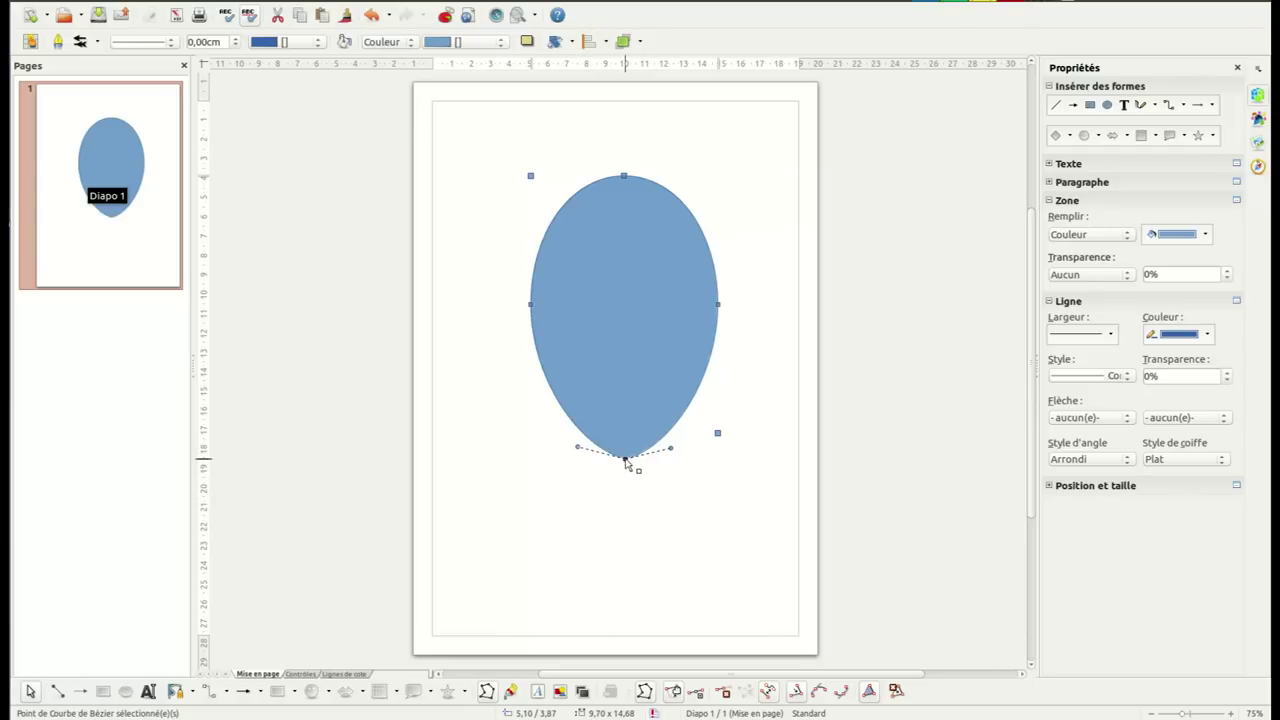
{"action": "left_click_drag", "start_coordinate": [626, 462], "coordinate": [636, 465]}
{"action": "left_click", "coordinate": [655, 490]}
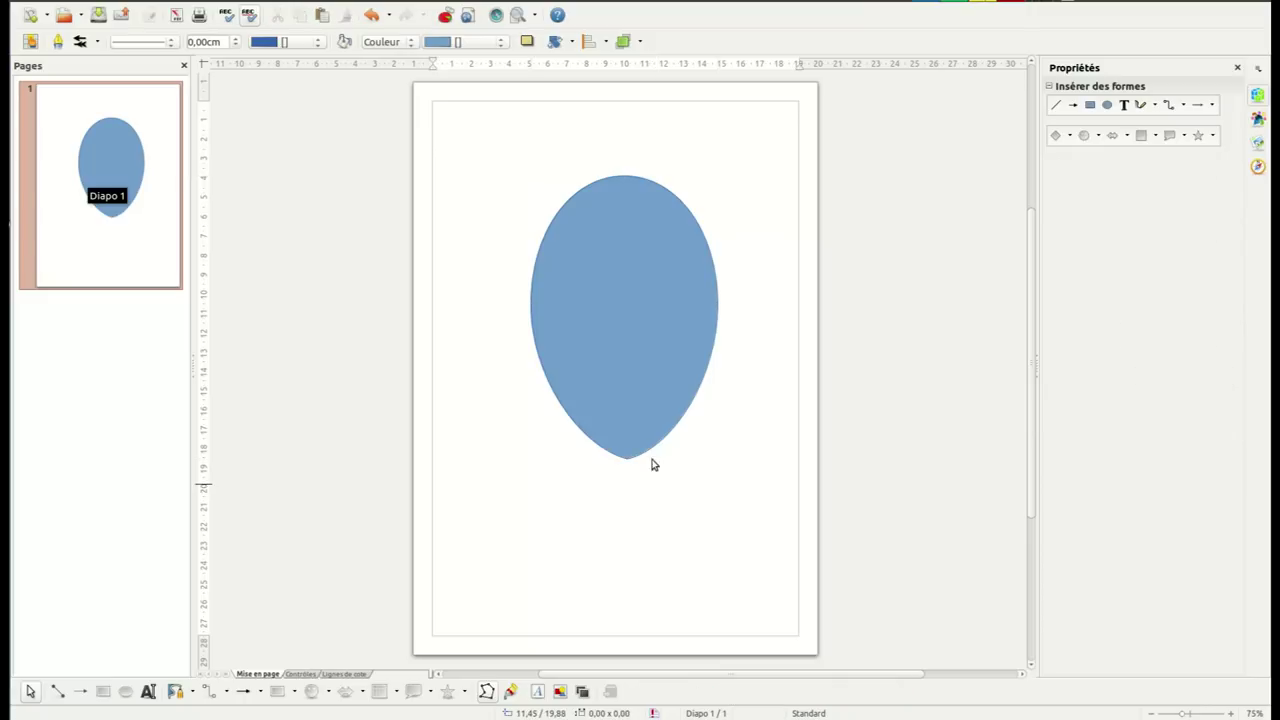
Draw a vertical guide line about 18.9 cm long through the face and shift it right onto the chin point
{"action": "left_click", "coordinate": [642, 392]}
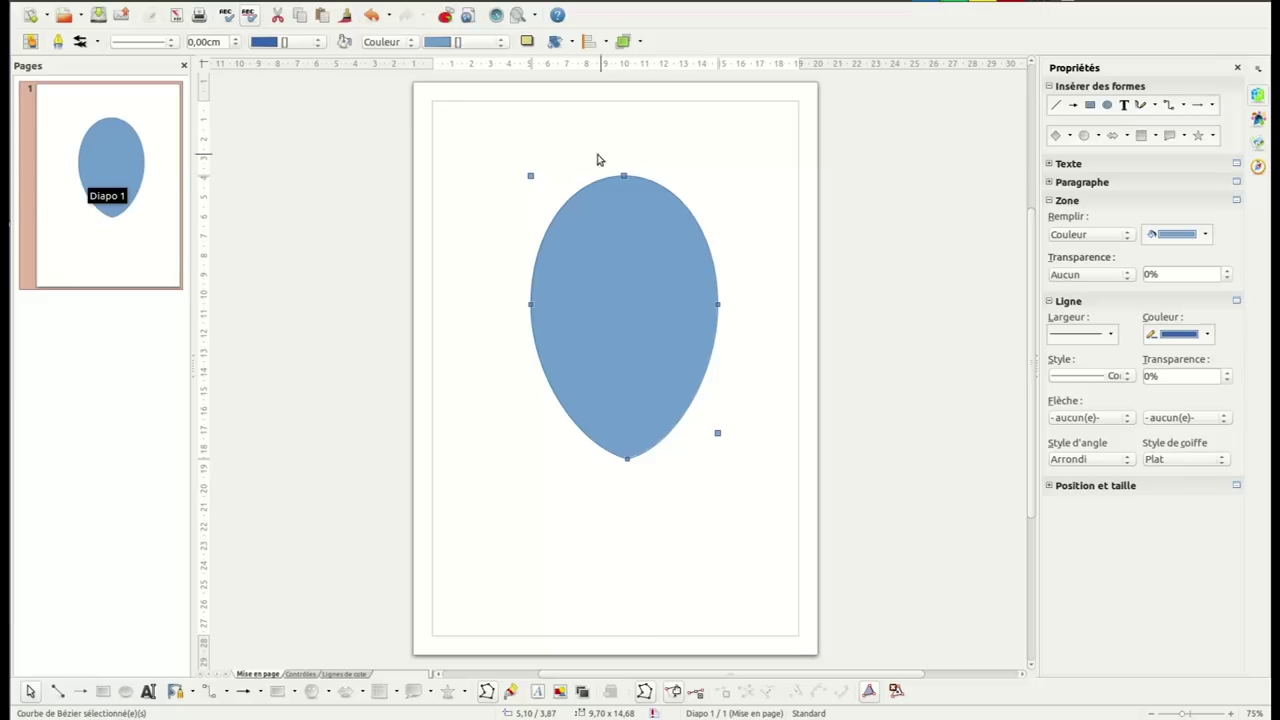
{"action": "left_click", "coordinate": [57, 692]}
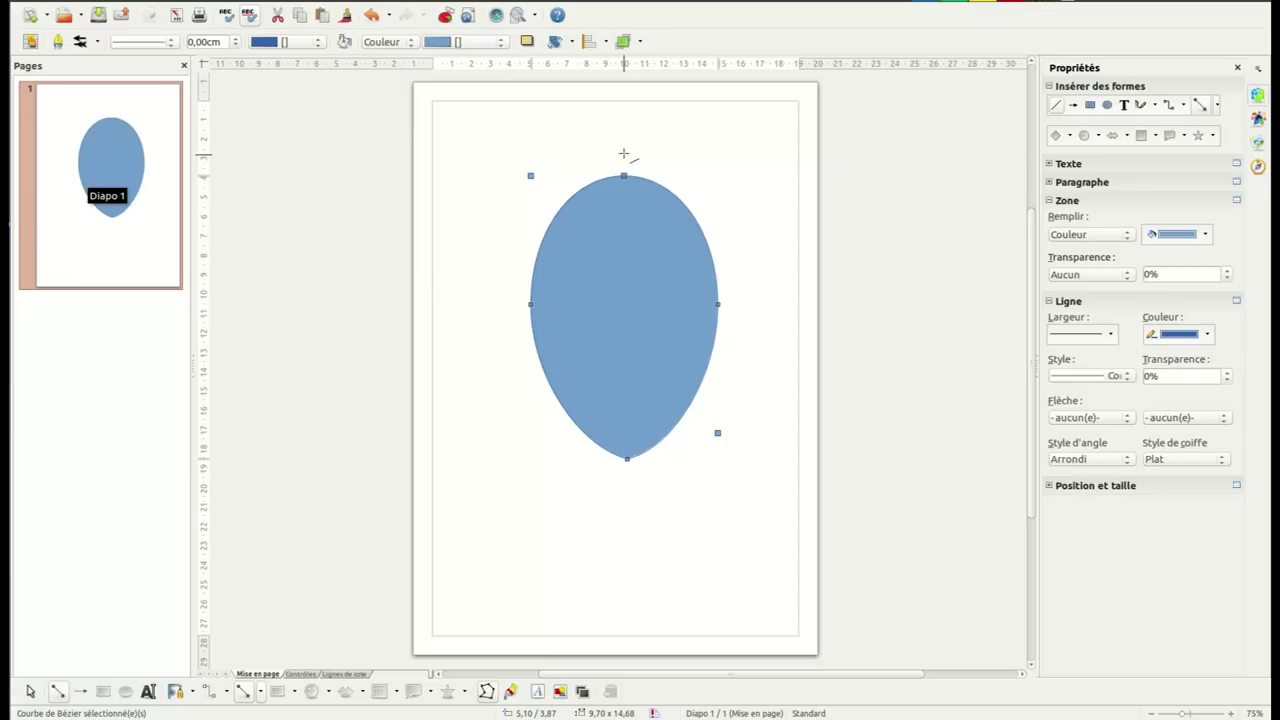
{"action": "left_click_drag", "start_coordinate": [617, 140], "coordinate": [665, 508]}
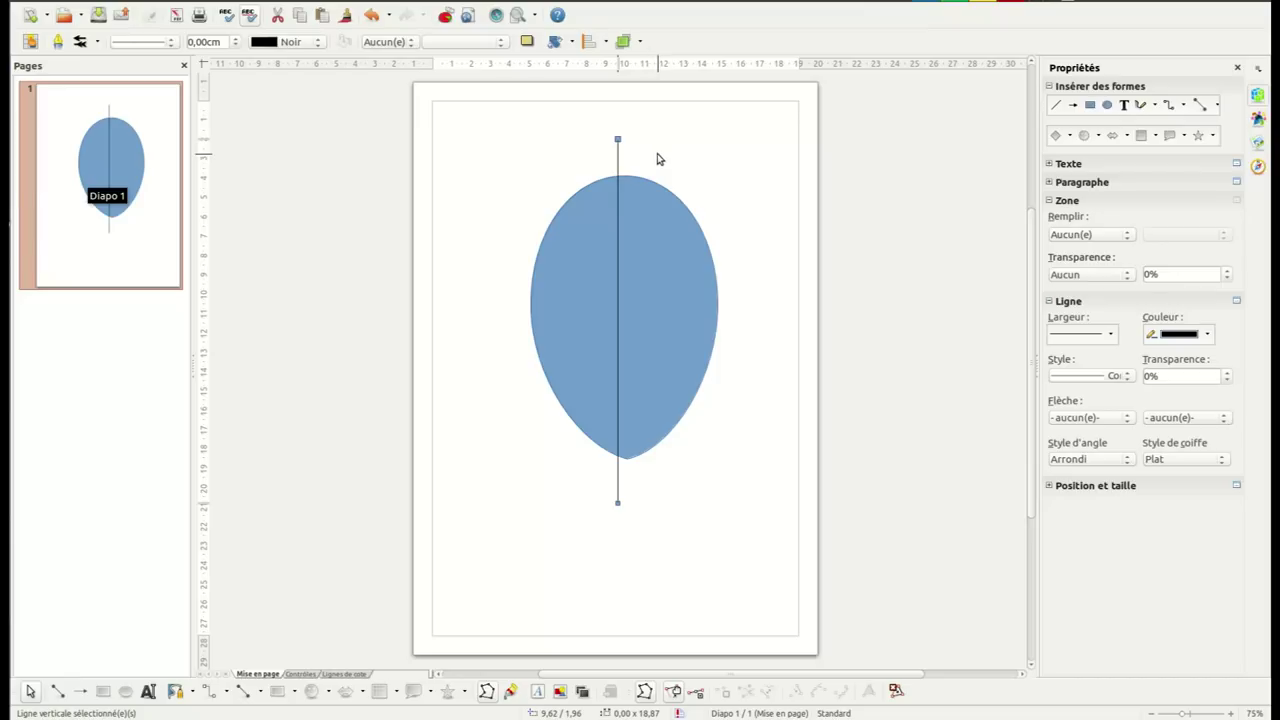
{"action": "key", "text": "Right"}
{"action": "key", "text": "Right"}
{"action": "key", "text": "Right"}
{"action": "key", "text": "Right"}
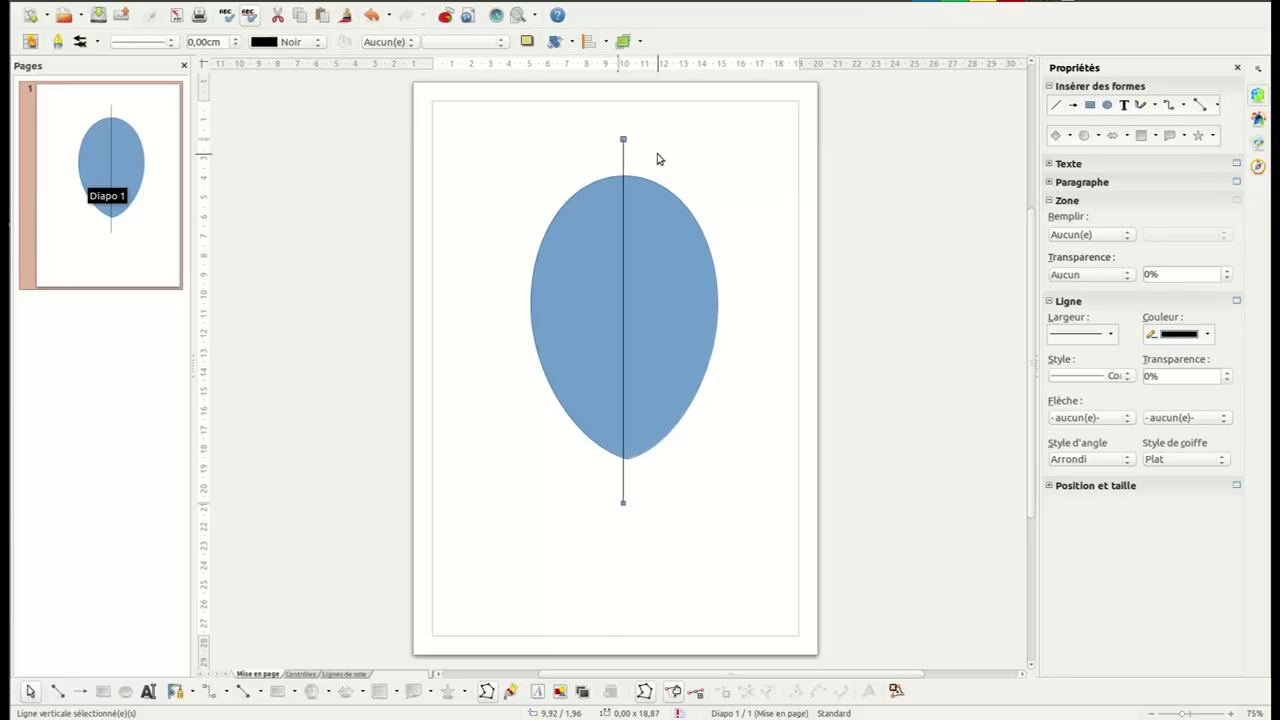
{"action": "key", "text": "Right"}
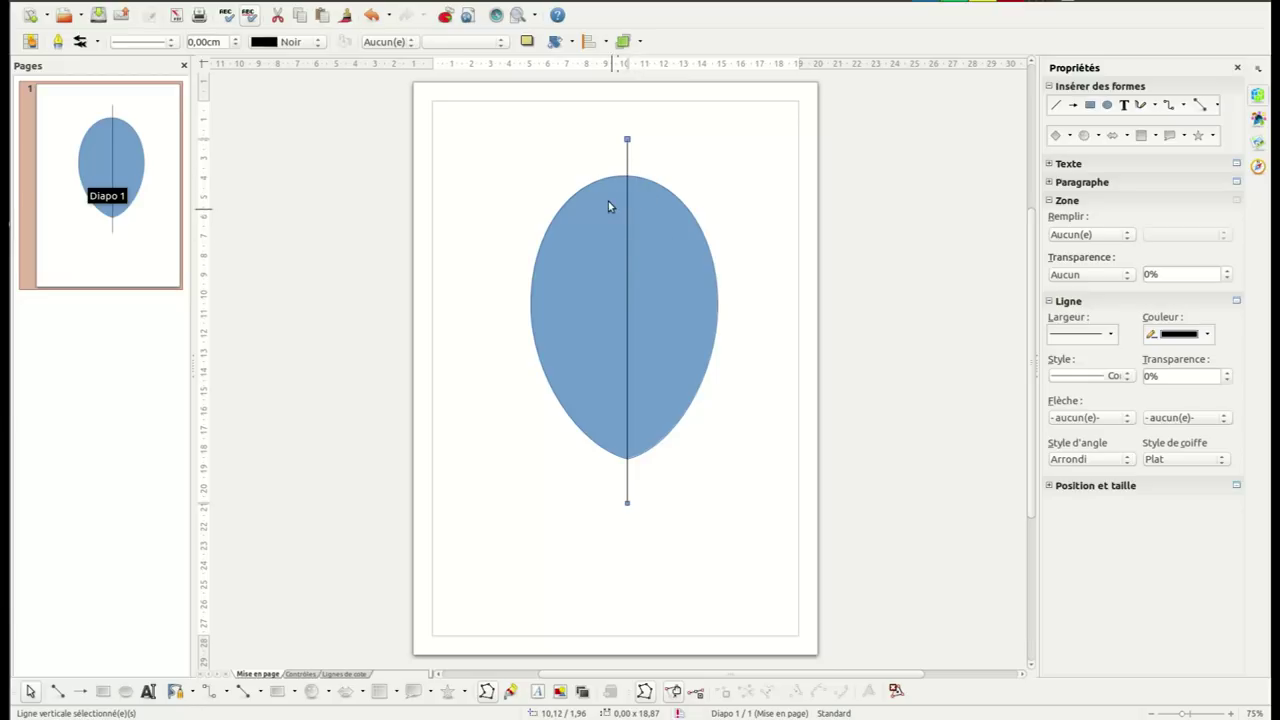
Move the face's chin point slightly left so it sits beneath the topmost point
{"action": "left_click", "coordinate": [663, 221]}
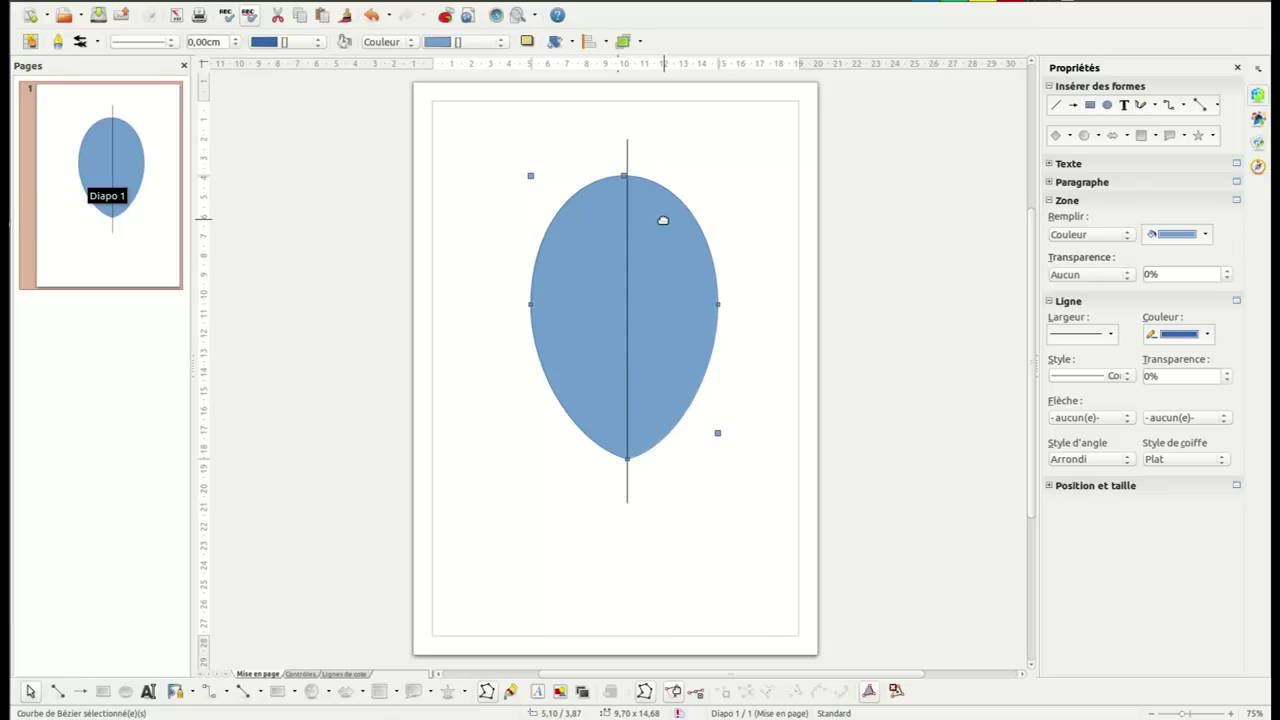
{"action": "left_click", "coordinate": [627, 459]}
{"action": "left_click_drag", "start_coordinate": [628, 463], "coordinate": [626, 462]}
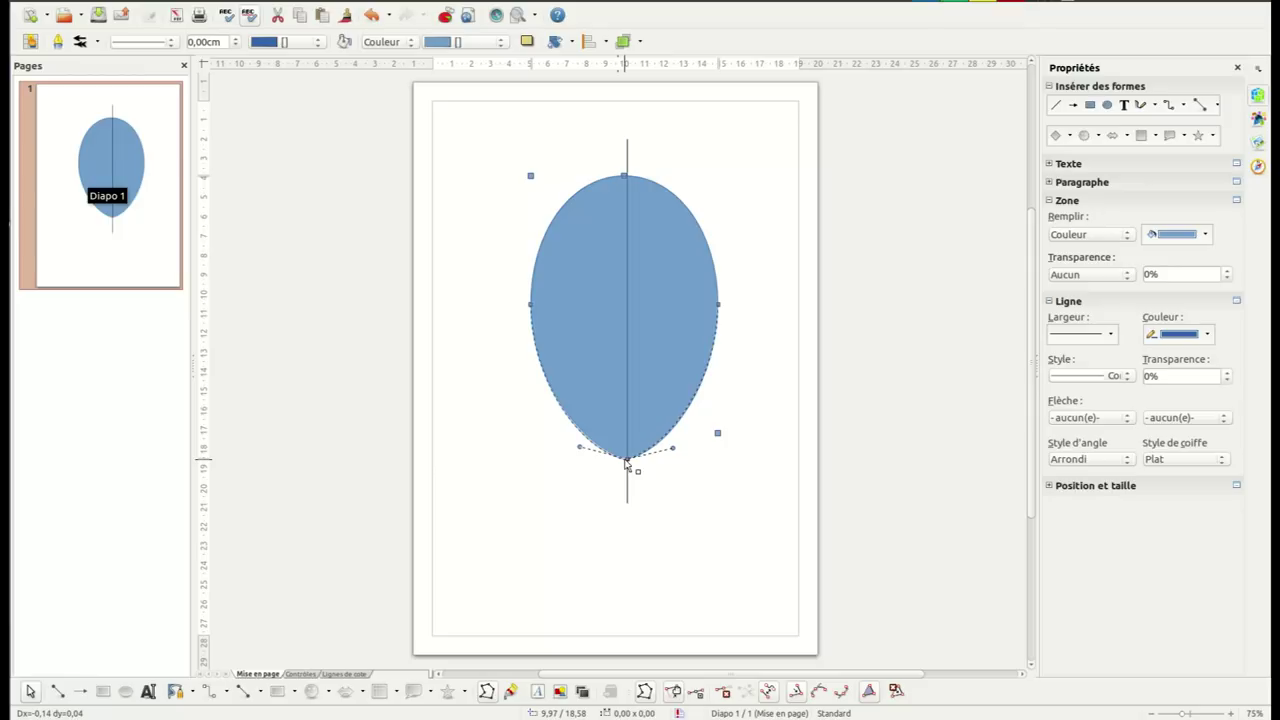
{"action": "left_click_drag", "start_coordinate": [626, 462], "coordinate": [626, 464]}
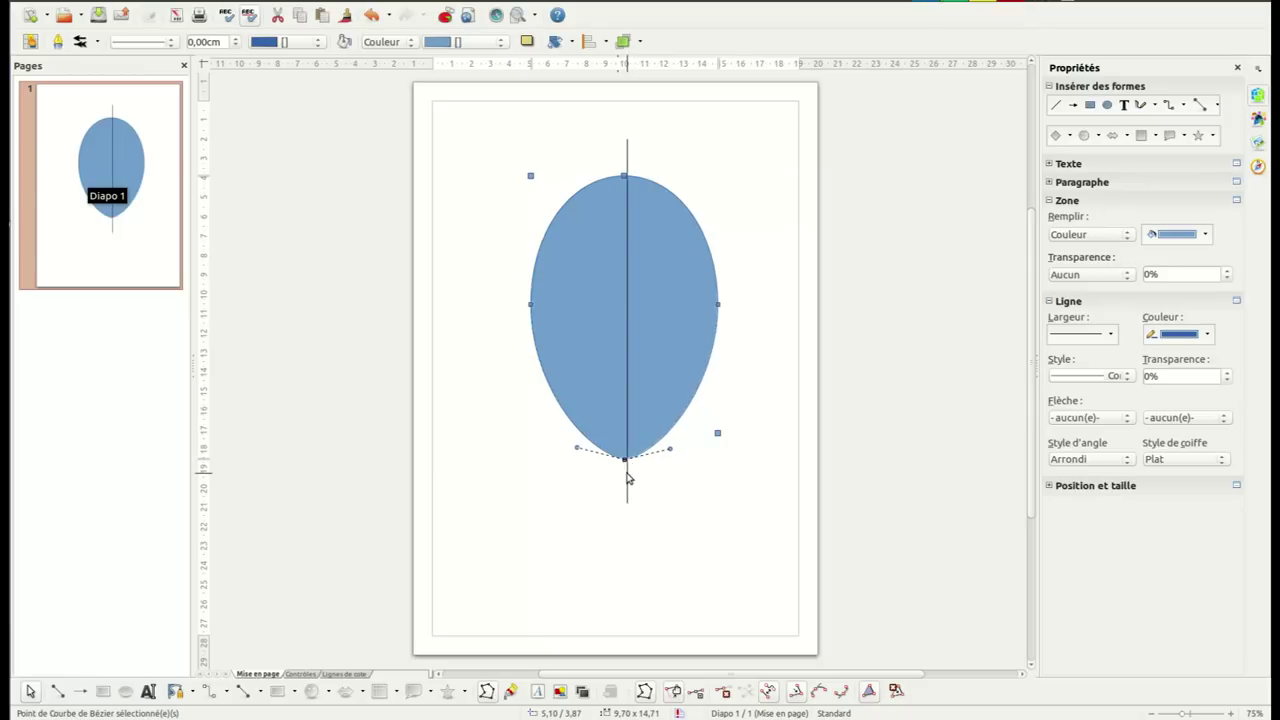
Nudge the vertical guide line slightly left so it runs through the face's top and chin points
{"action": "left_click", "coordinate": [628, 478]}
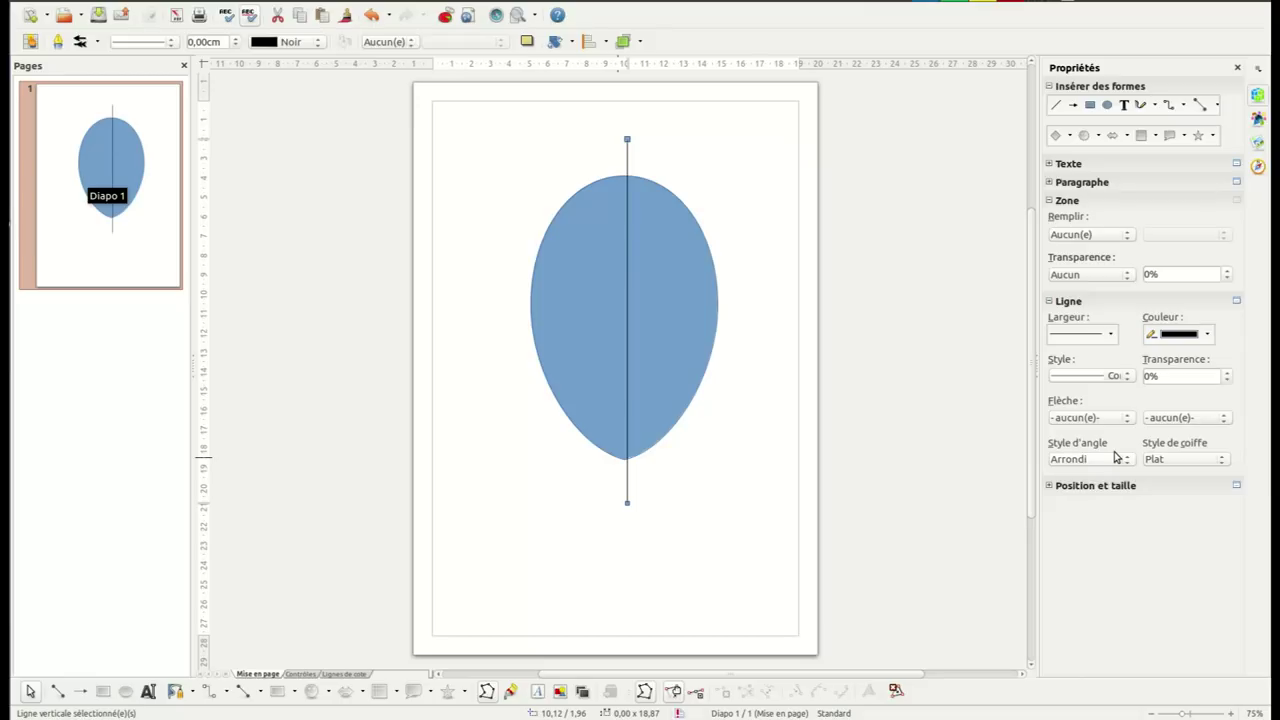
{"action": "key", "text": "alt+Left"}
{"action": "key", "text": "alt+Left"}
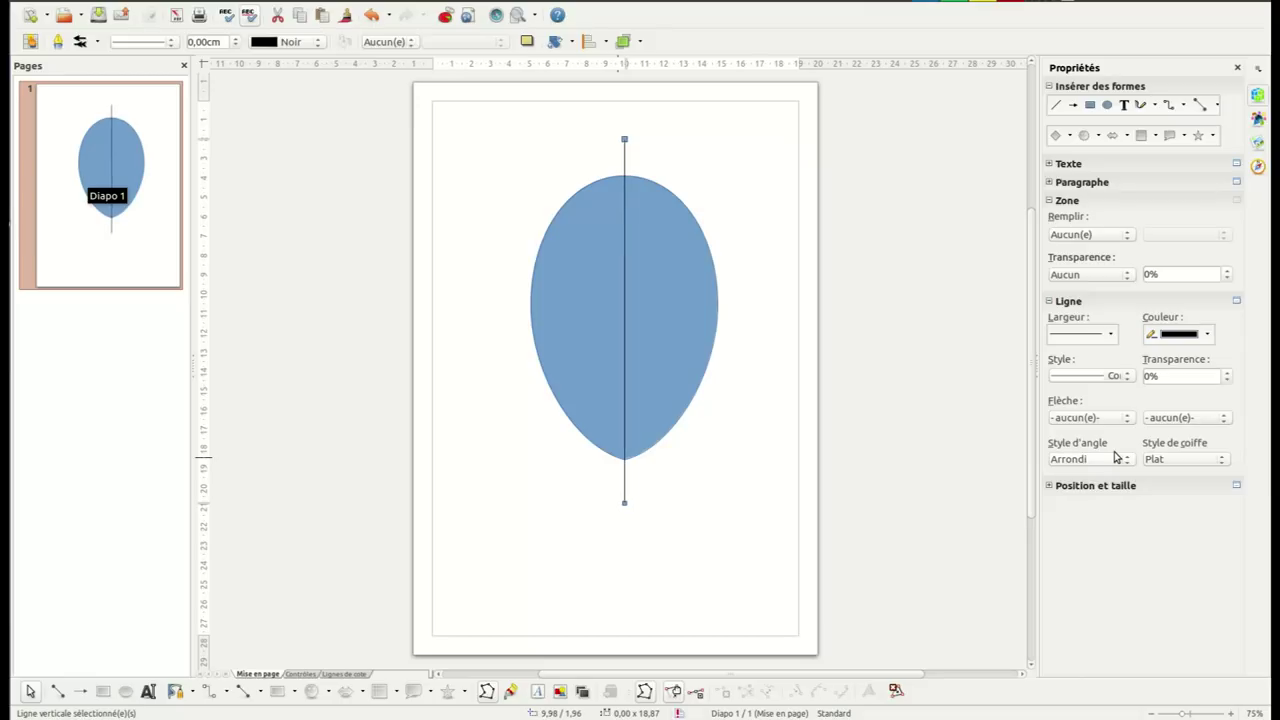
{"action": "left_click", "coordinate": [660, 260]}
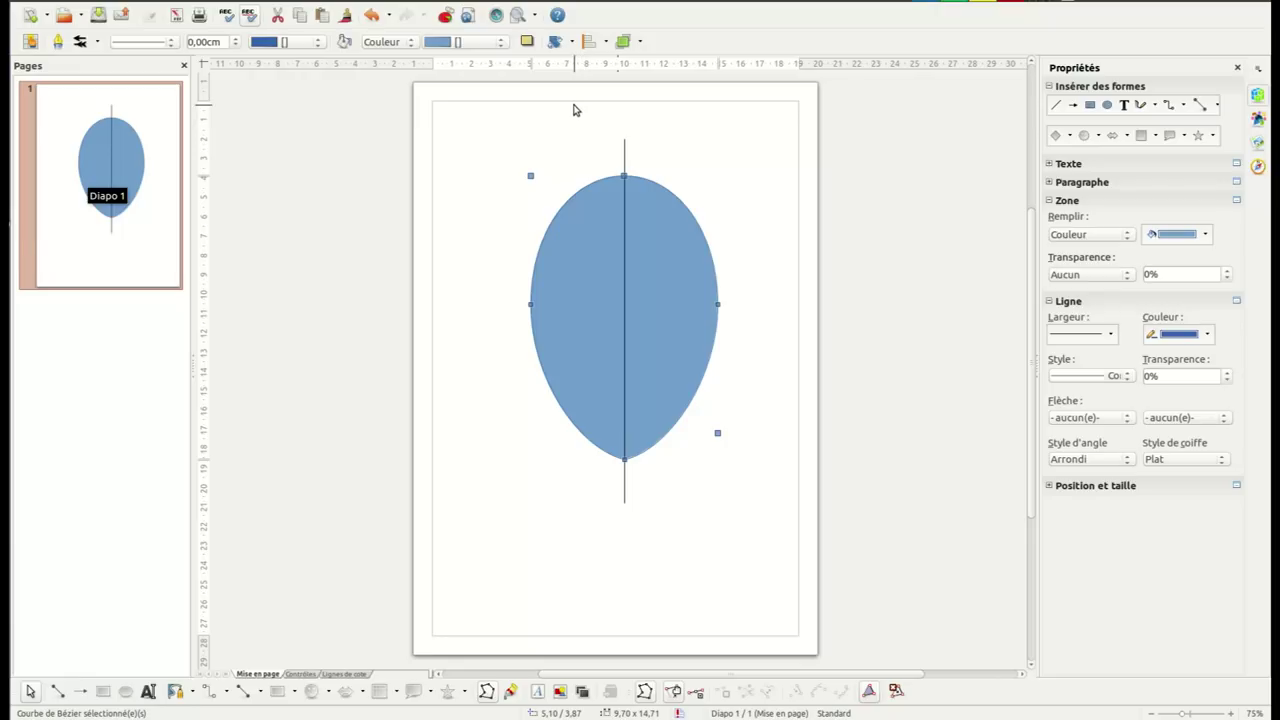
Select the face and its vertical line together and move them up to the page's upper margin
{"action": "left_click", "coordinate": [455, 160]}
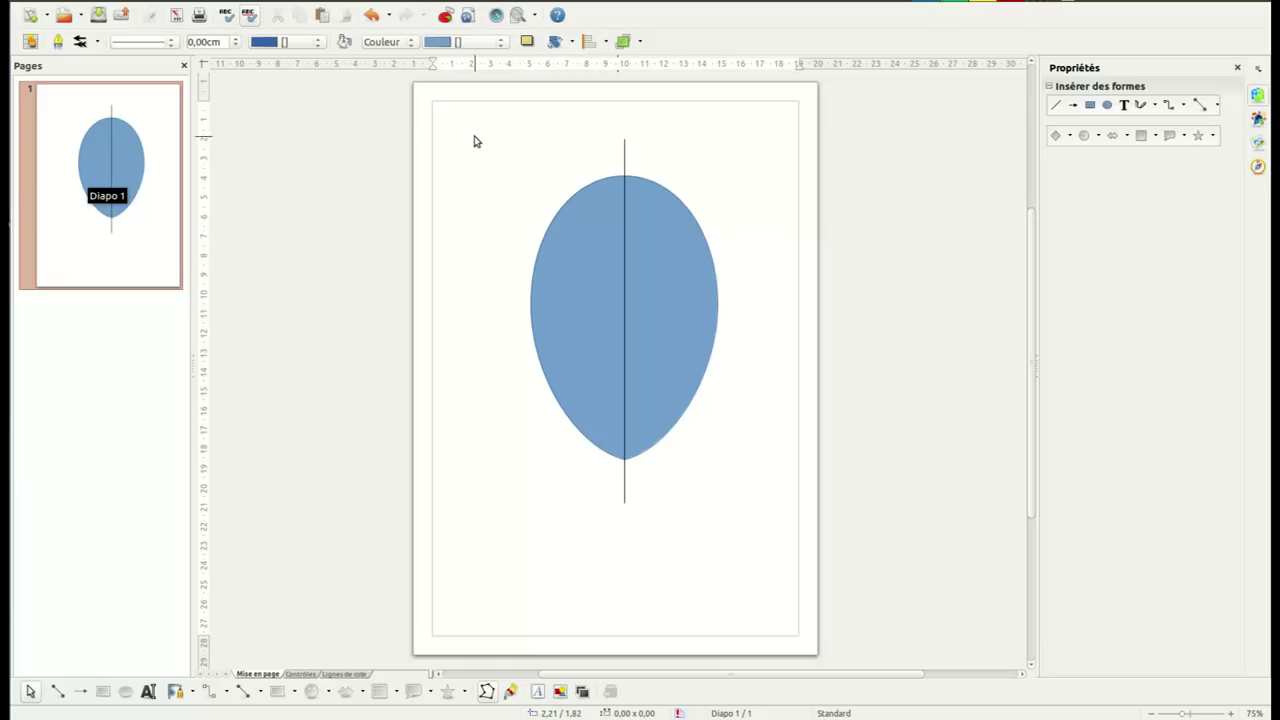
{"action": "left_click_drag", "start_coordinate": [469, 121], "coordinate": [760, 560]}
{"action": "left_click_drag", "start_coordinate": [674, 374], "coordinate": [654, 304]}
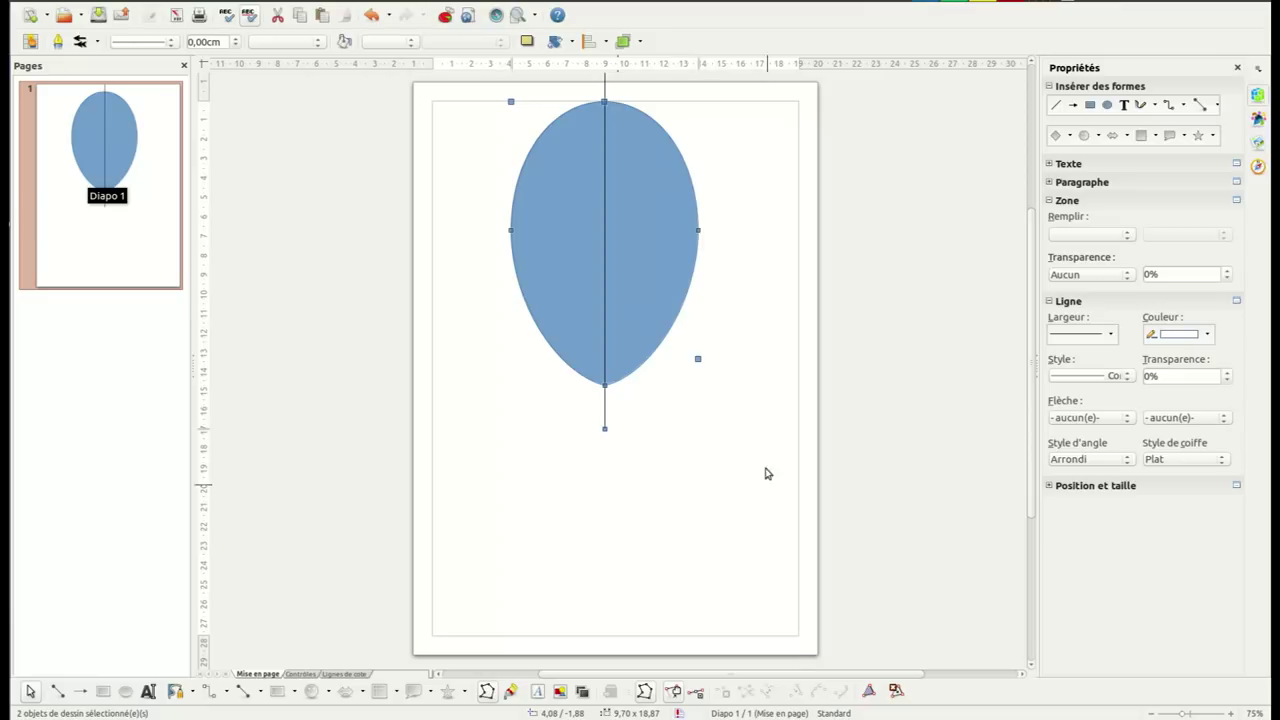
Set the face shape's position to X 4 cm, Y 0 cm and its size to 10 cm wide by 15 cm high
{"action": "left_click", "coordinate": [637, 237]}
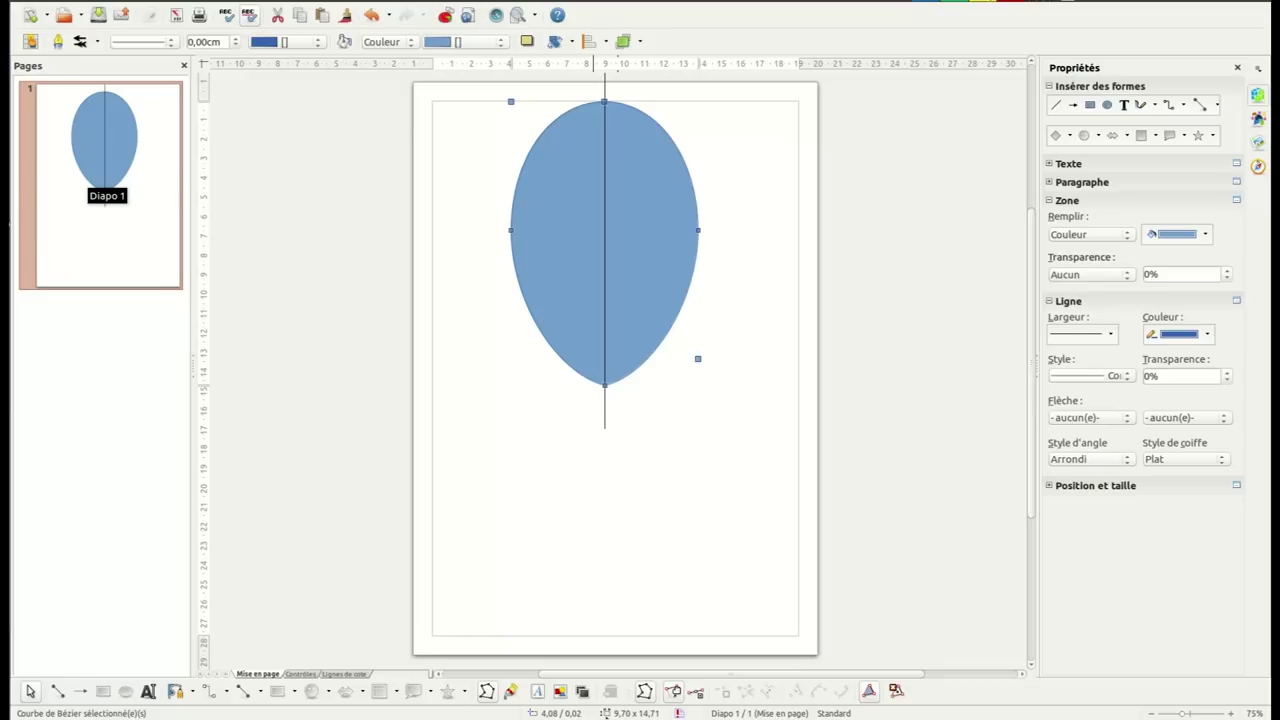
{"action": "double_click", "coordinate": [574, 713]}
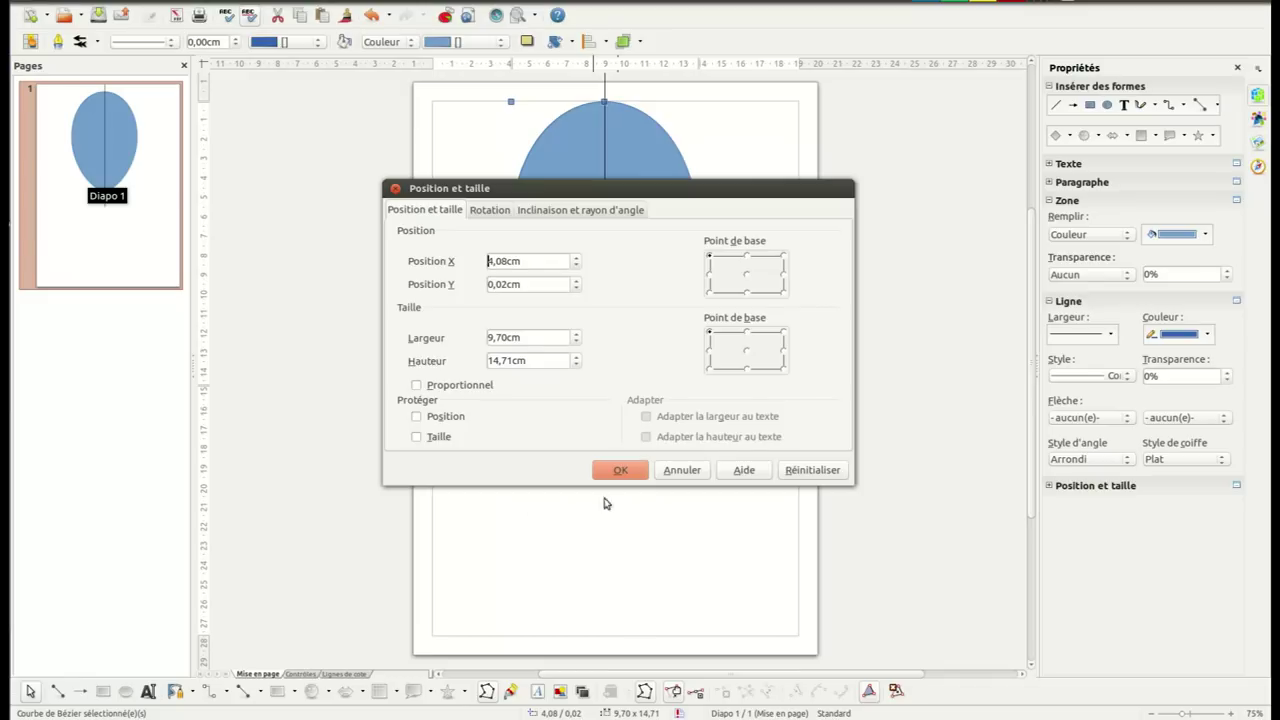
{"action": "double_click", "coordinate": [533, 285]}
{"action": "type", "text": "0"}
{"action": "double_click", "coordinate": [512, 359]}
{"action": "type", "text": "15"}
{"action": "double_click", "coordinate": [505, 337]}
{"action": "type", "text": "1"}
{"action": "left_click", "coordinate": [504, 261]}
{"action": "key", "text": "BackSpace"}
{"action": "key", "text": "BackSpace"}
{"action": "left_click", "coordinate": [620, 471]}
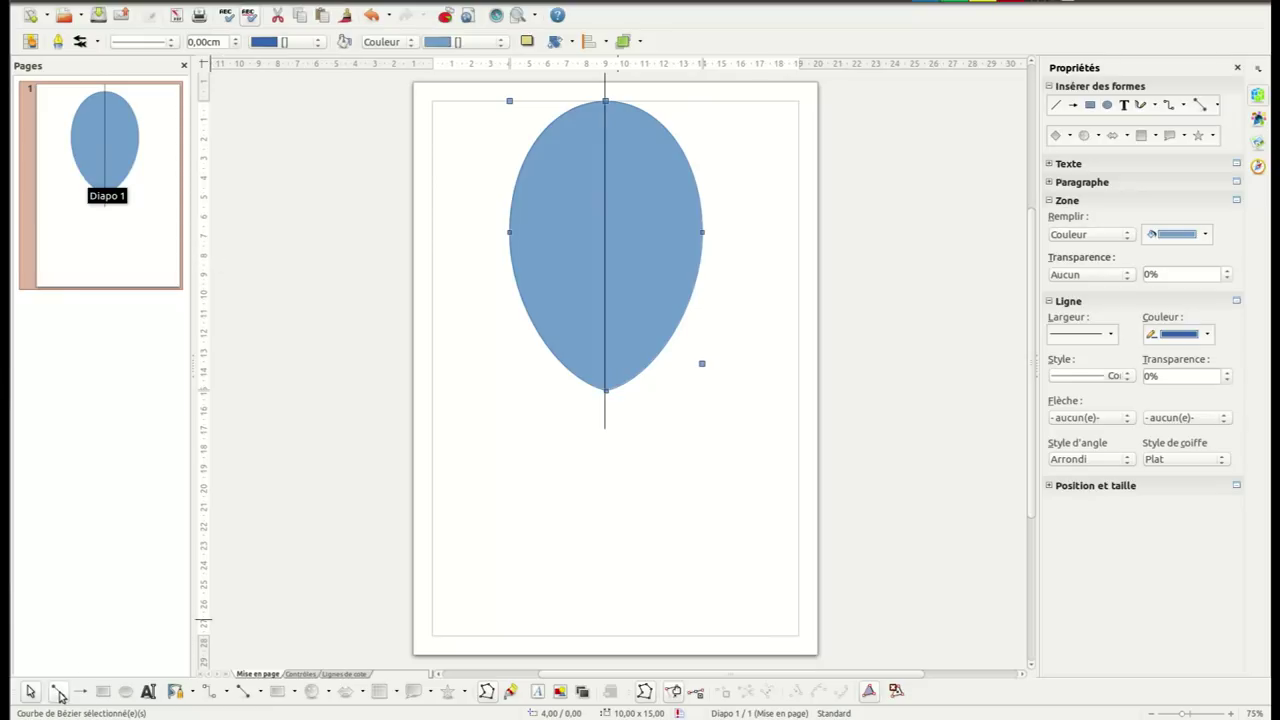
Draw a horizontal guide line about 13.4 cm long across the face at about Y 7.5 cm
{"action": "left_click", "coordinate": [58, 692]}
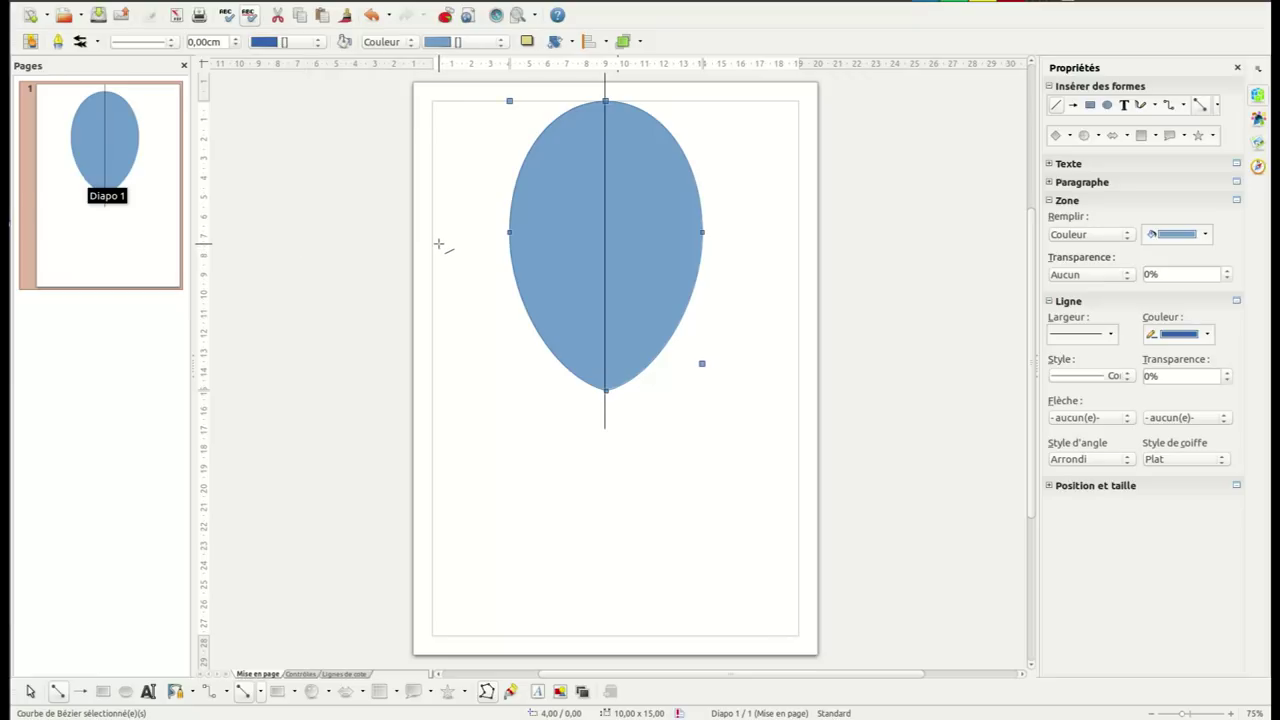
{"action": "left_click_drag", "start_coordinate": [471, 245], "coordinate": [728, 250]}
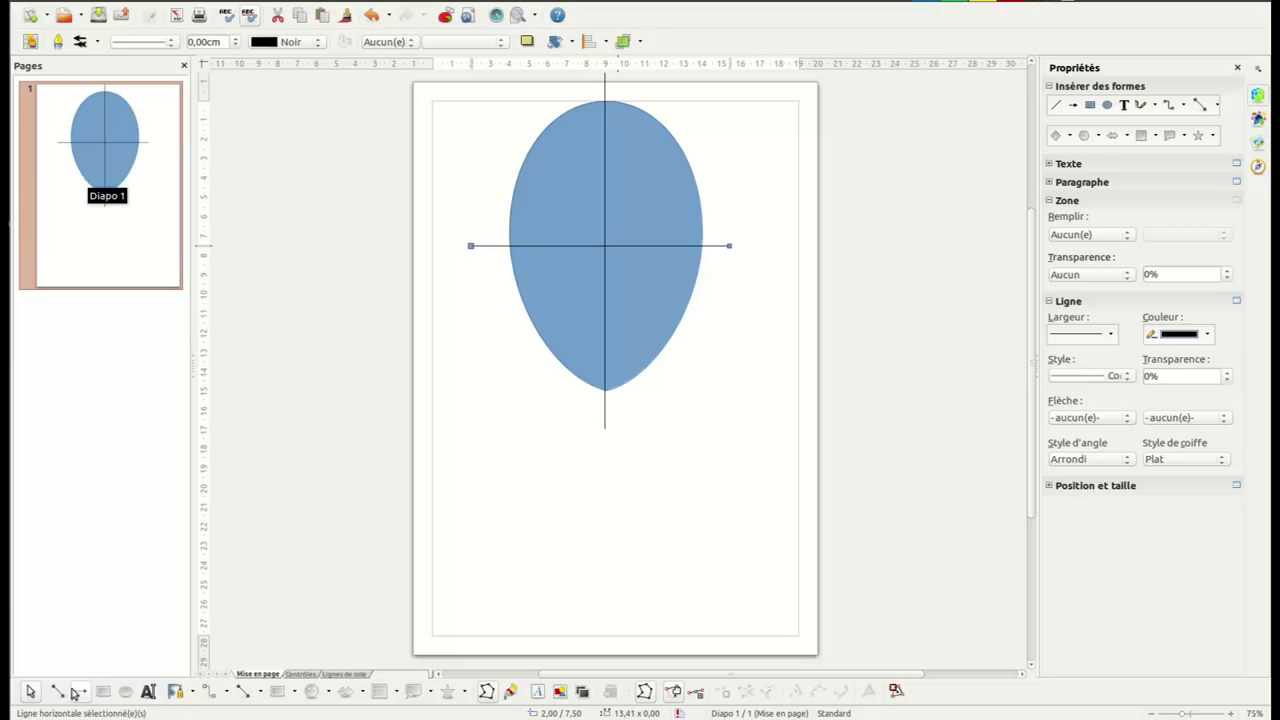
Draw horizontal guide lines about 16.1 cm long at the chin (Y 15 cm) and about 13 cm long below the middle line (Y 9.7 cm)
{"action": "left_click", "coordinate": [57, 692]}
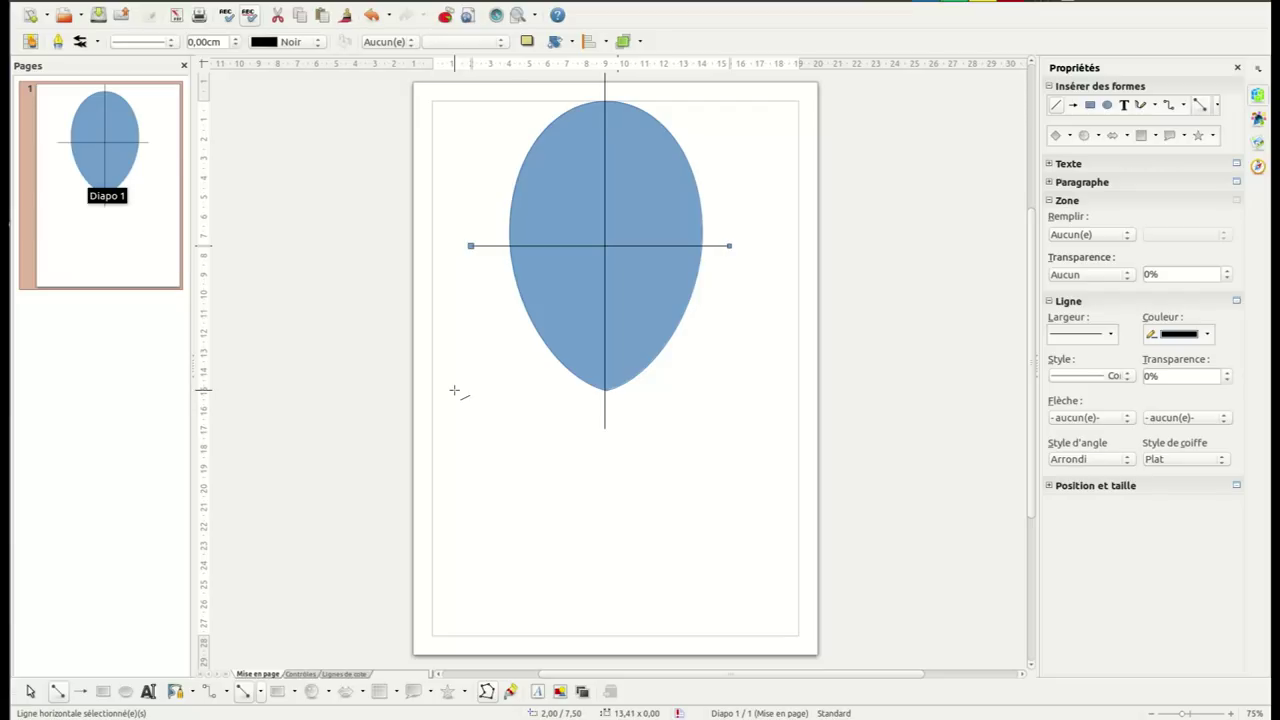
{"action": "left_click_drag", "start_coordinate": [455, 391], "coordinate": [766, 403]}
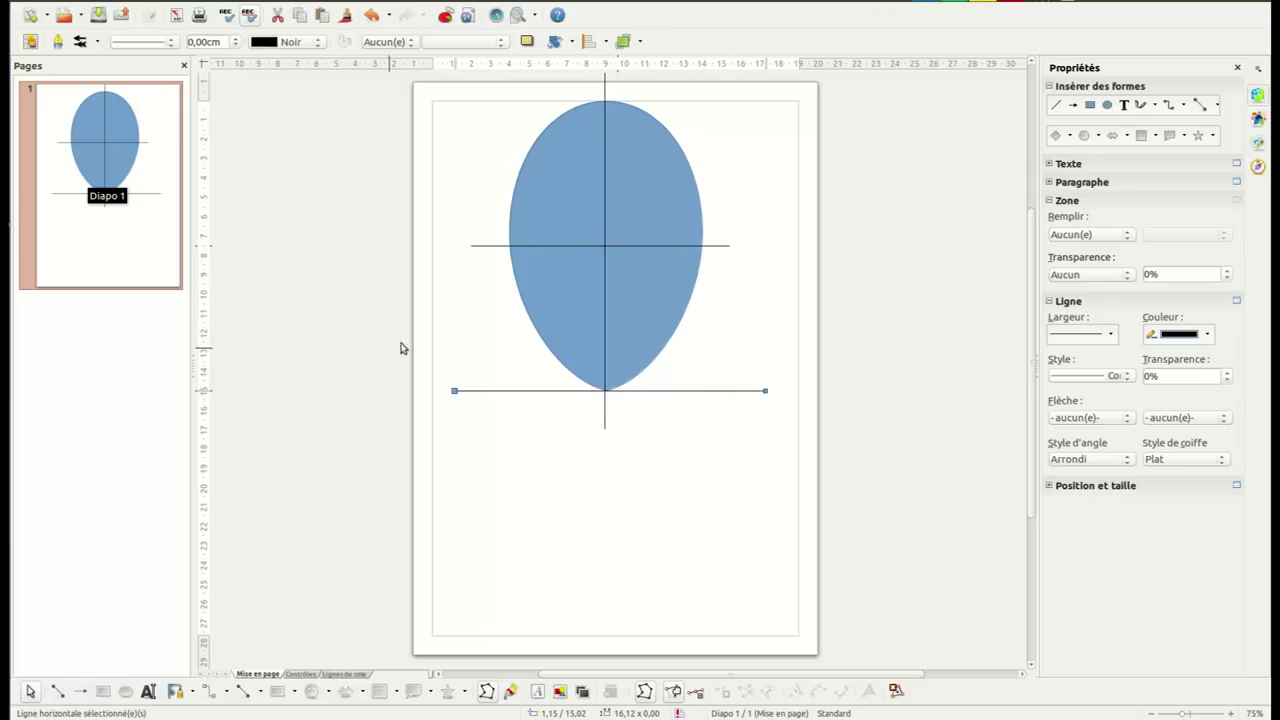
{"action": "left_click", "coordinate": [58, 692]}
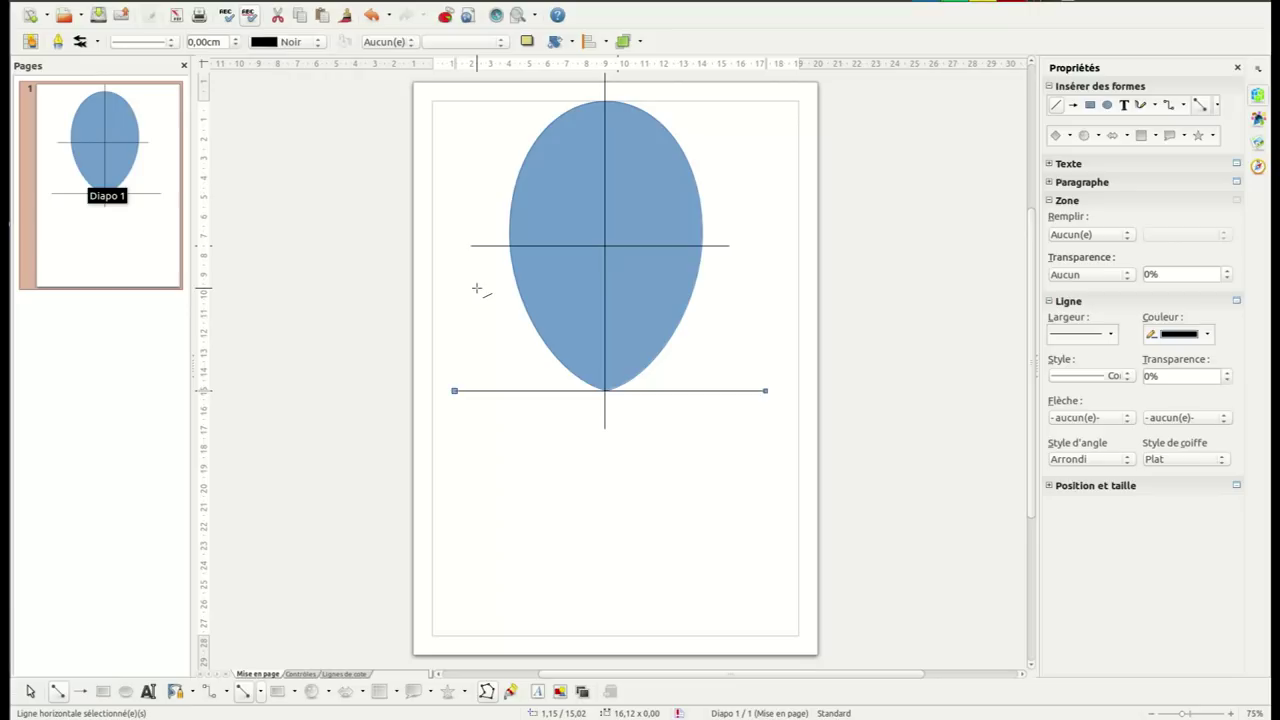
{"action": "left_click_drag", "start_coordinate": [477, 289], "coordinate": [728, 298]}
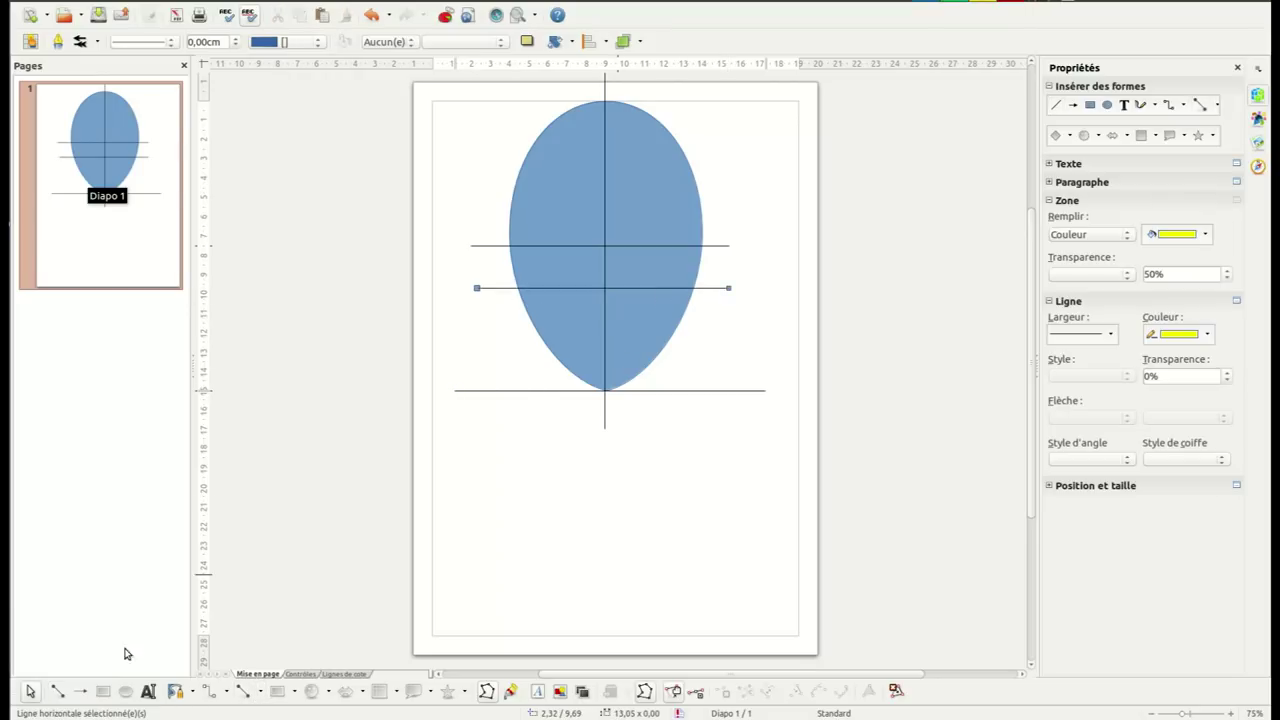
{"action": "left_click", "coordinate": [57, 691]}
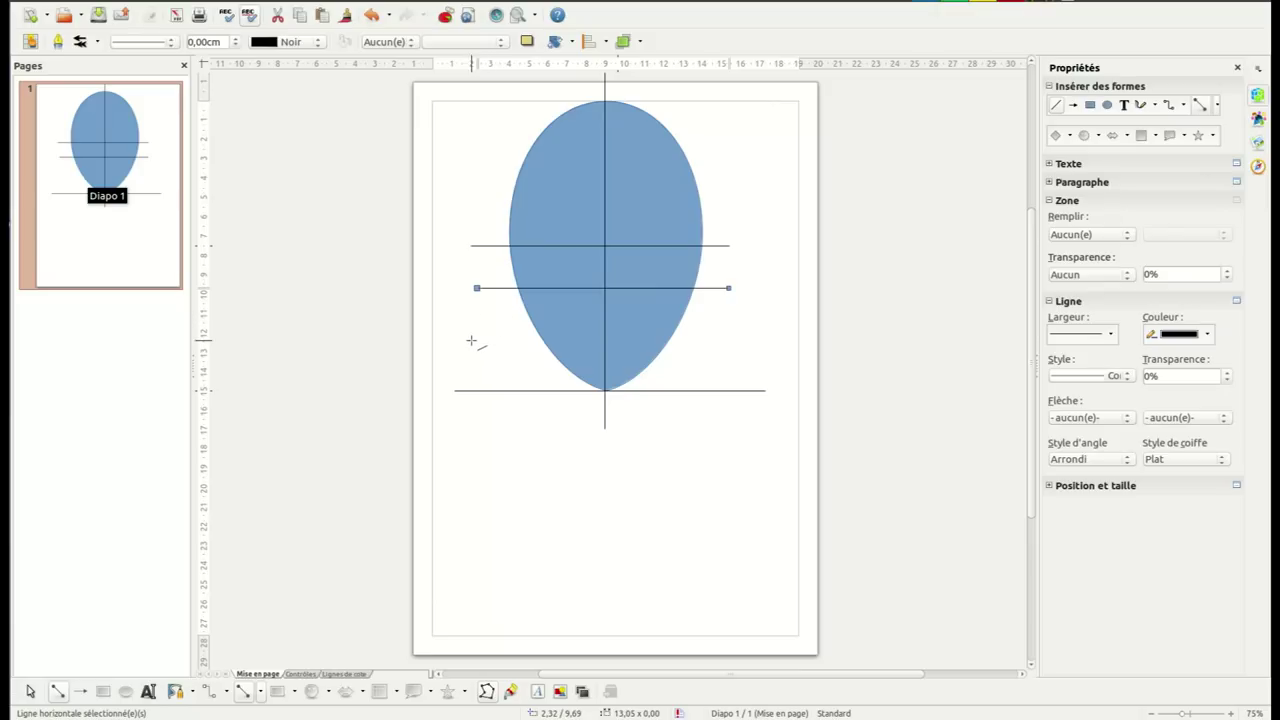
{"action": "left_click_drag", "start_coordinate": [476, 340], "coordinate": [739, 356]}
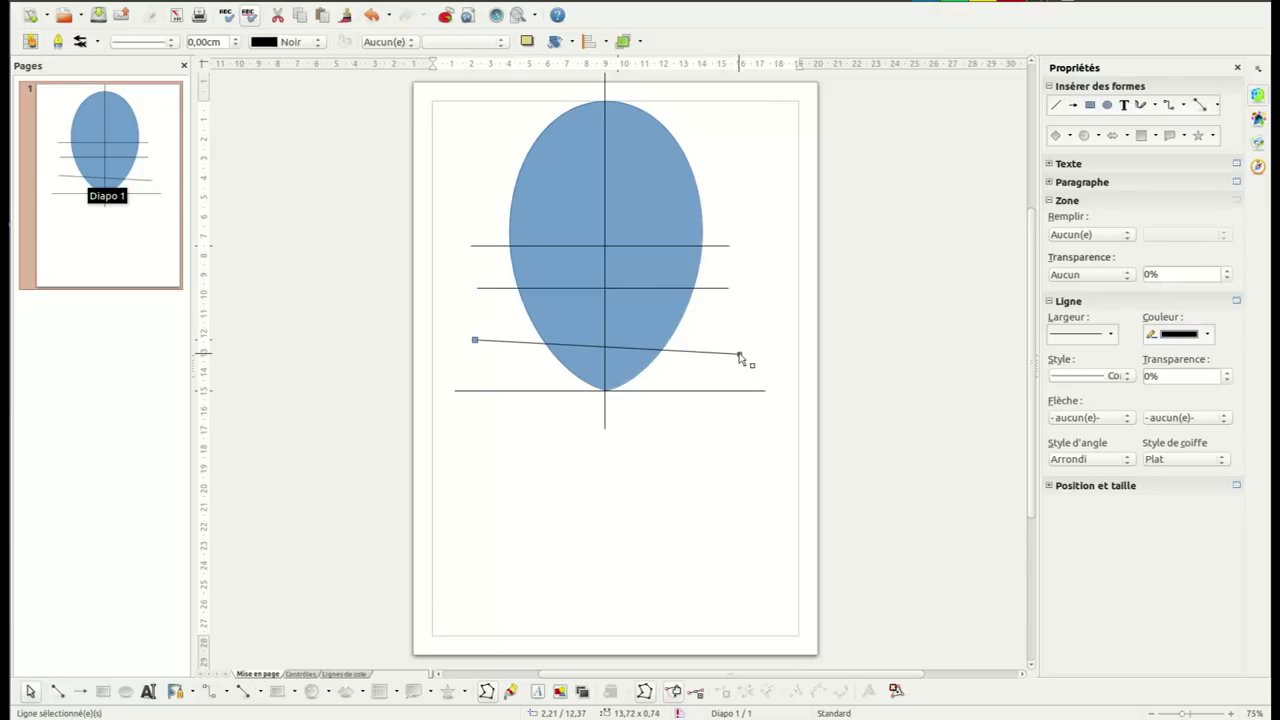
{"action": "key", "text": "ctrl+z"}
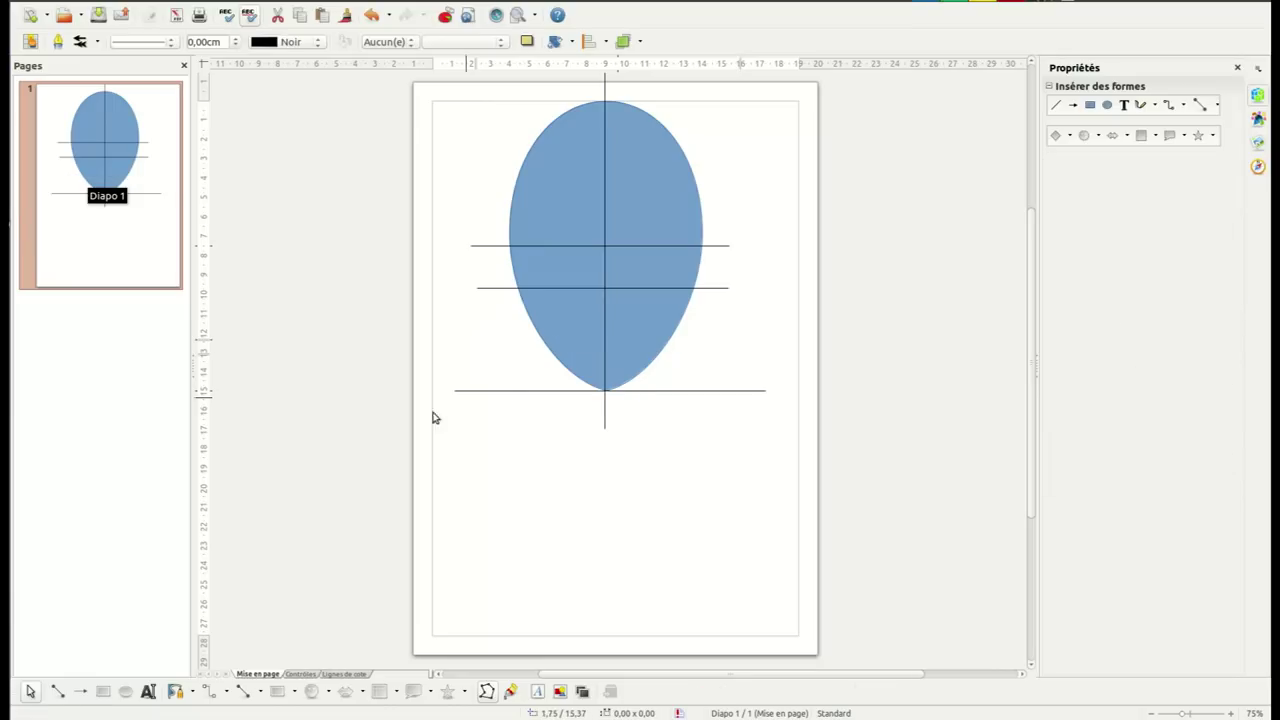
Draw a horizontal guide about 13.2 cm long across the lower face, nudging it to about Y 12.5 cm and the line above to 9.8 cm
{"action": "left_click", "coordinate": [57, 691]}
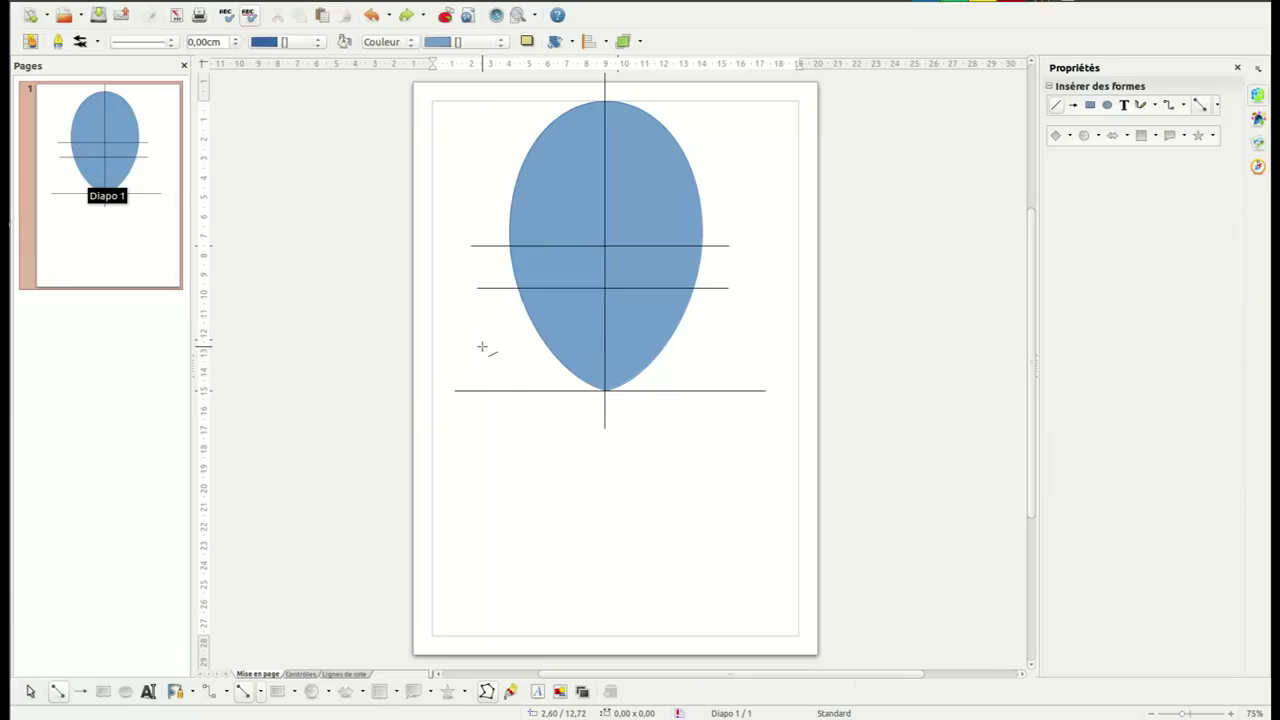
{"action": "left_click_drag", "start_coordinate": [481, 346], "coordinate": [736, 346]}
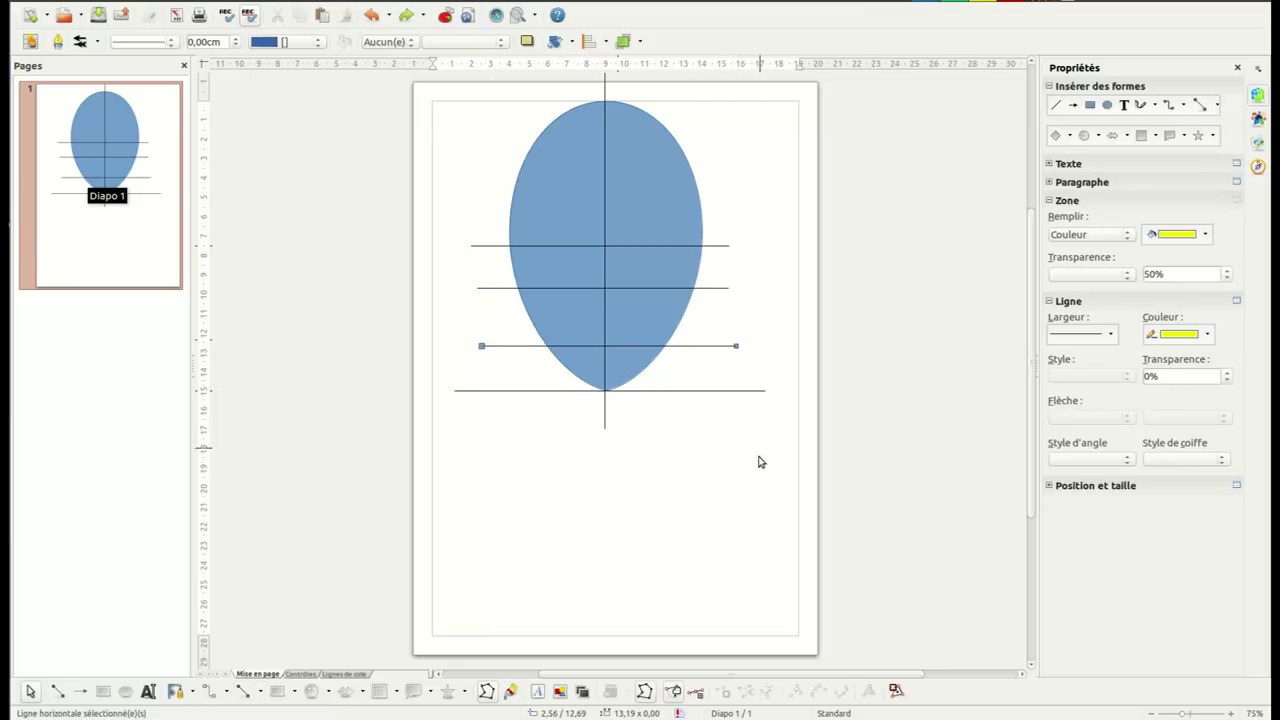
{"action": "left_click", "coordinate": [708, 289]}
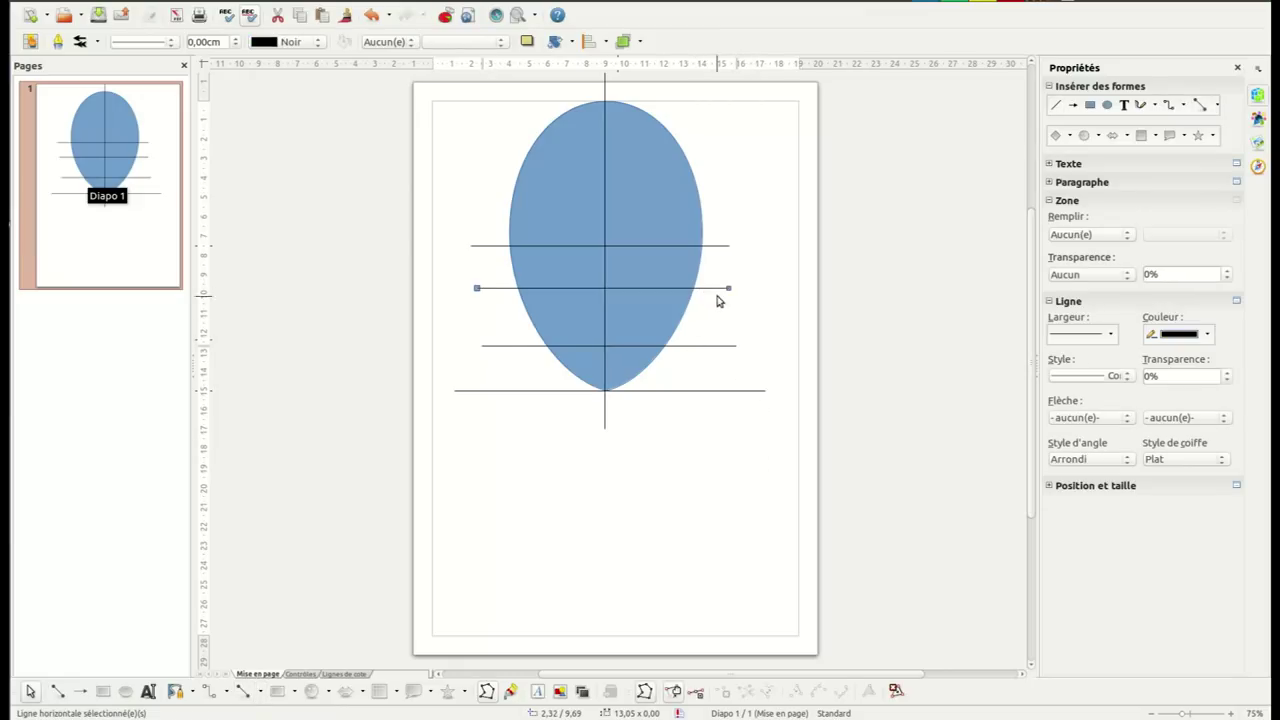
{"action": "key", "text": "Down"}
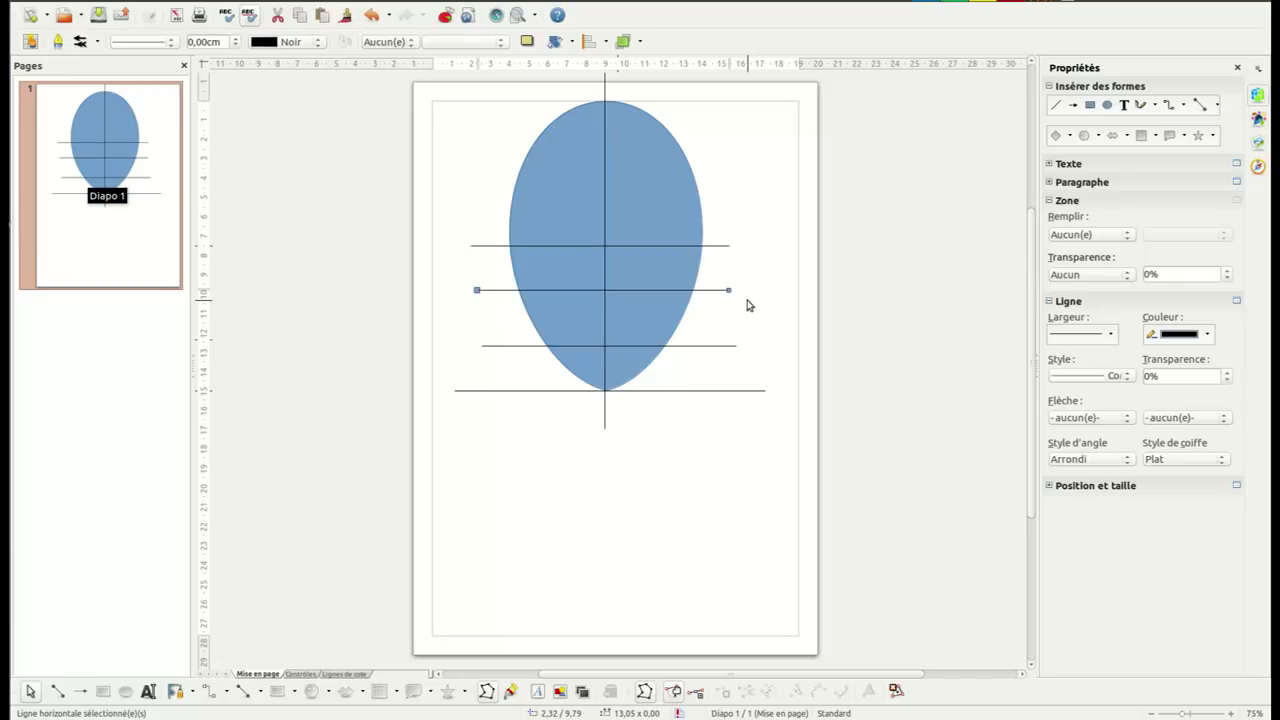
{"action": "left_click", "coordinate": [693, 347]}
{"action": "key", "text": "Up"}
{"action": "key", "text": "Up"}
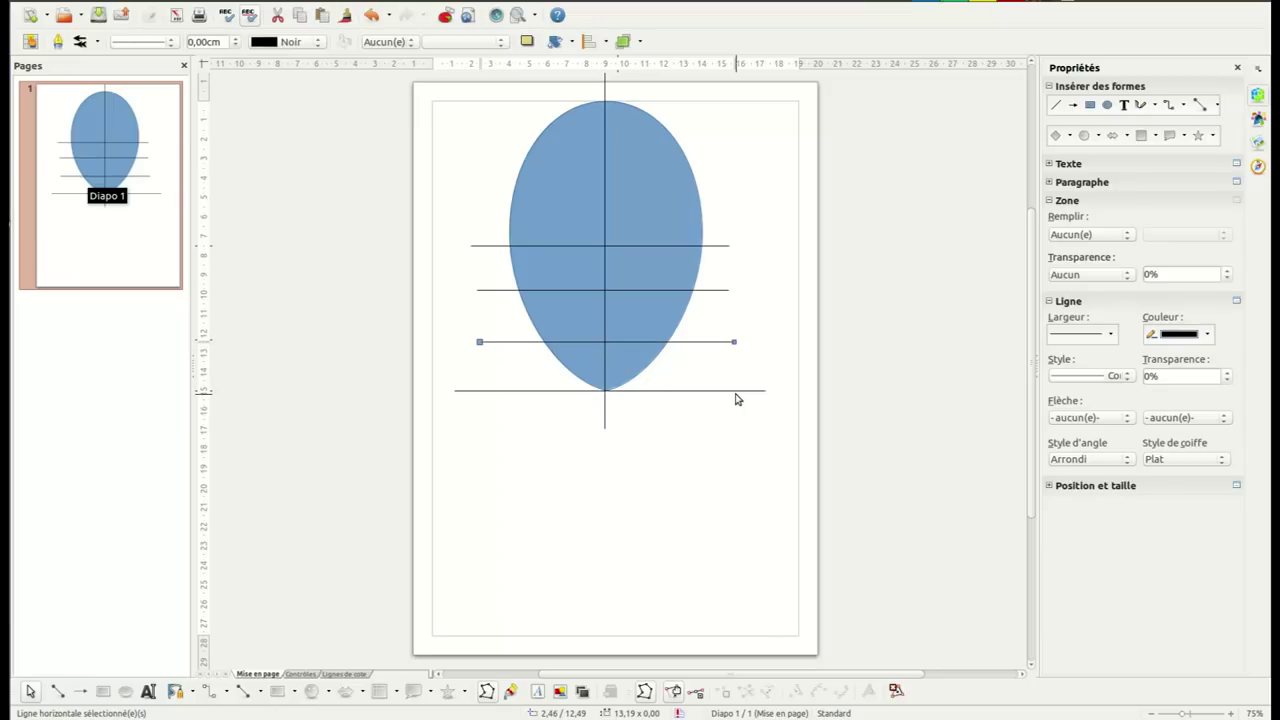
{"action": "left_click", "coordinate": [696, 434]}
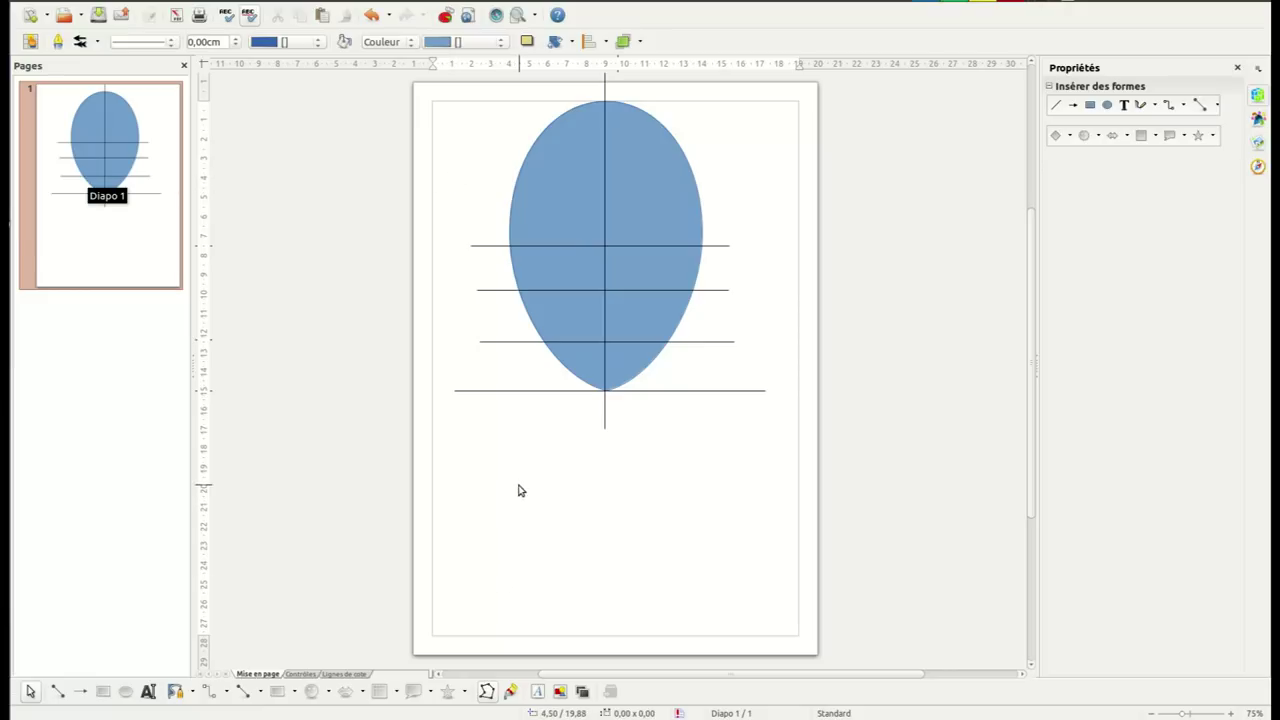
Draw an upright eye ellipse about 1.8 cm wide by 2.9 cm high on the face's left half, centred on the middle guide line
{"action": "left_click", "coordinate": [126, 694]}
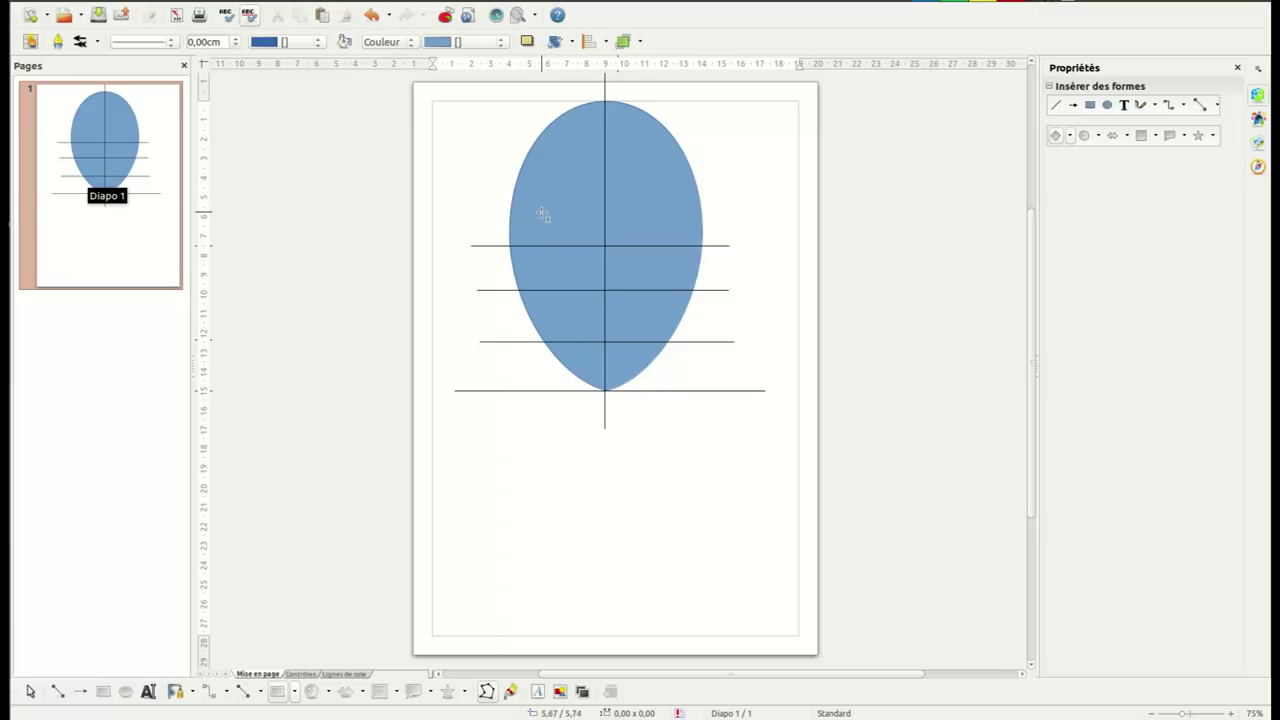
{"action": "left_click_drag", "start_coordinate": [548, 210], "coordinate": [586, 273]}
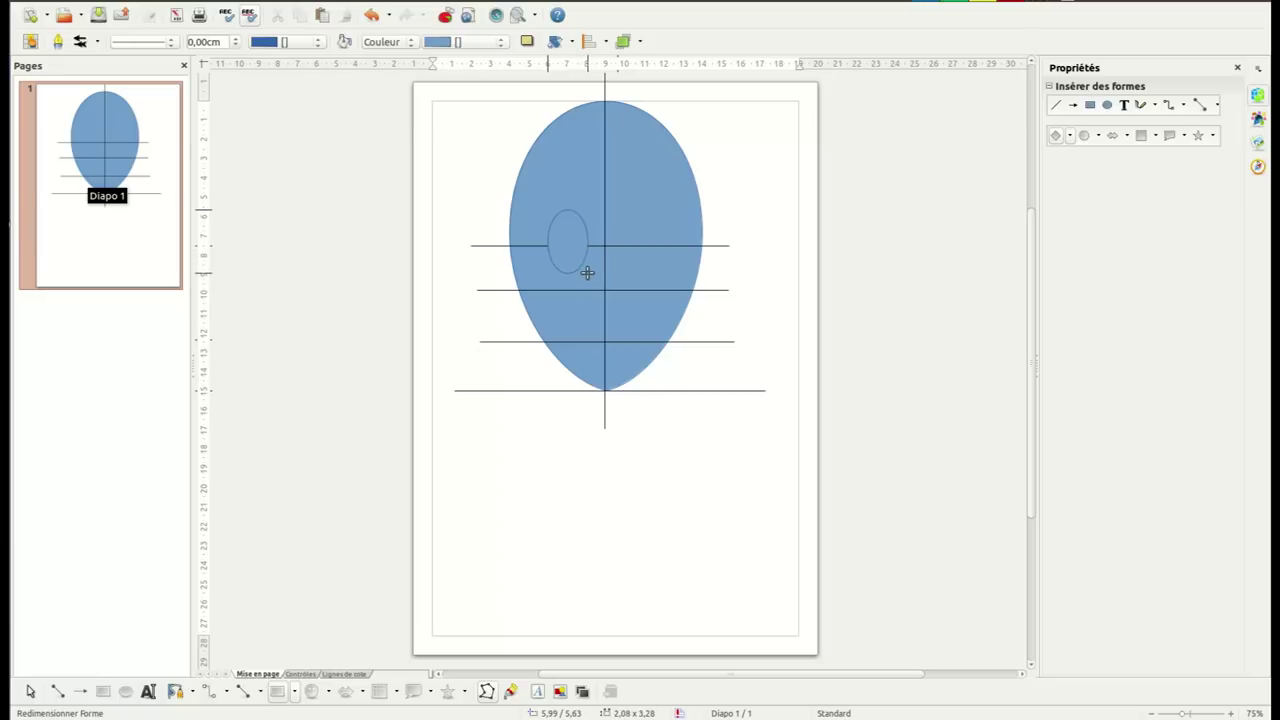
{"action": "left_click_drag", "start_coordinate": [587, 272], "coordinate": [587, 272]}
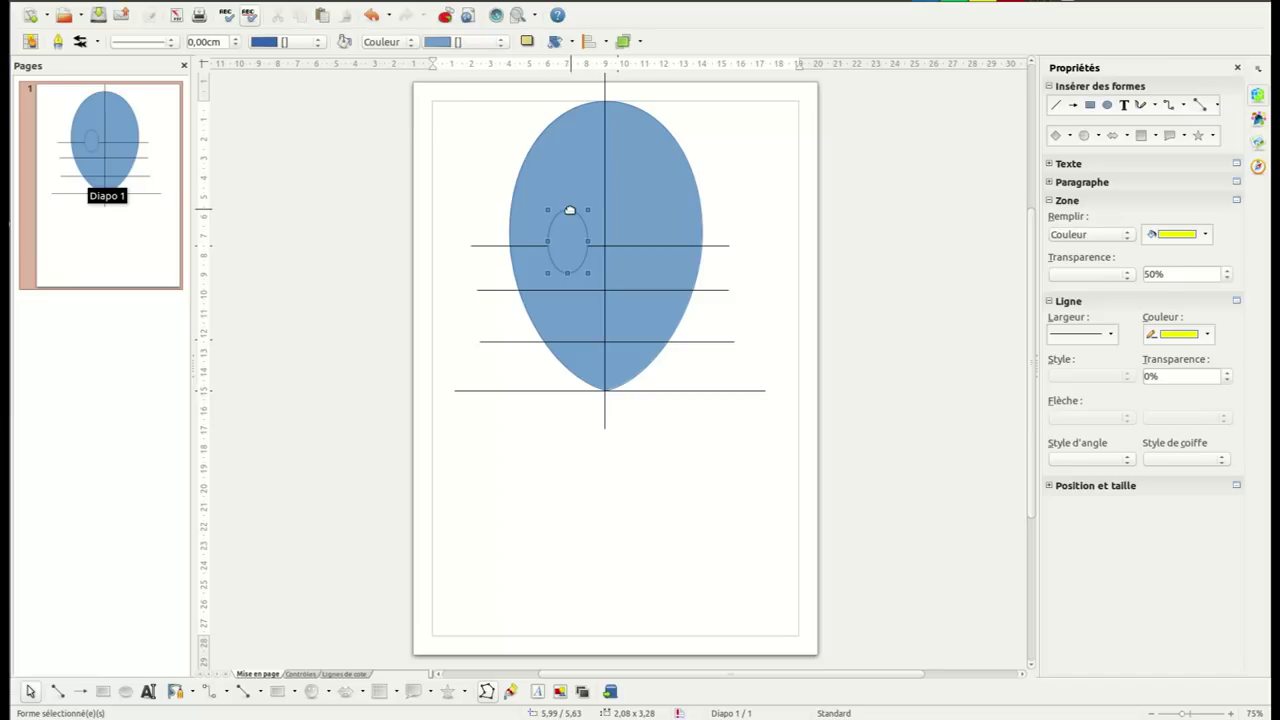
{"action": "left_click_drag", "start_coordinate": [568, 211], "coordinate": [571, 216]}
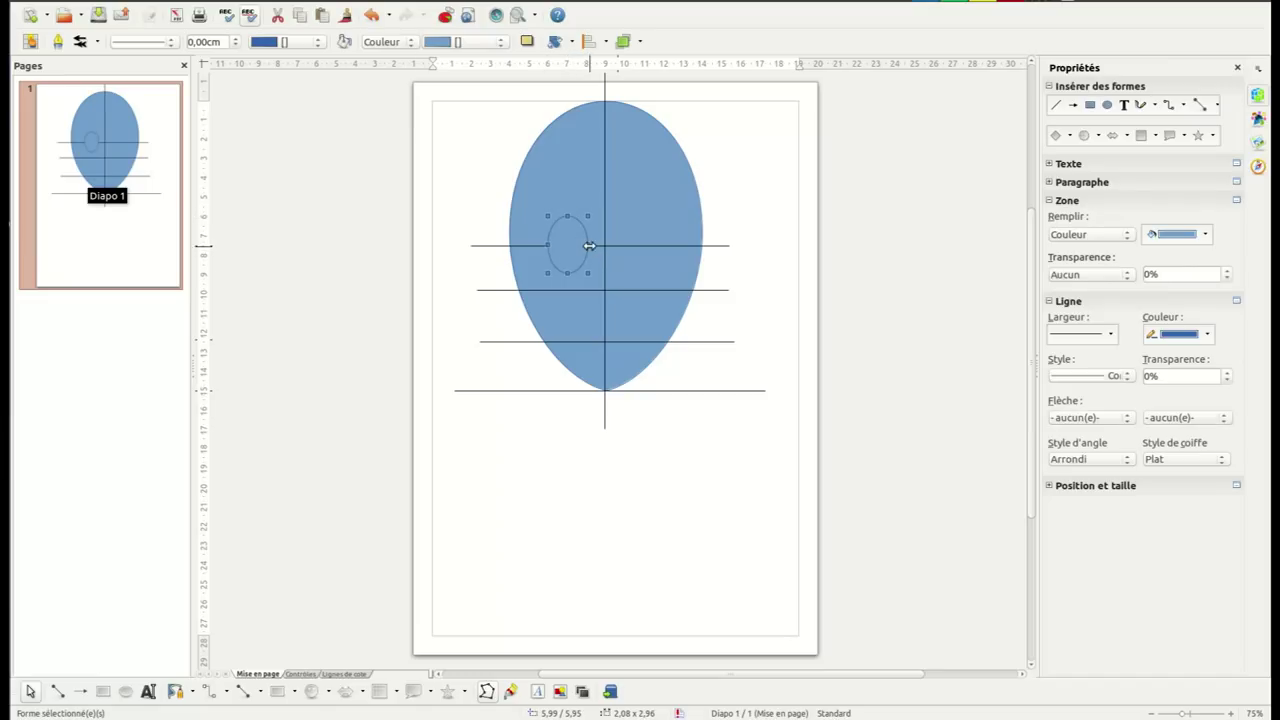
{"action": "left_click_drag", "start_coordinate": [587, 244], "coordinate": [566, 219]}
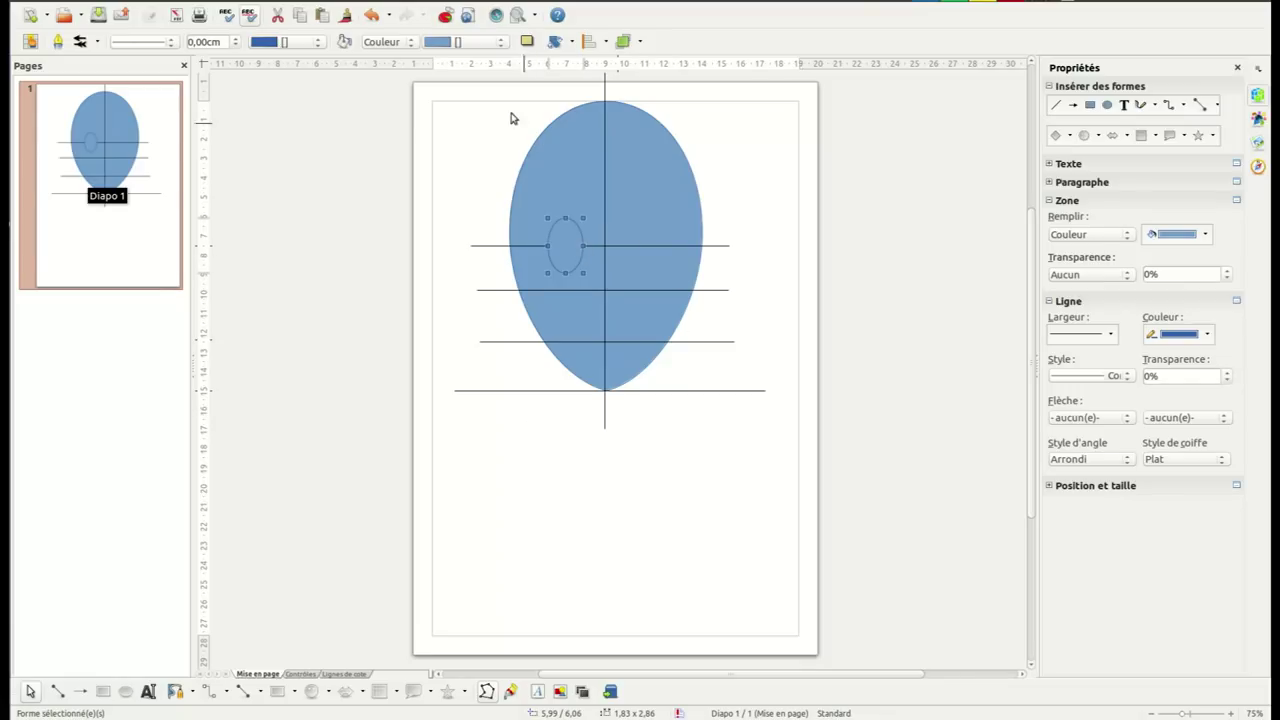
Fill the eye ellipse with the colour Blanc
{"action": "left_click", "coordinate": [489, 43]}
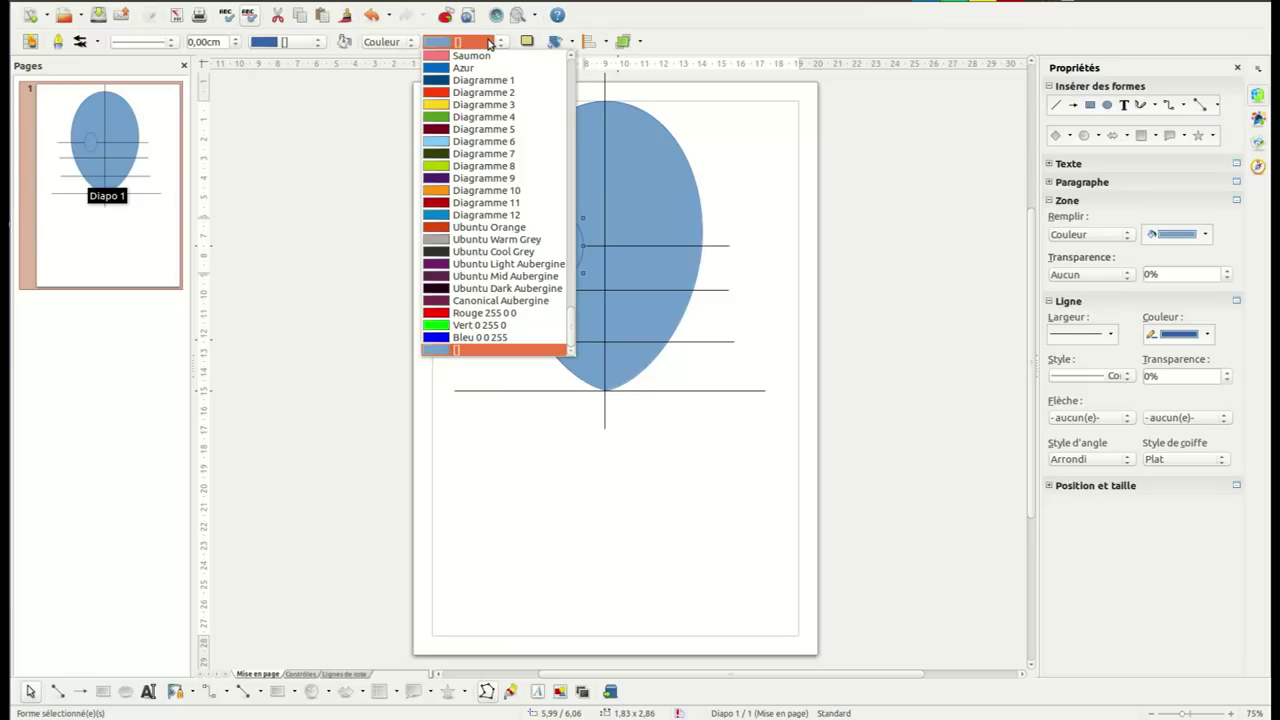
{"action": "left_click_drag", "start_coordinate": [573, 328], "coordinate": [563, 71]}
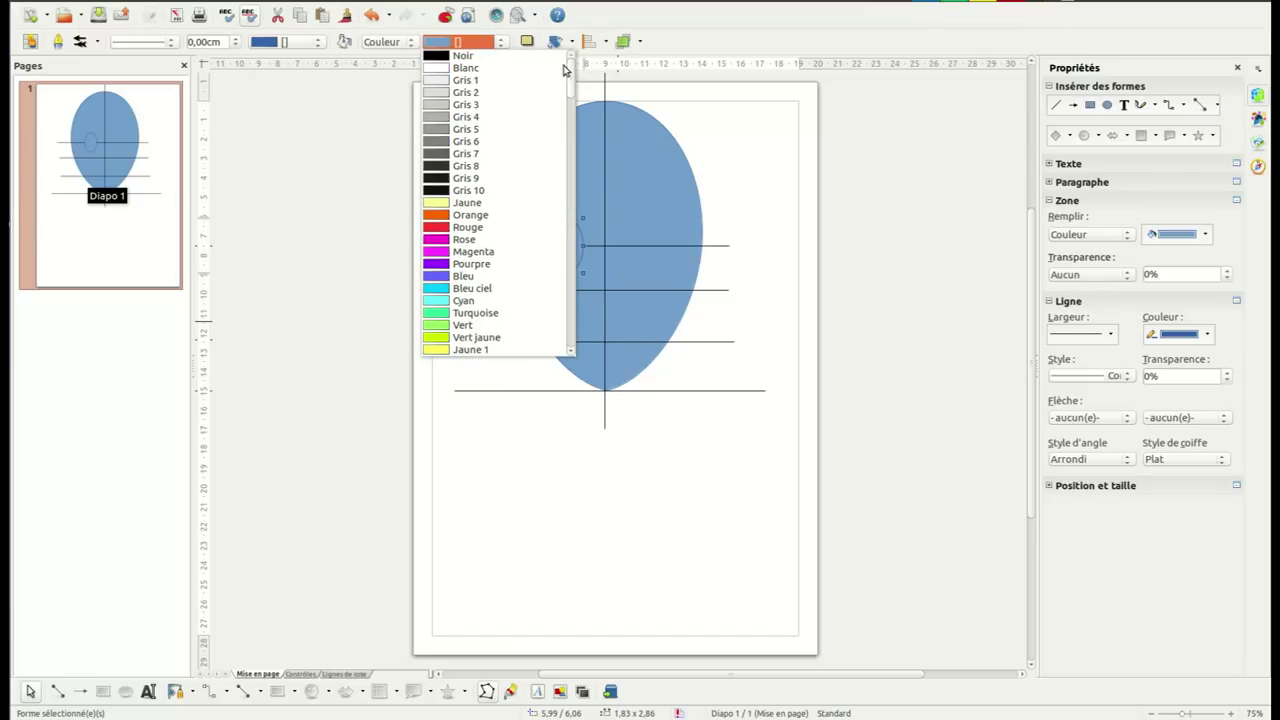
{"action": "left_click", "coordinate": [446, 68]}
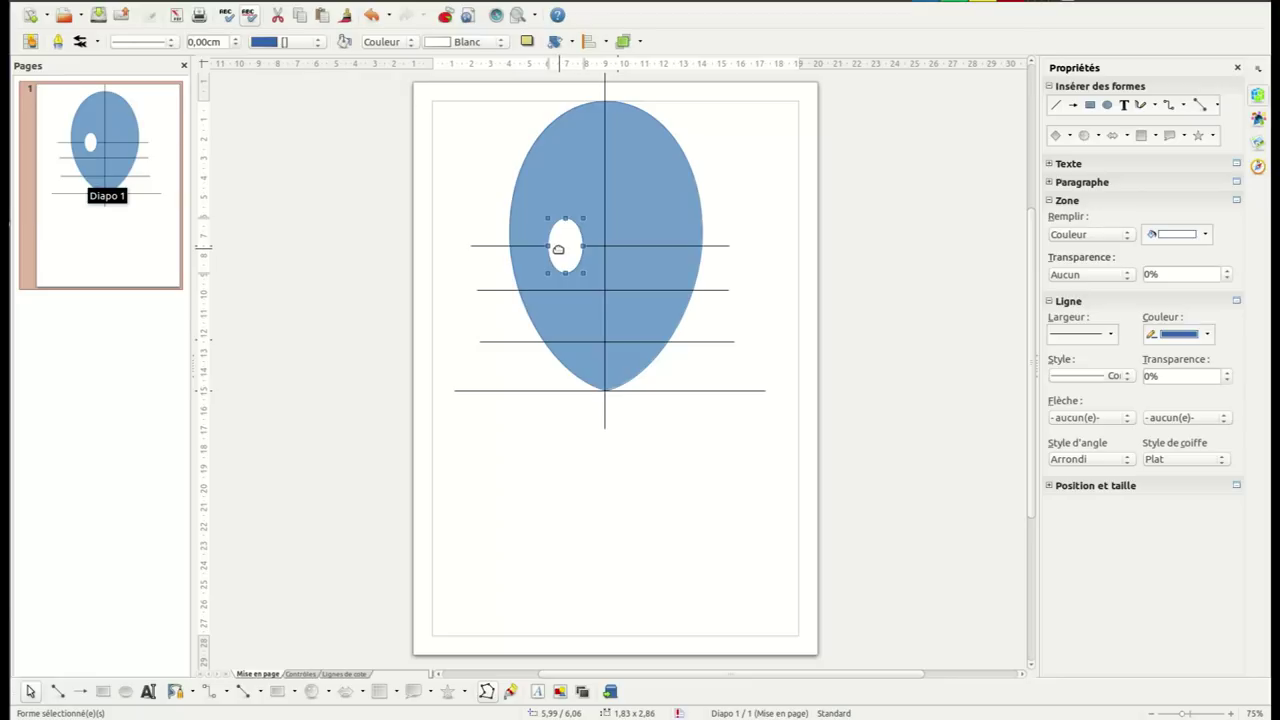
Draw an iris ellipse about 1.1 cm wide by 1.9 cm high centred inside the white eye
{"action": "scroll", "coordinate": [563, 251], "scroll_direction": "up", "scroll_amount": 2, "text": "ctrl"}
{"action": "scroll", "coordinate": [543, 196], "scroll_direction": "up", "scroll_amount": 3, "text": "ctrl"}
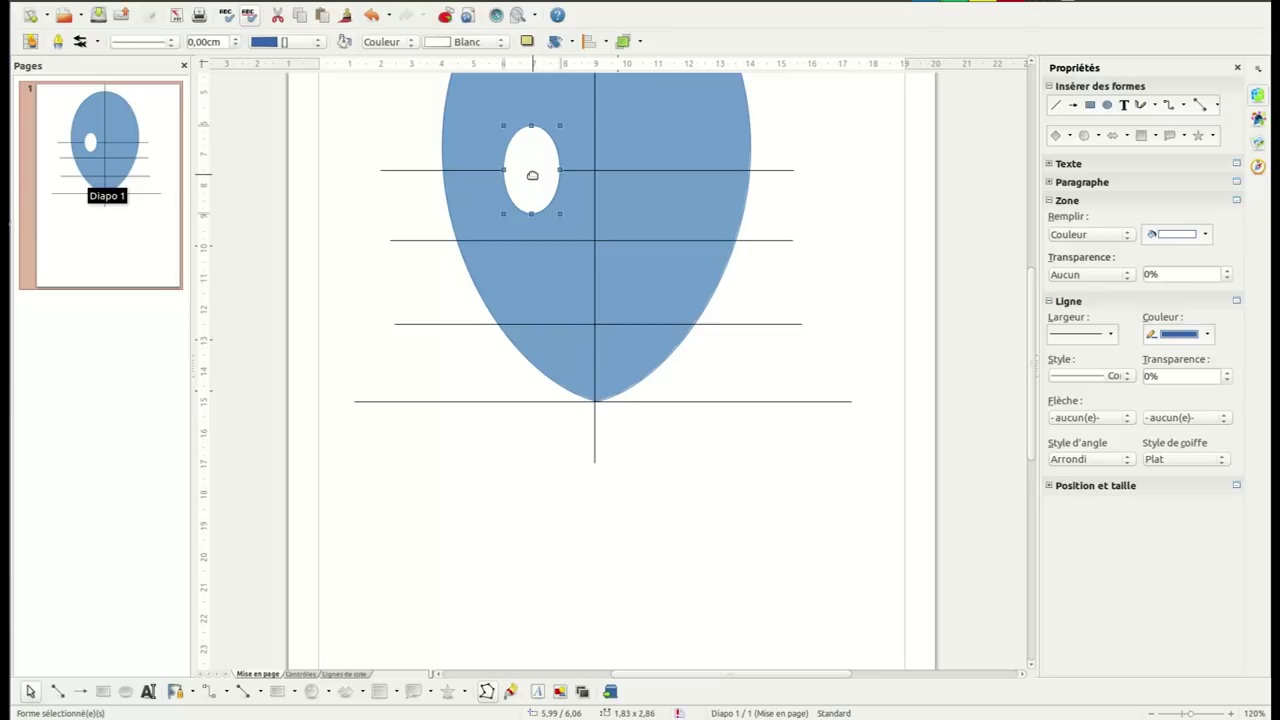
{"action": "left_click", "coordinate": [416, 140]}
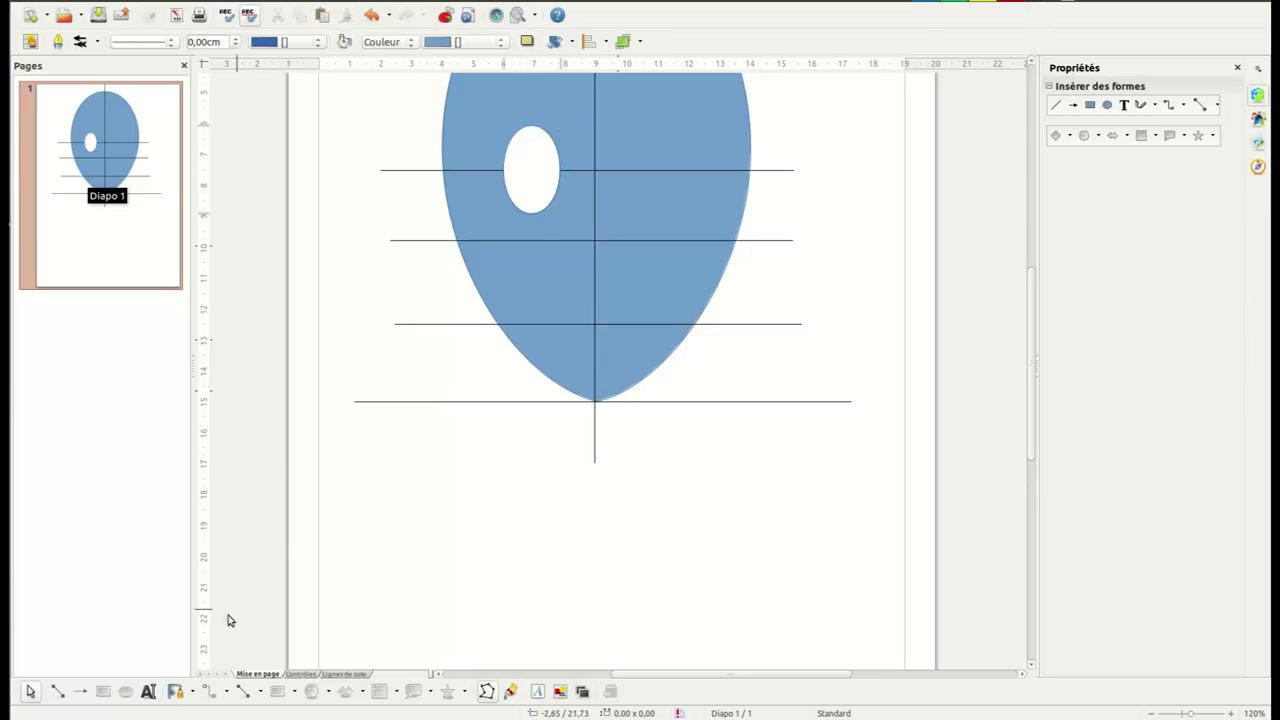
{"action": "left_click", "coordinate": [126, 692]}
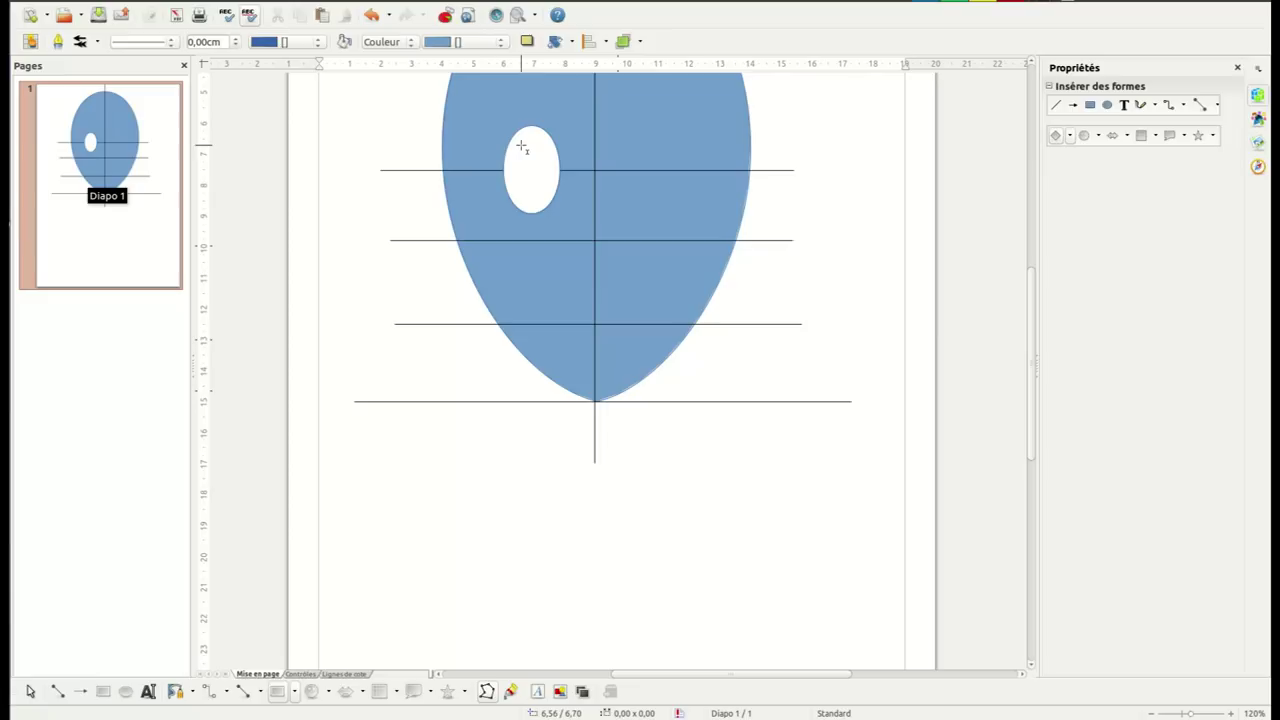
{"action": "mouse_move", "coordinate": [520, 146]}
{"action": "left_mouse_down"}
{"action": "mouse_move", "coordinate": [548, 197]}
{"action": "mouse_move", "coordinate": [515, 172]}
{"action": "mouse_move", "coordinate": [533, 137]}
{"action": "mouse_move", "coordinate": [516, 170]}
{"action": "left_mouse_up"}
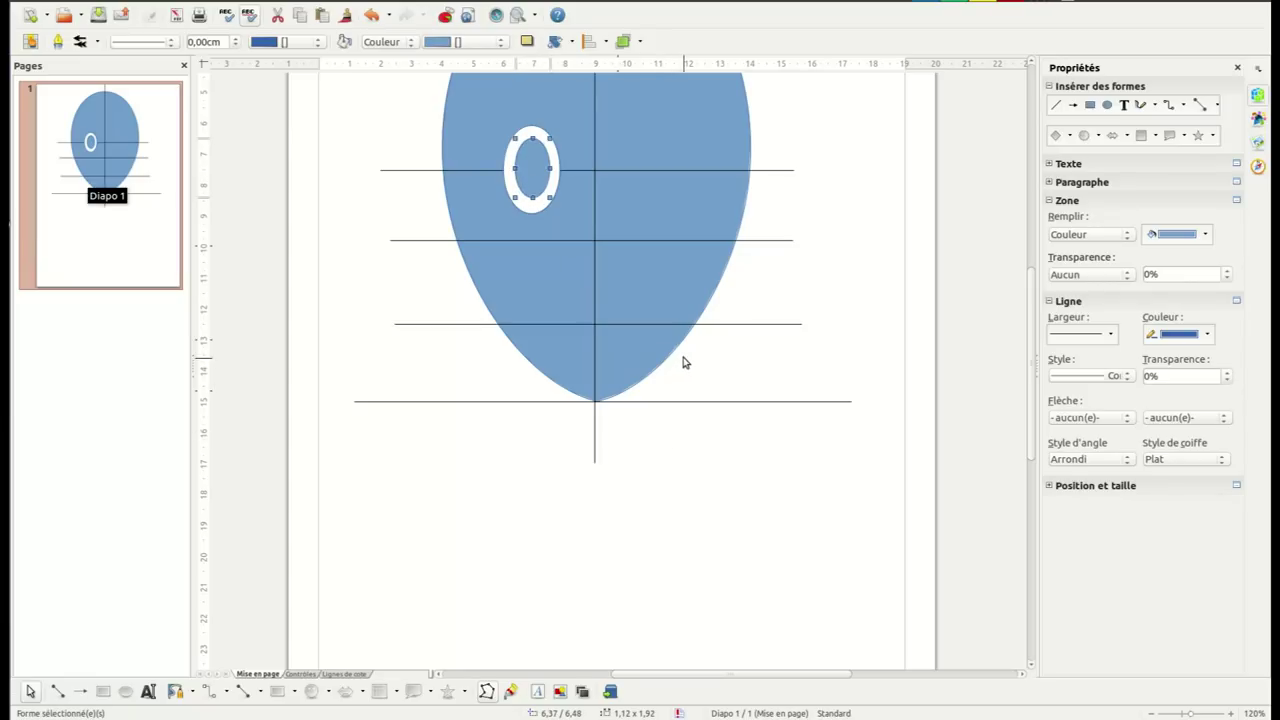
Fill the iris ellipse with the colour Bleu 2
{"action": "left_click", "coordinate": [502, 43]}
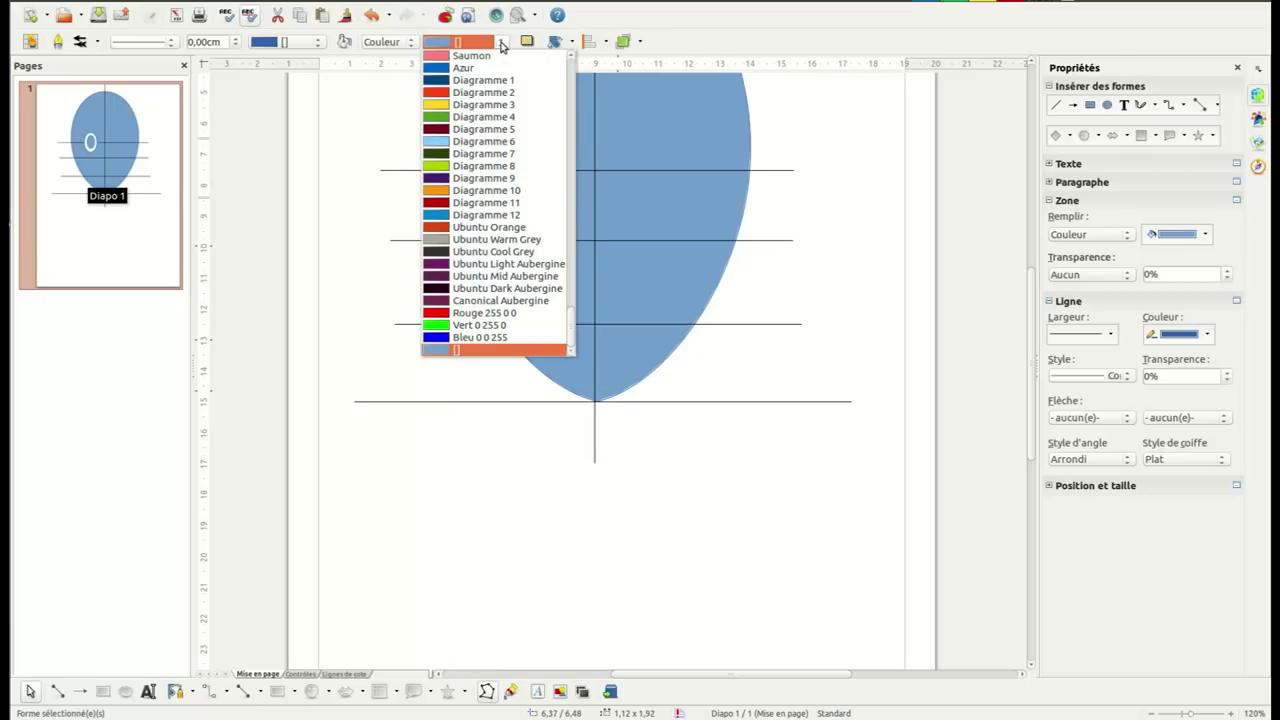
{"action": "left_click_drag", "start_coordinate": [573, 328], "coordinate": [571, 128]}
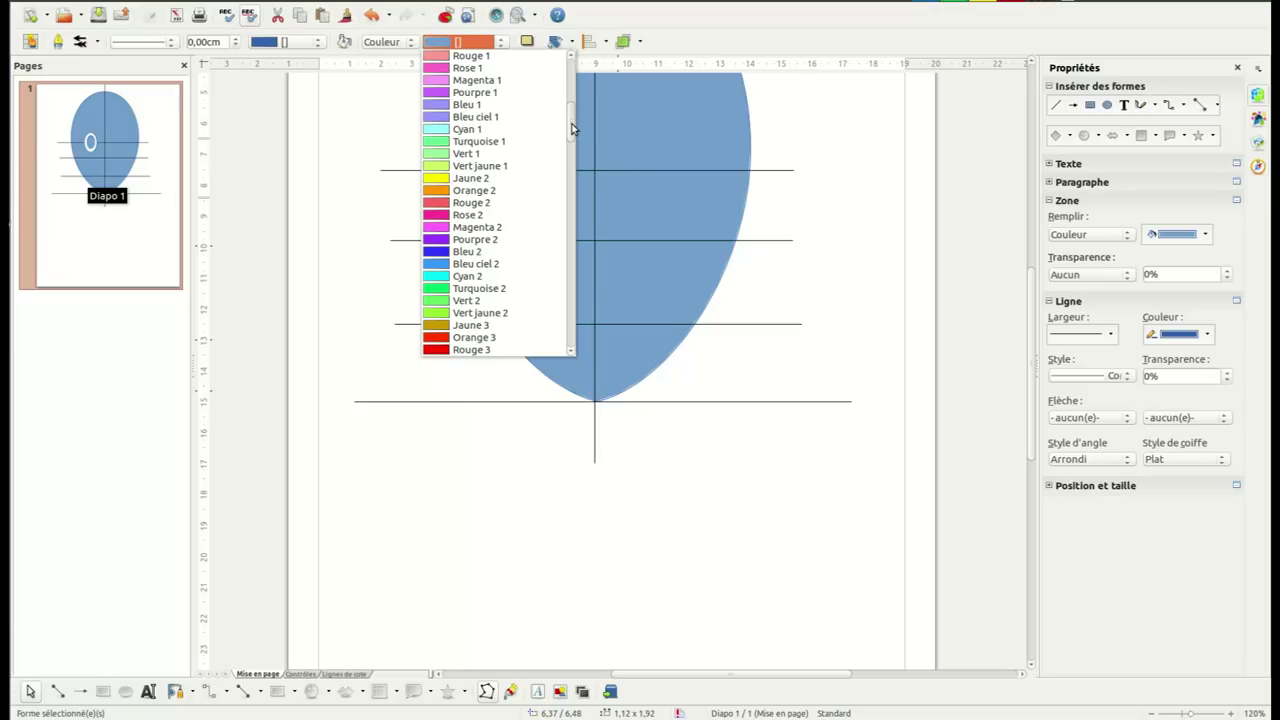
{"action": "left_click", "coordinate": [440, 257]}
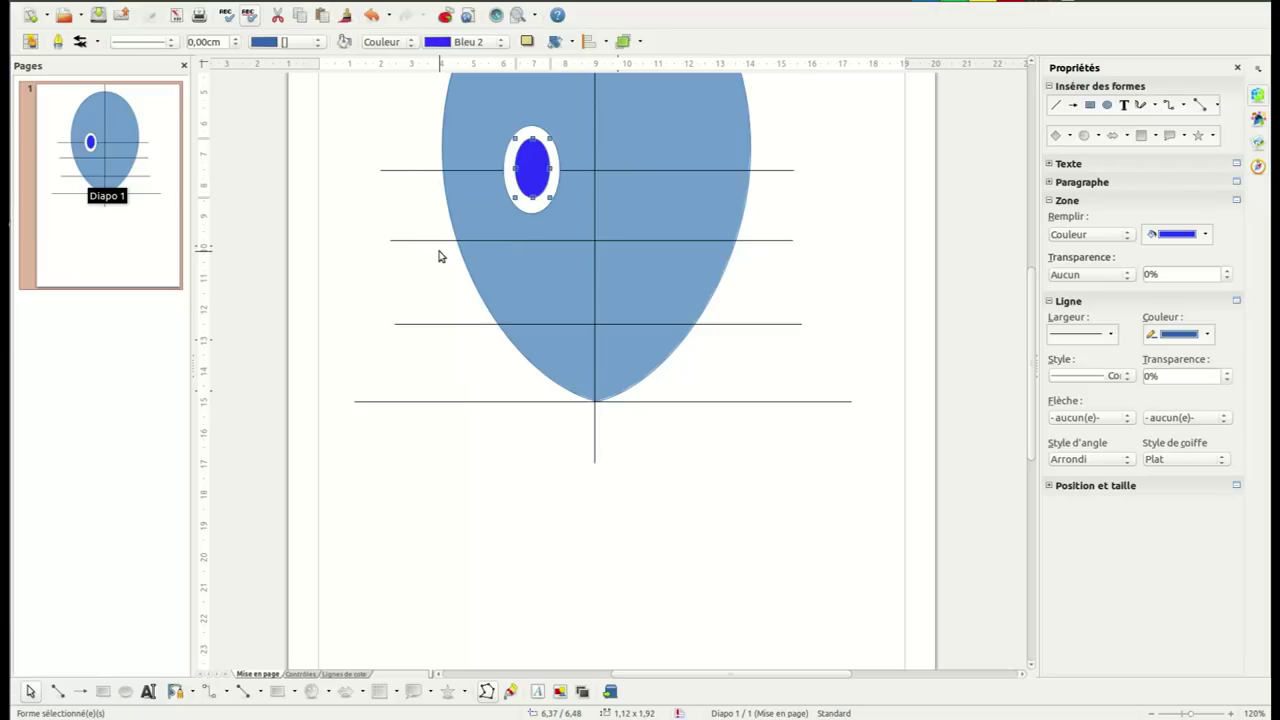
{"action": "left_click", "coordinate": [381, 148]}
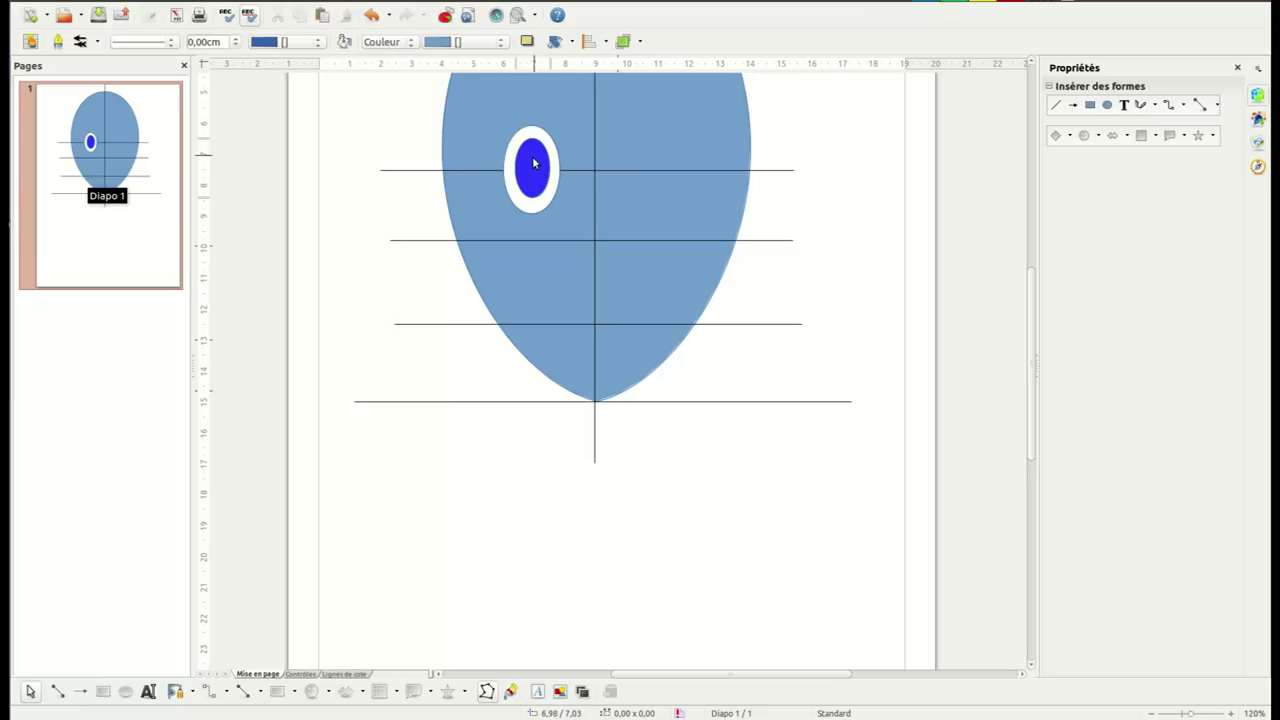
Draw a pupil ellipse inside the blue iris and adjust it to about 0.7 cm wide by 1.1 cm high, centred in the iris
{"action": "left_click", "coordinate": [125, 692]}
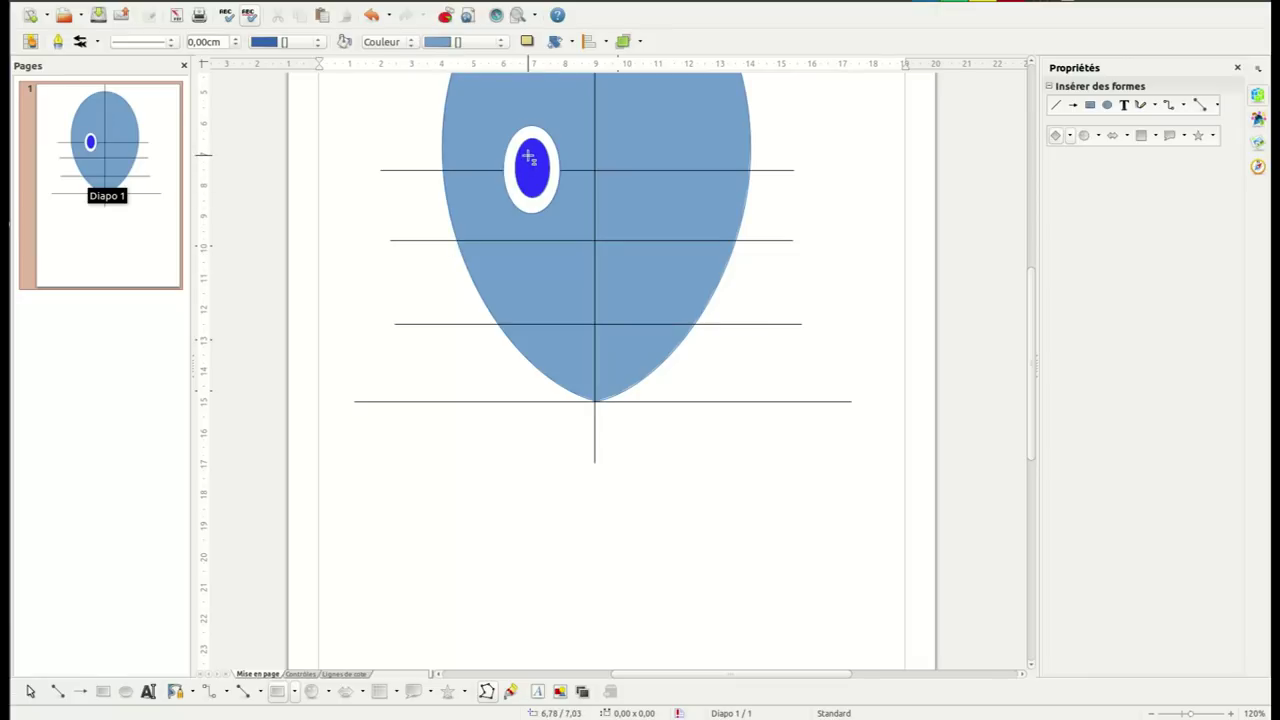
{"action": "mouse_move", "coordinate": [528, 155]}
{"action": "left_mouse_down"}
{"action": "mouse_move", "coordinate": [544, 183]}
{"action": "mouse_move", "coordinate": [522, 170]}
{"action": "left_mouse_up"}
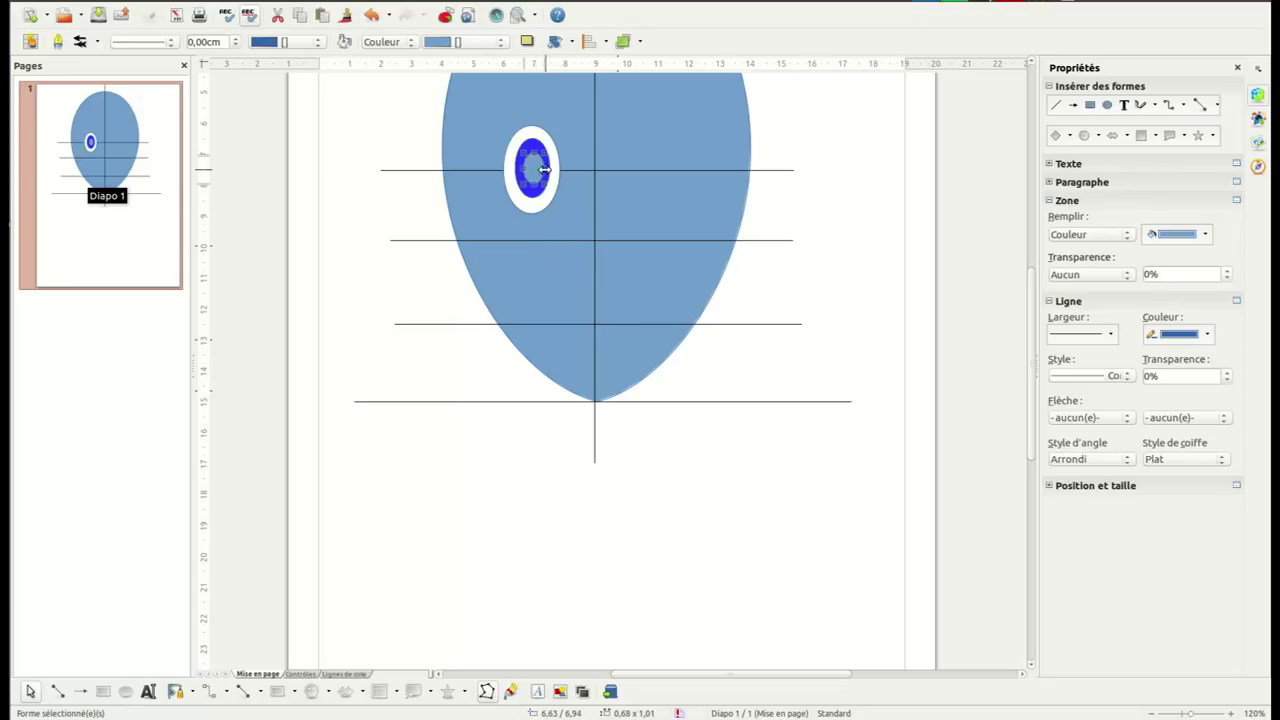
{"action": "left_click_drag", "start_coordinate": [532, 172], "coordinate": [532, 172]}
{"action": "scroll", "coordinate": [452, 165], "scroll_direction": "up", "scroll_amount": 3}
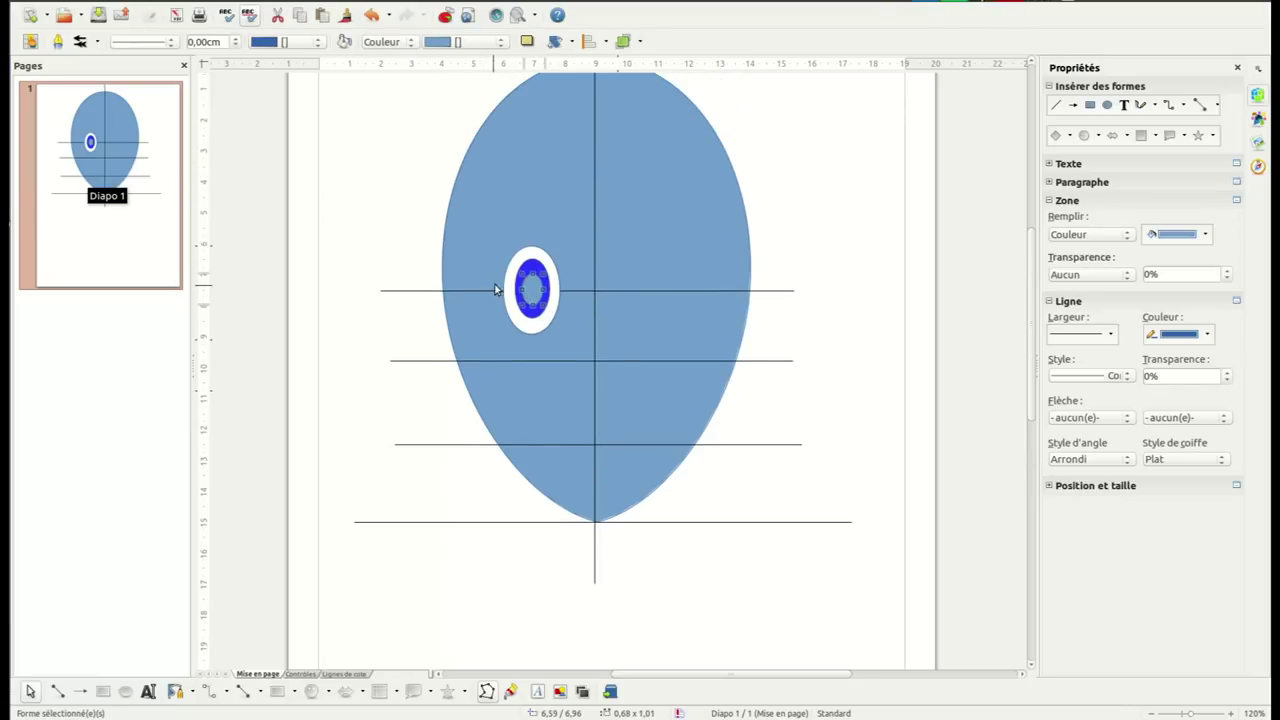
{"action": "scroll", "coordinate": [494, 289], "scroll_direction": "up", "scroll_amount": 2}
{"action": "left_click", "coordinate": [491, 247]}
{"action": "left_click_drag", "start_coordinate": [489, 223], "coordinate": [487, 249]}
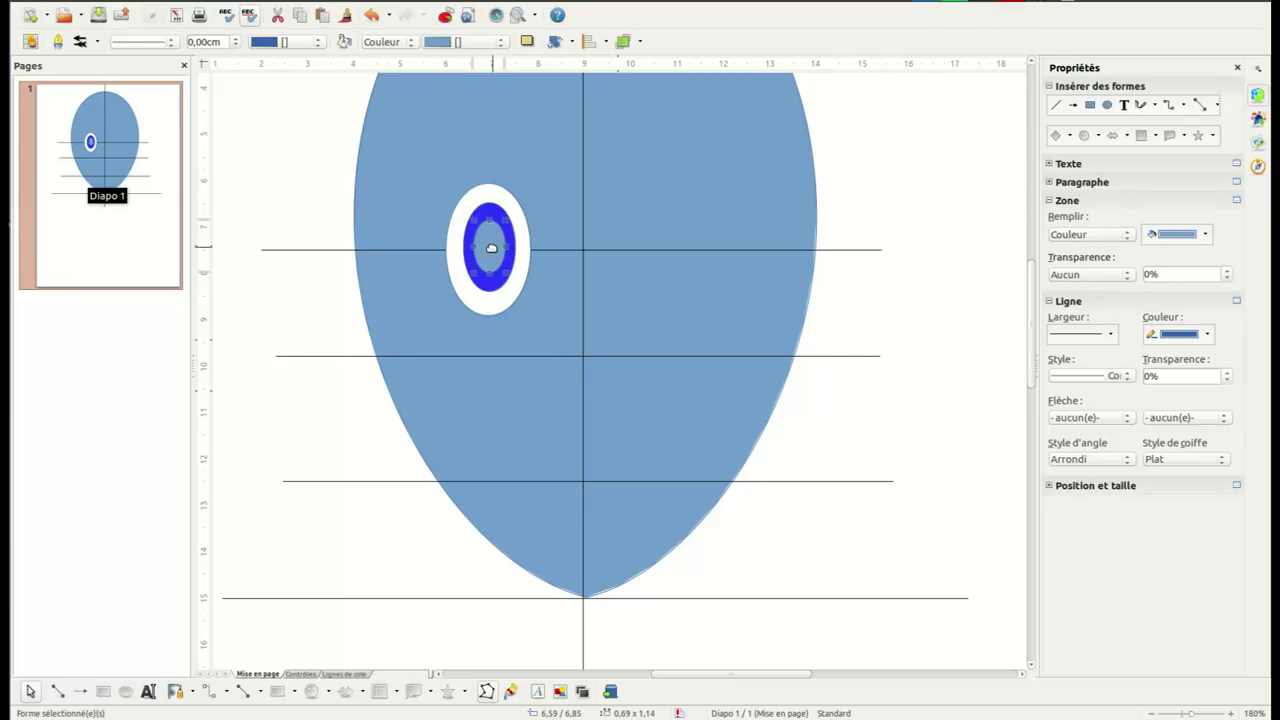
Fill the pupil ellipse inside the blue iris with the colour Noir
{"action": "left_click", "coordinate": [490, 41]}
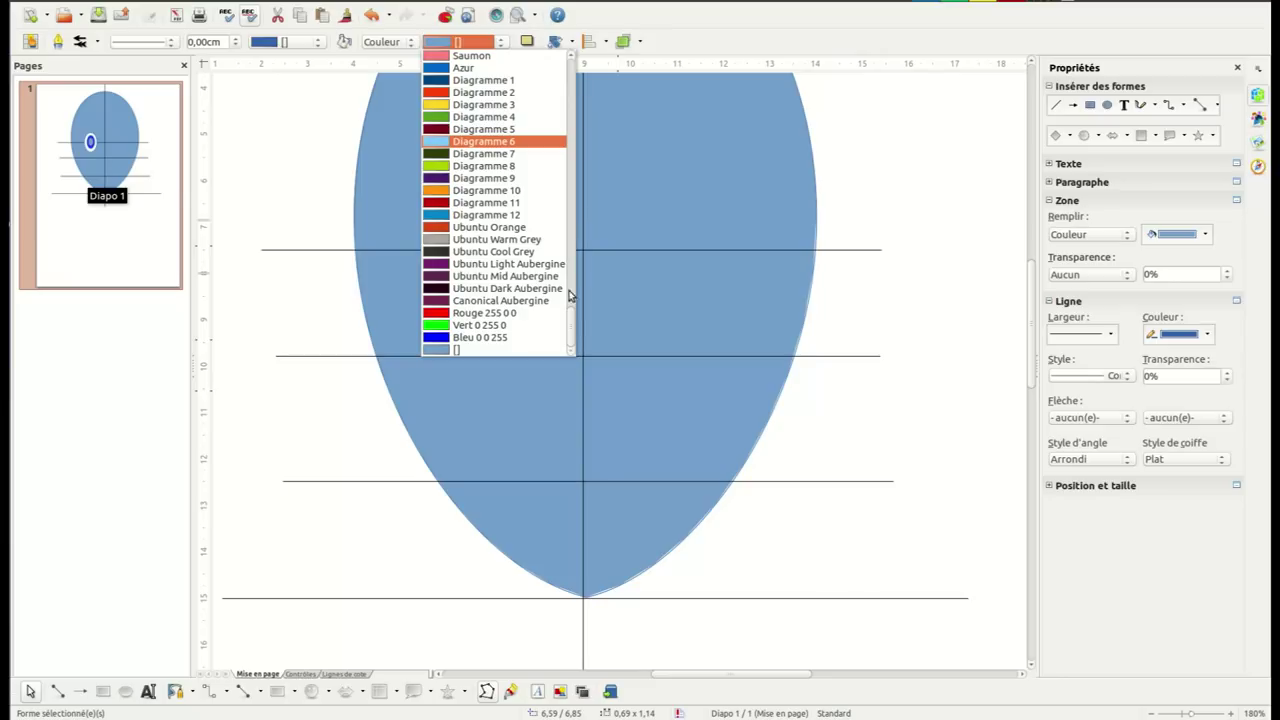
{"action": "left_click_drag", "start_coordinate": [574, 330], "coordinate": [572, 77]}
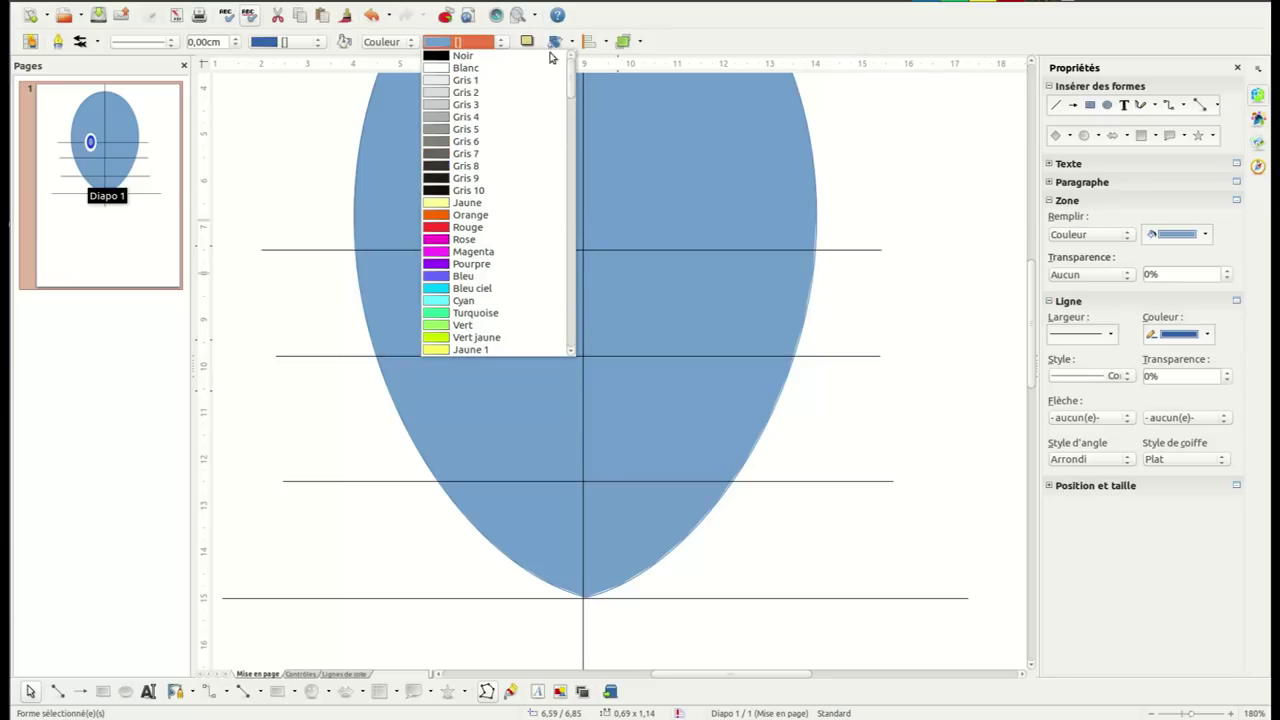
{"action": "left_click", "coordinate": [466, 56]}
{"action": "left_click", "coordinate": [289, 186]}
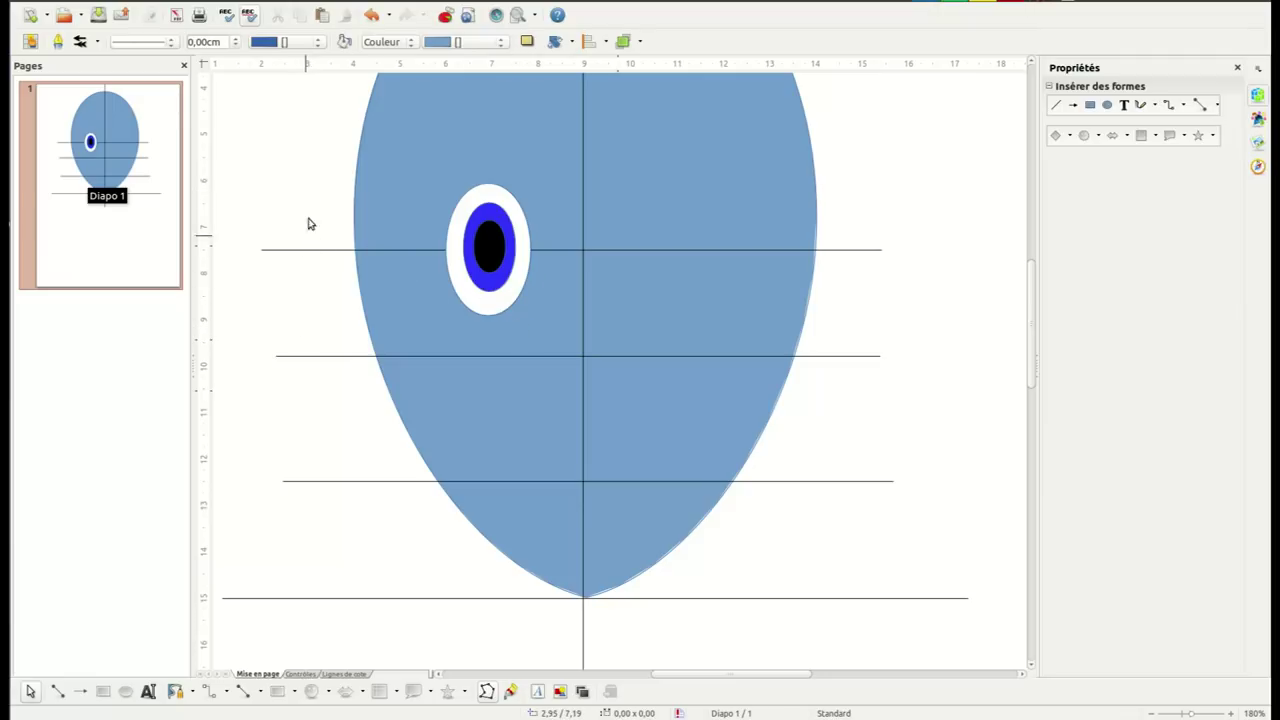
Select the iris and pupil together and nudge them slightly so they sit centred in the white eye
{"action": "left_click_drag", "start_coordinate": [337, 186], "coordinate": [514, 264]}
{"action": "key", "text": "alt+Left"}
{"action": "key", "text": "alt+Left"}
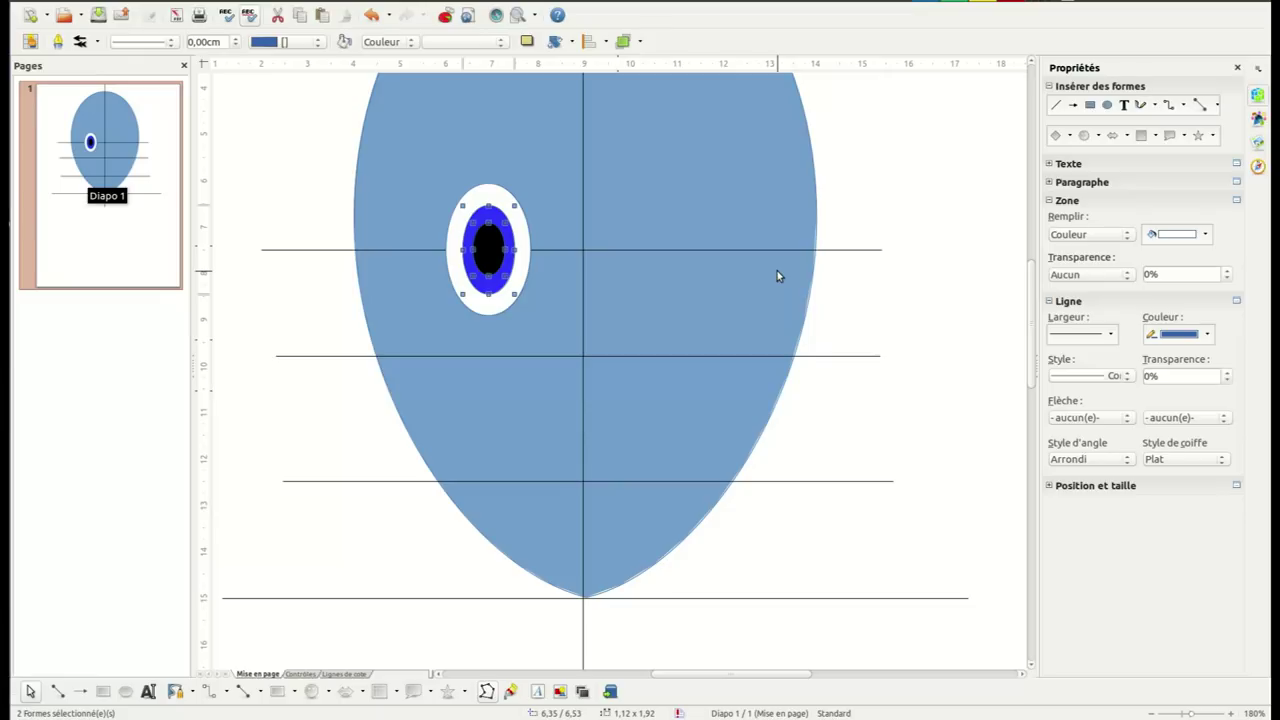
{"action": "key", "text": "alt+Up"}
{"action": "left_click", "coordinate": [305, 167]}
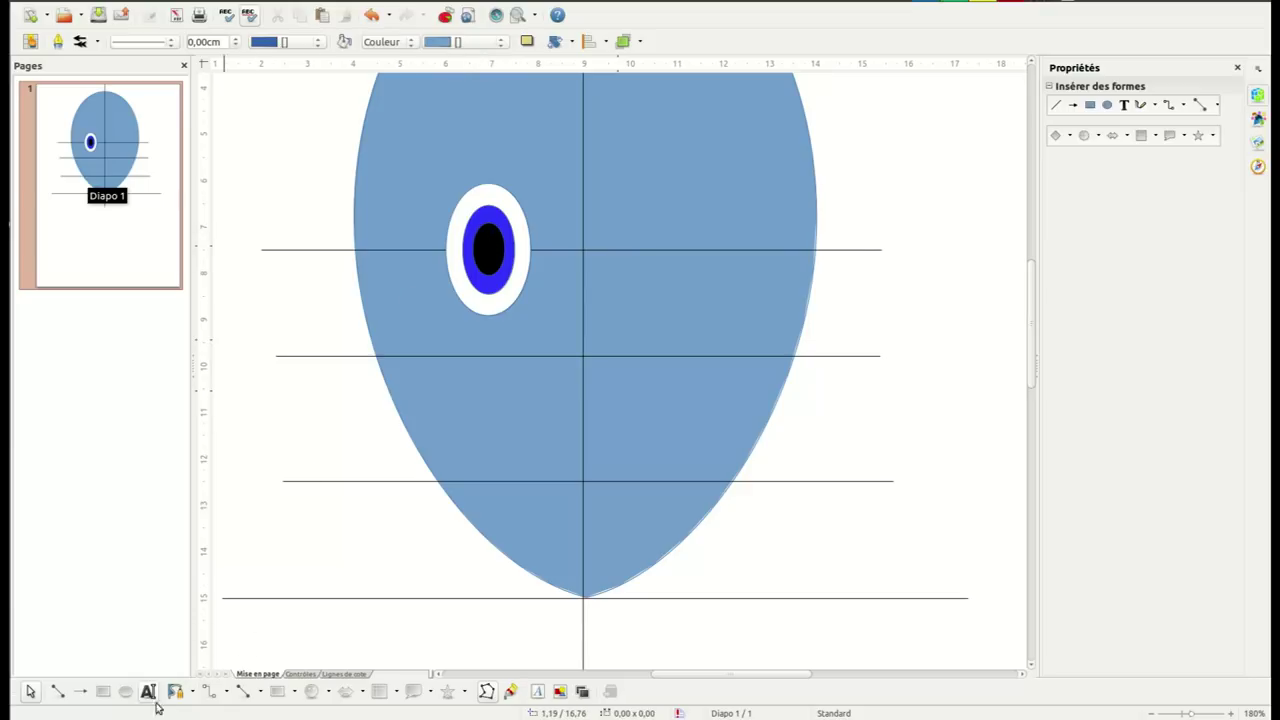
Draw a highlight ellipse about 0.2 cm wide by 0.4 cm high at the pupil's upper left edge and fill it with Blanc
{"action": "left_click", "coordinate": [126, 691]}
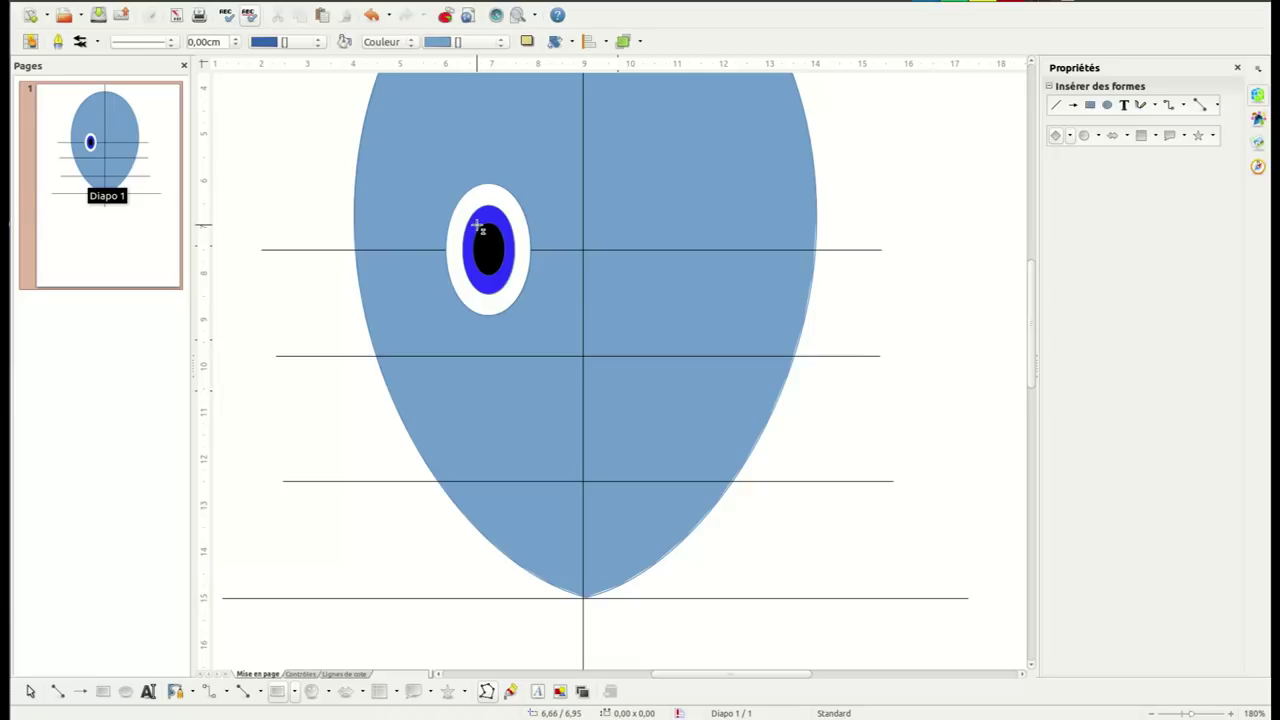
{"action": "left_click_drag", "start_coordinate": [478, 229], "coordinate": [485, 242]}
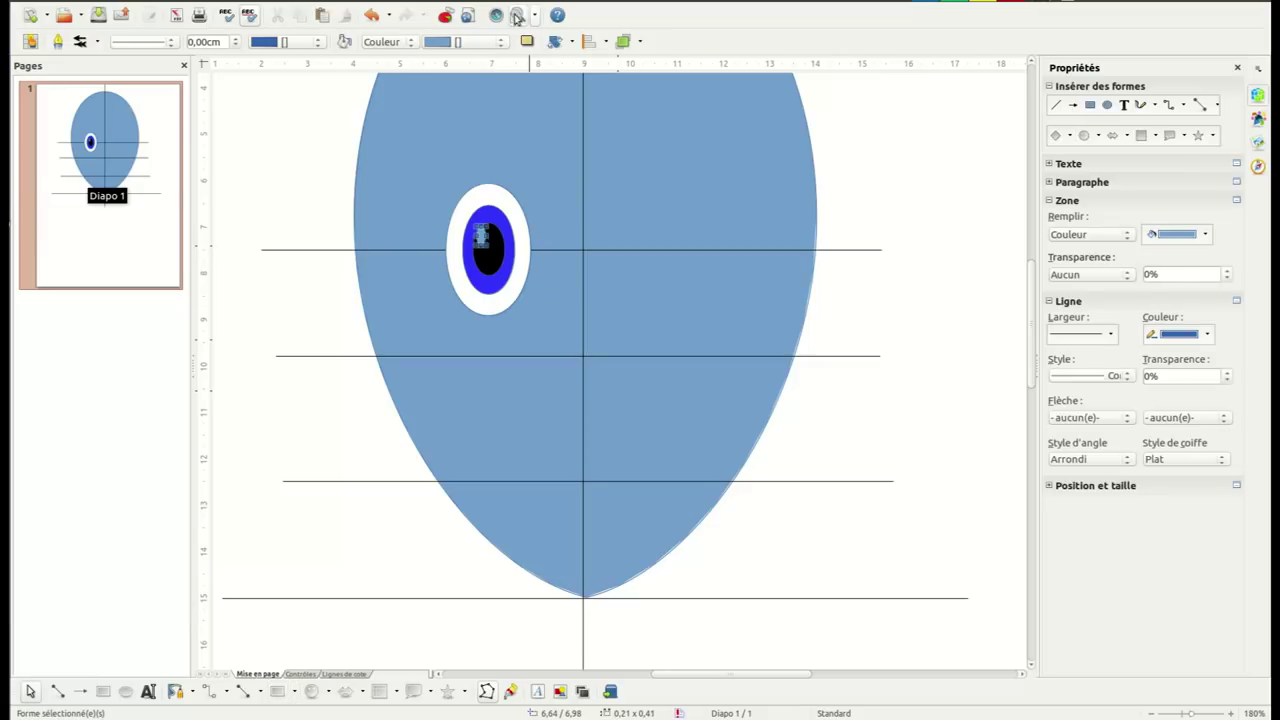
{"action": "left_click", "coordinate": [467, 44]}
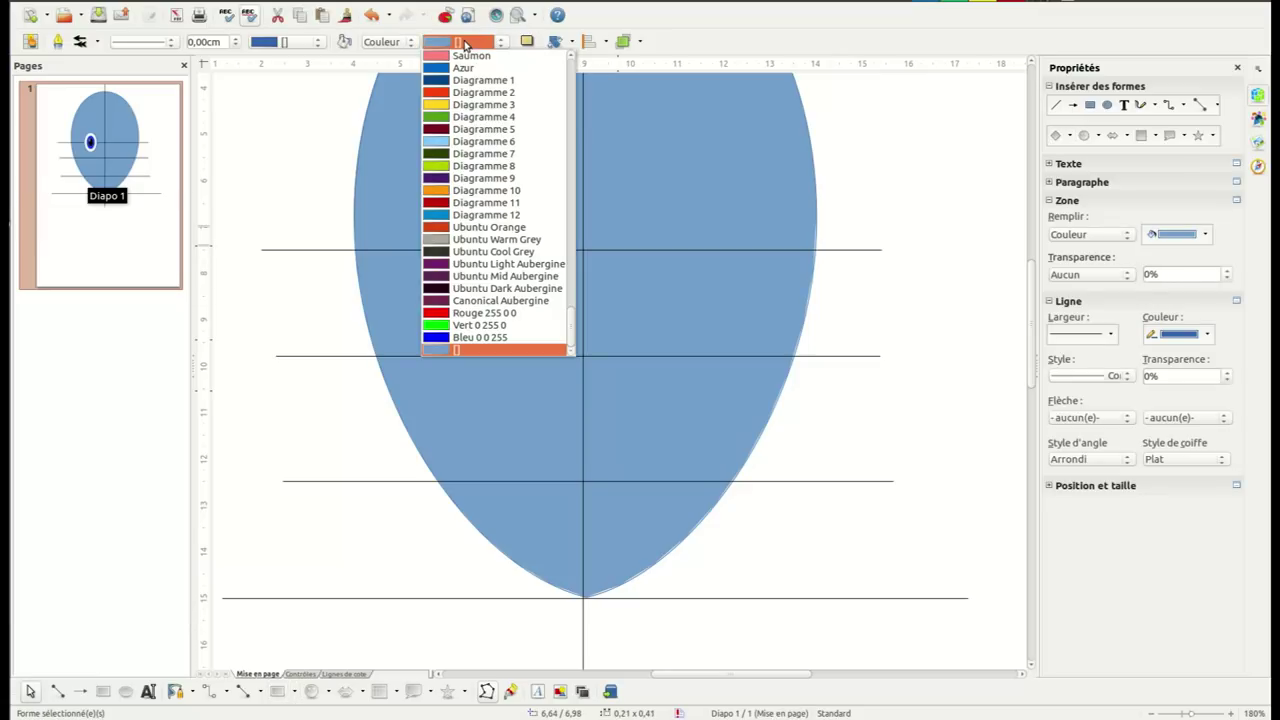
{"action": "left_click_drag", "start_coordinate": [575, 334], "coordinate": [581, 56]}
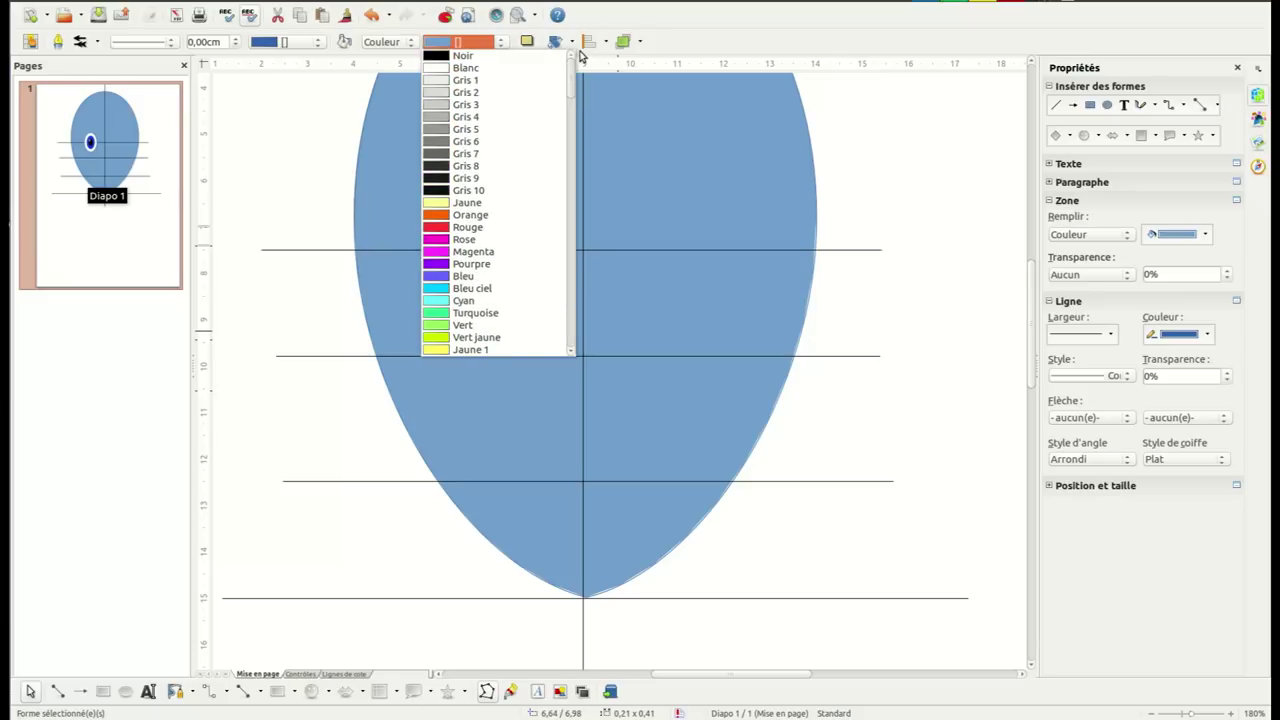
{"action": "left_click", "coordinate": [471, 70]}
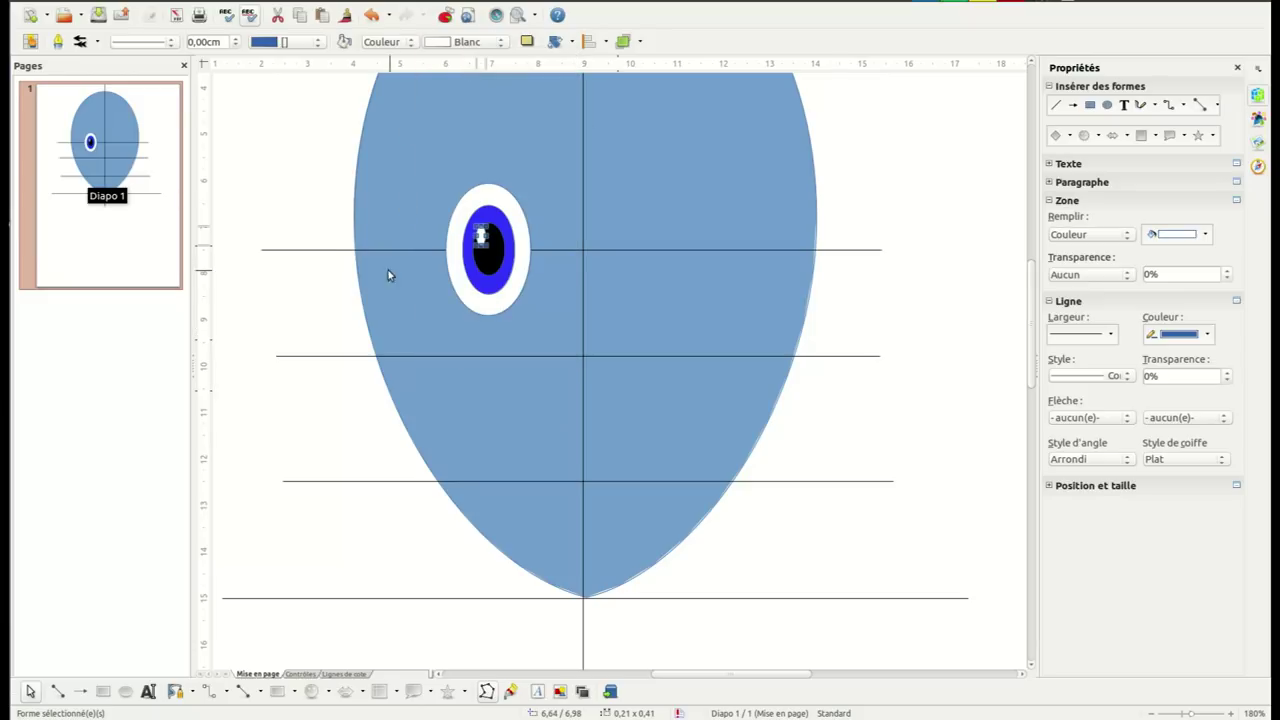
{"action": "left_click", "coordinate": [315, 210]}
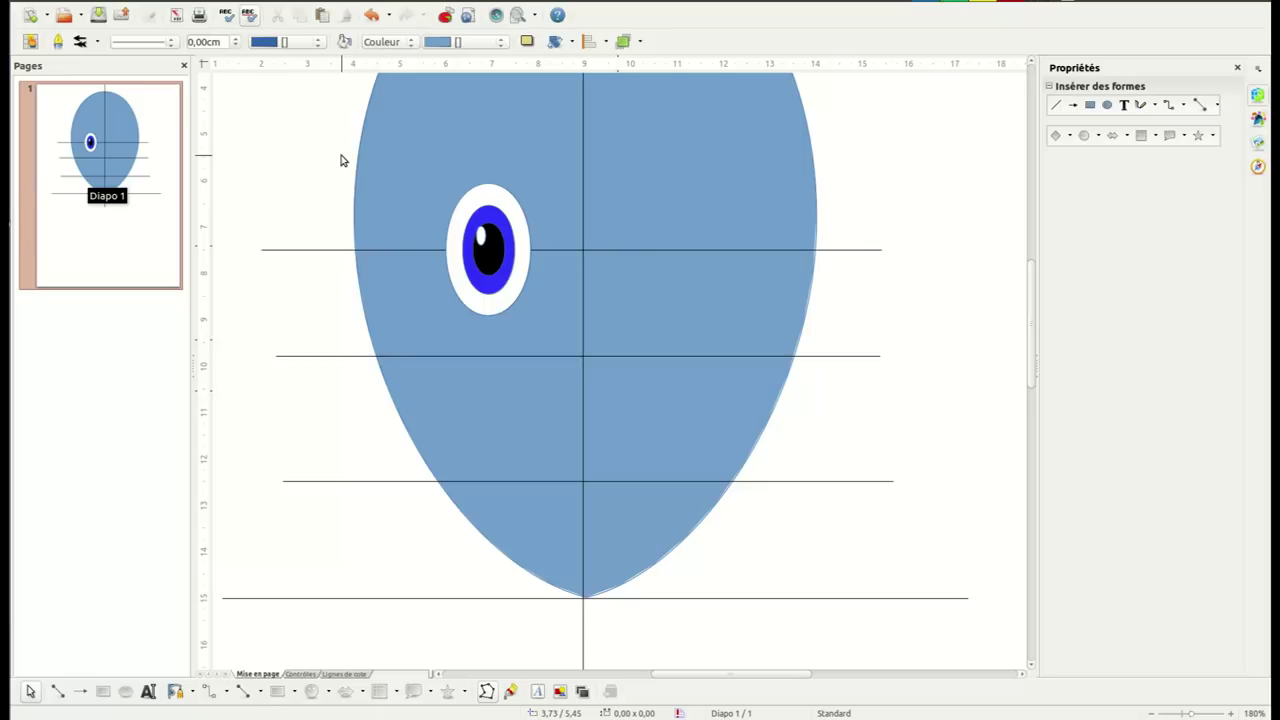
Group the four ellipses of the eye and shift the group slightly to the left along the eye guide line
{"action": "left_click_drag", "start_coordinate": [341, 156], "coordinate": [551, 330]}
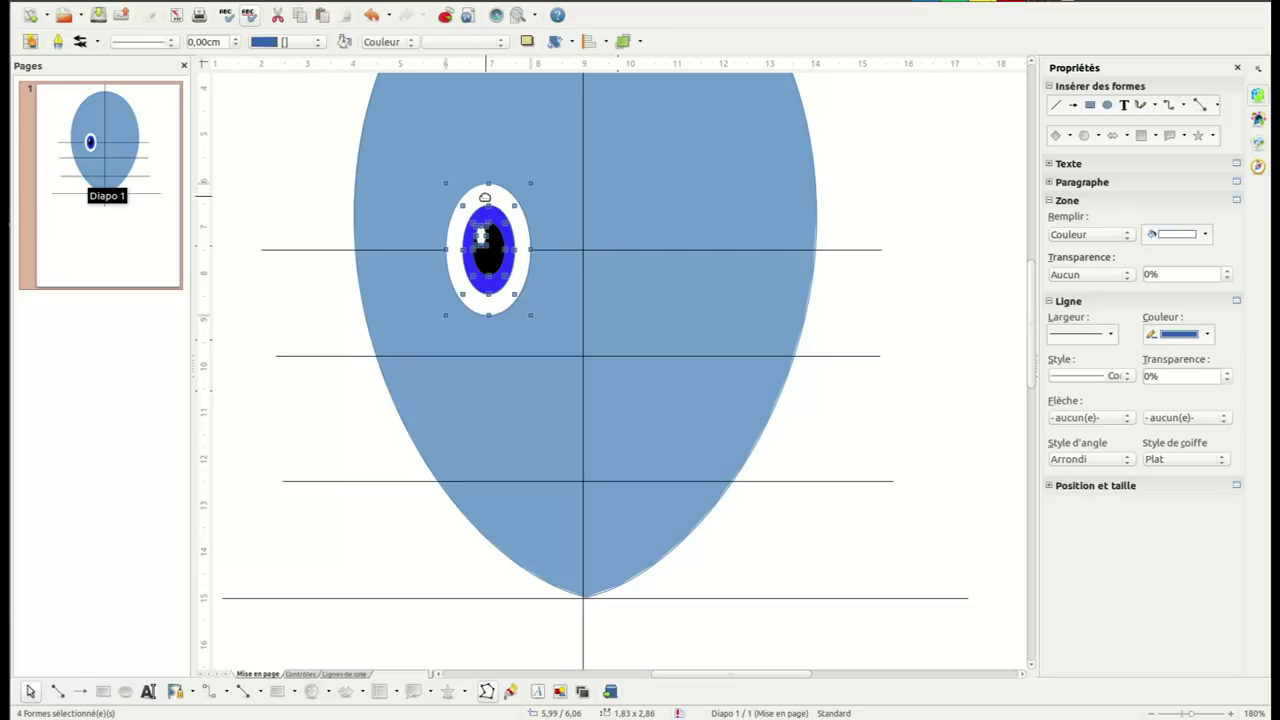
{"action": "right_click", "coordinate": [485, 199]}
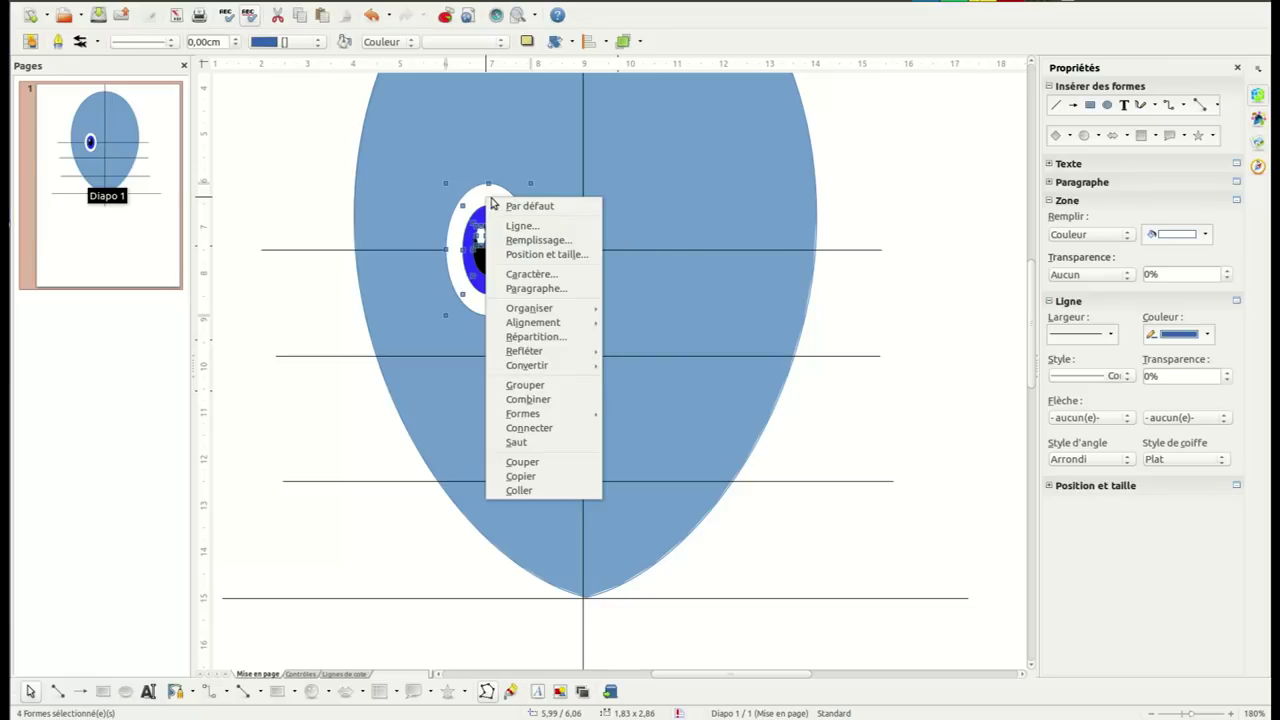
{"action": "left_click", "coordinate": [531, 389]}
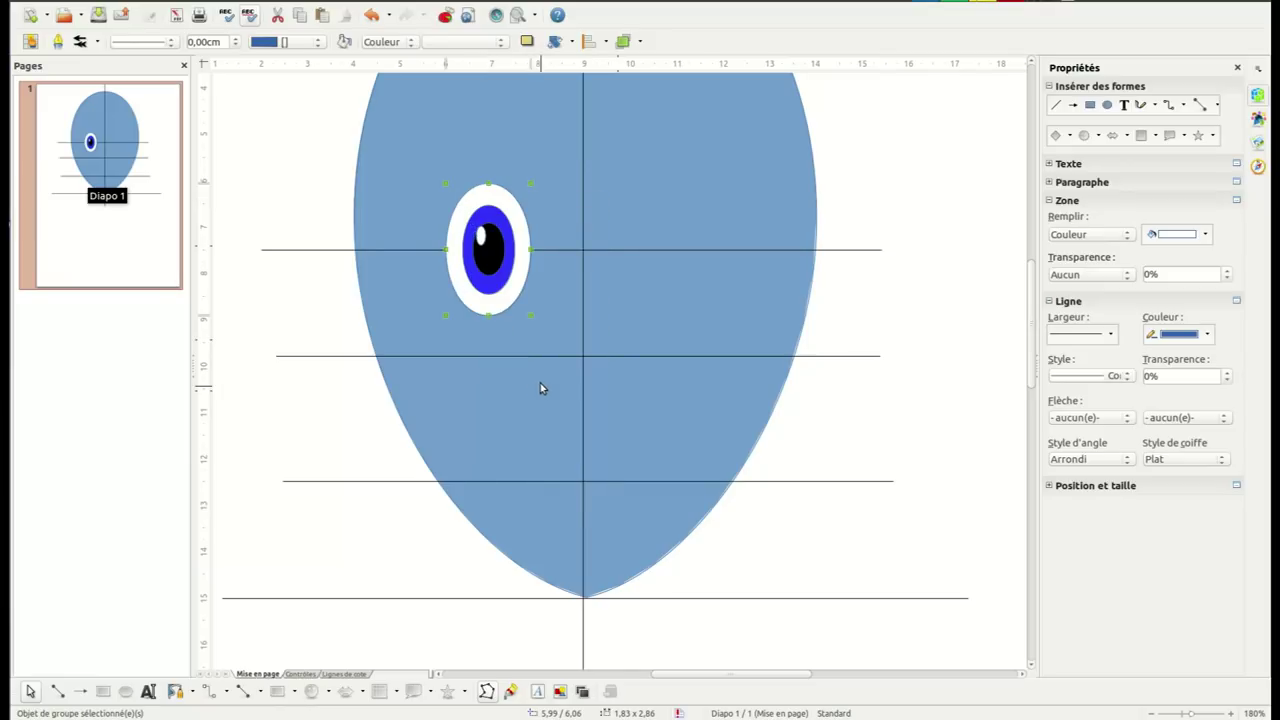
{"action": "left_click", "coordinate": [310, 143]}
{"action": "left_click", "coordinate": [494, 257]}
{"action": "mouse_move", "coordinate": [494, 257]}
{"action": "left_mouse_down"}
{"action": "mouse_move", "coordinate": [472, 257]}
{"action": "mouse_move", "coordinate": [497, 260]}
{"action": "left_mouse_up"}
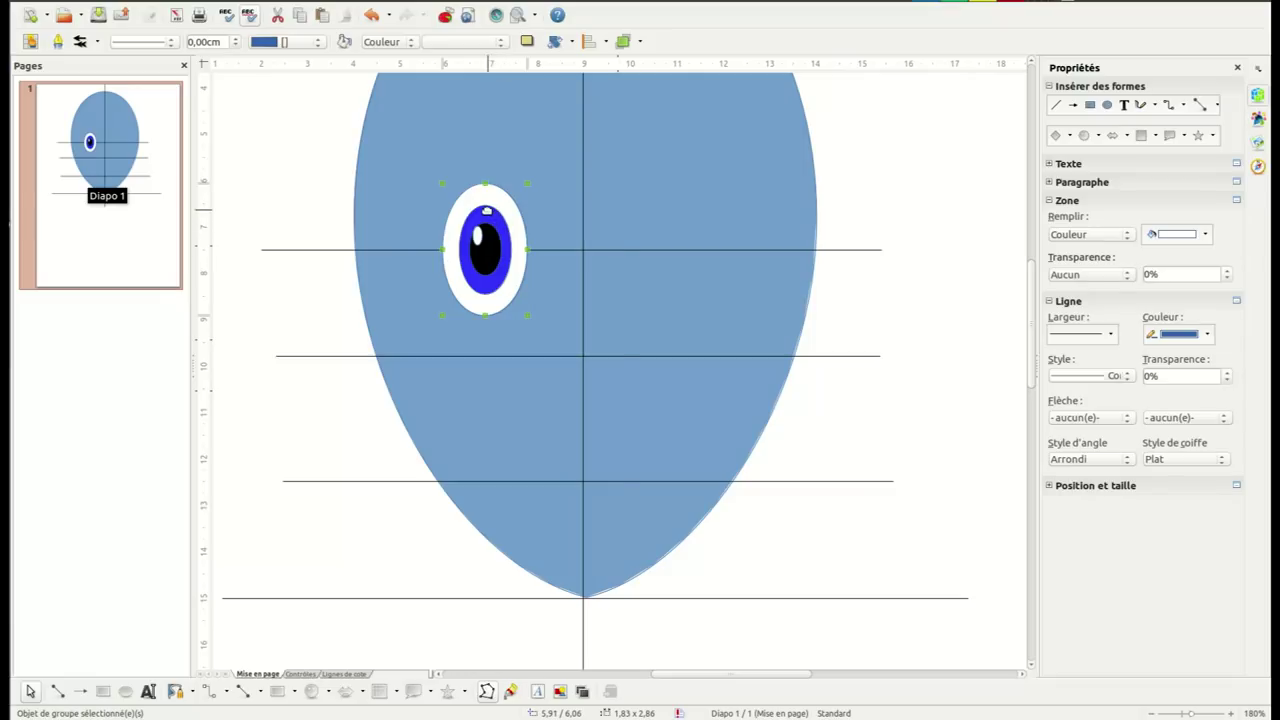
Copy the grouped eye and paste a duplicate onto the page
{"action": "right_click", "coordinate": [487, 209]}
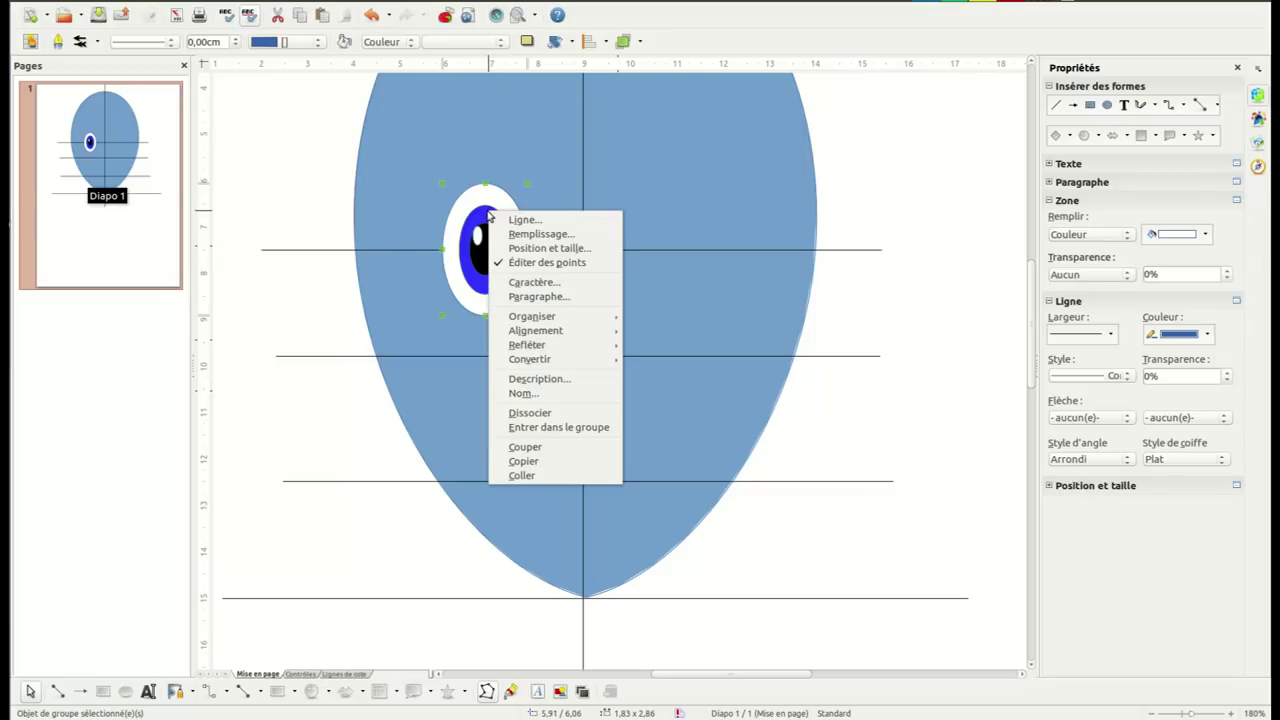
{"action": "left_click", "coordinate": [544, 462]}
{"action": "left_click", "coordinate": [297, 194]}
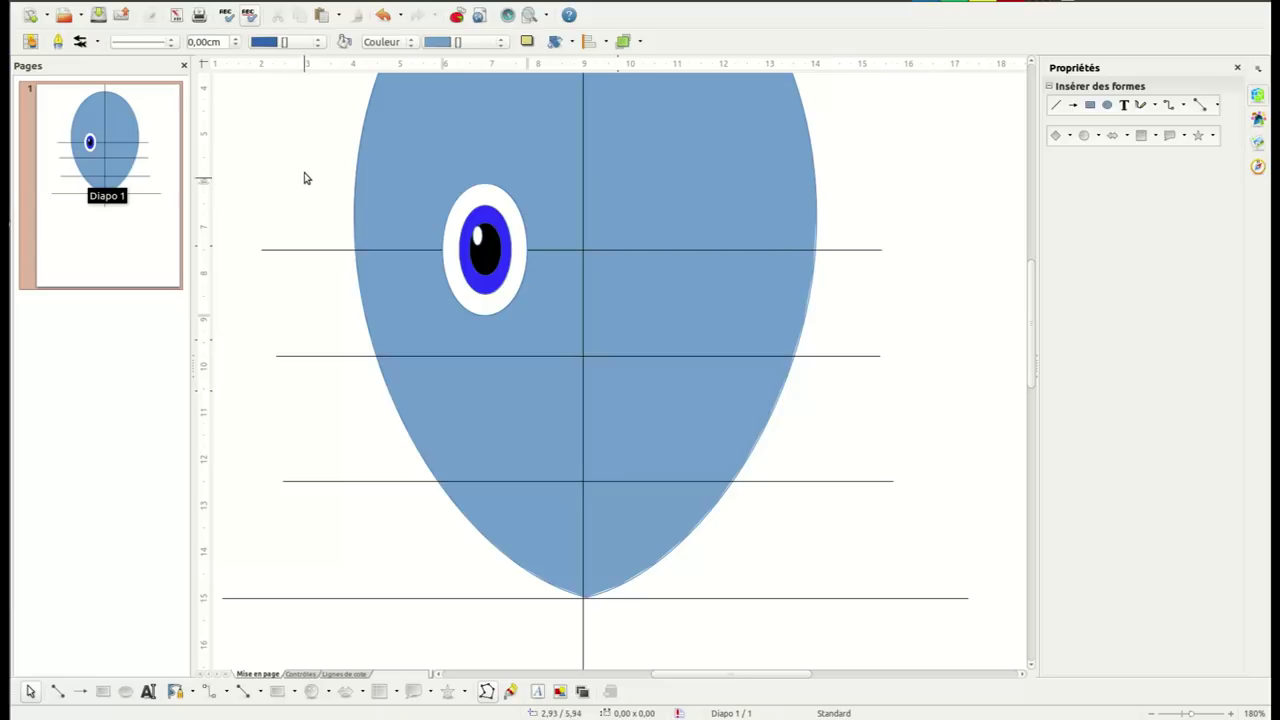
{"action": "right_click", "coordinate": [315, 158]}
{"action": "left_click", "coordinate": [358, 248]}
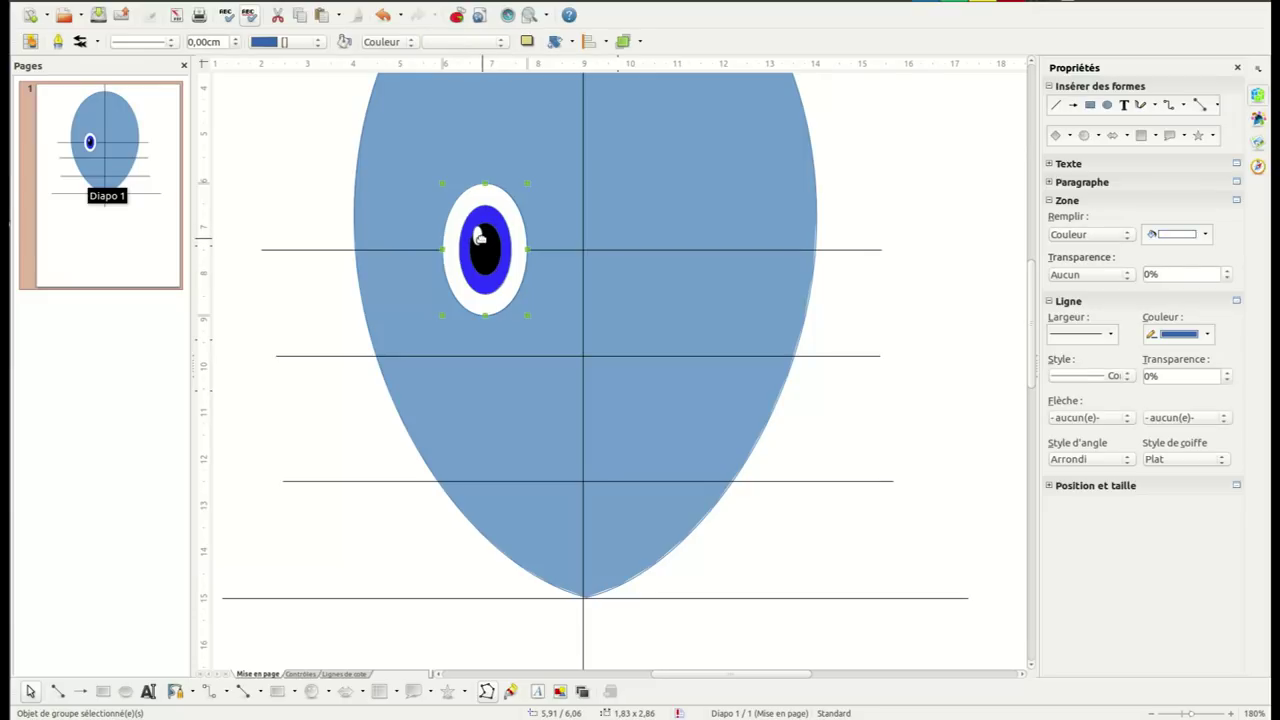
Move the pasted eye horizontally to an X position of about 10.31 cm, opposite the first eye across the vertical centre line
{"action": "key", "text": "Right"}
{"action": "key", "text": "Right"}
{"action": "key", "text": "Right"}
{"action": "key", "text": "Right"}
{"action": "key", "text": "Right"}
{"action": "key", "text": "Right"}
{"action": "key", "text": "Right"}
{"action": "key", "text": "Right"}
{"action": "key", "text": "Right"}
{"action": "key", "text": "Right"}
{"action": "key", "text": "Right"}
{"action": "key", "text": "Right"}
{"action": "key", "text": "Right"}
{"action": "key", "text": "Right"}
{"action": "key", "text": "Right"}
{"action": "key", "text": "Right"}
{"action": "key", "text": "Right"}
{"action": "key", "text": "Right"}
{"action": "key", "text": "Right"}
{"action": "key", "text": "Right"}
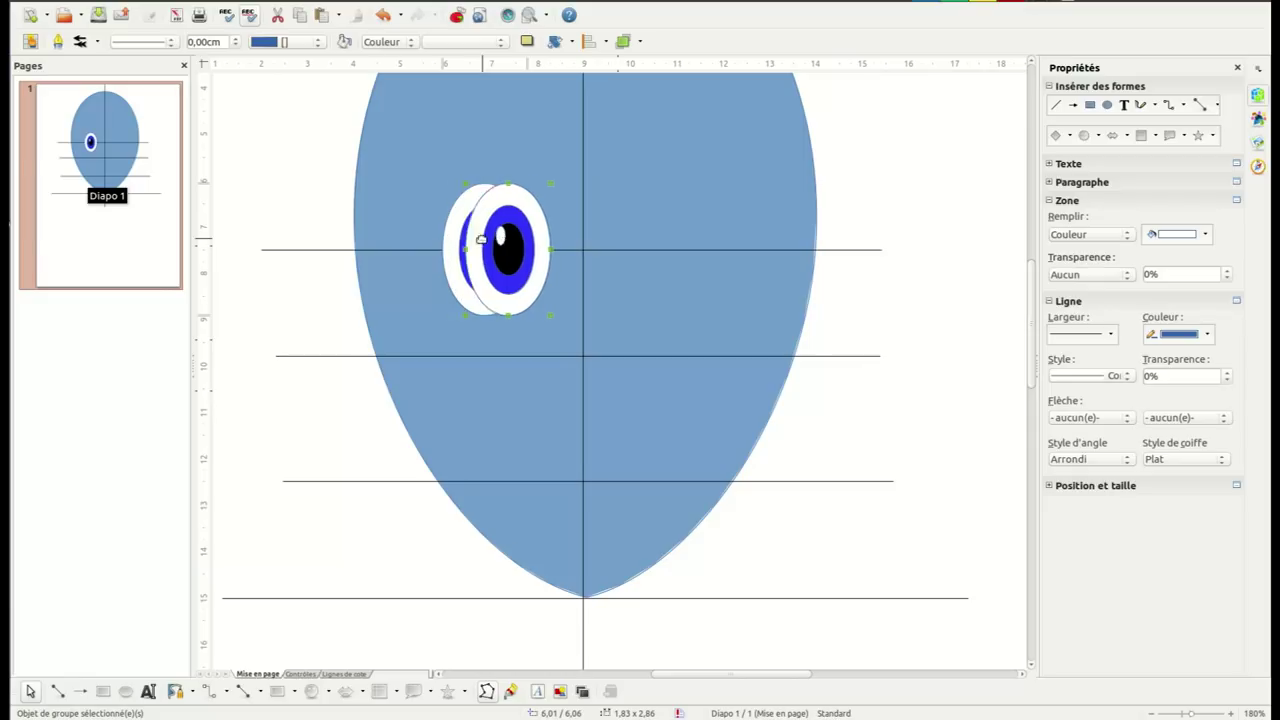
{"action": "key", "text": "Right"}
{"action": "key", "text": "Right"}
{"action": "key", "text": "Right"}
{"action": "key", "text": "Right"}
{"action": "key", "text": "Right"}
{"action": "key", "text": "Right"}
{"action": "key", "text": "Right"}
{"action": "key", "text": "Right"}
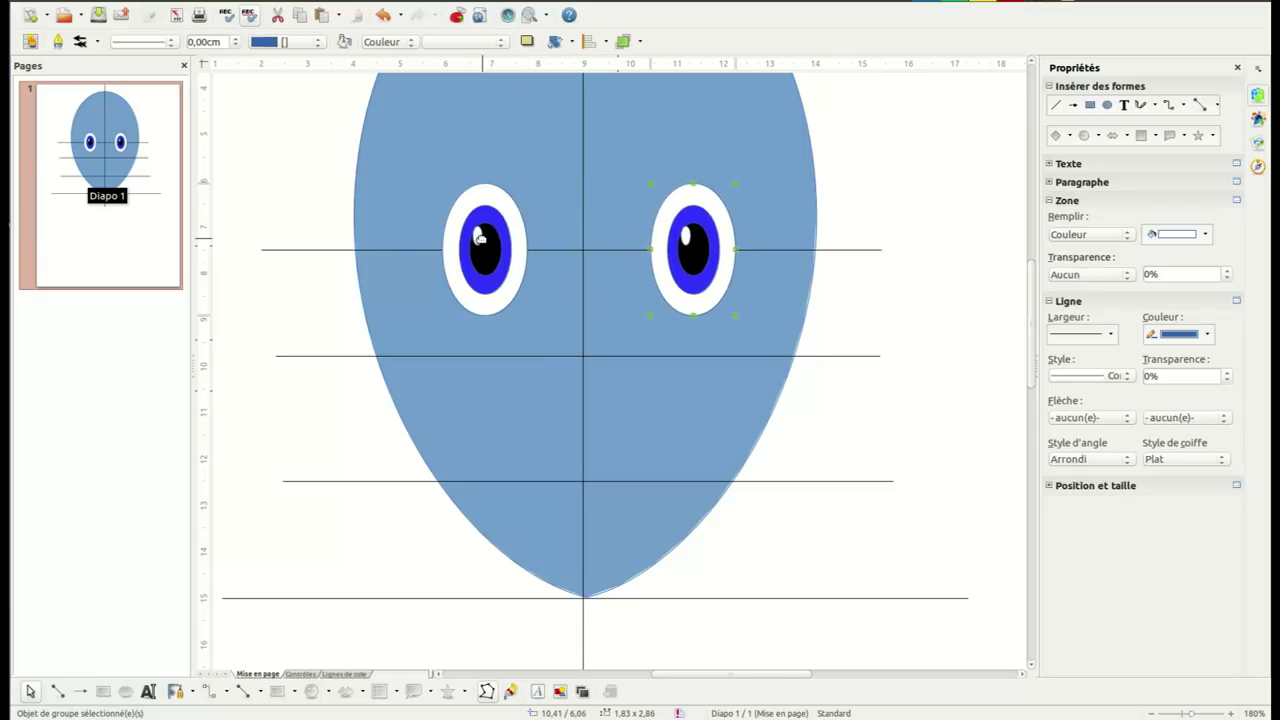
{"action": "key", "text": "Left"}
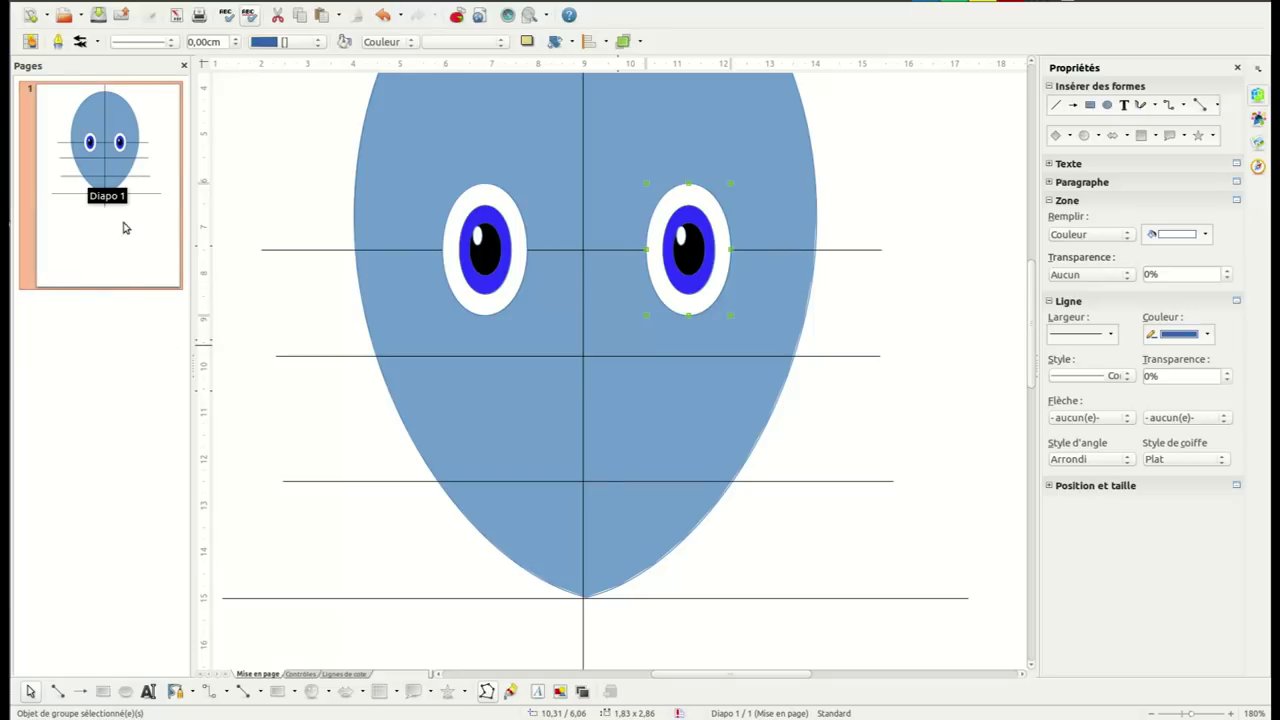
{"action": "left_click", "coordinate": [260, 210]}
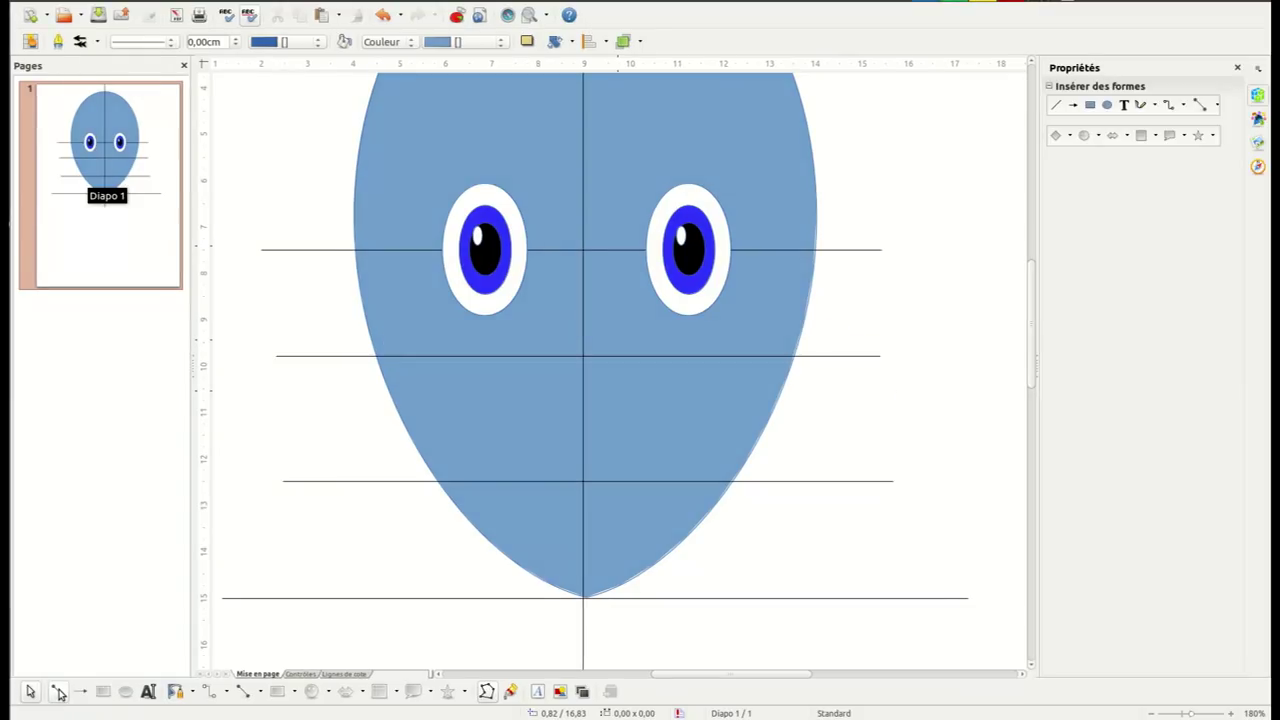
Draw a vertical nose line about 1.65 cm long beside the centre line, crossing the second horizontal guide, and convert it to a curve
{"action": "left_click", "coordinate": [58, 692]}
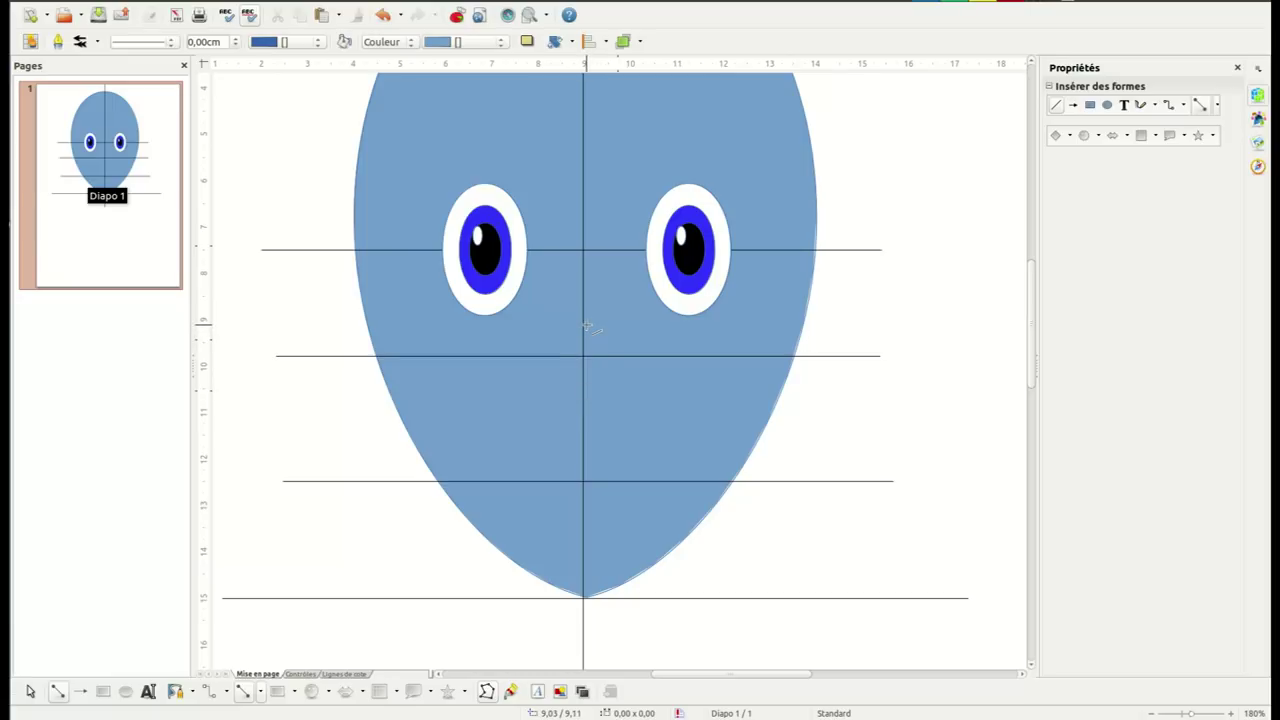
{"action": "left_click_drag", "start_coordinate": [586, 326], "coordinate": [588, 401]}
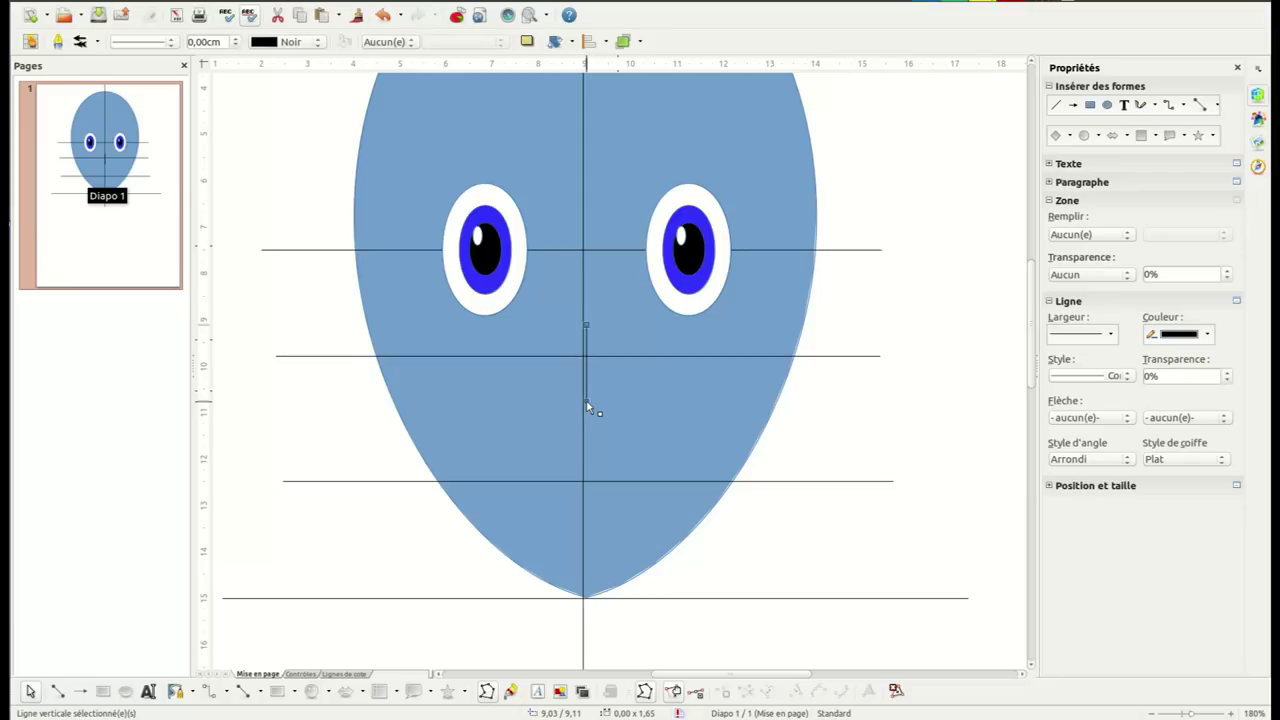
{"action": "right_click", "coordinate": [587, 406]}
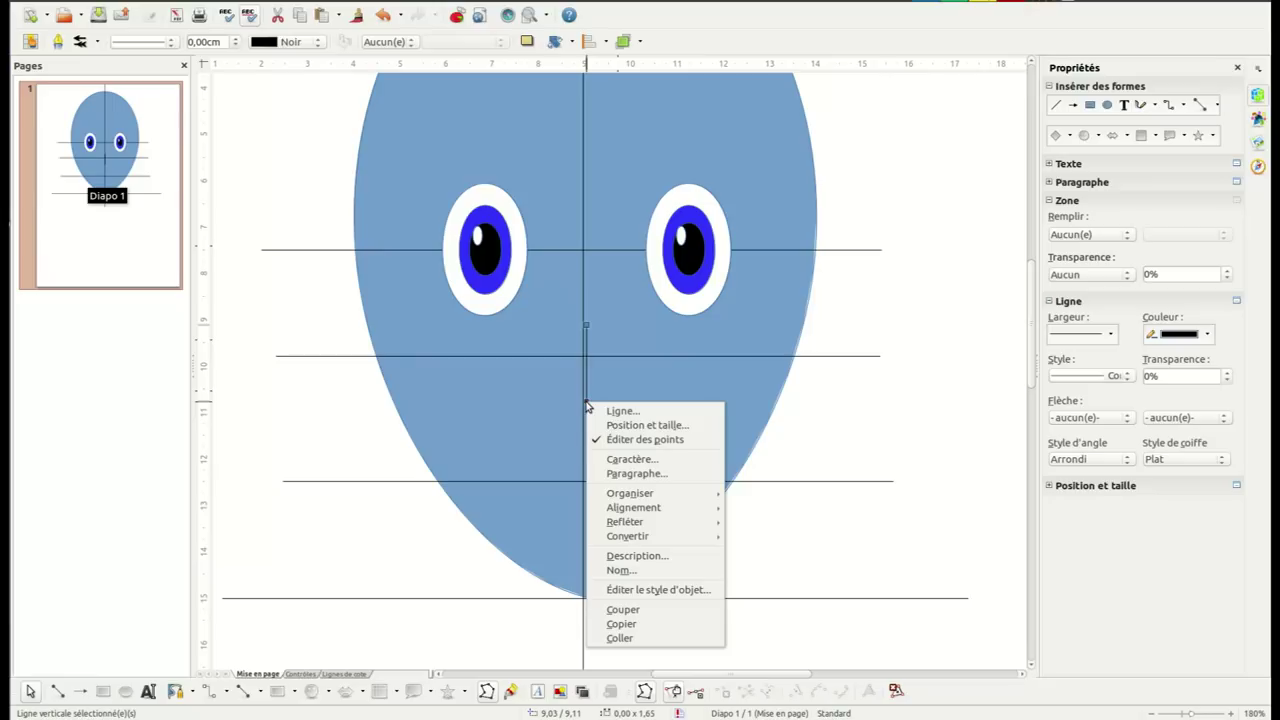
{"action": "mouse_move", "coordinate": [643, 540]}
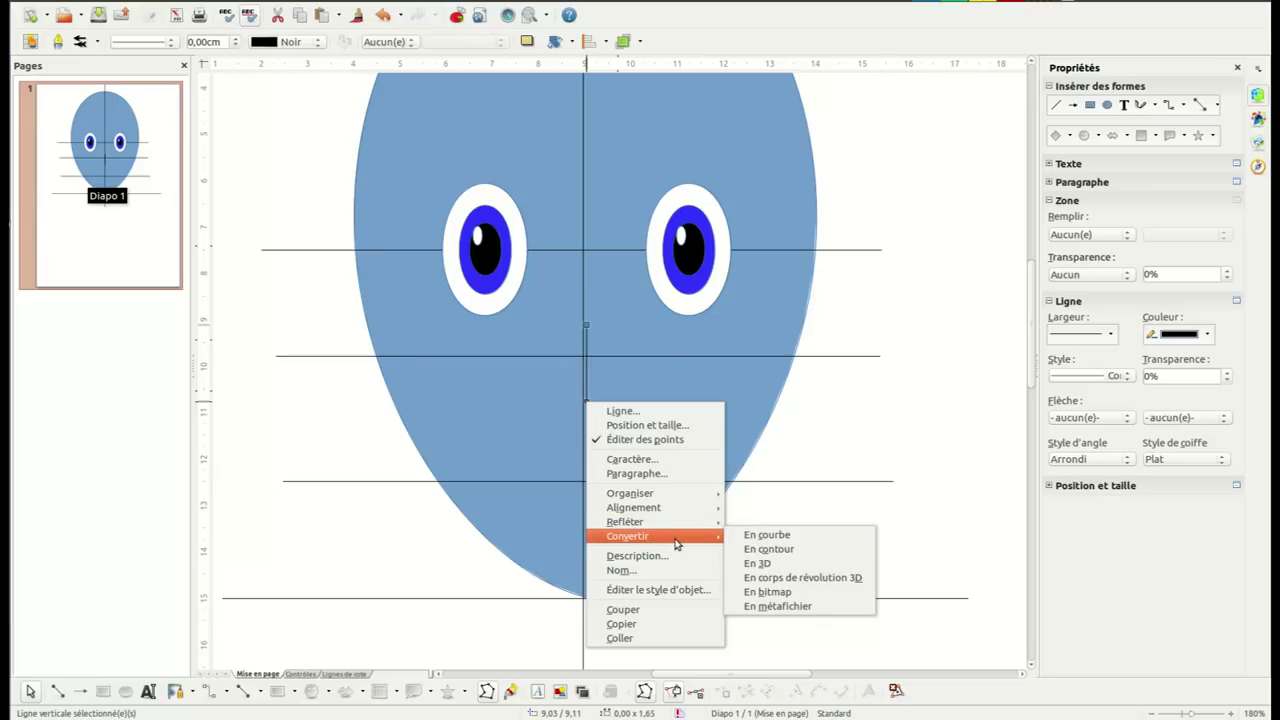
{"action": "left_click", "coordinate": [757, 538]}
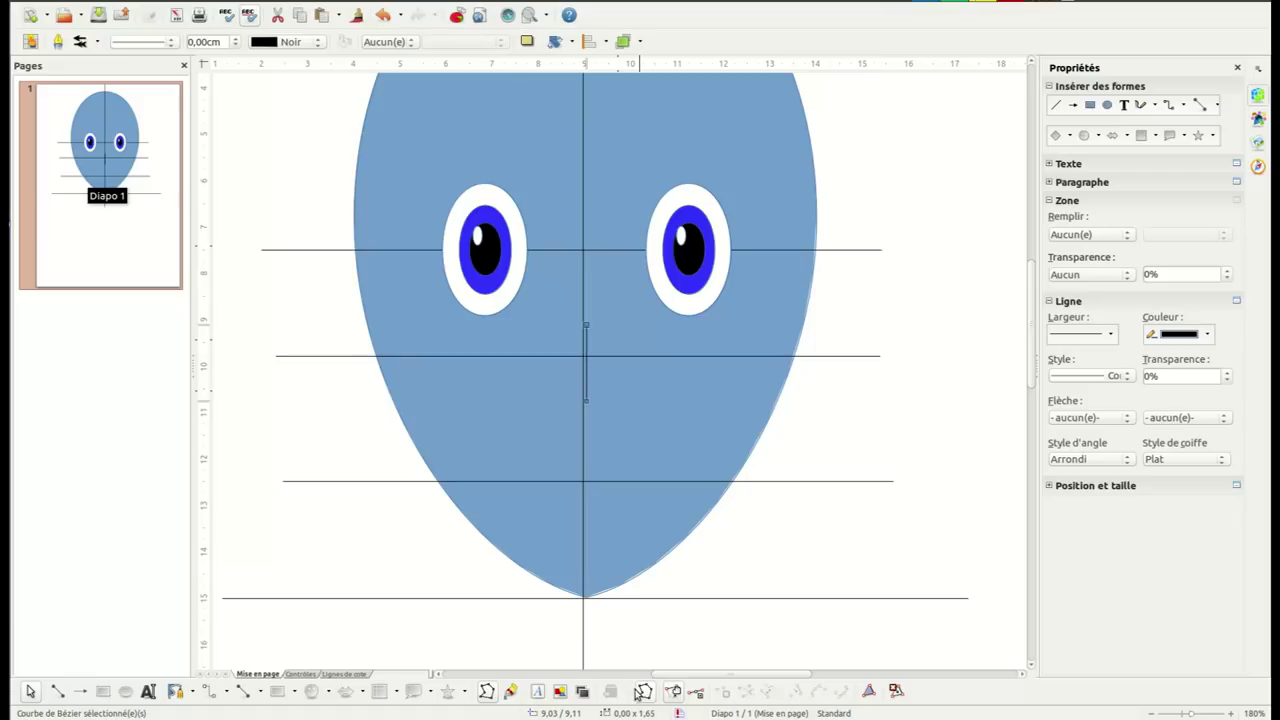
Bend the lower part of the nose curve to the right and style it with a 0.10 cm line in Gris 7
{"action": "left_click", "coordinate": [587, 403]}
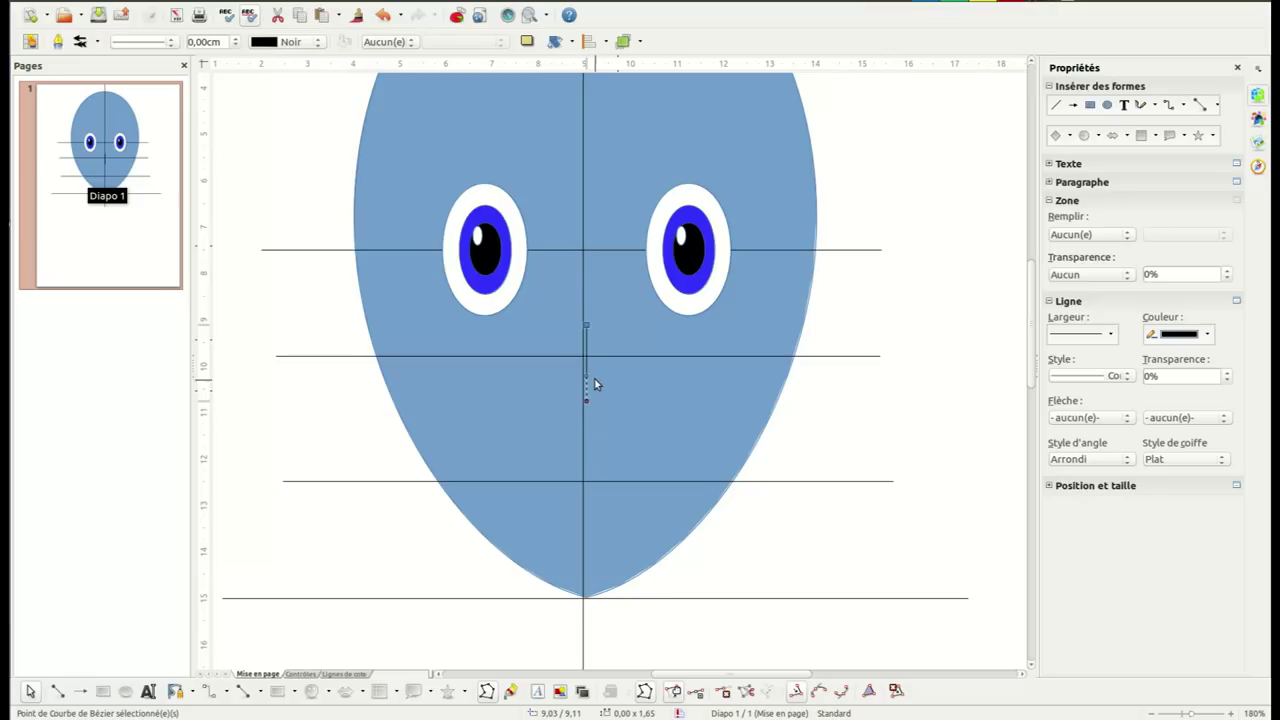
{"action": "left_click_drag", "start_coordinate": [588, 381], "coordinate": [611, 380]}
{"action": "left_click", "coordinate": [236, 40]}
{"action": "left_click", "coordinate": [313, 43]}
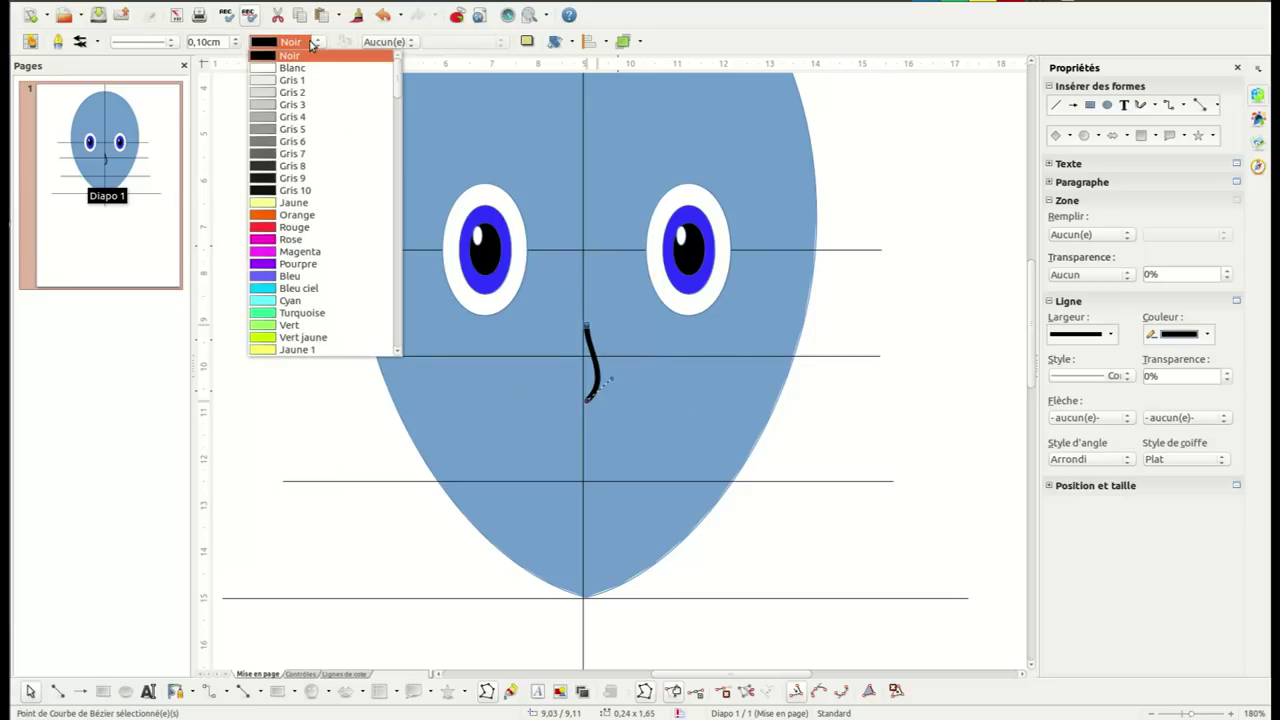
{"action": "left_click", "coordinate": [291, 154]}
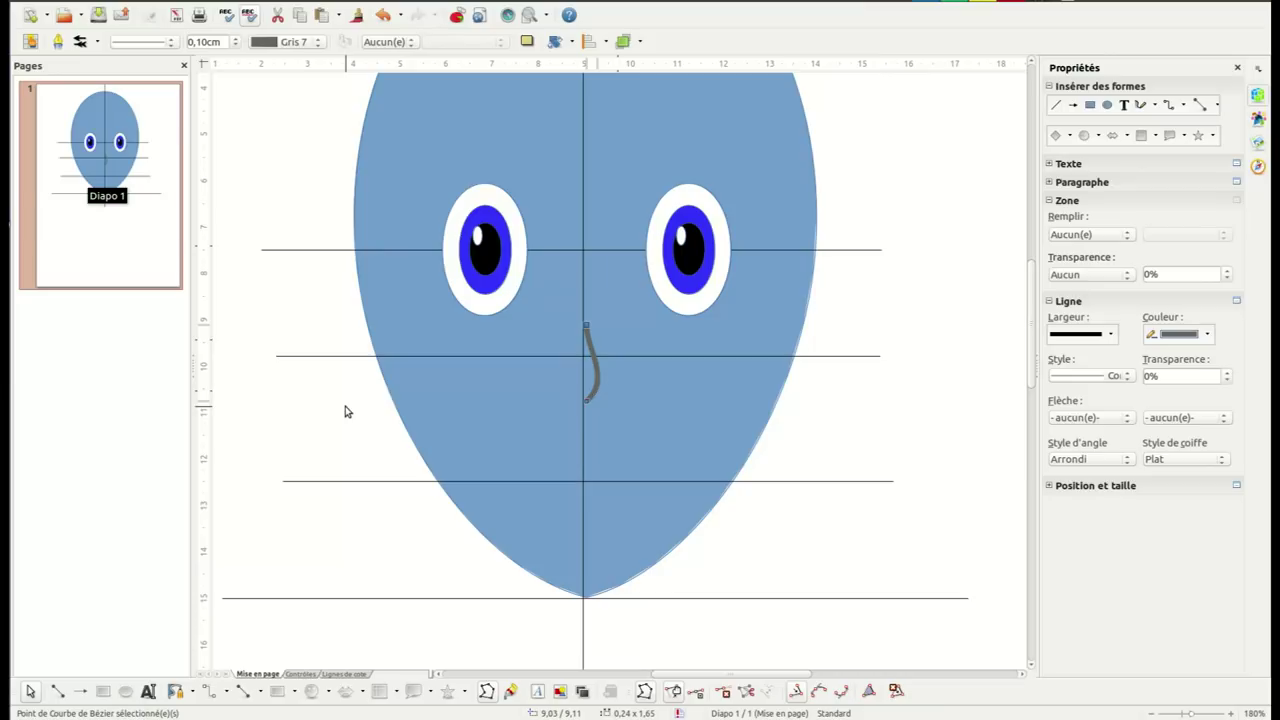
{"action": "left_click", "coordinate": [345, 411]}
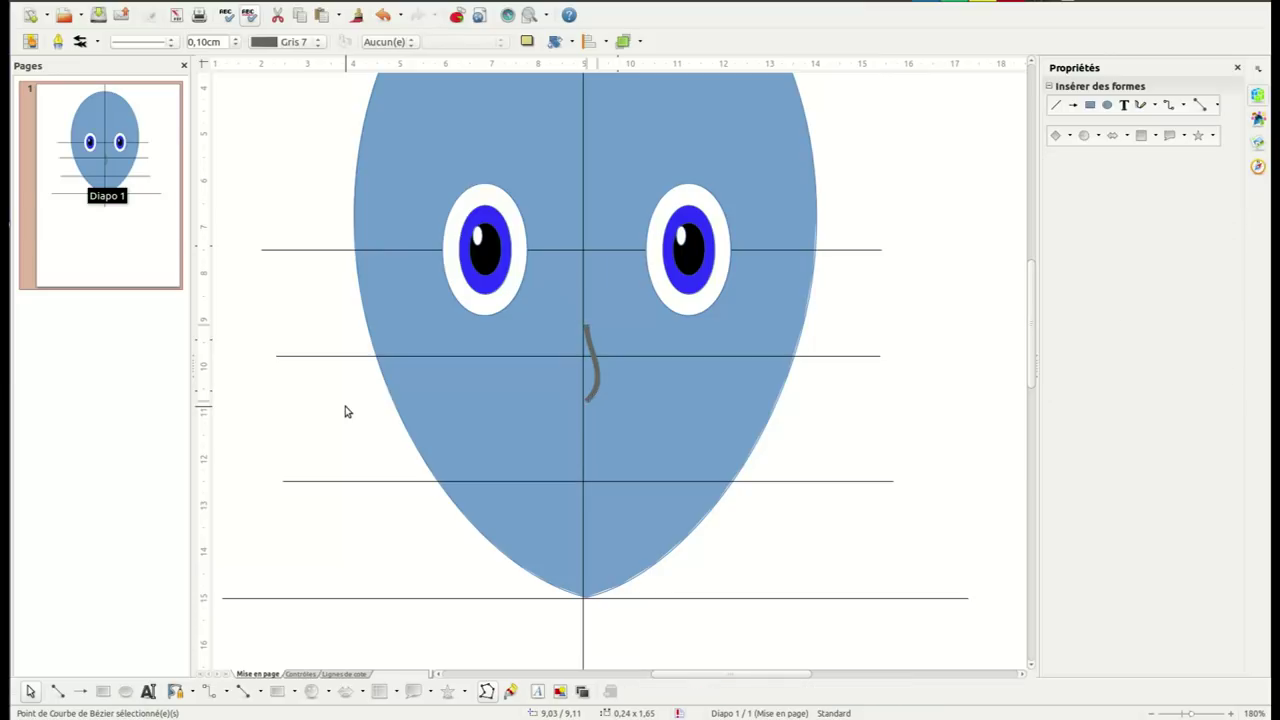
Shift the nose curve slightly left so that its ends lie on the vertical centre line
{"action": "left_click", "coordinate": [588, 402]}
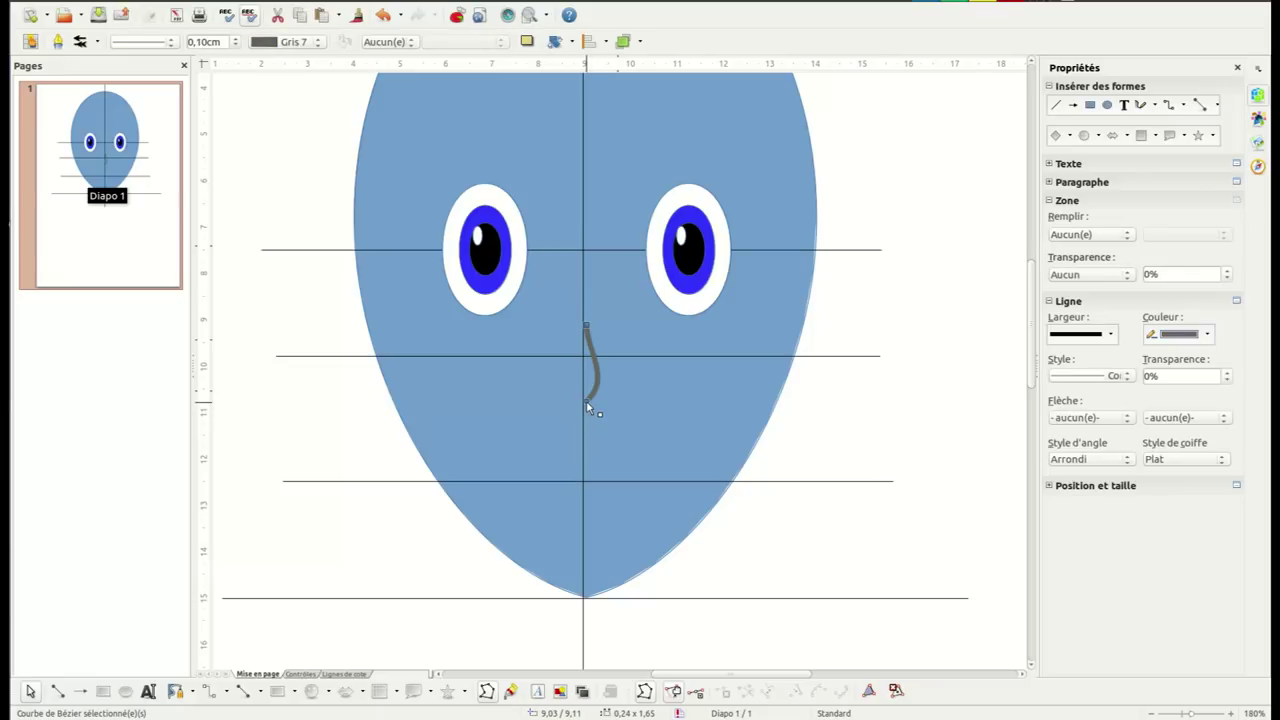
{"action": "left_click_drag", "start_coordinate": [588, 407], "coordinate": [595, 390]}
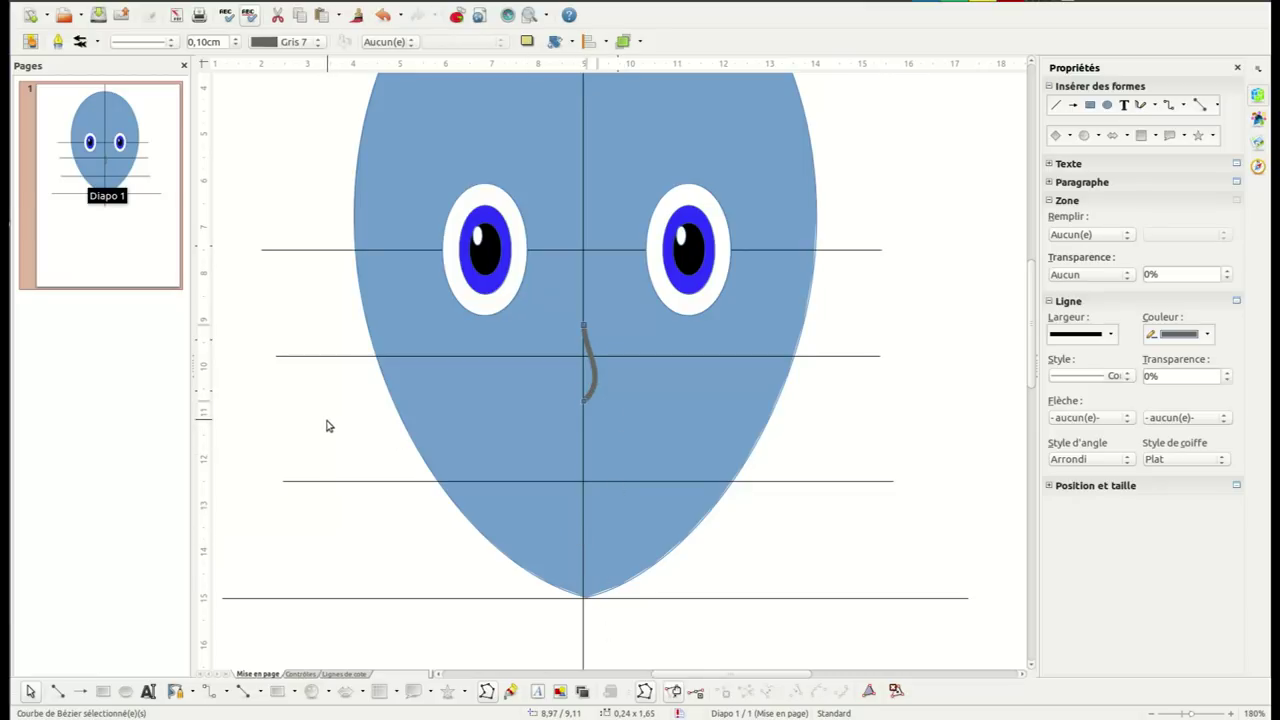
{"action": "key", "text": "Escape"}
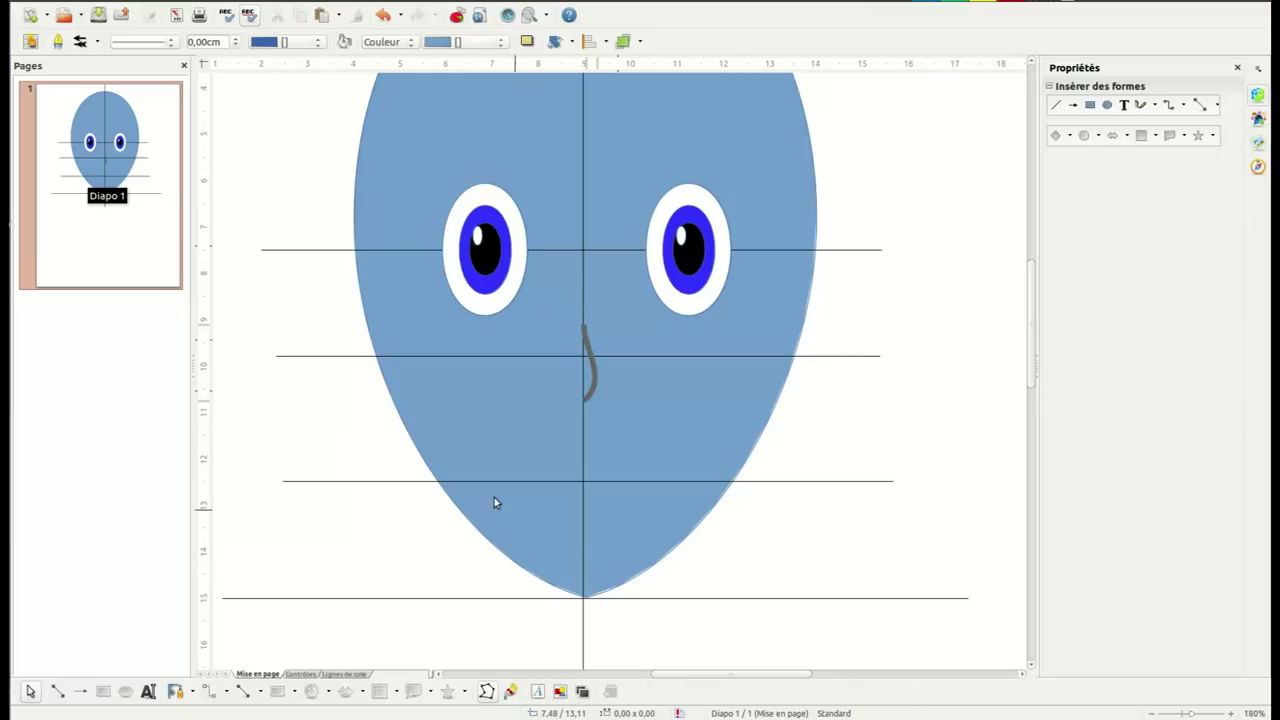
Draw a horizontal mouth line about 2.29 cm long just below the third horizontal guide, roughly centred on the vertical centre line
{"action": "left_click", "coordinate": [57, 691]}
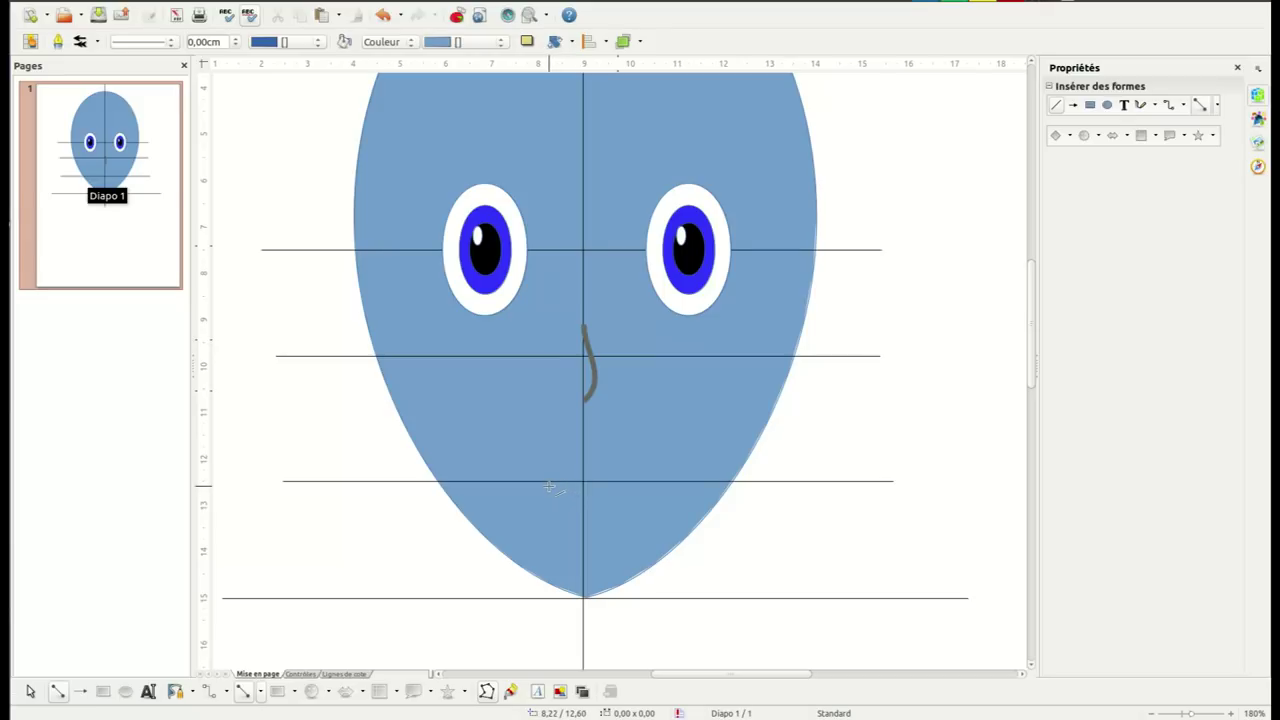
{"action": "left_click_drag", "start_coordinate": [537, 486], "coordinate": [631, 491]}
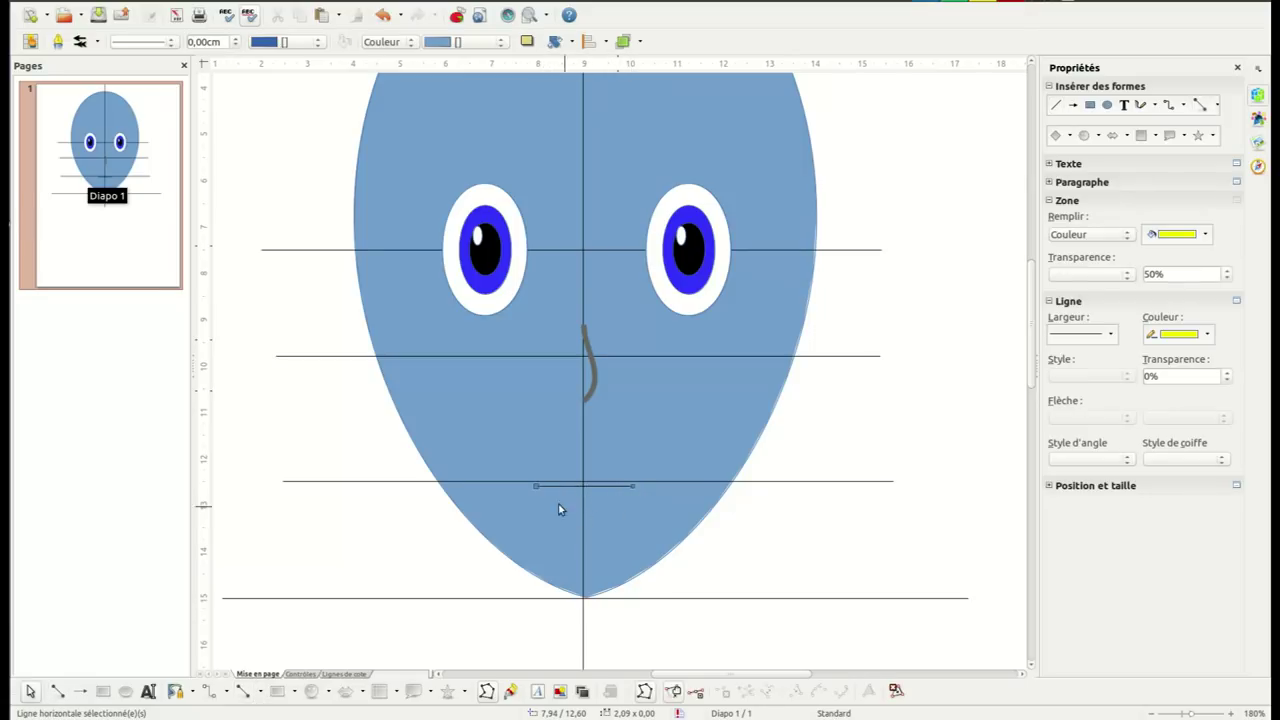
{"action": "left_click_drag", "start_coordinate": [534, 489], "coordinate": [526, 488]}
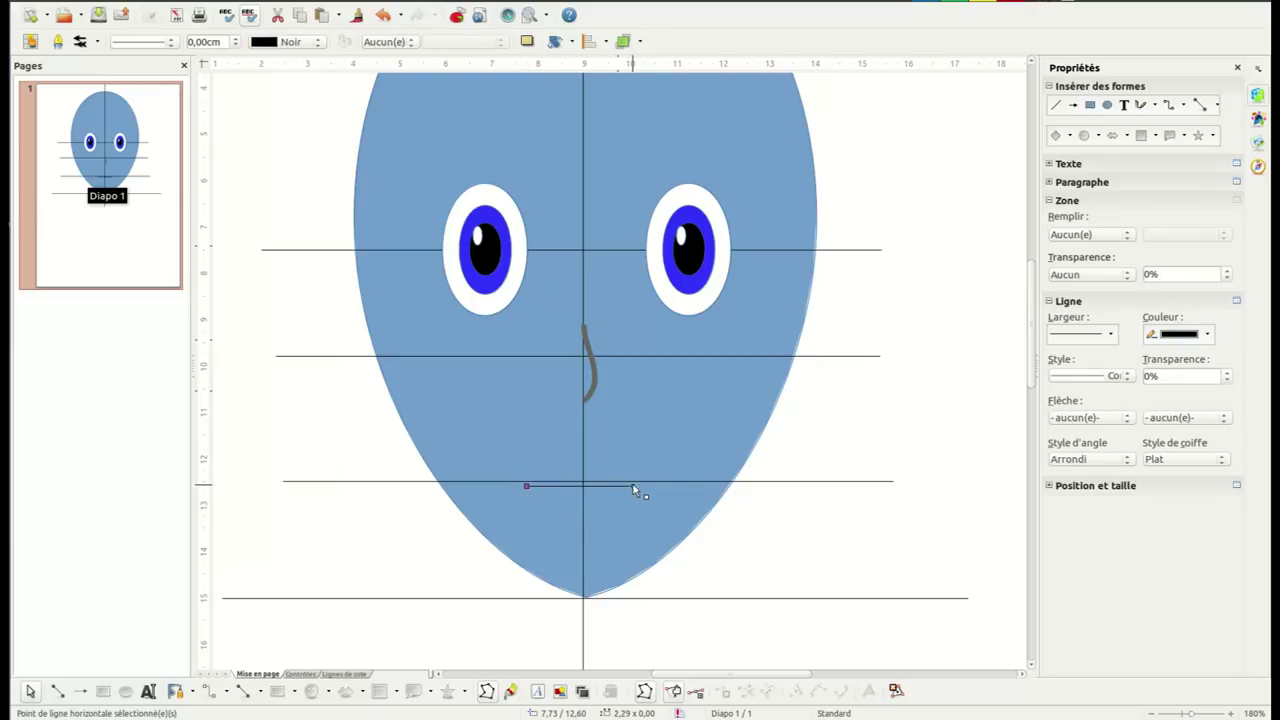
{"action": "left_click_drag", "start_coordinate": [632, 489], "coordinate": [642, 492]}
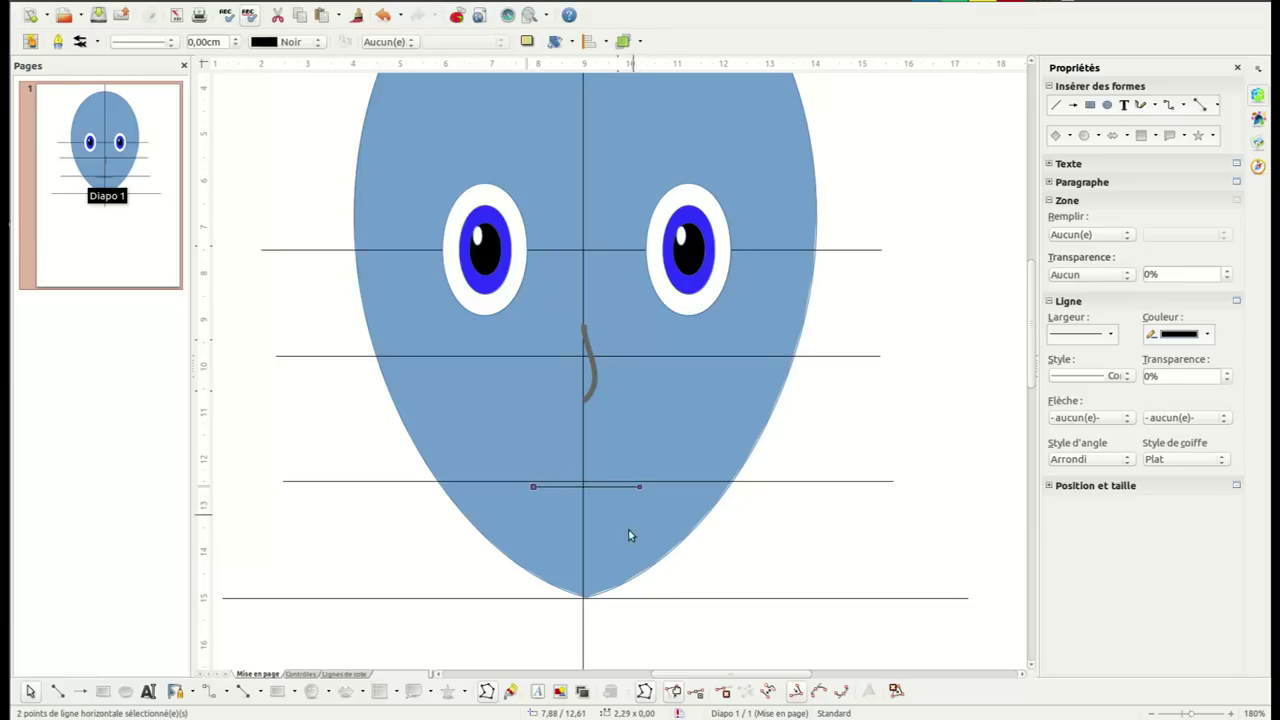
{"action": "left_click", "coordinate": [533, 487]}
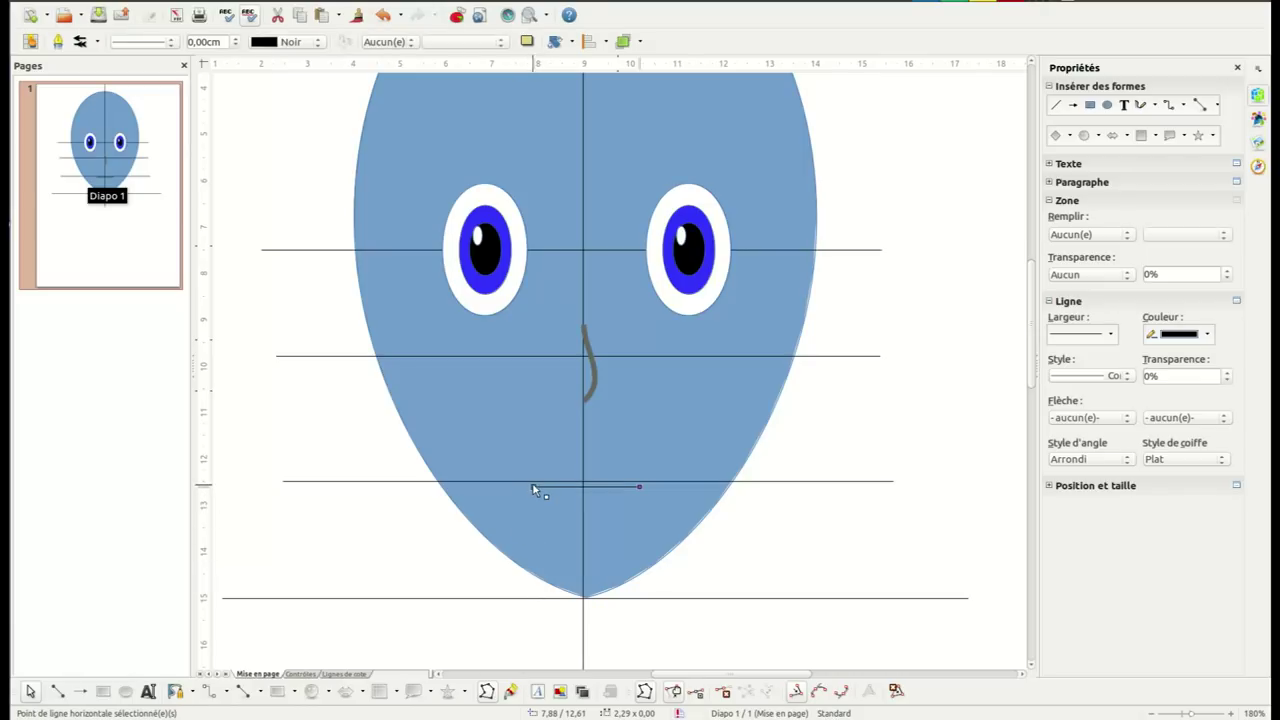
{"action": "left_click_drag", "start_coordinate": [533, 487], "coordinate": [528, 487]}
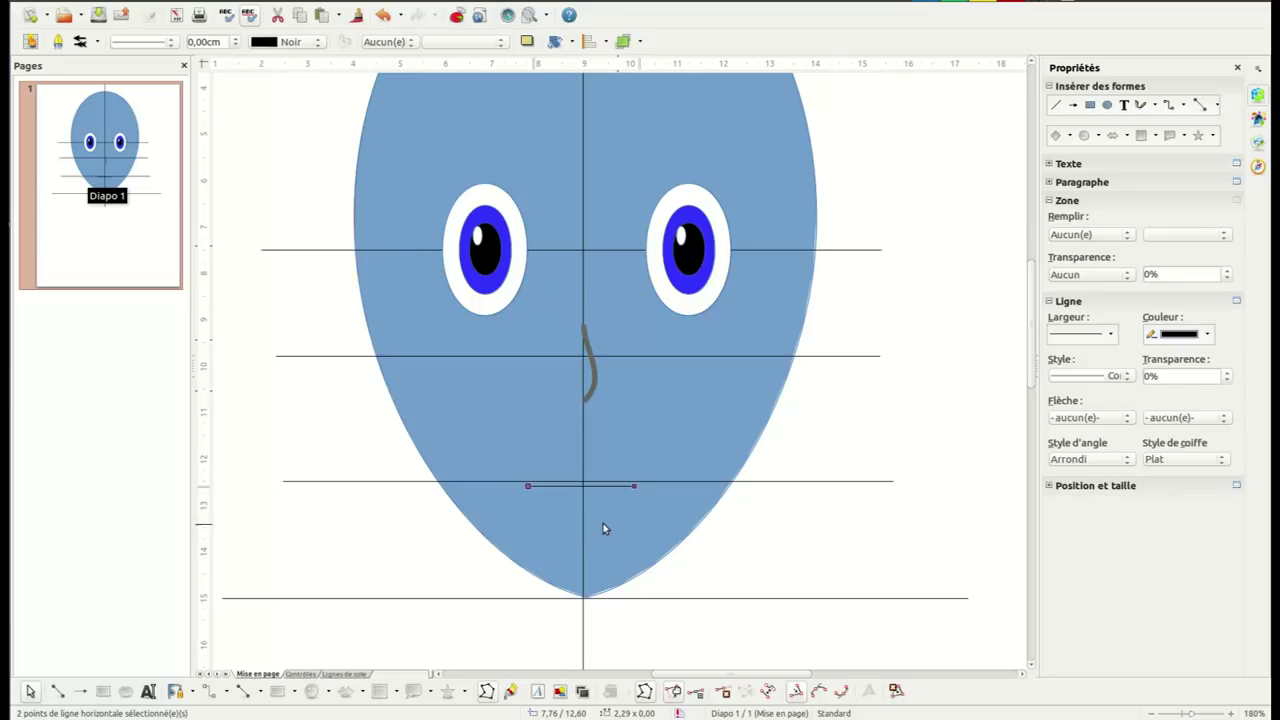
Convert the mouth line to a curve and bend it into a wave, with its left half raised and its right half lowered
{"action": "right_click", "coordinate": [634, 488]}
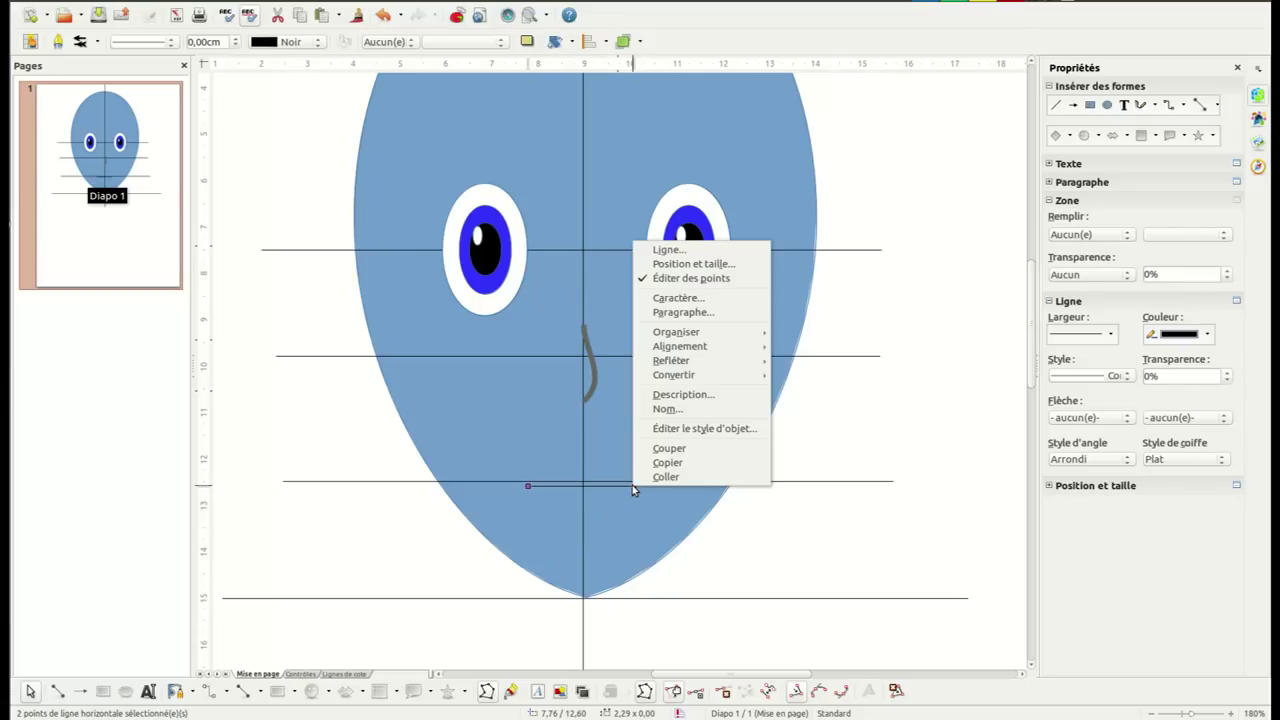
{"action": "mouse_move", "coordinate": [720, 375]}
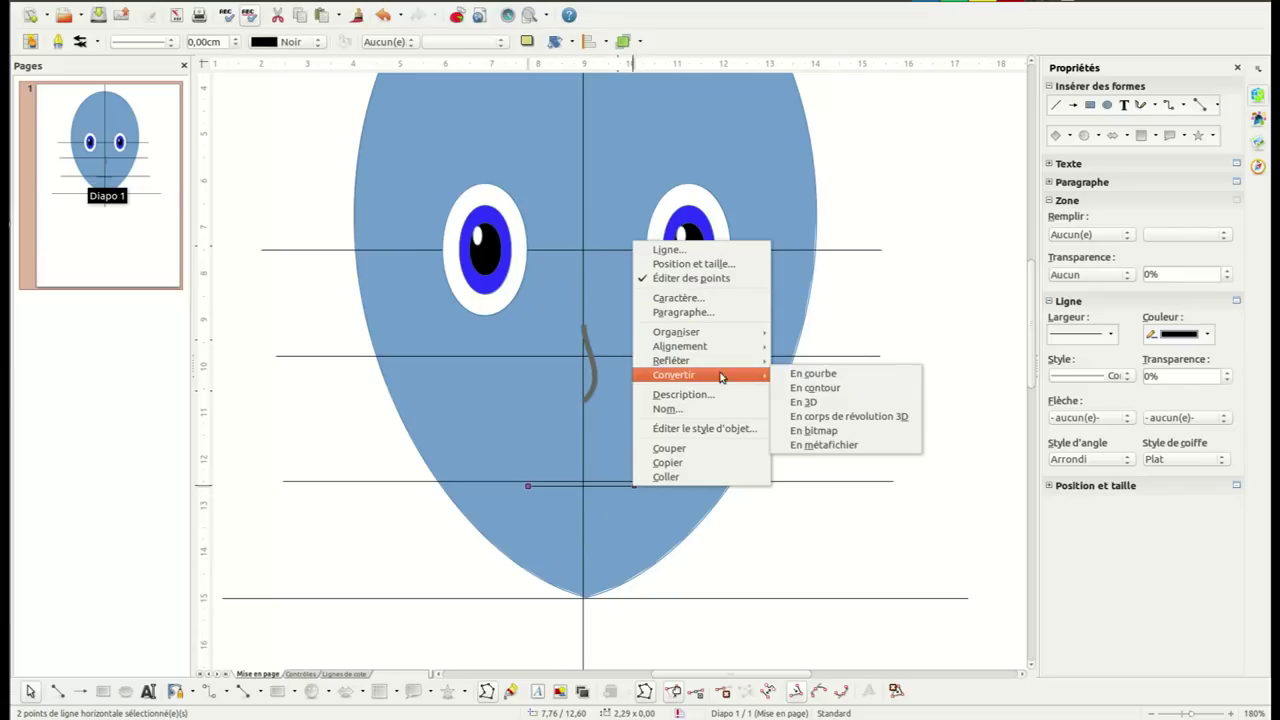
{"action": "left_click", "coordinate": [806, 375]}
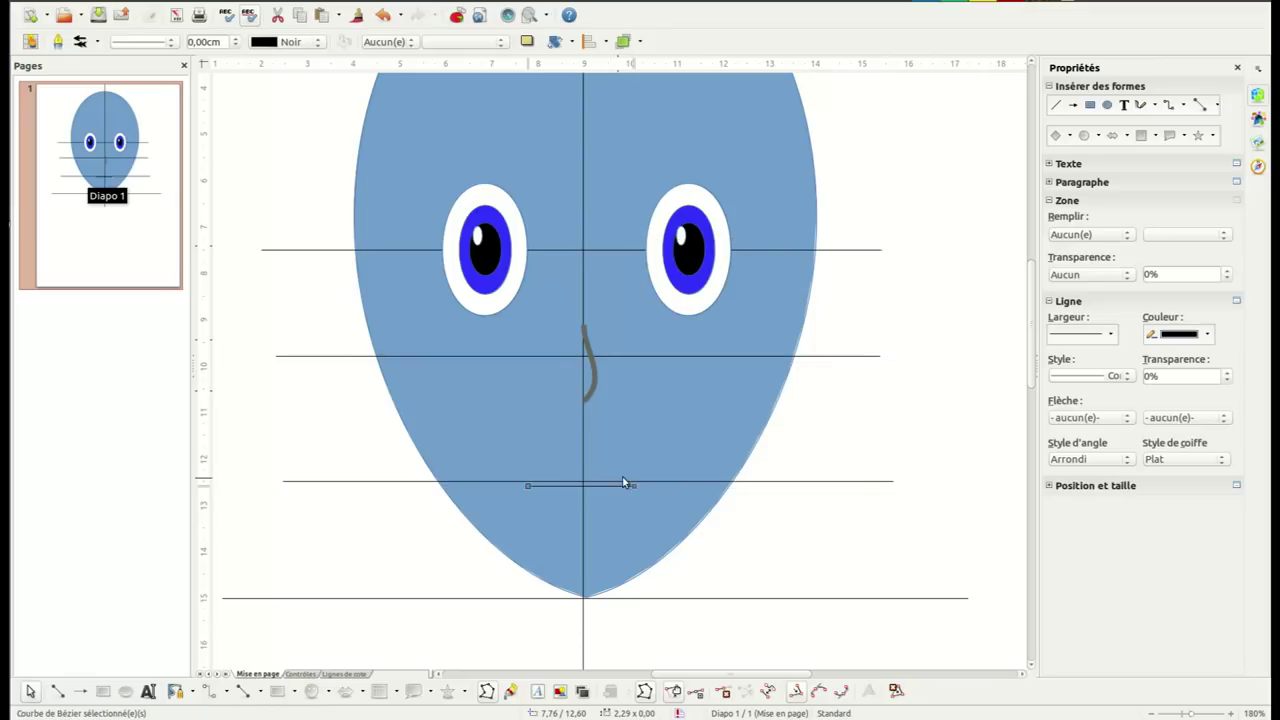
{"action": "left_click_drag", "start_coordinate": [634, 488], "coordinate": [593, 521]}
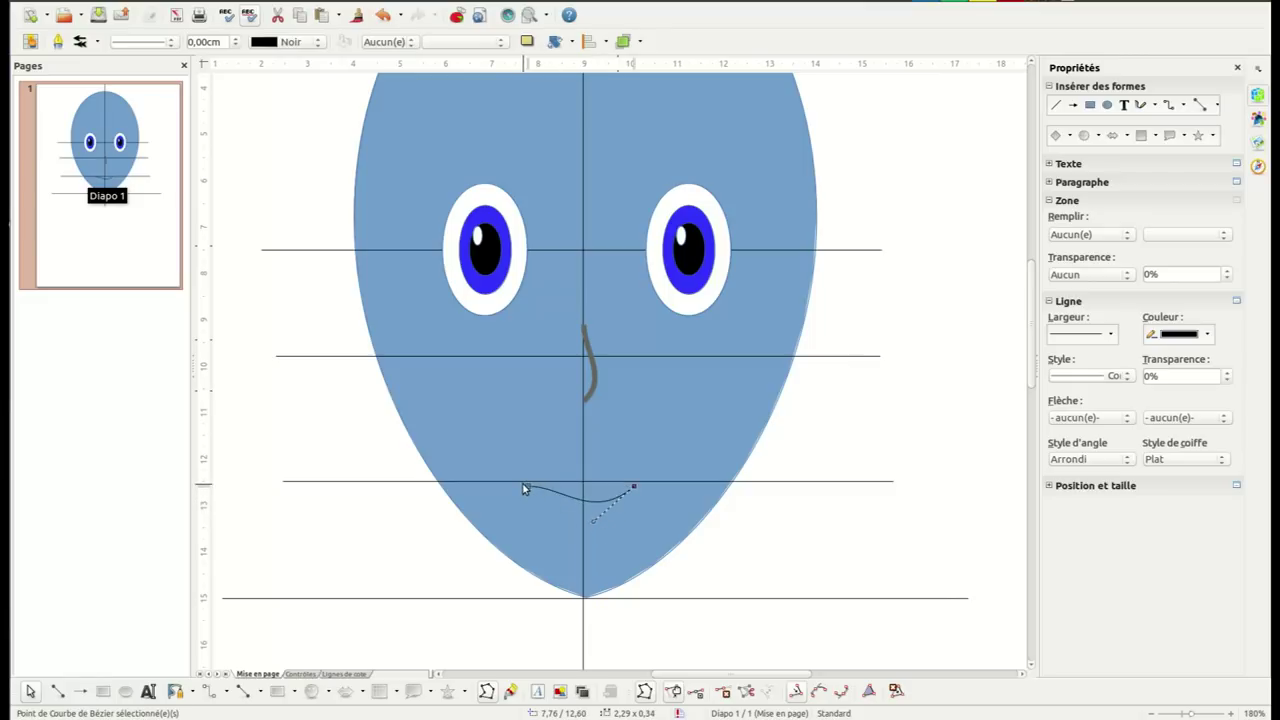
{"action": "left_click_drag", "start_coordinate": [566, 490], "coordinate": [562, 456]}
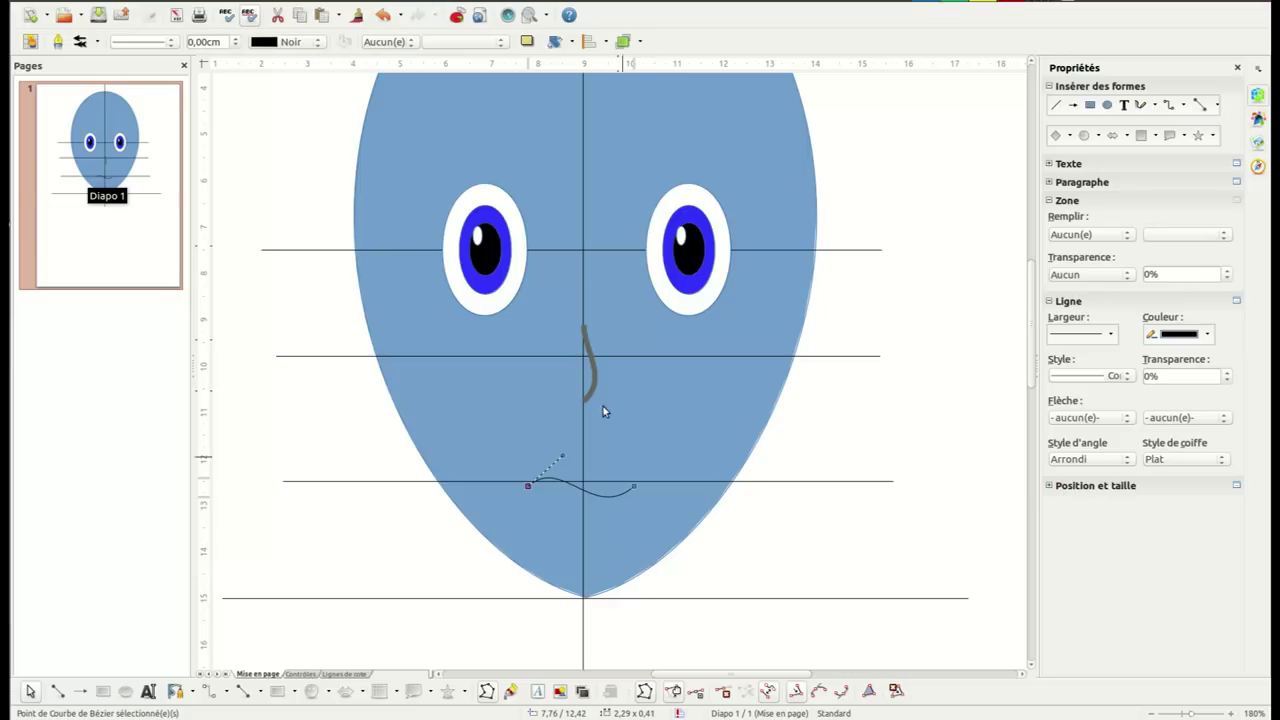
Style the mouth curve with a 0.10 cm line in Gris 7
{"action": "left_click", "coordinate": [236, 39]}
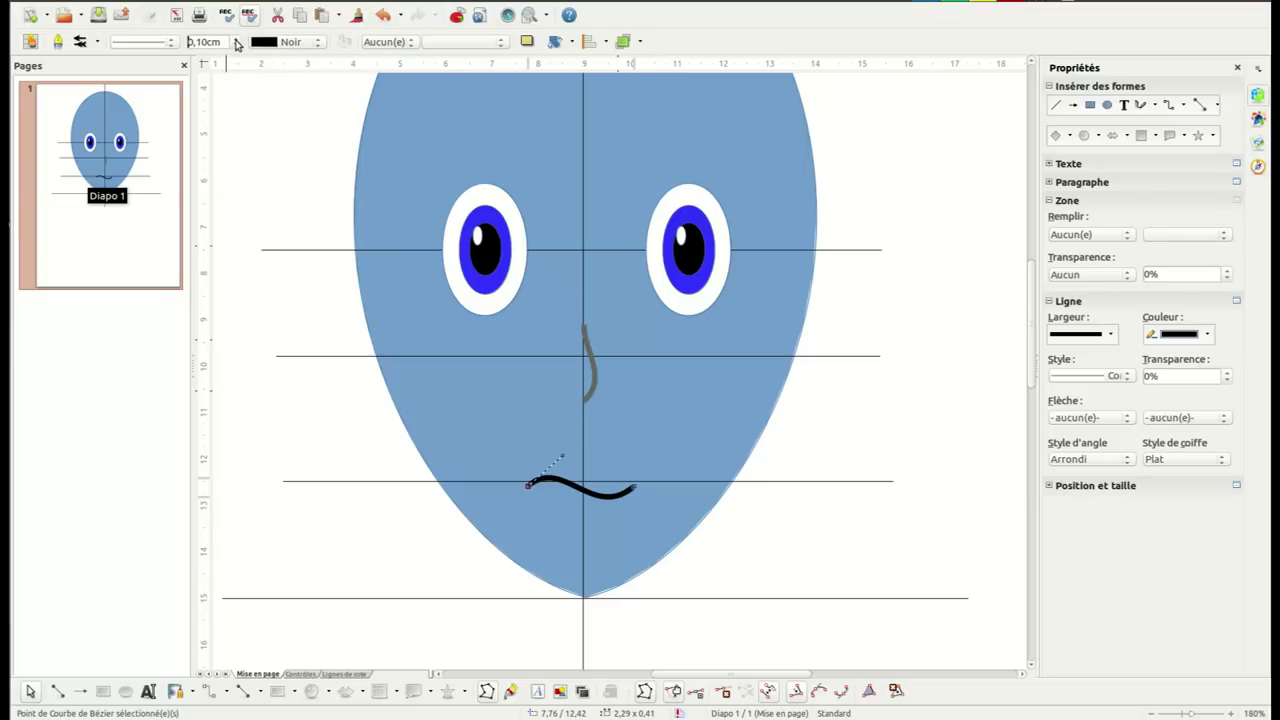
{"action": "left_click", "coordinate": [300, 42]}
{"action": "left_click", "coordinate": [295, 166]}
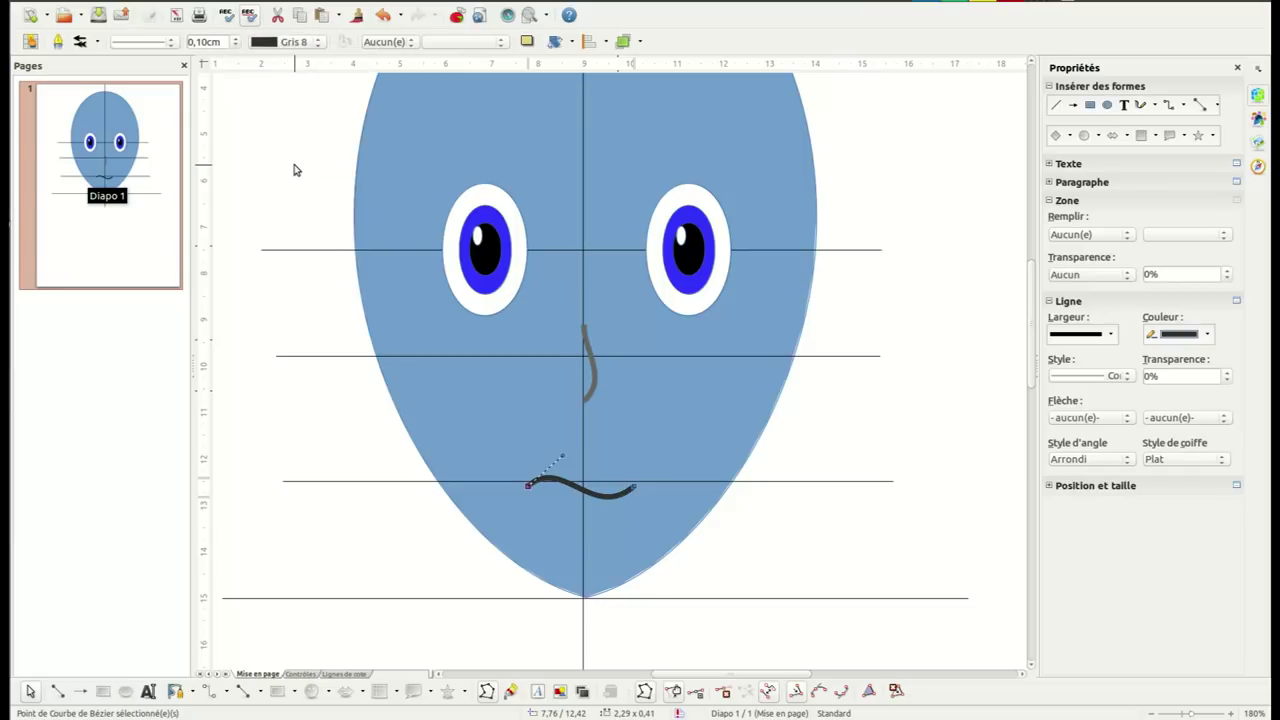
{"action": "left_click", "coordinate": [292, 42]}
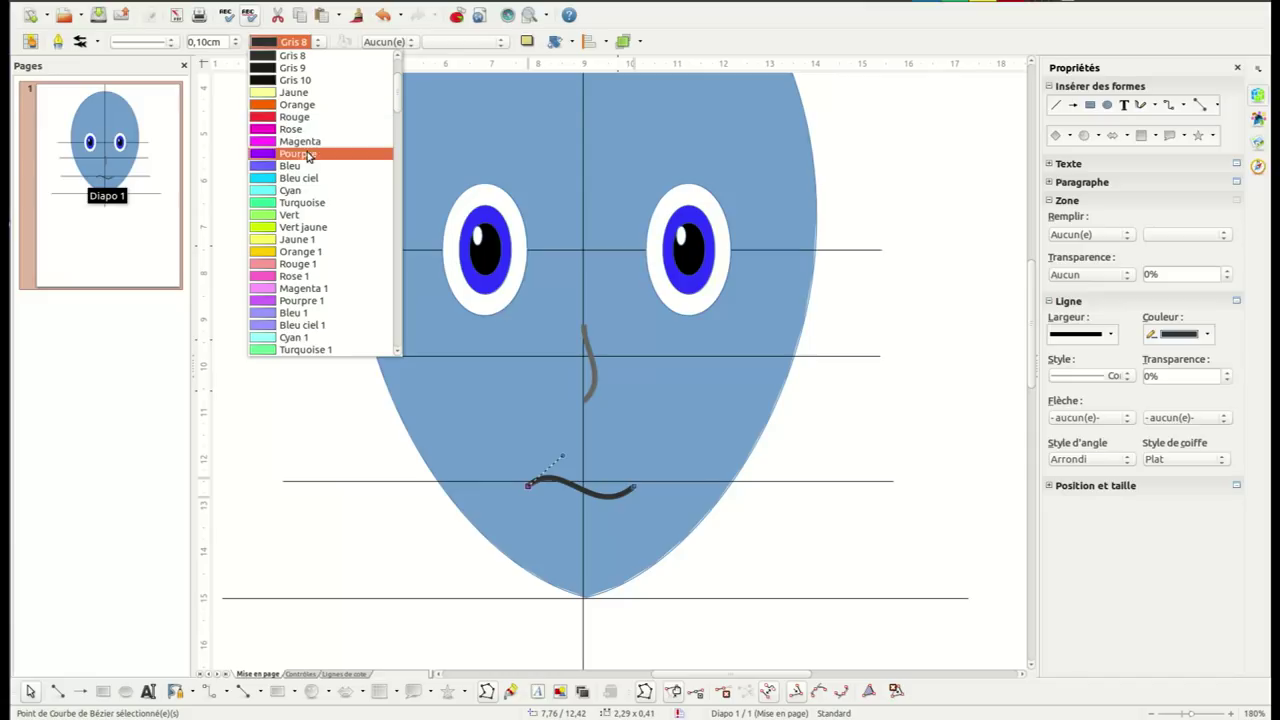
{"action": "scroll", "coordinate": [310, 130], "scroll_direction": "up", "scroll_amount": 2}
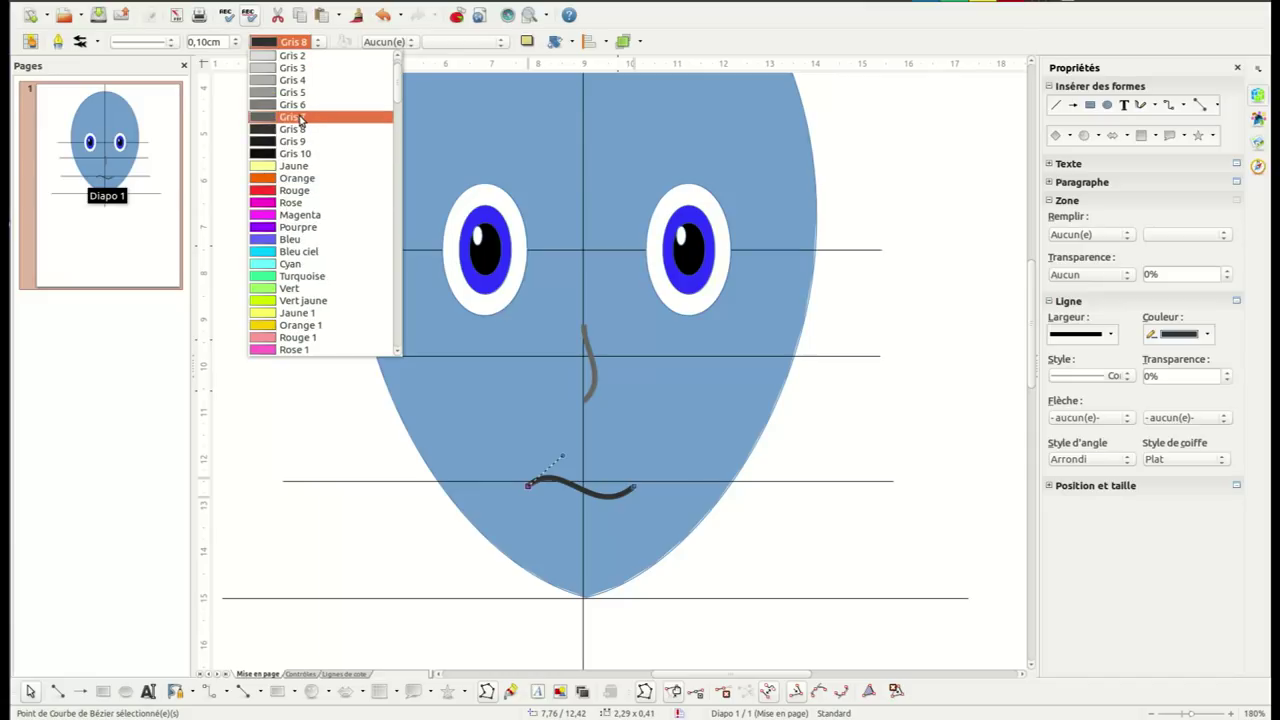
{"action": "left_click", "coordinate": [300, 119]}
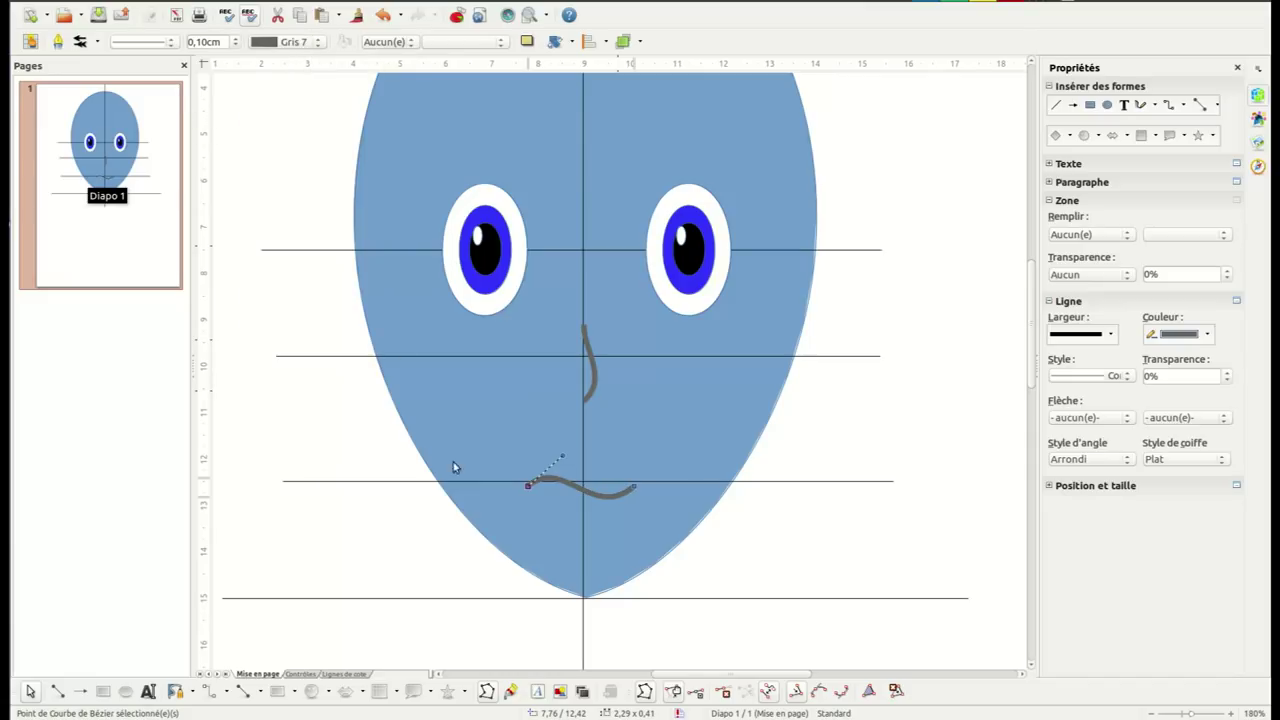
{"action": "left_click", "coordinate": [330, 320]}
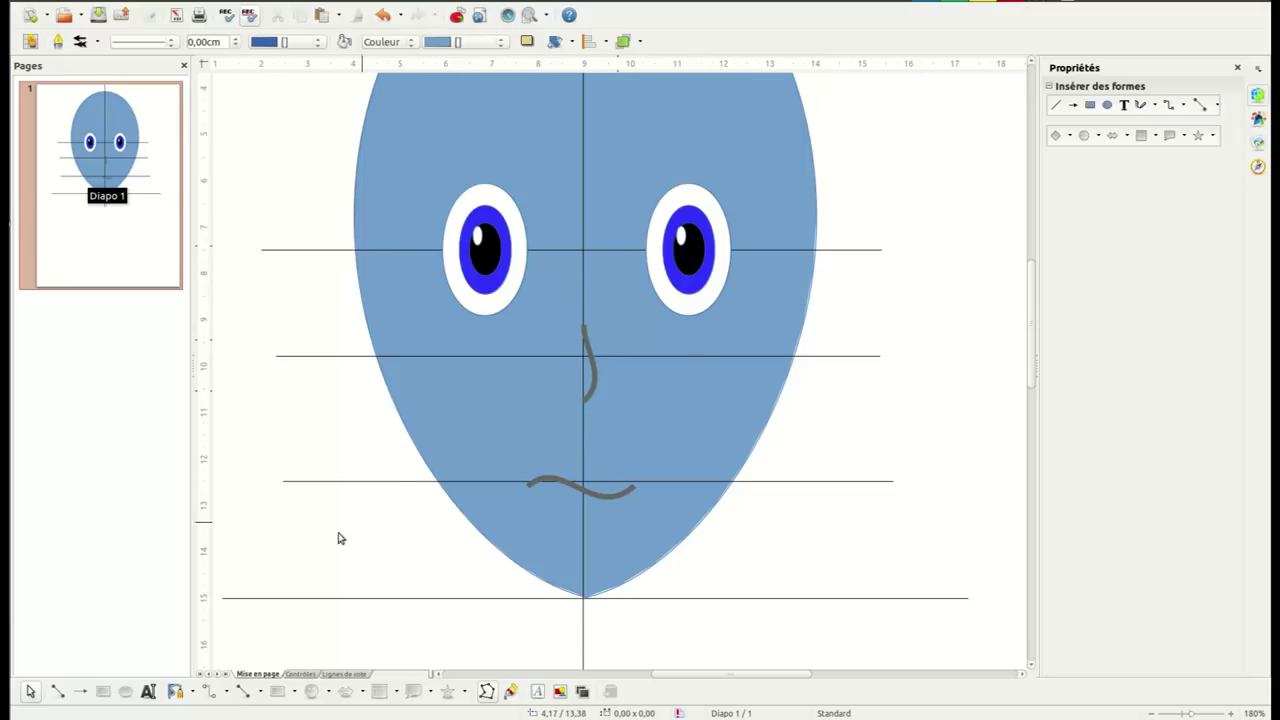
Draw a slanted eyebrow line about 2.19 cm long above the left eye, rising toward the centre line, and convert it to a curve
{"action": "left_click", "coordinate": [57, 692]}
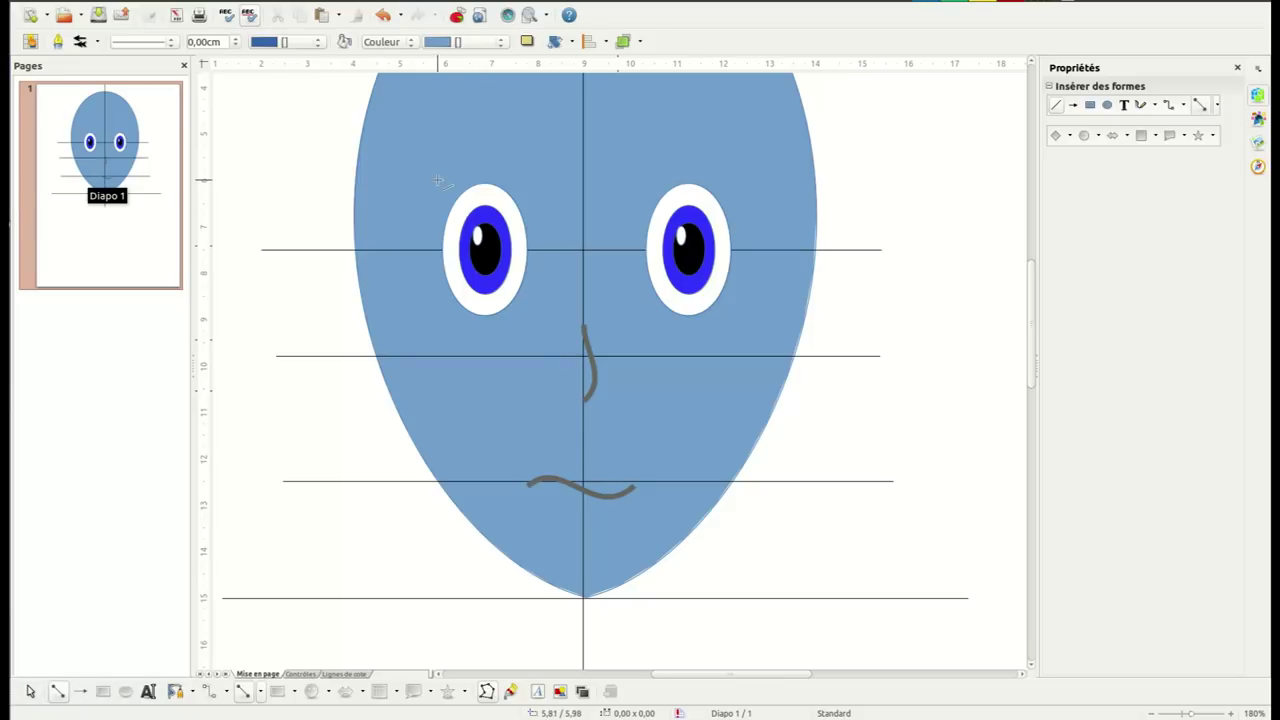
{"action": "left_click_drag", "start_coordinate": [424, 189], "coordinate": [518, 153]}
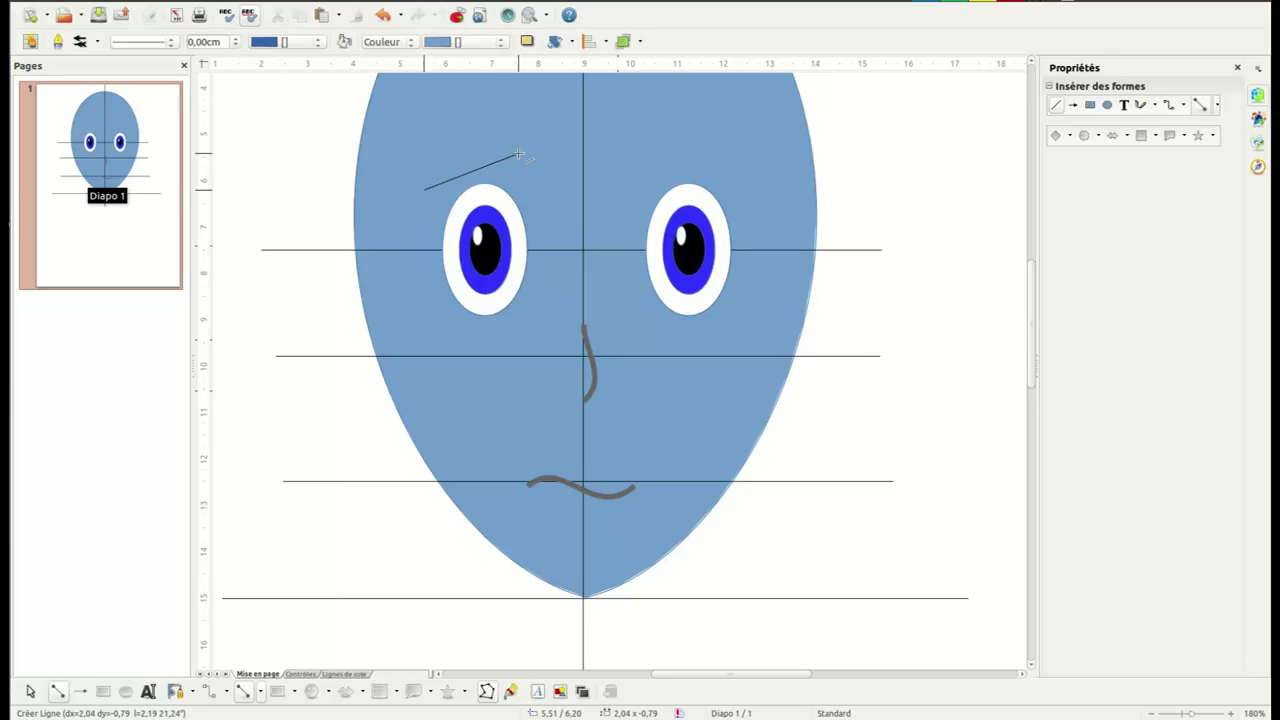
{"action": "left_click_drag", "start_coordinate": [518, 153], "coordinate": [518, 154]}
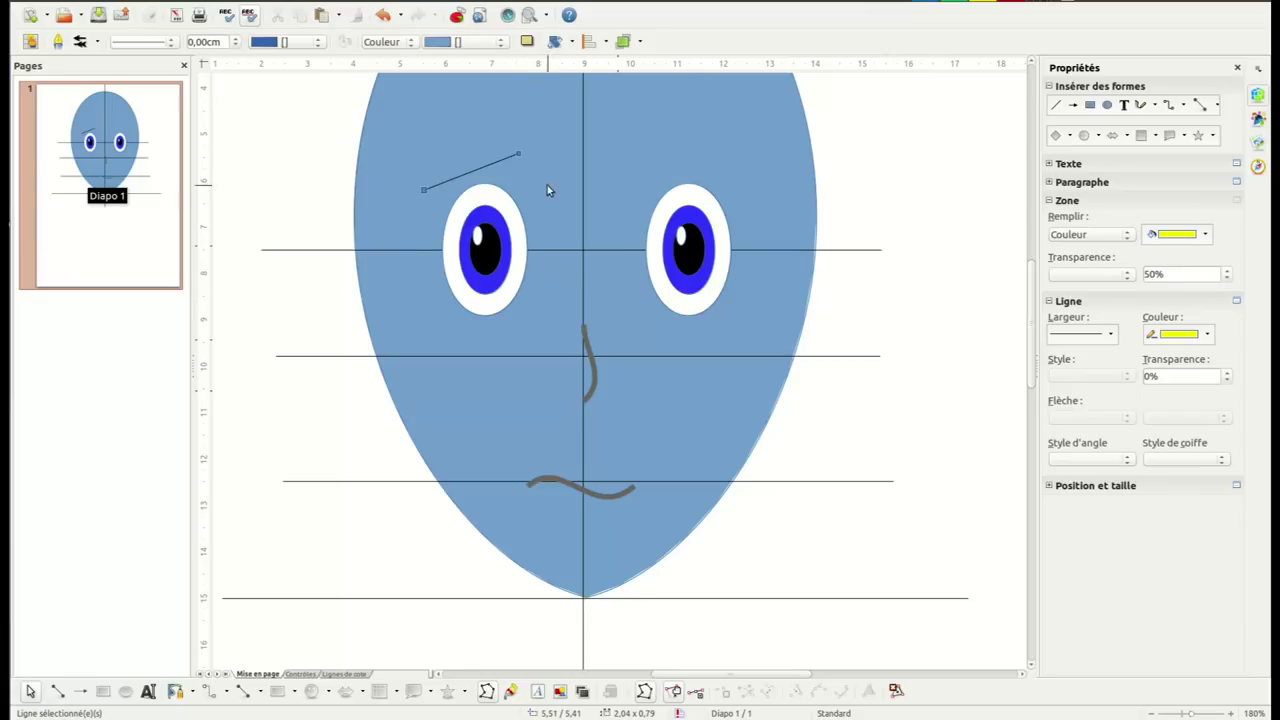
{"action": "left_click", "coordinate": [518, 154]}
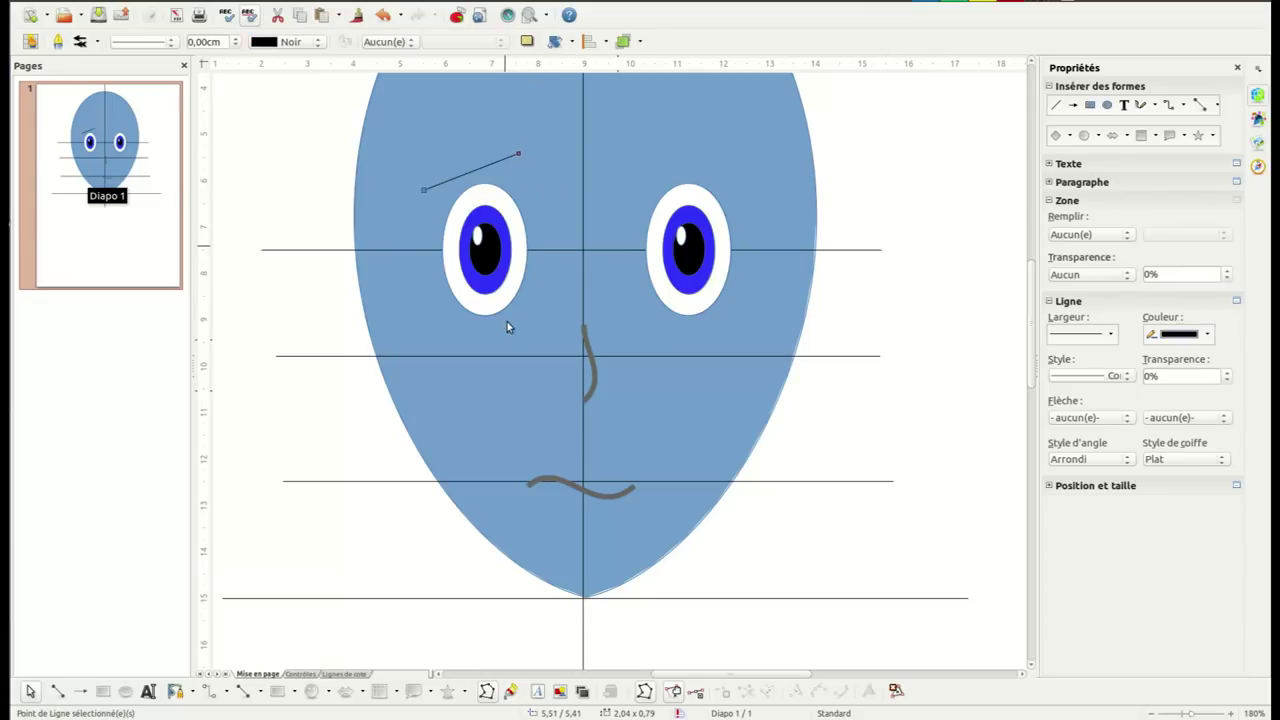
{"action": "left_click", "coordinate": [518, 155]}
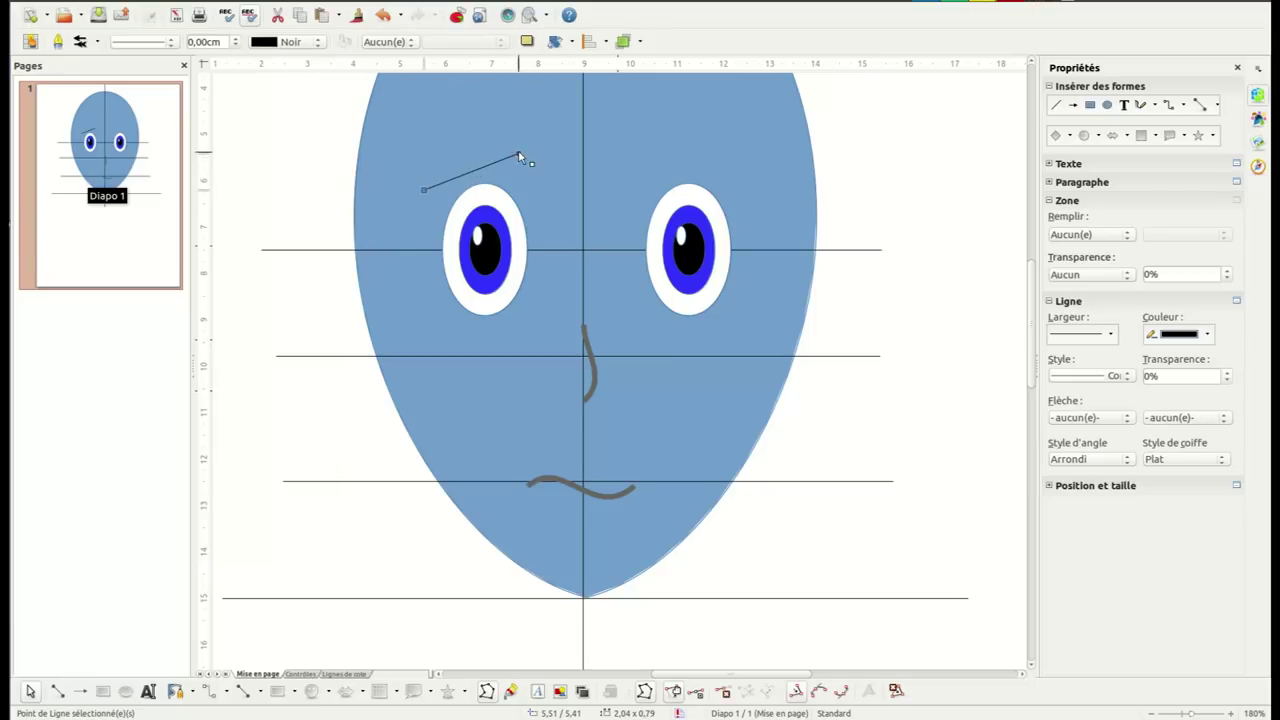
{"action": "right_click", "coordinate": [518, 155]}
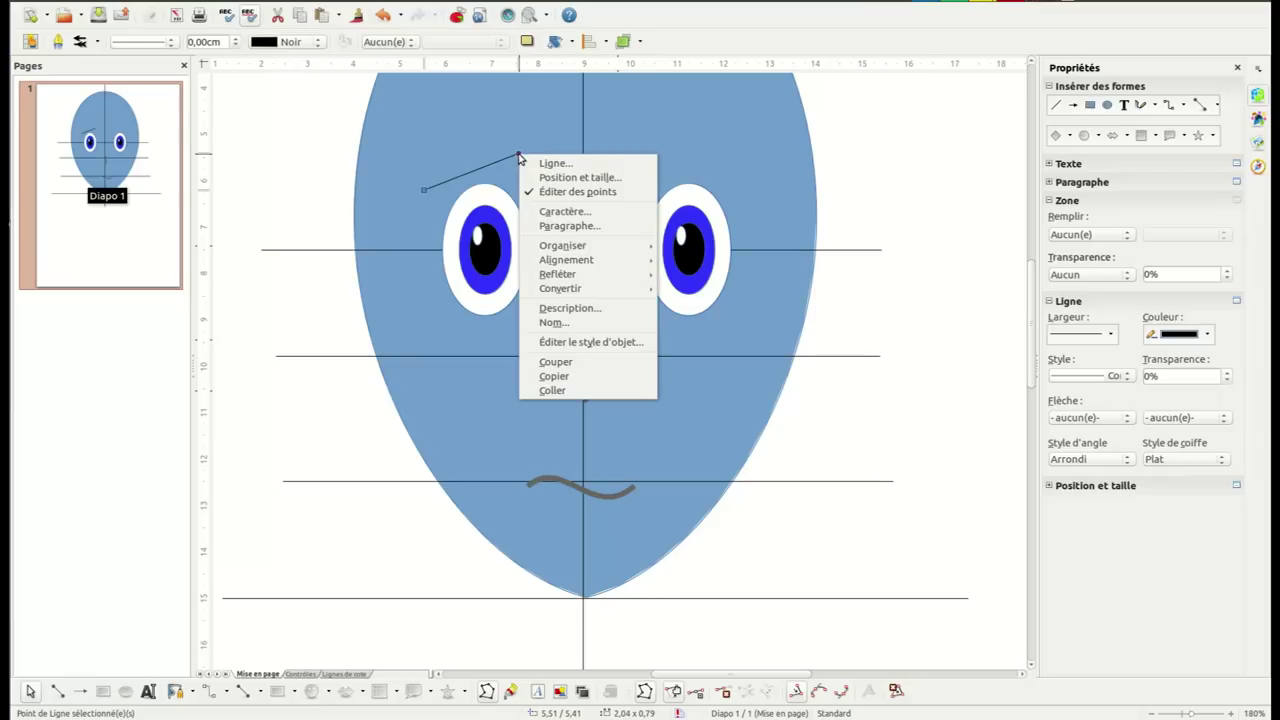
{"action": "mouse_move", "coordinate": [565, 294]}
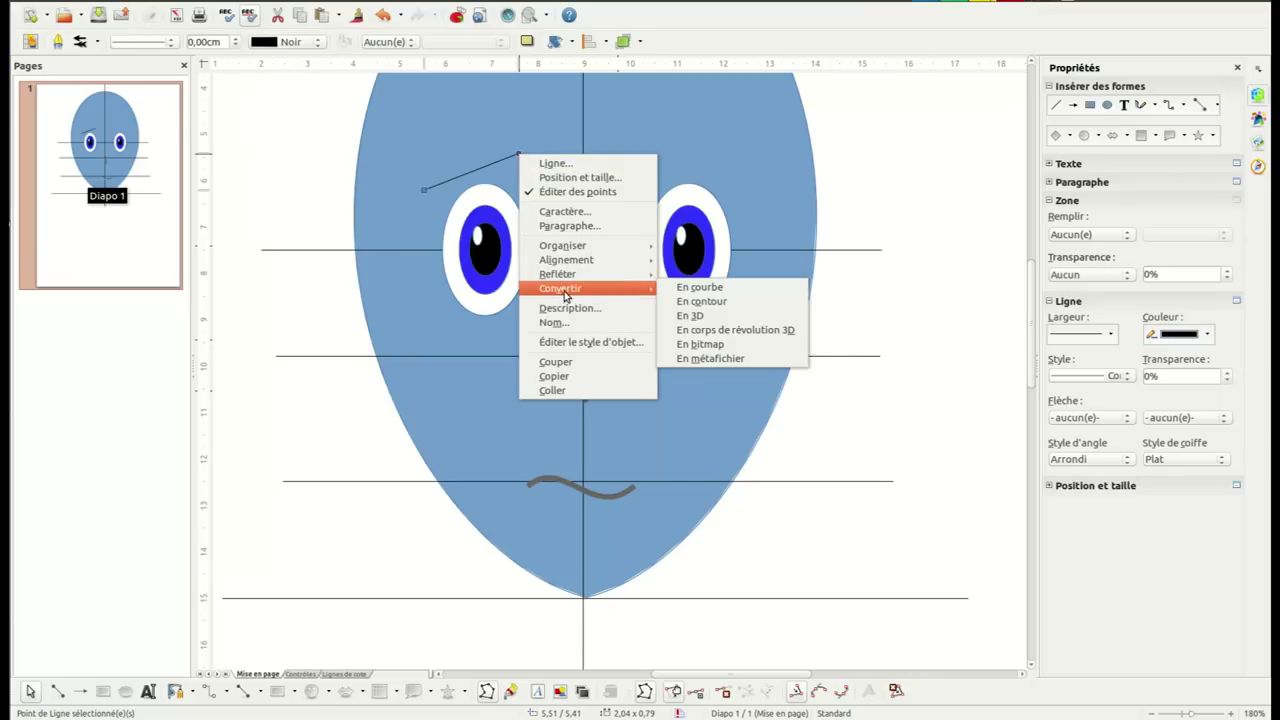
{"action": "left_click", "coordinate": [738, 287]}
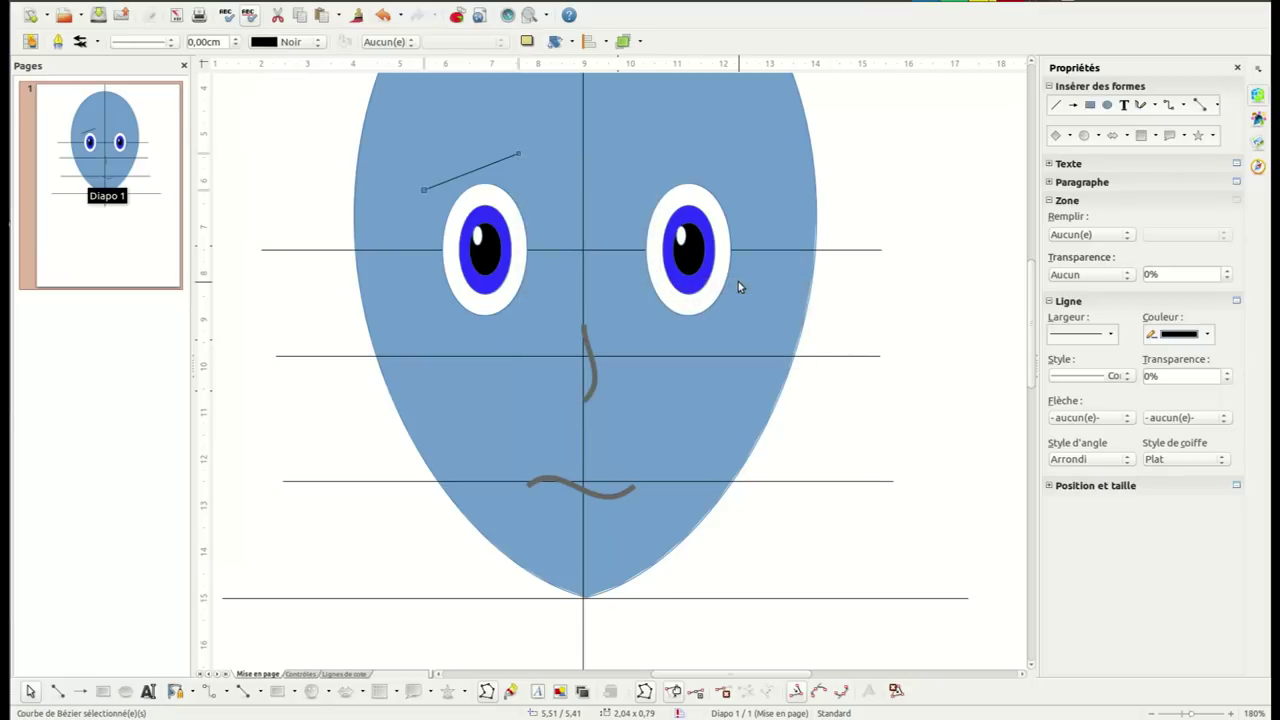
Bend the eyebrow curve into an upward arch and shift it down closer to the left eye
{"action": "left_click", "coordinate": [518, 155]}
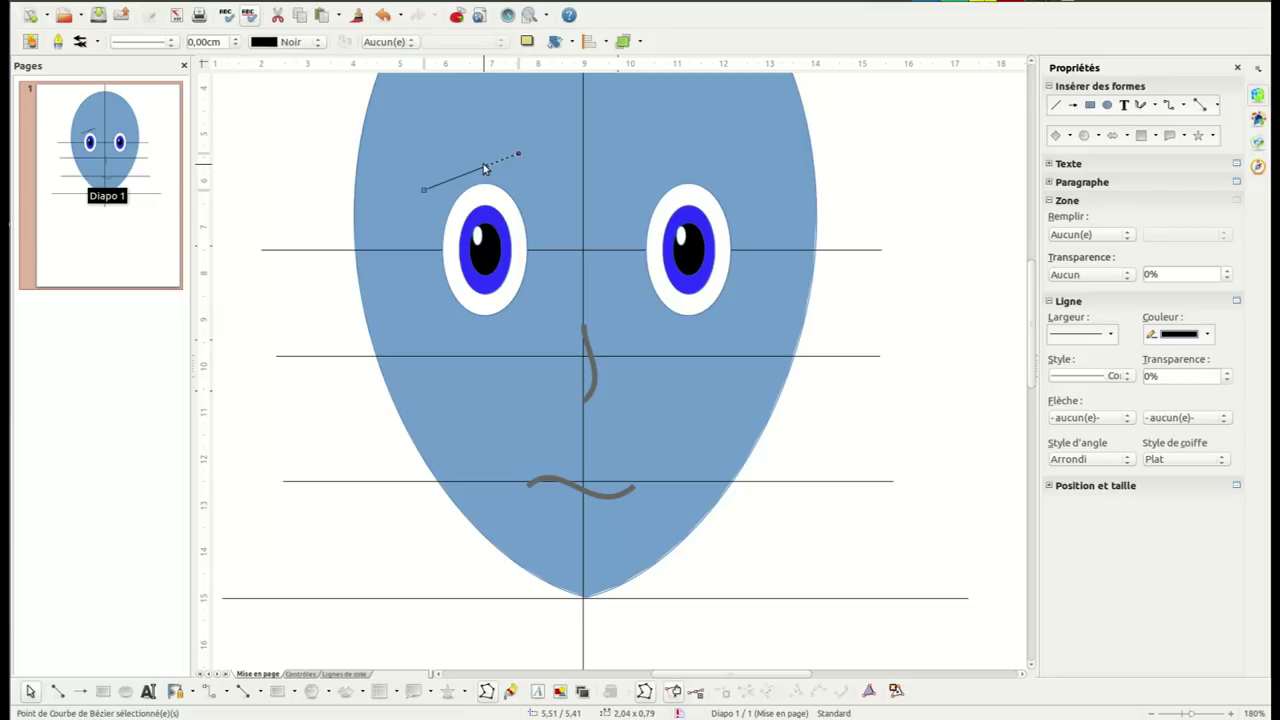
{"action": "left_click_drag", "start_coordinate": [488, 165], "coordinate": [452, 140]}
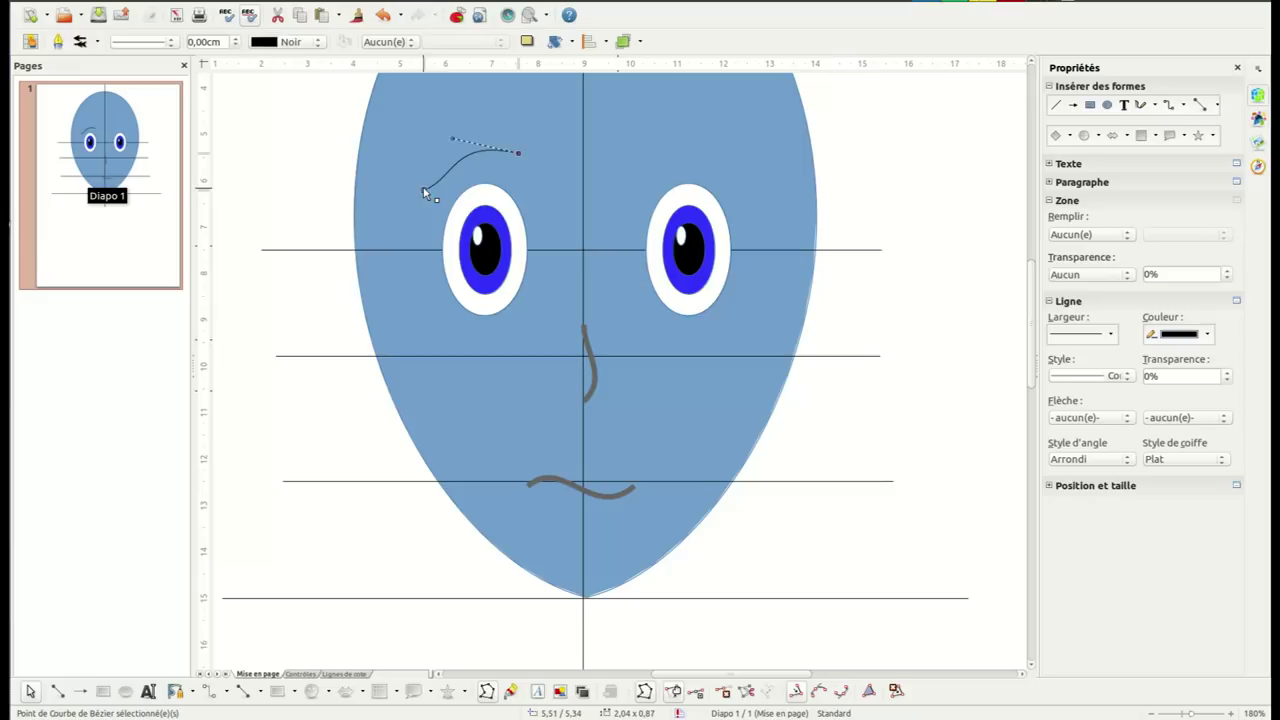
{"action": "mouse_move", "coordinate": [454, 175]}
{"action": "left_mouse_down"}
{"action": "mouse_move", "coordinate": [457, 164]}
{"action": "mouse_move", "coordinate": [458, 183]}
{"action": "left_mouse_up"}
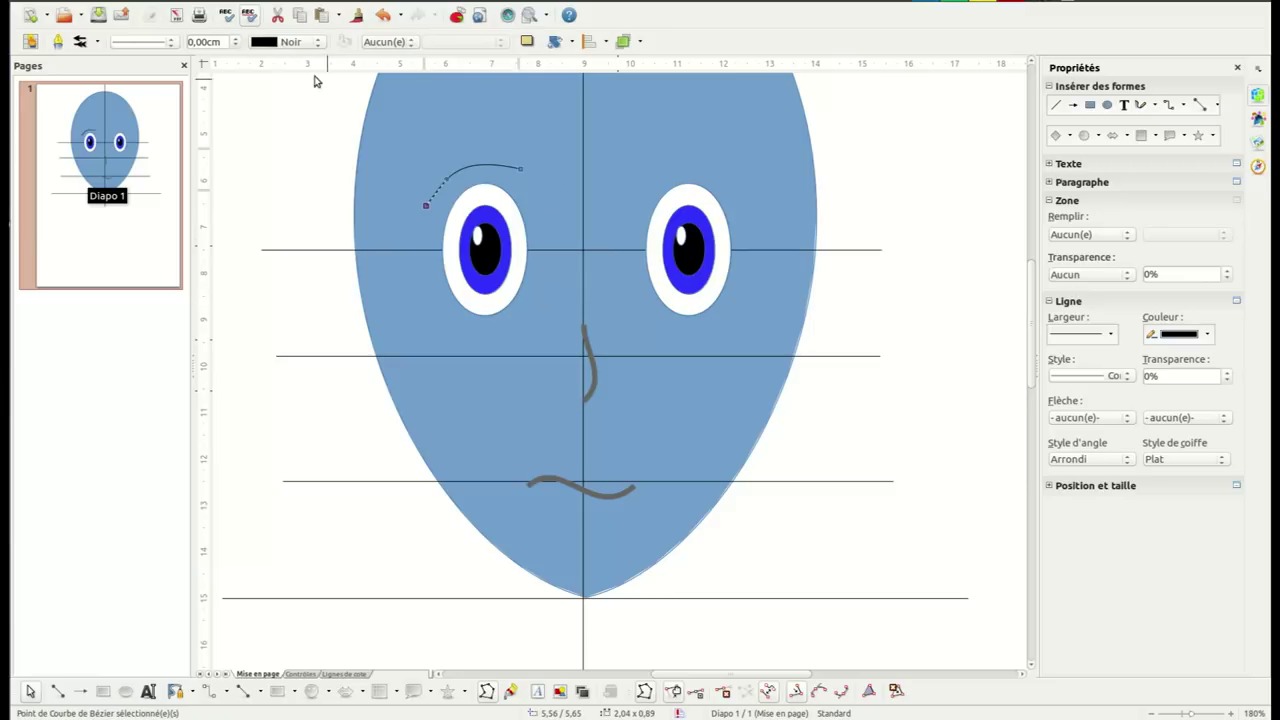
Style the eyebrow curve with a 0.20 cm line in Gris 7
{"action": "left_click", "coordinate": [238, 38]}
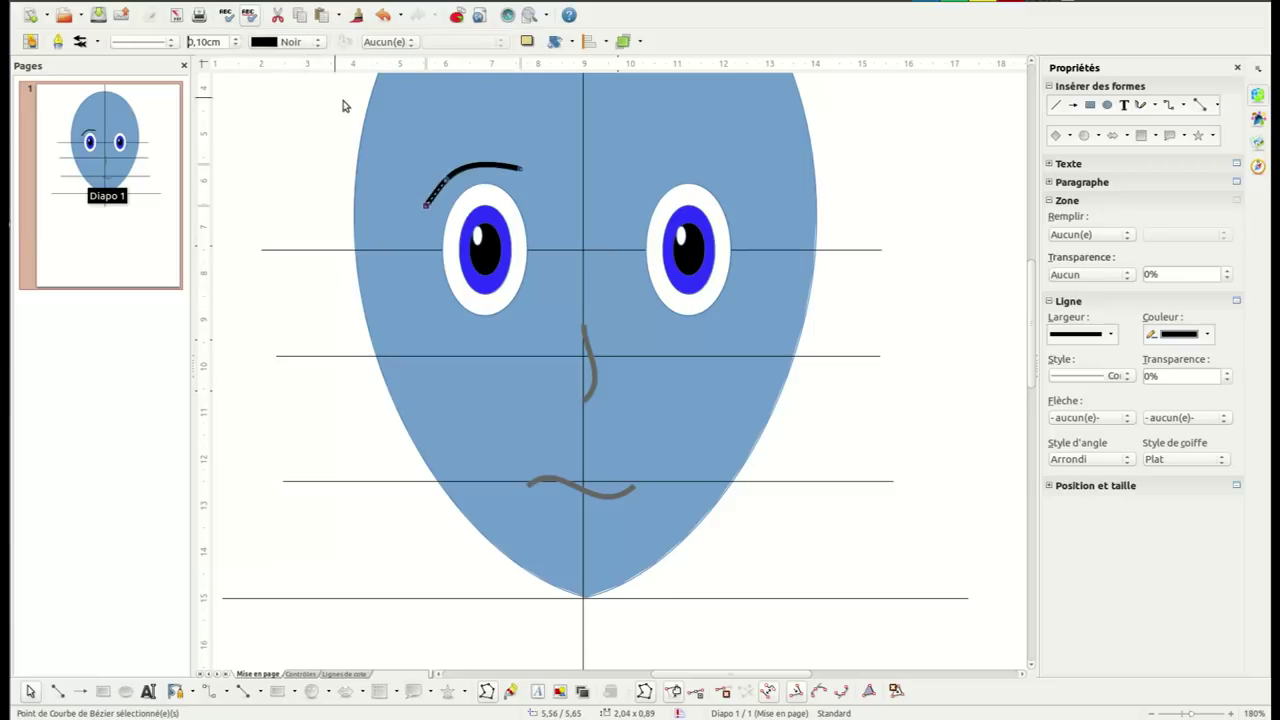
{"action": "left_click", "coordinate": [238, 39]}
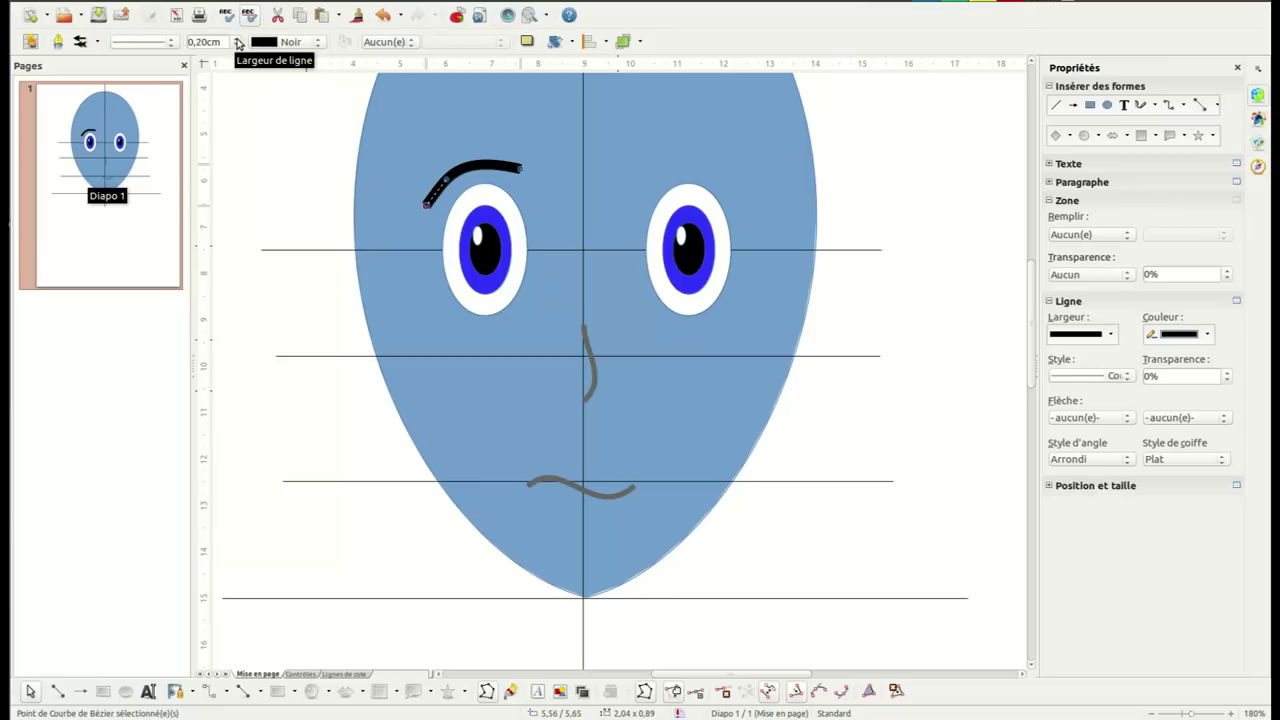
{"action": "left_click", "coordinate": [310, 42]}
{"action": "left_click", "coordinate": [287, 156]}
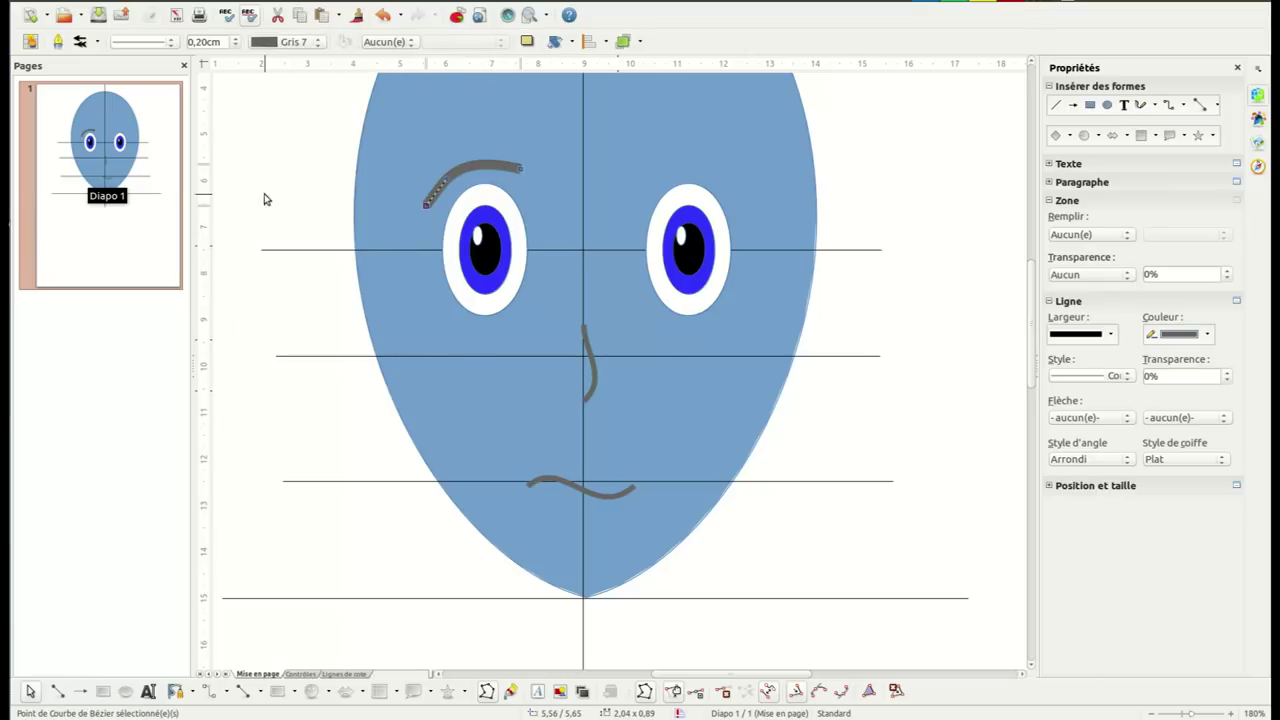
{"action": "left_click", "coordinate": [323, 201]}
Duplicate the left eyebrow curve and move the copy above the right eye
{"action": "left_click", "coordinate": [484, 181]}
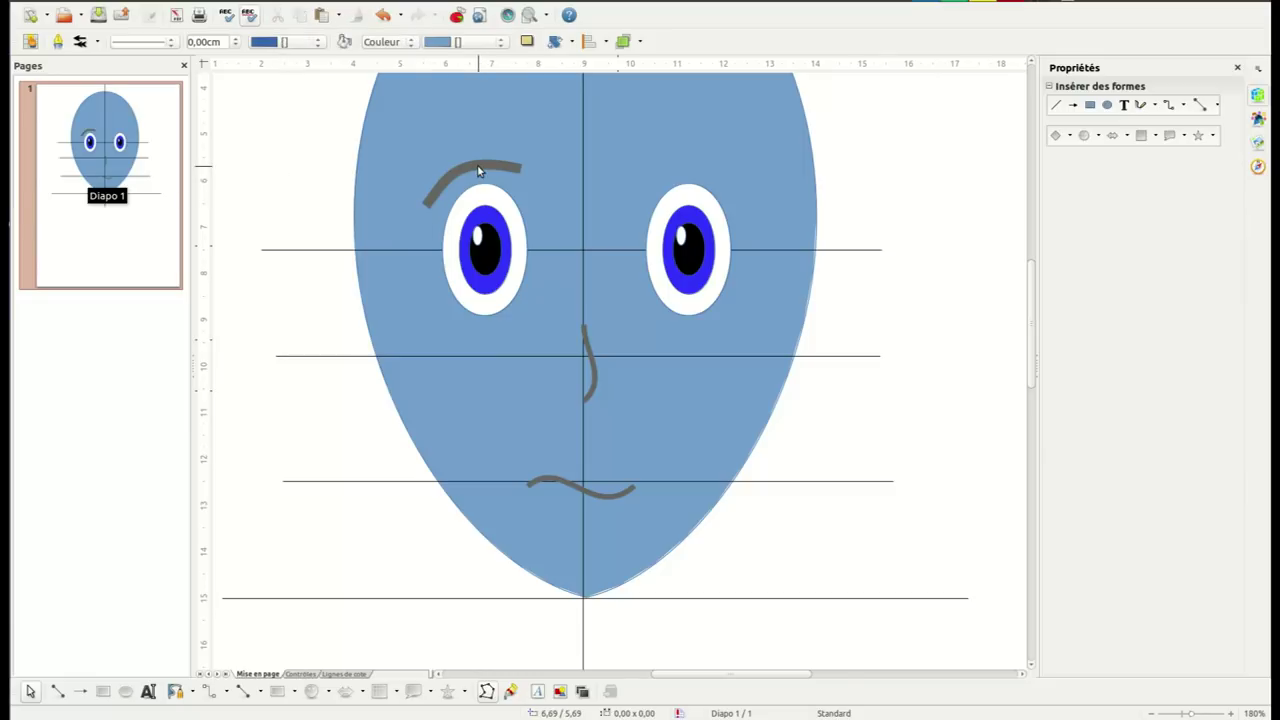
{"action": "left_click", "coordinate": [477, 169]}
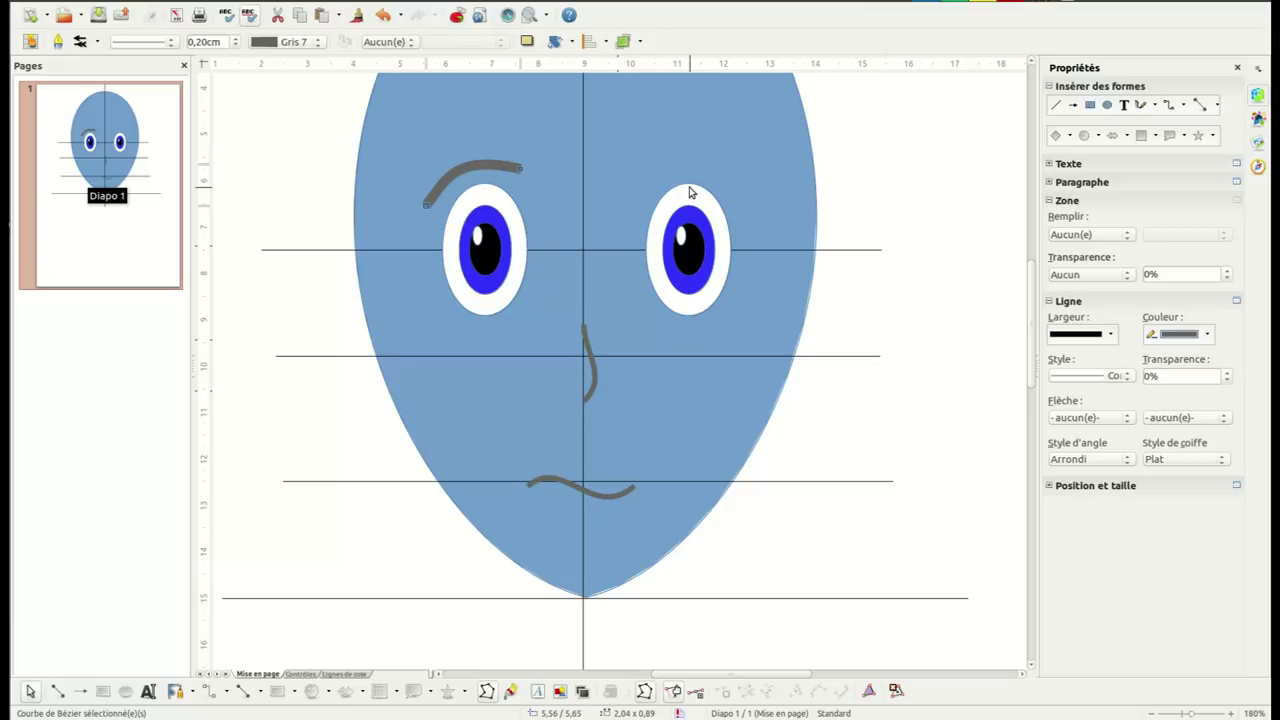
{"action": "right_click", "coordinate": [475, 166]}
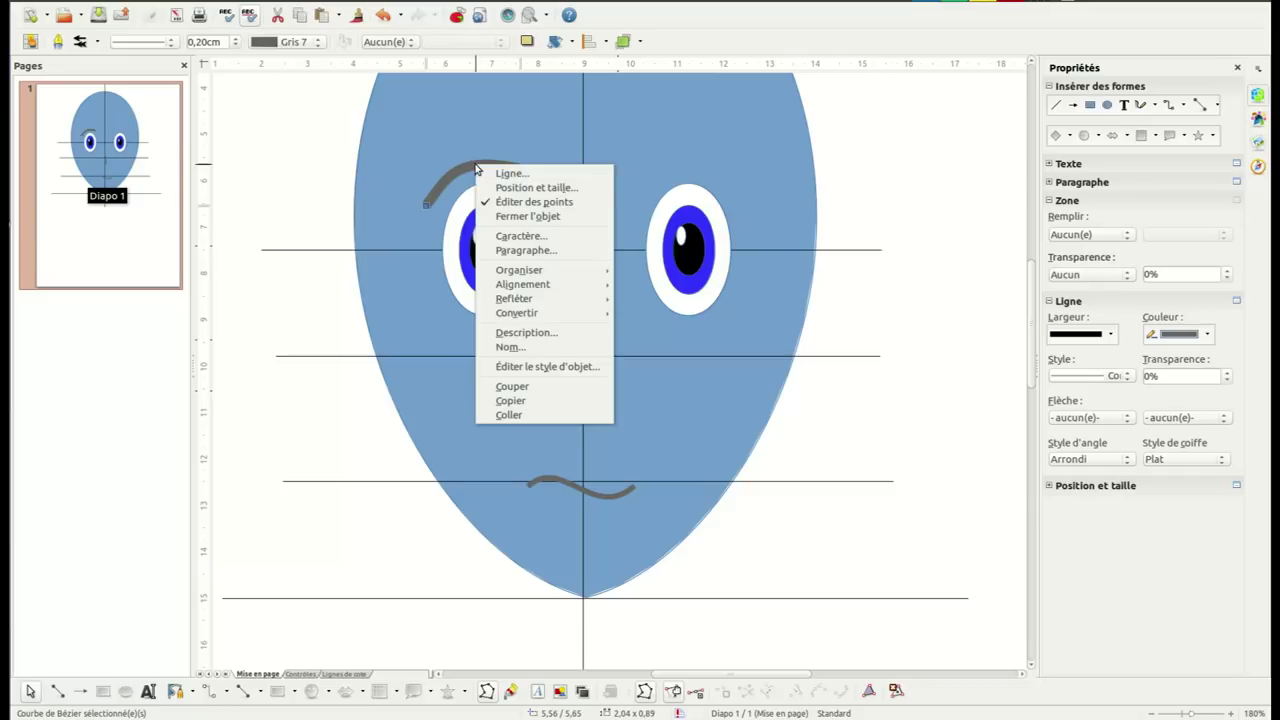
{"action": "left_click", "coordinate": [510, 400]}
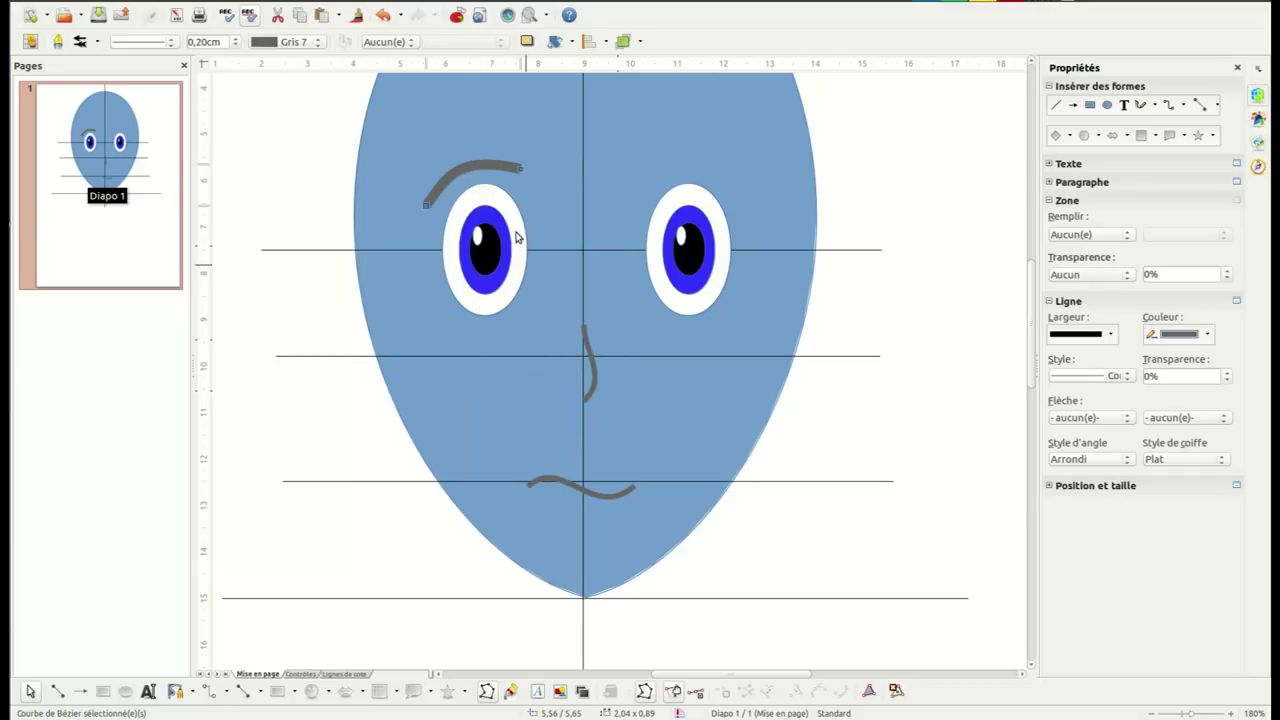
{"action": "right_click", "coordinate": [497, 162]}
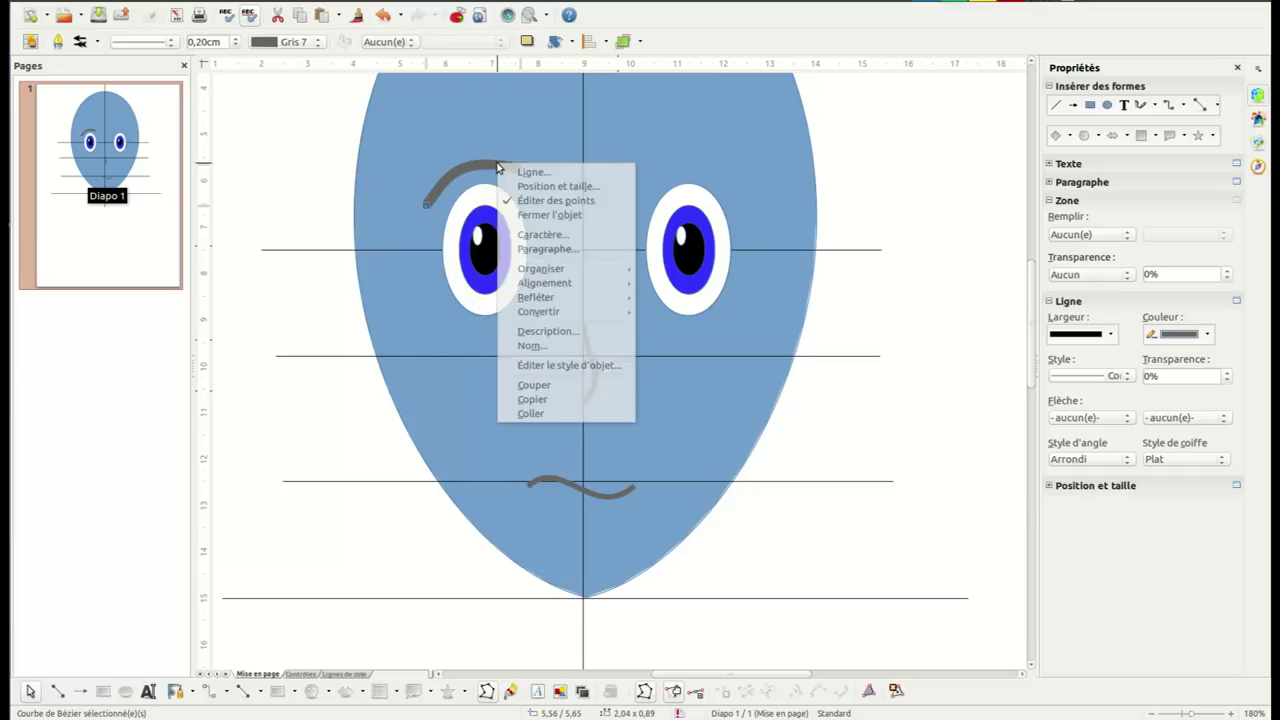
{"action": "left_click", "coordinate": [533, 414]}
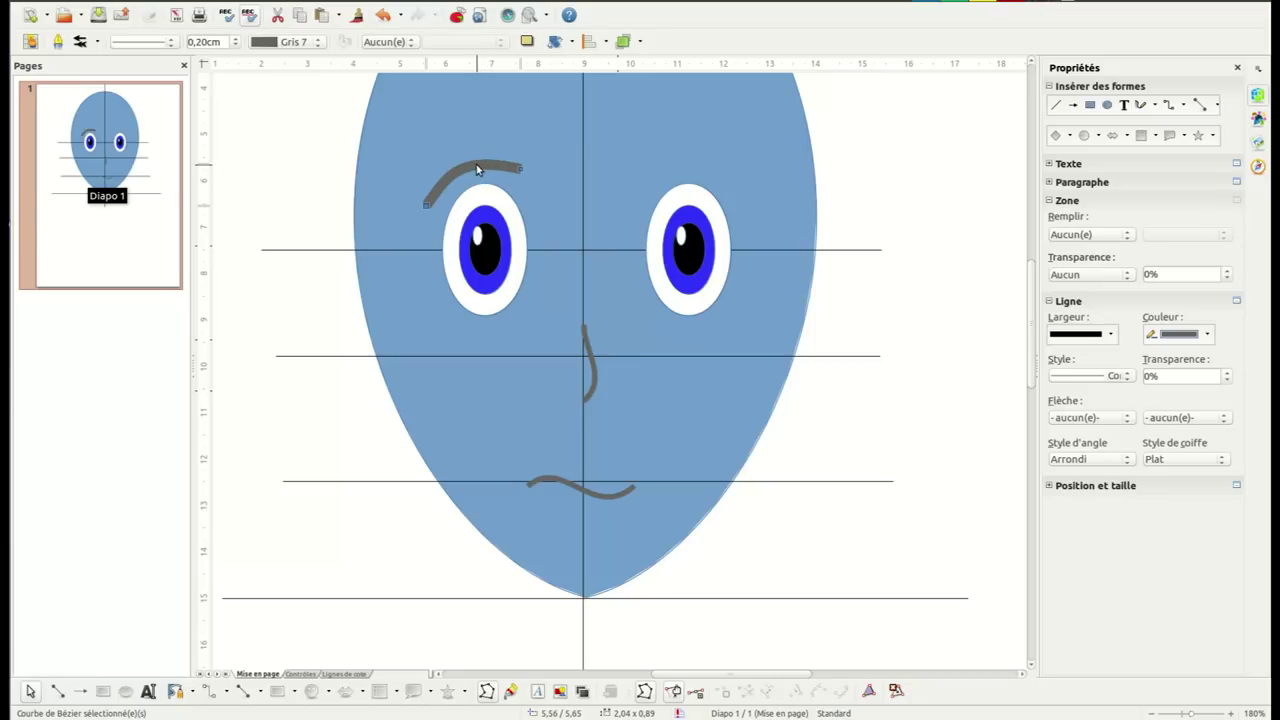
{"action": "key", "text": "Escape"}
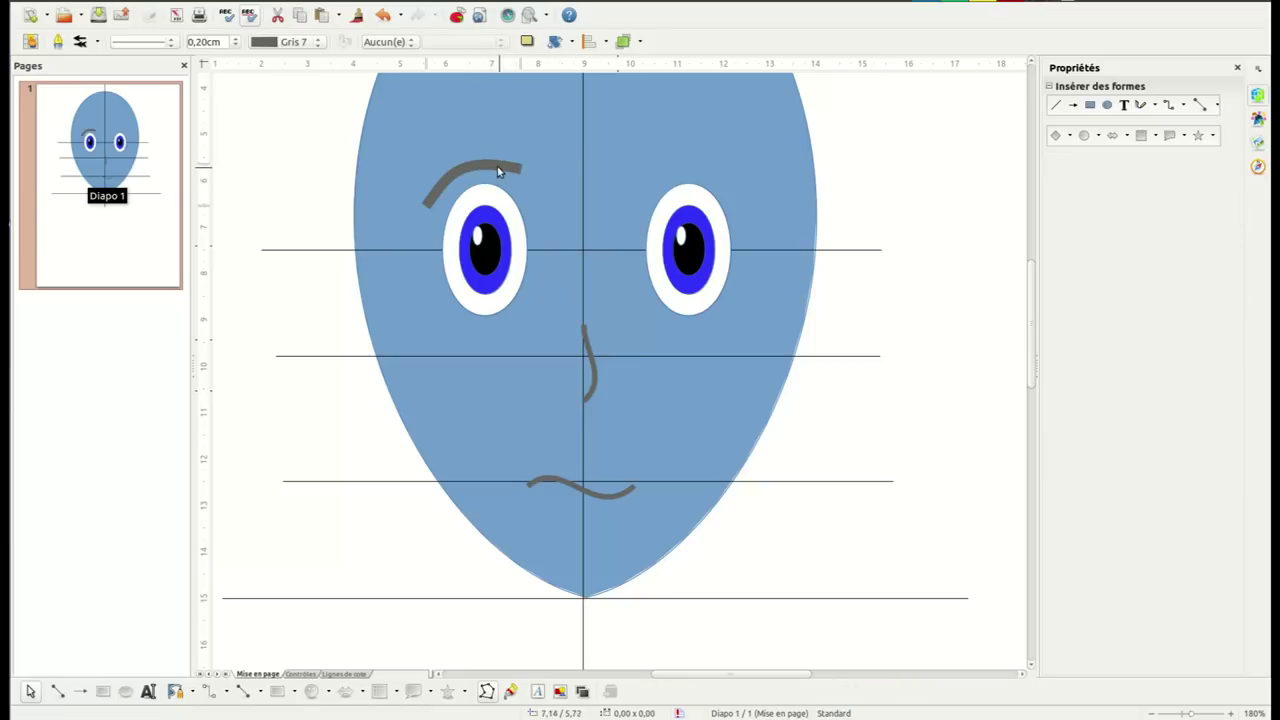
{"action": "left_click", "coordinate": [499, 171]}
{"action": "key", "text": "Escape"}
{"action": "left_click_drag", "start_coordinate": [486, 167], "coordinate": [693, 153]}
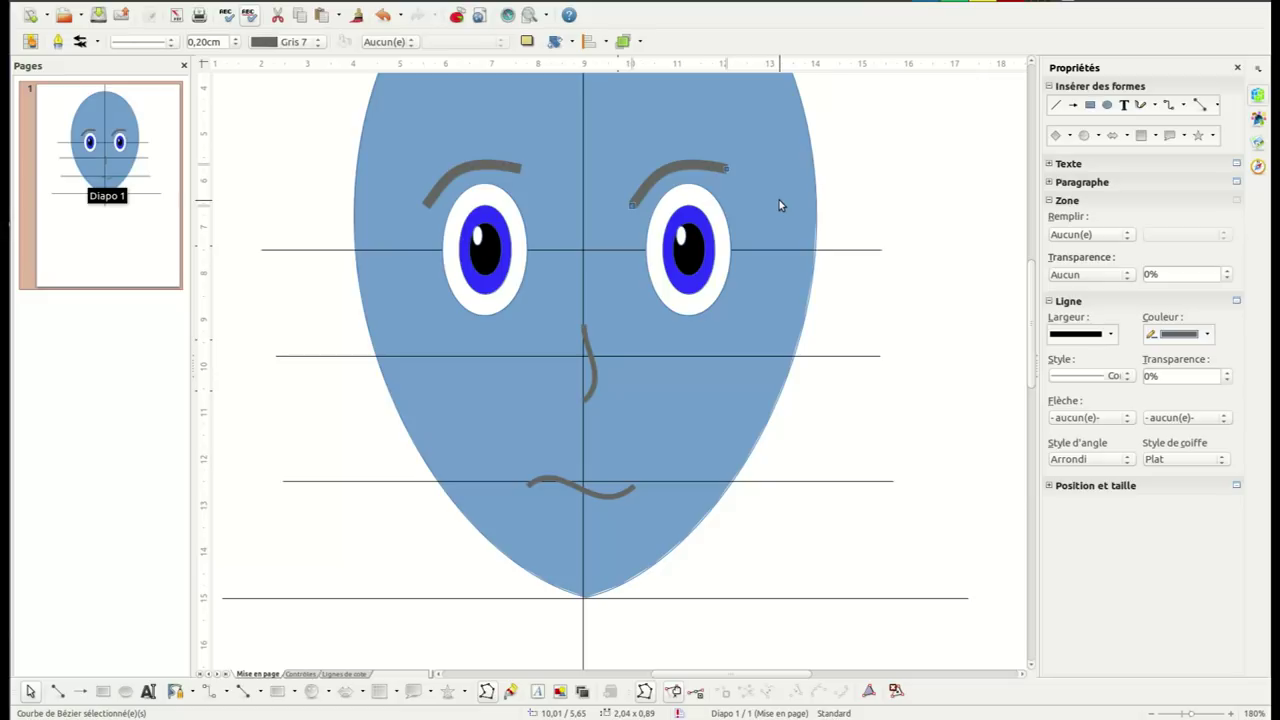
Flip the right eyebrow horizontally and shift it about 0.4 cm outward so it mirrors the left one
{"action": "left_click", "coordinate": [573, 43]}
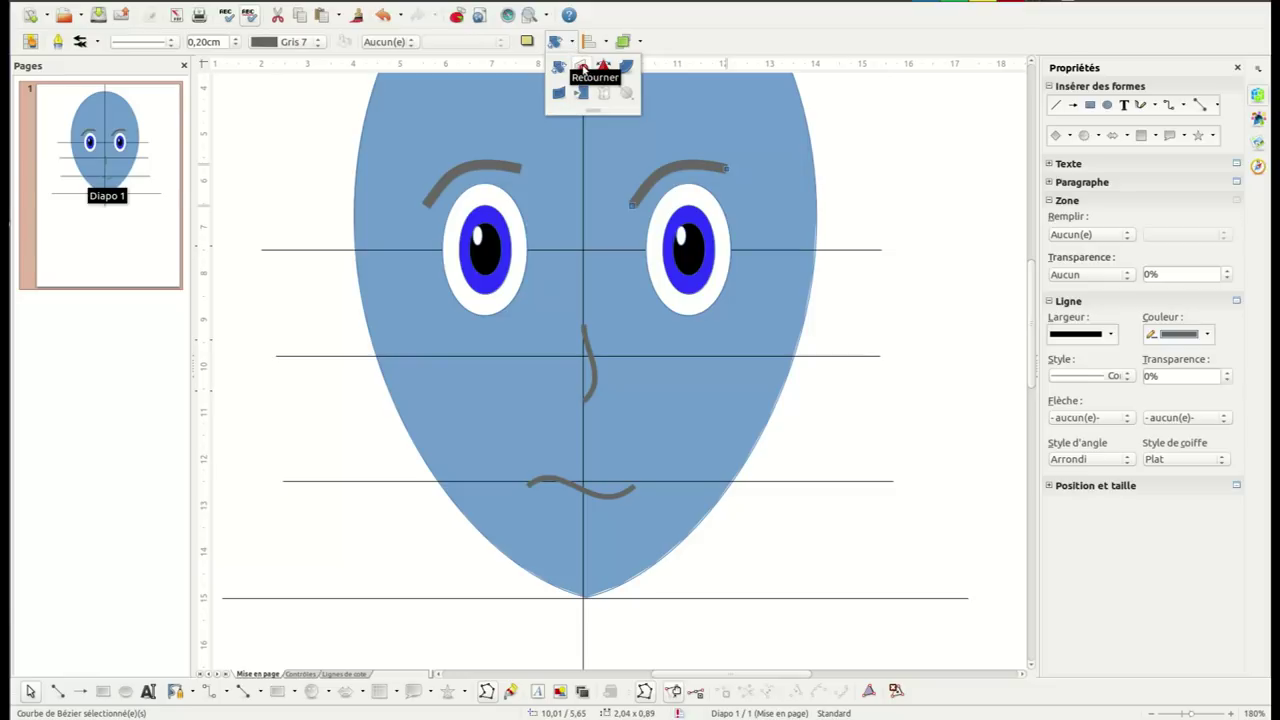
{"action": "left_click", "coordinate": [584, 68]}
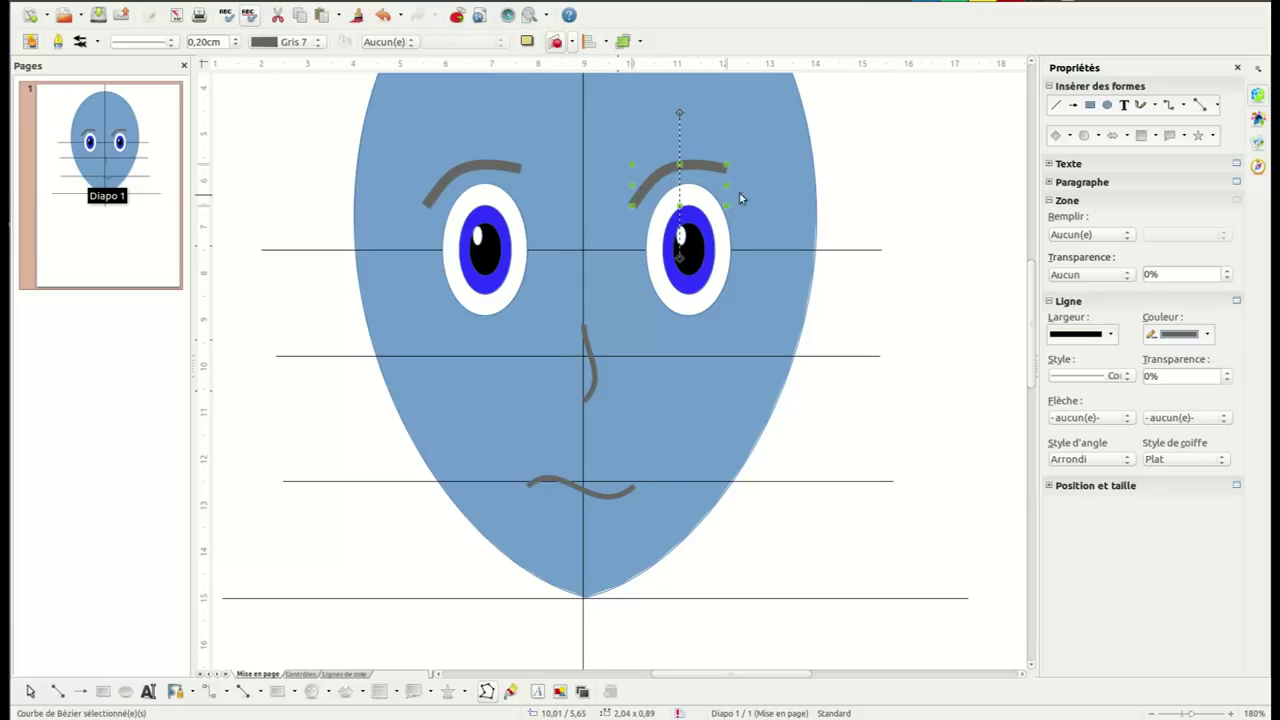
{"action": "left_click_drag", "start_coordinate": [630, 185], "coordinate": [732, 187]}
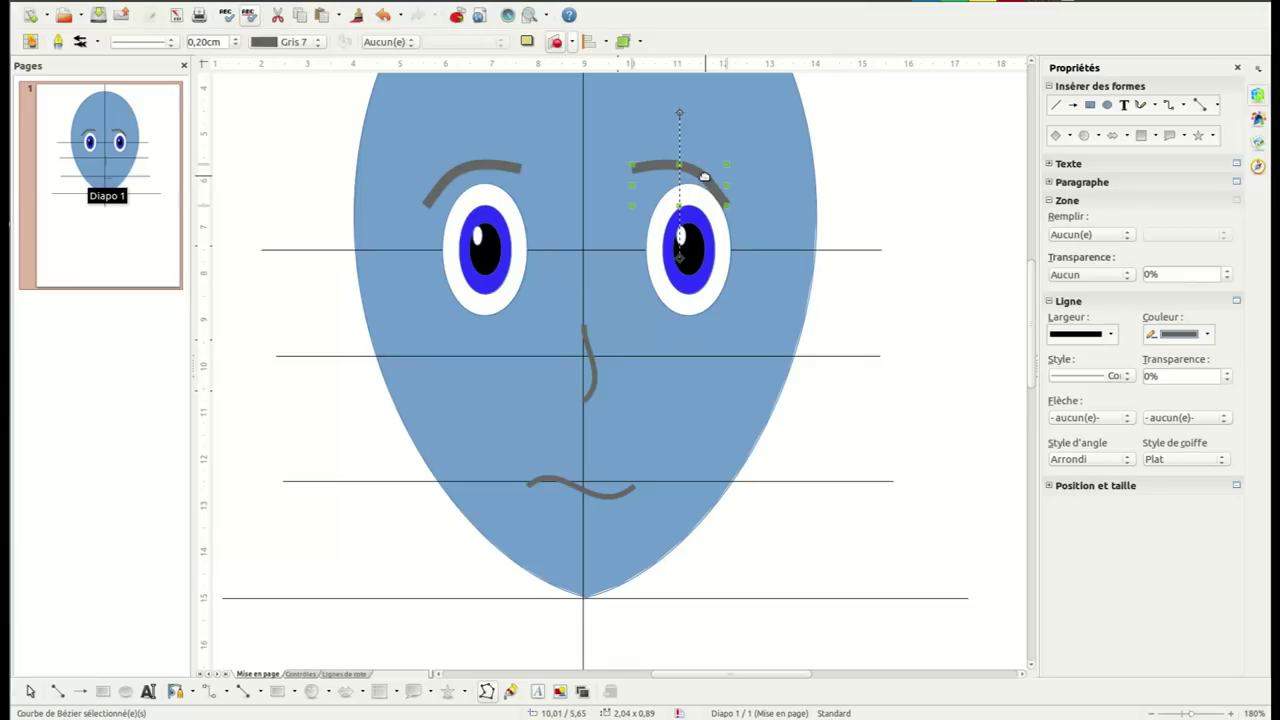
{"action": "key", "text": "Right"}
{"action": "key", "text": "Right"}
{"action": "key", "text": "Right"}
{"action": "key", "text": "Right"}
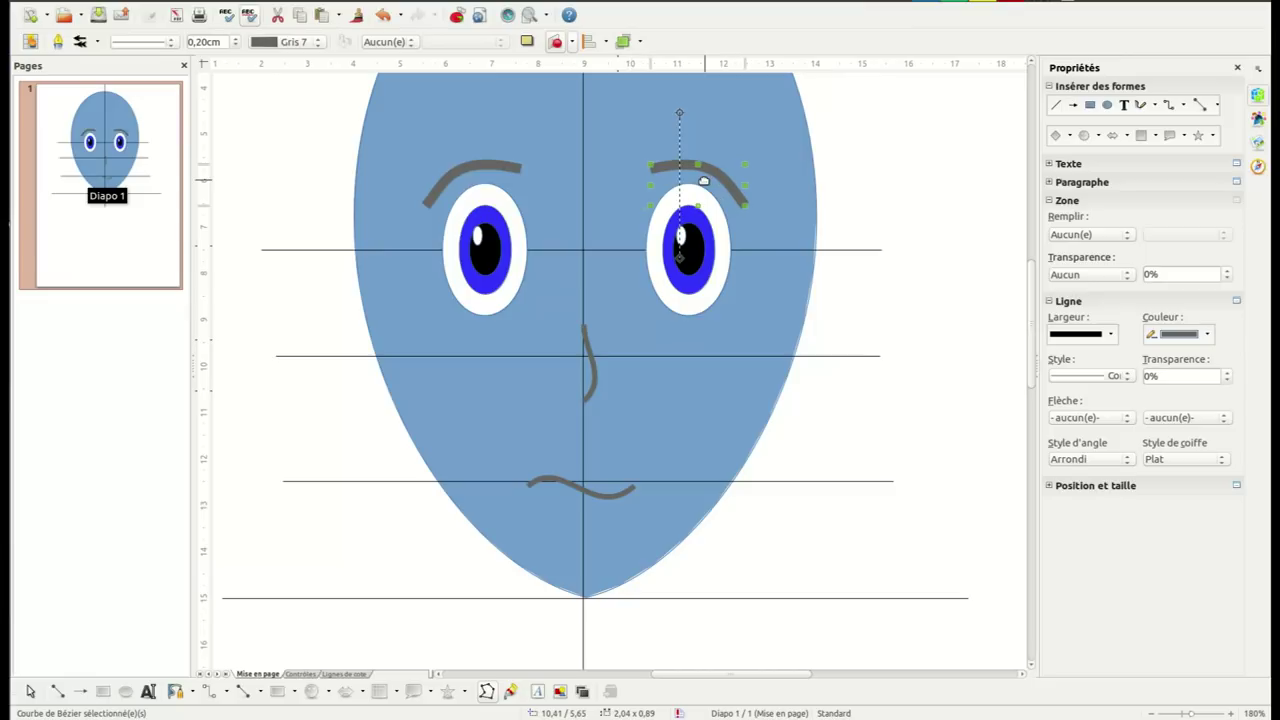
{"action": "left_click", "coordinate": [914, 151]}
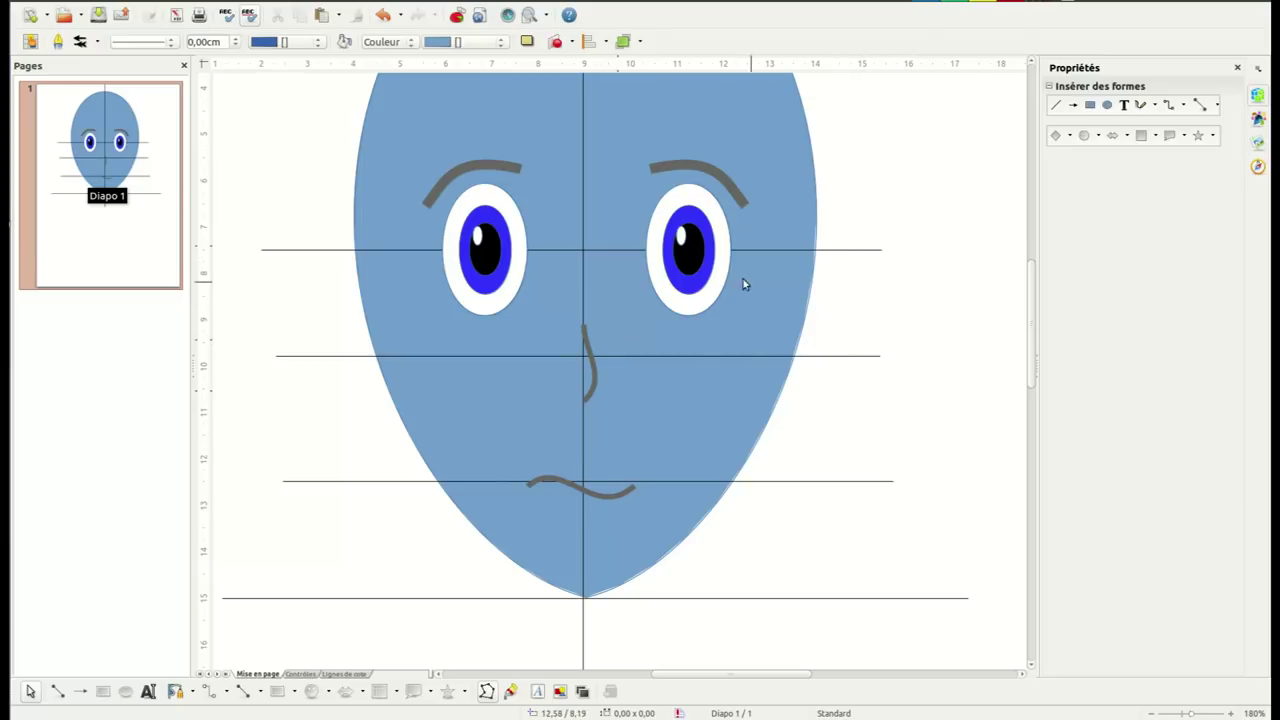
Draw a short slanted line about 0.82 × 0.52 cm under the right eye's outer edge and convert it to a curve
{"action": "left_click", "coordinate": [57, 691]}
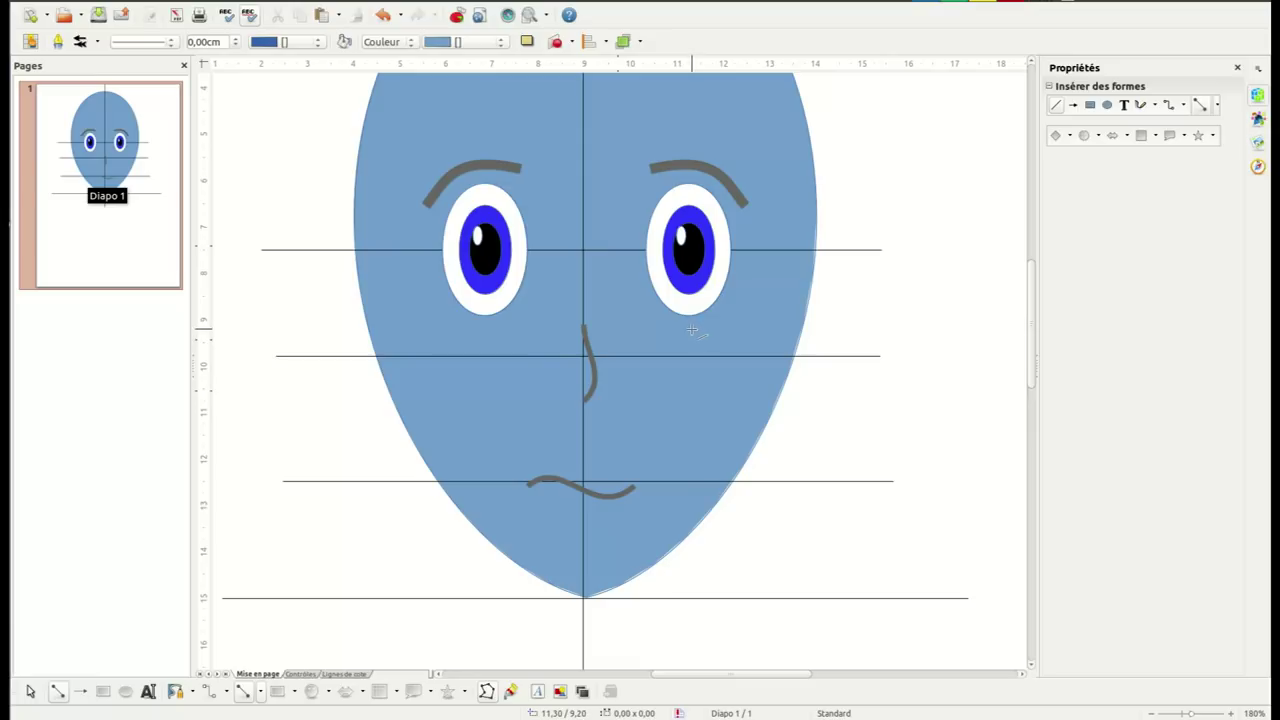
{"action": "left_click_drag", "start_coordinate": [691, 330], "coordinate": [731, 307]}
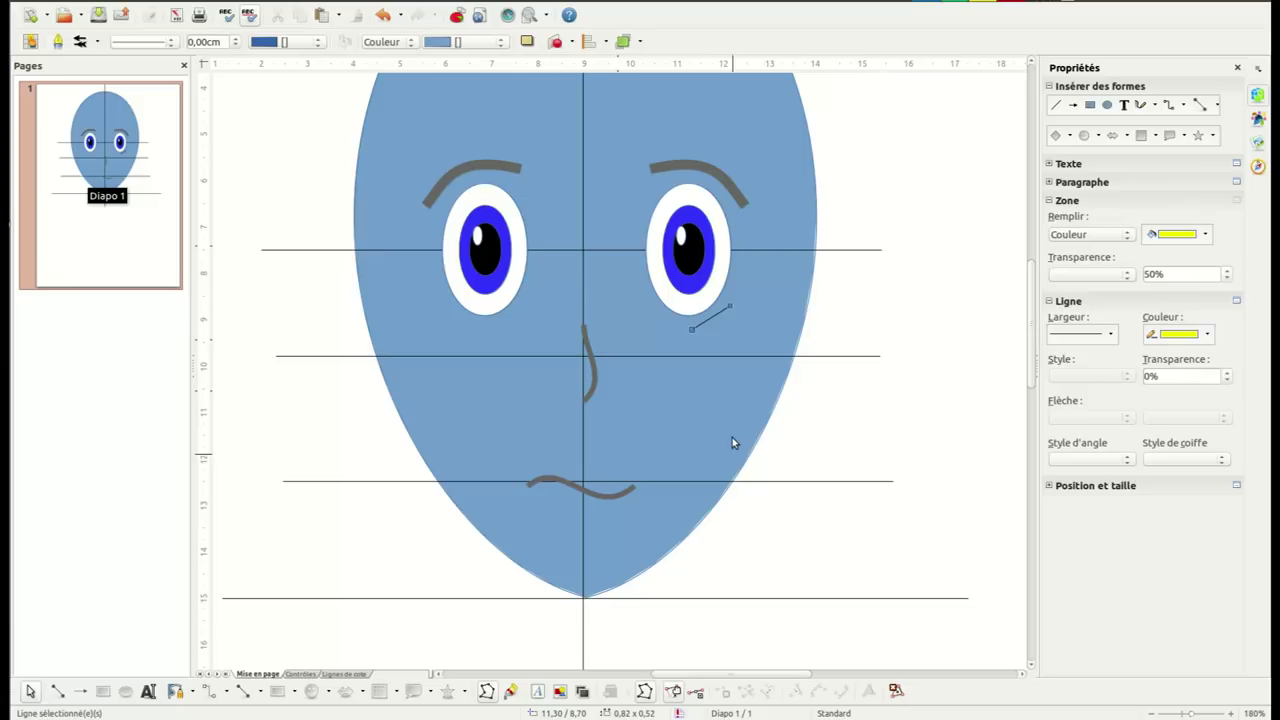
{"action": "right_click", "coordinate": [730, 308]}
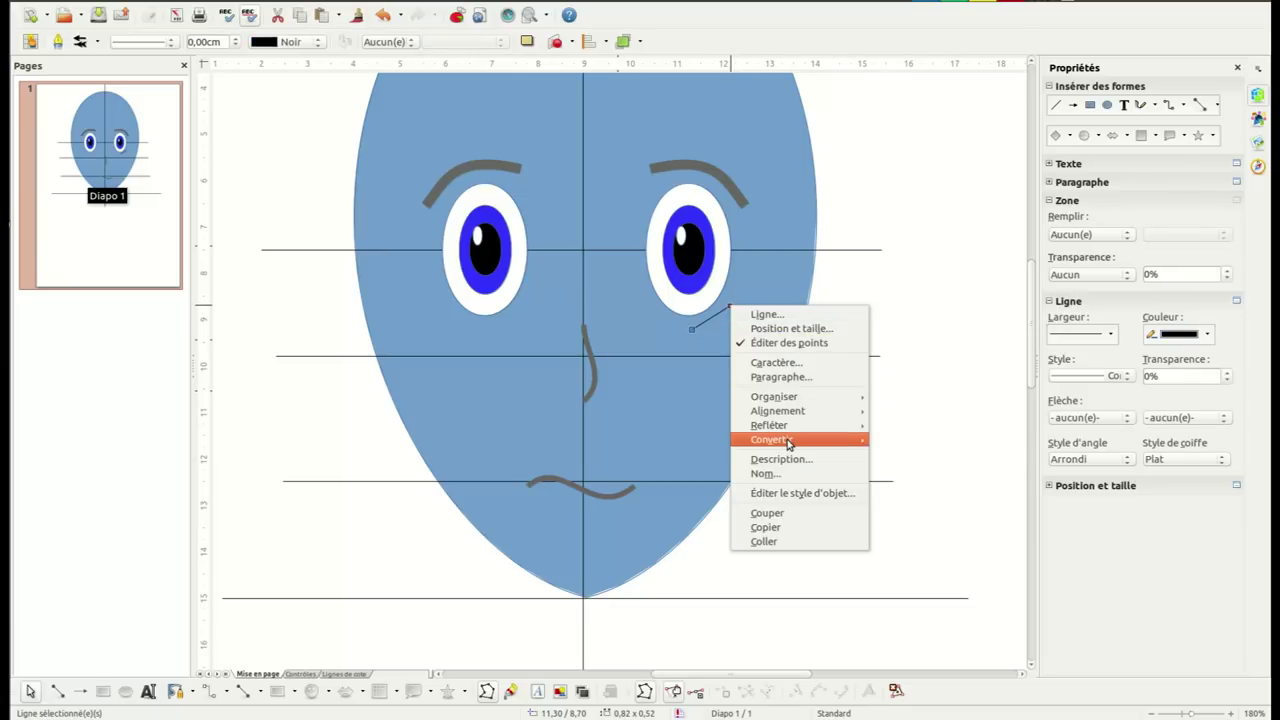
{"action": "mouse_move", "coordinate": [789, 440]}
{"action": "left_click", "coordinate": [908, 438]}
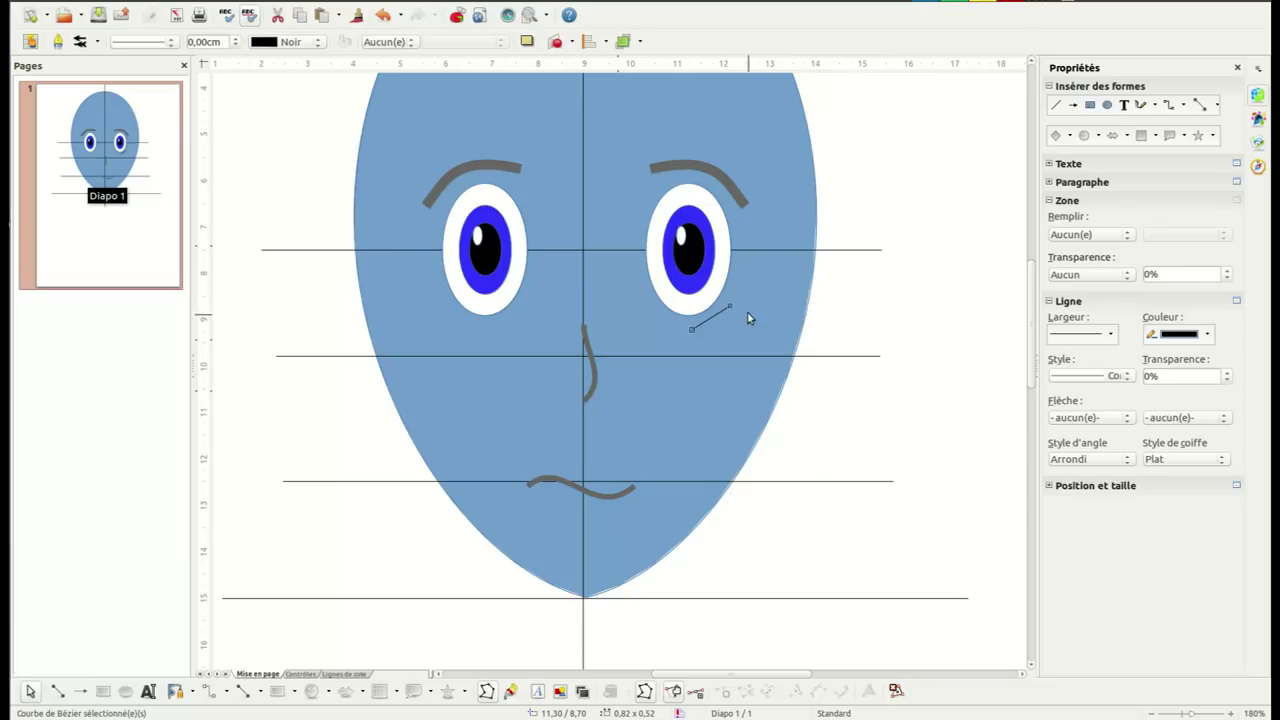
Bend the line under the right eye downward to follow the eye's contour and colour it Gris 7
{"action": "left_click_drag", "start_coordinate": [725, 309], "coordinate": [721, 325]}
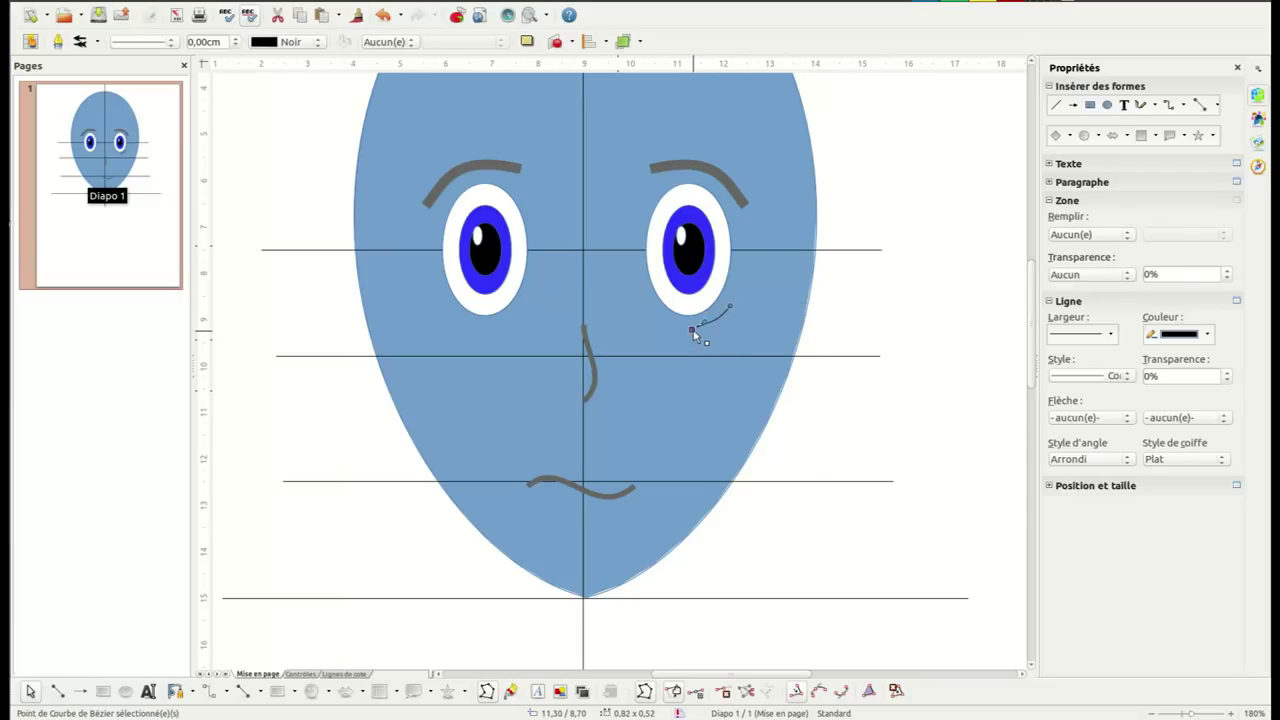
{"action": "left_click_drag", "start_coordinate": [704, 320], "coordinate": [724, 322]}
{"action": "left_click", "coordinate": [302, 44]}
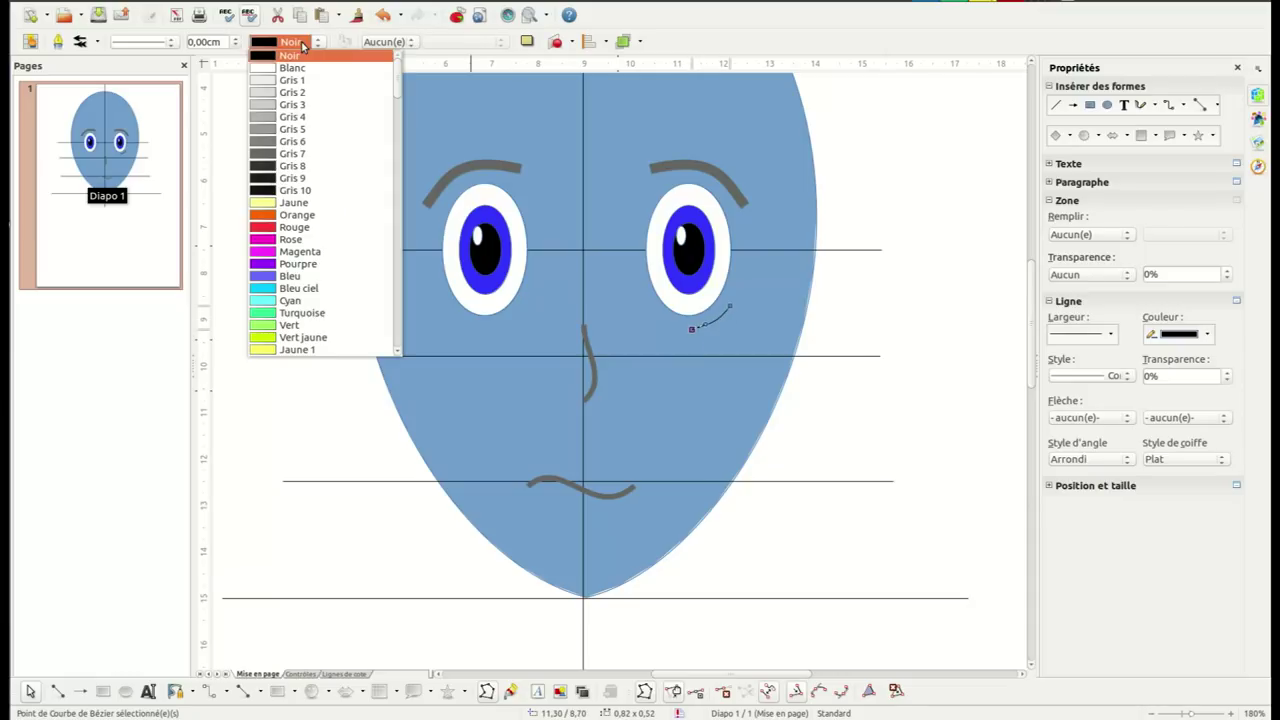
{"action": "left_click", "coordinate": [297, 156]}
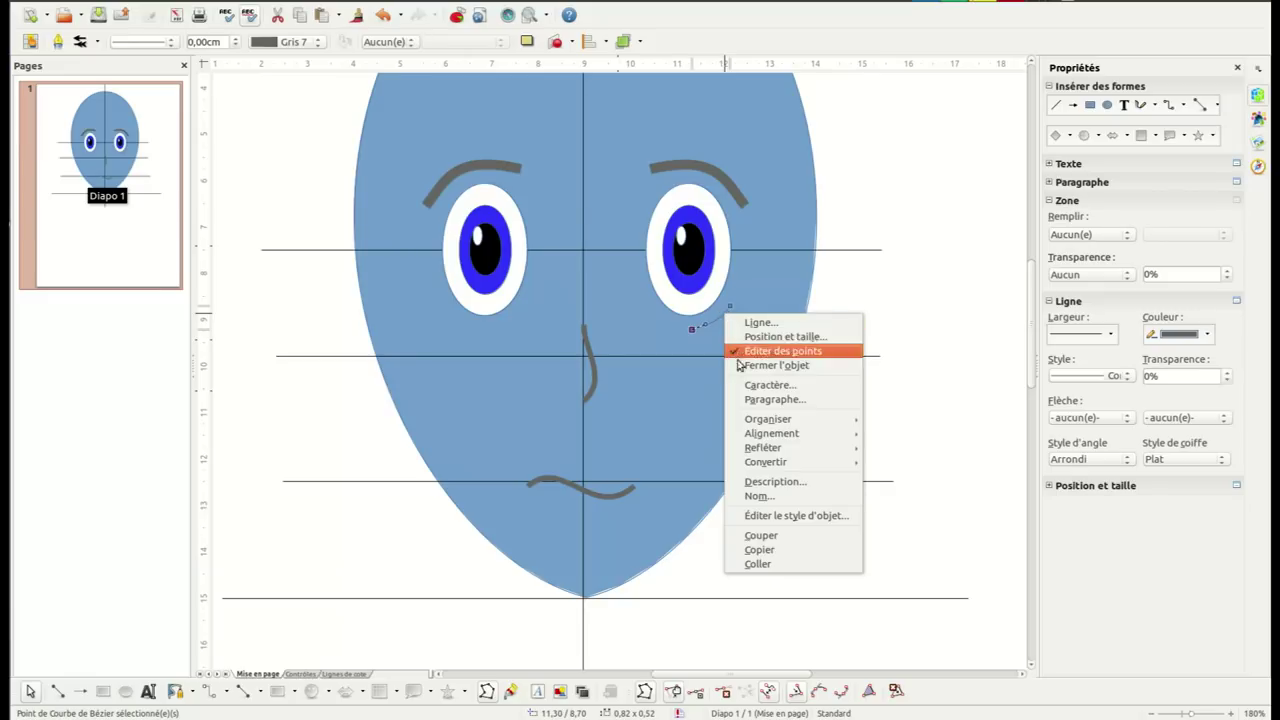
Duplicate the thin curve under the right eye and move the copy beneath the left eye
{"action": "left_click", "coordinate": [776, 558]}
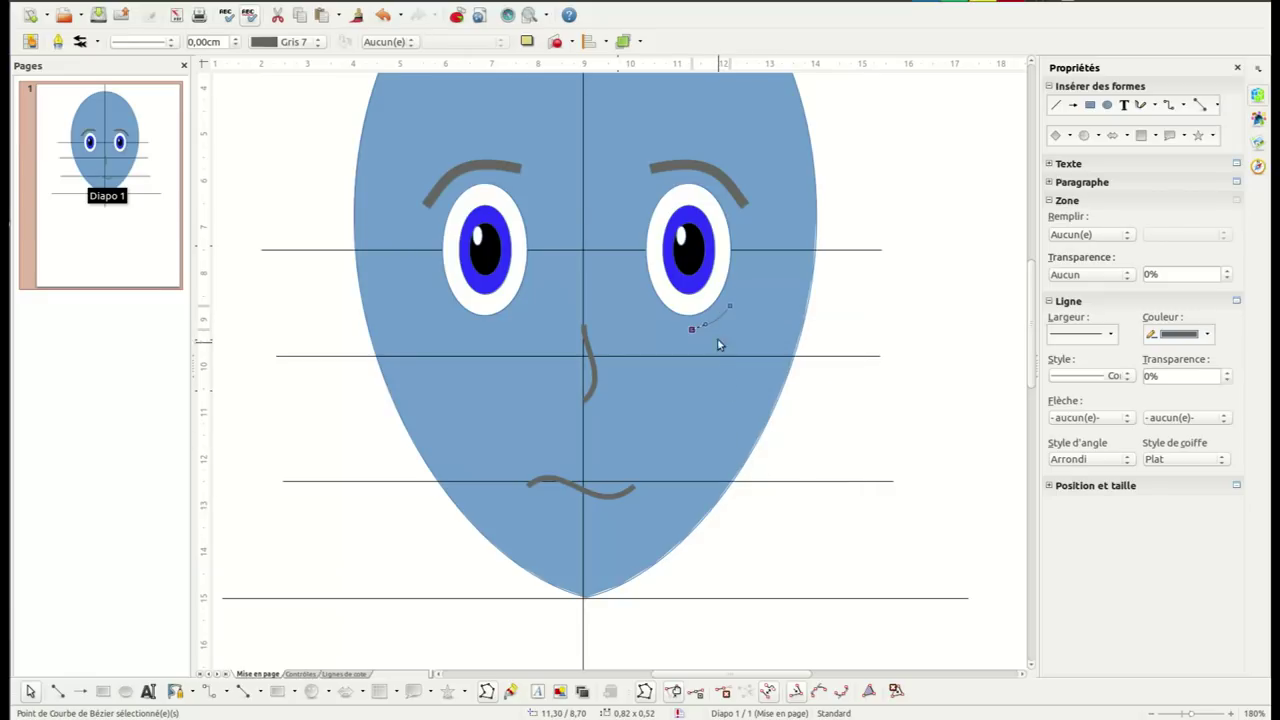
{"action": "left_click", "coordinate": [716, 316]}
{"action": "right_click", "coordinate": [716, 314]}
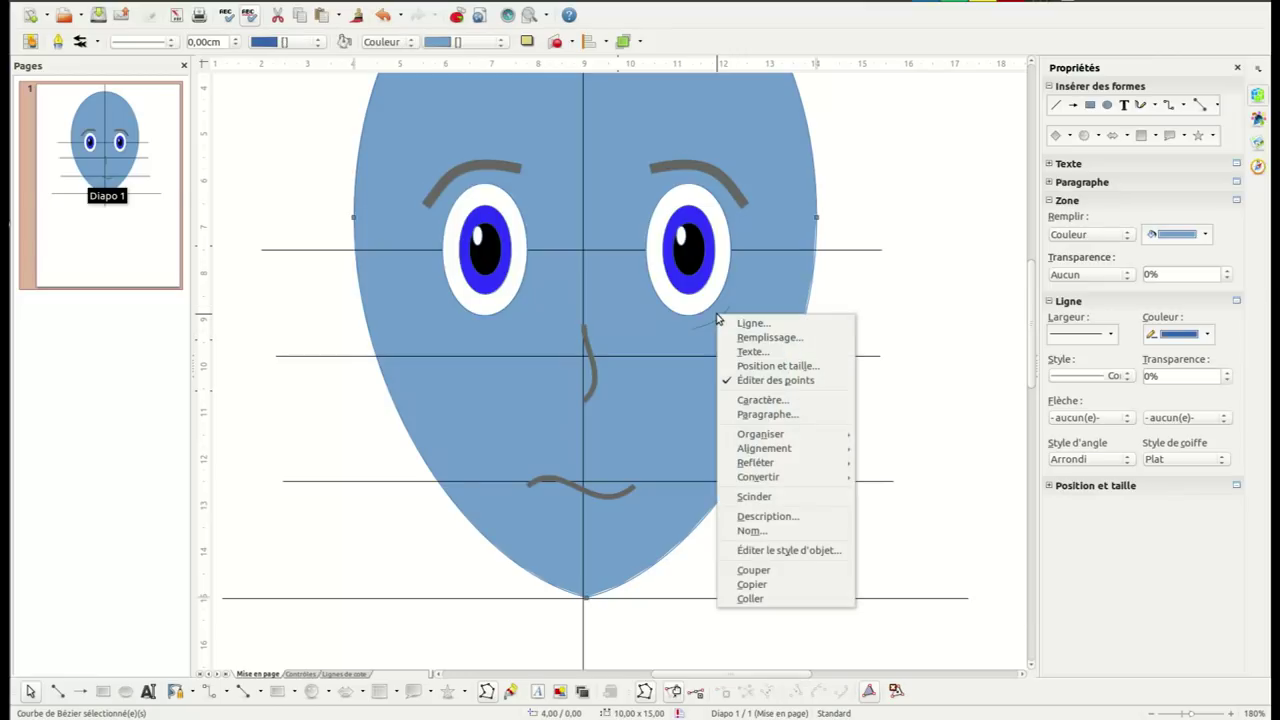
{"action": "left_click", "coordinate": [767, 596]}
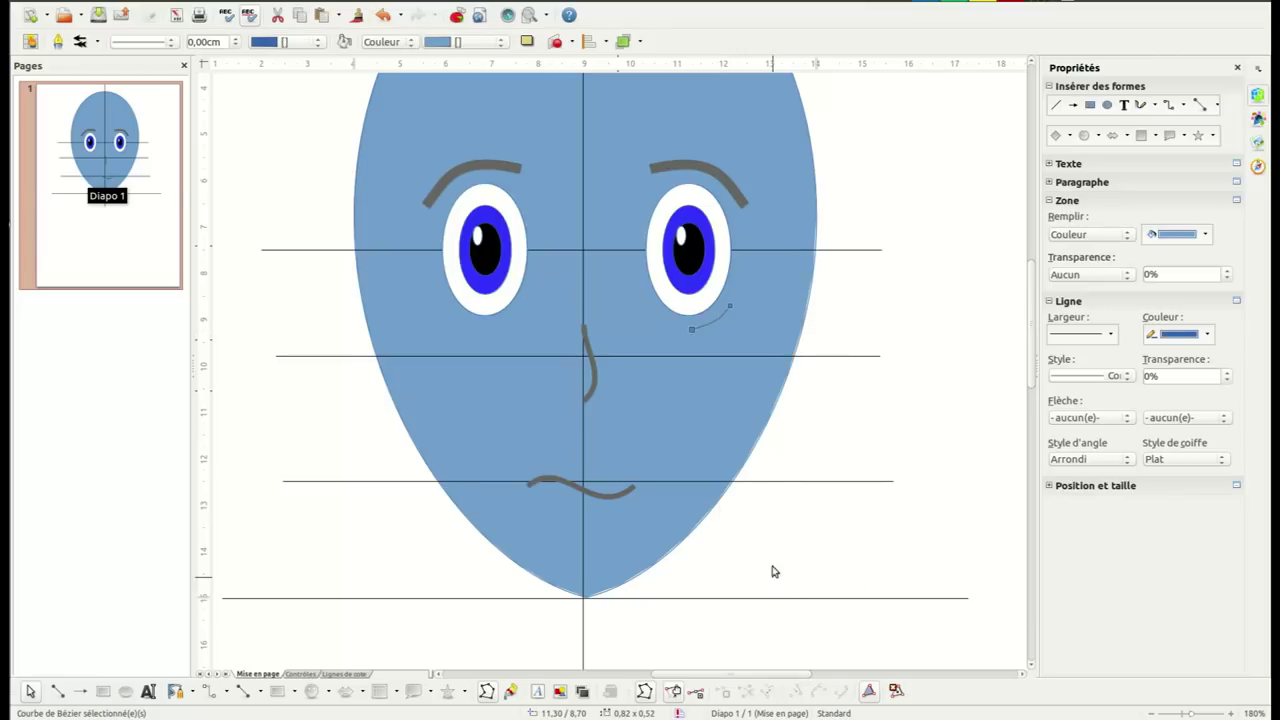
{"action": "left_click_drag", "start_coordinate": [717, 315], "coordinate": [486, 332]}
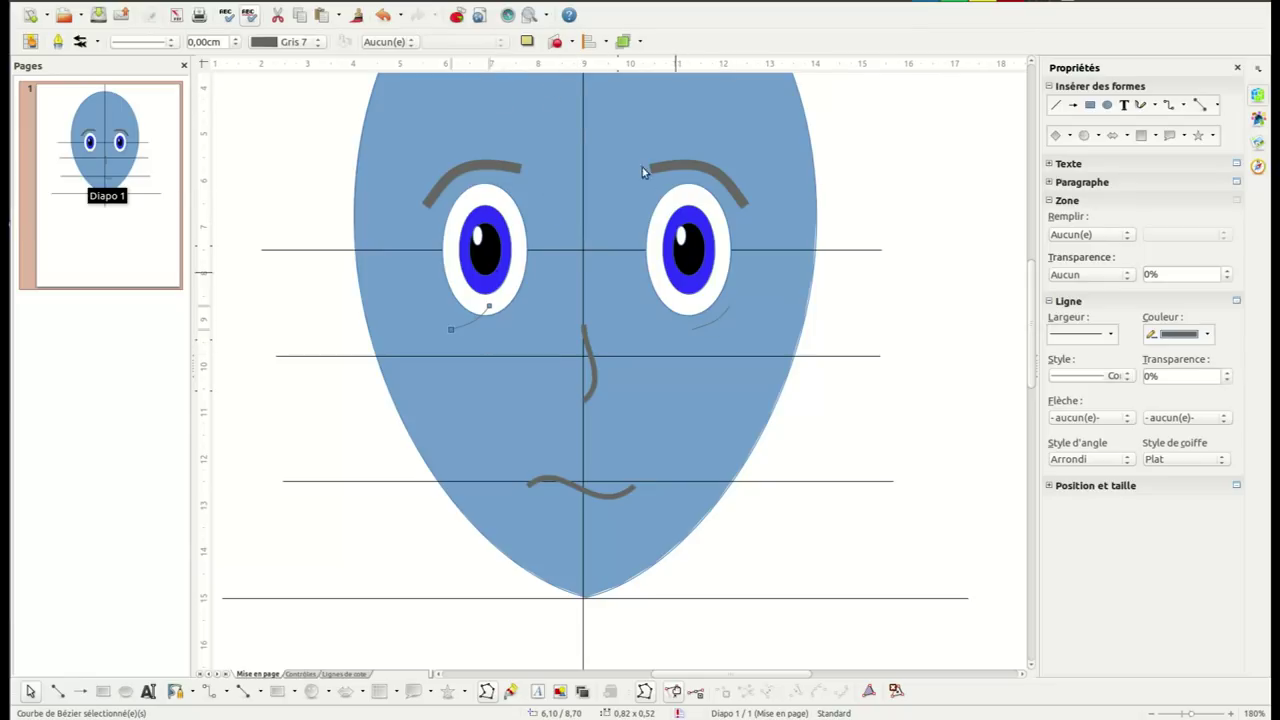
Flip the curve under the left eye horizontally and nudge it about 0.1 cm outward along the eye's lower edge
{"action": "left_click", "coordinate": [557, 42]}
{"action": "left_click_drag", "start_coordinate": [490, 326], "coordinate": [466, 309]}
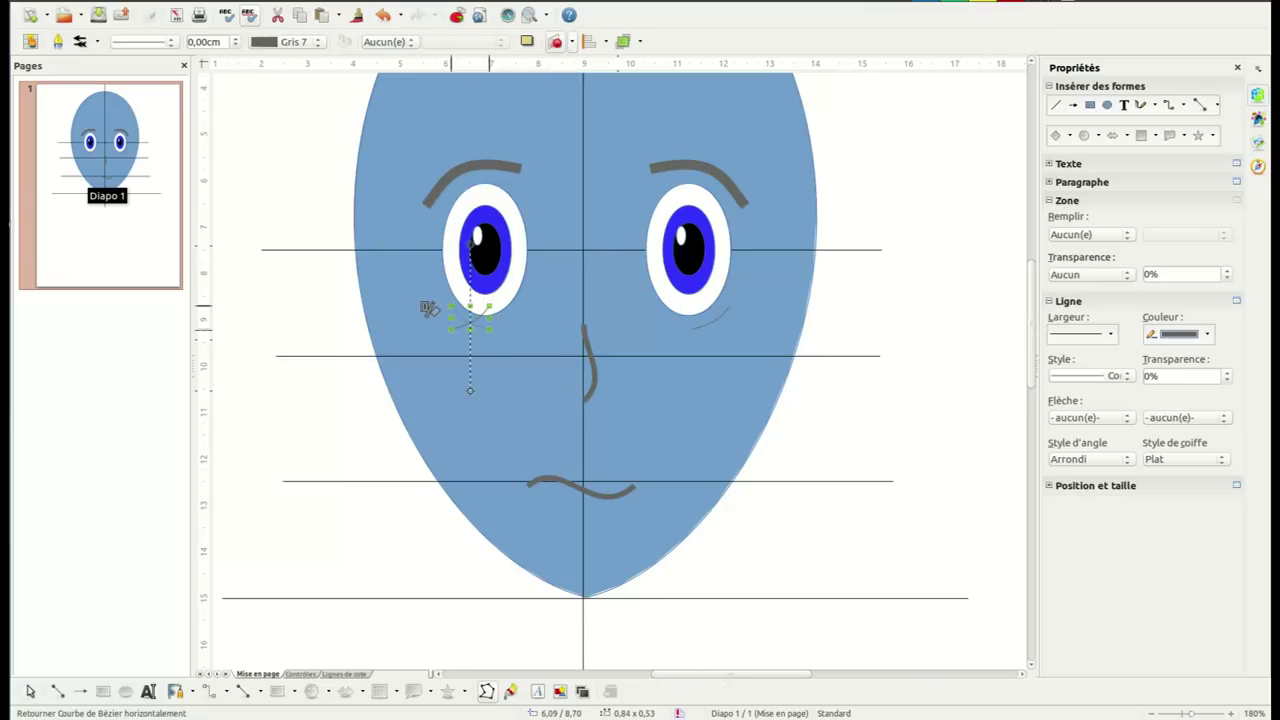
{"action": "left_click_drag", "start_coordinate": [428, 309], "coordinate": [434, 314]}
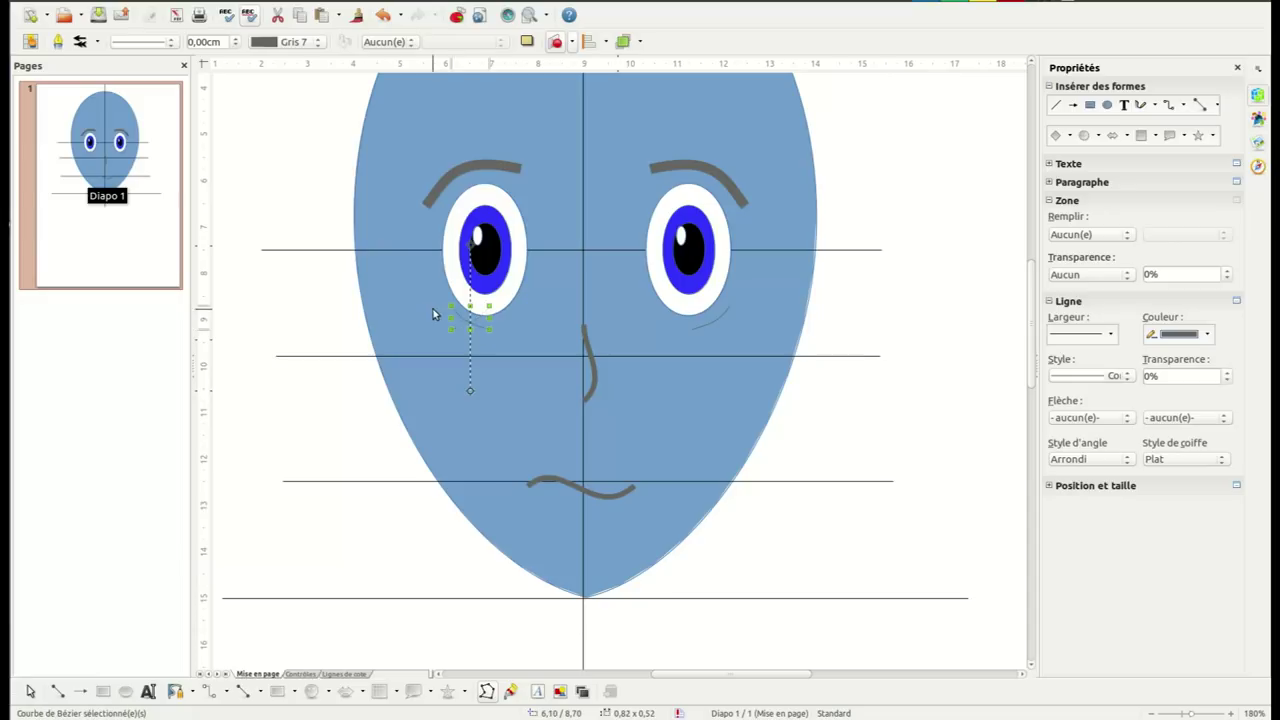
{"action": "left_click", "coordinate": [335, 360]}
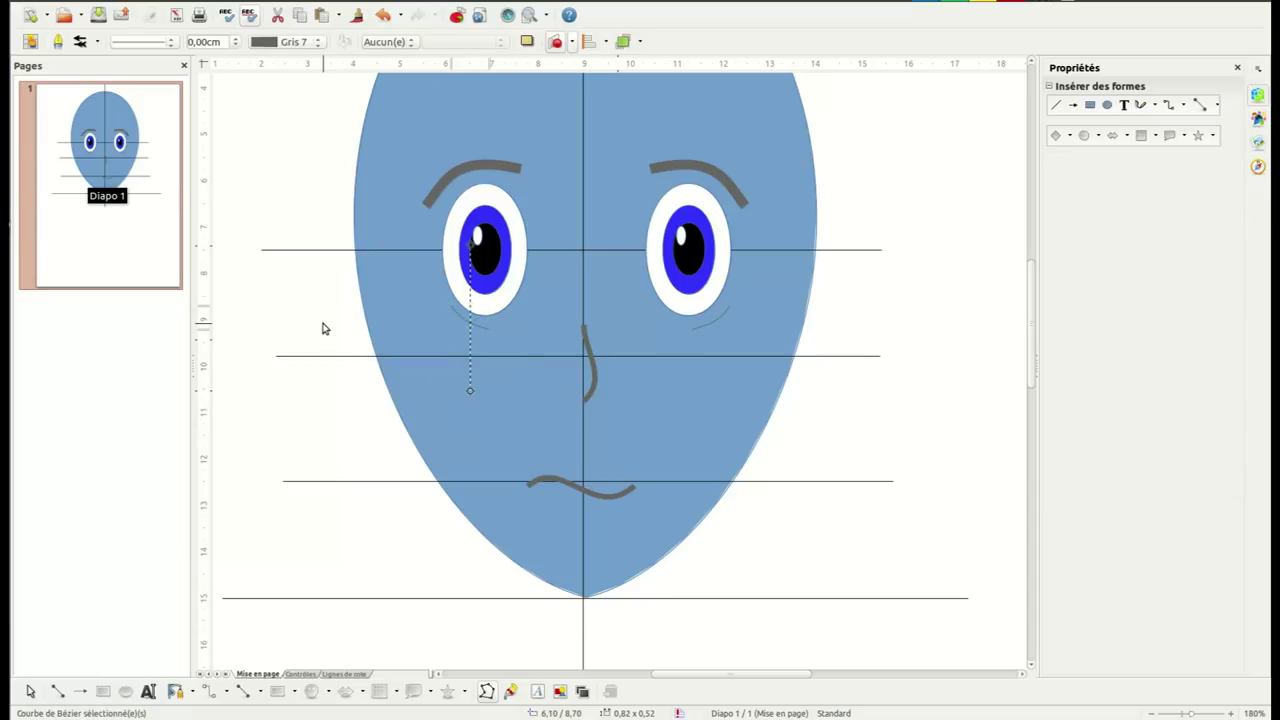
{"action": "left_click", "coordinate": [478, 325]}
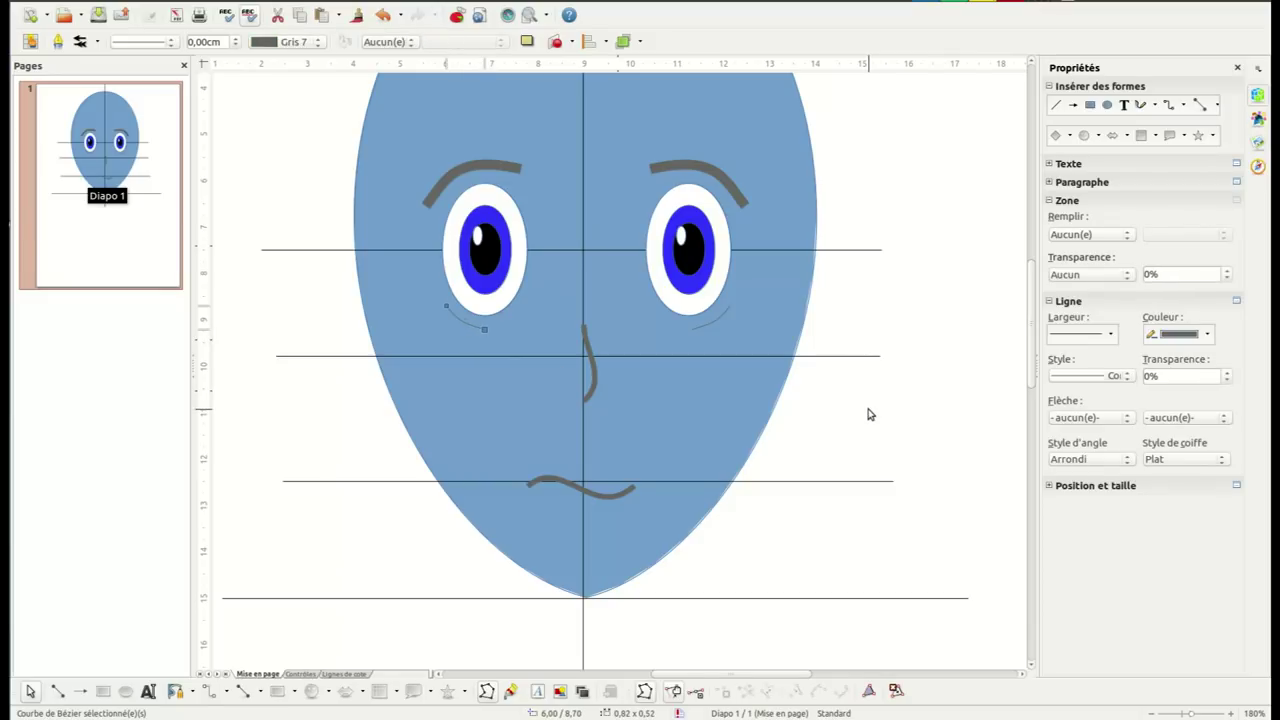
{"action": "left_click", "coordinate": [903, 313]}
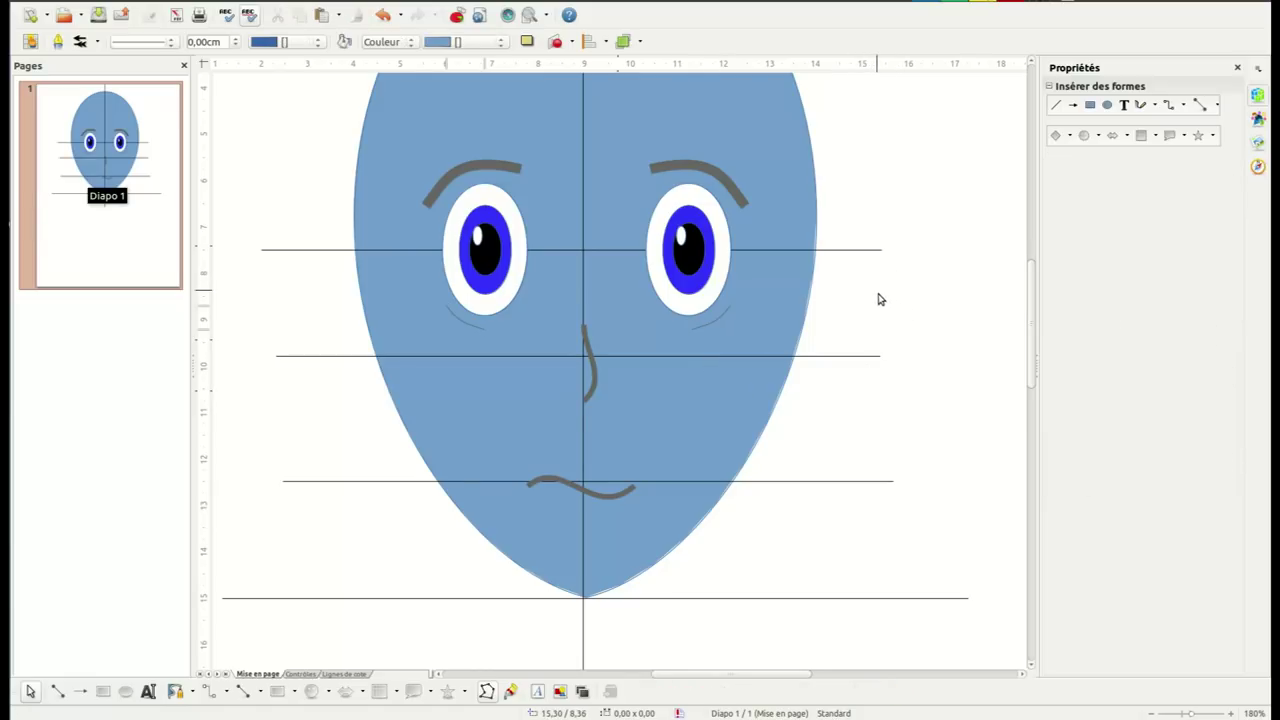
Delete the four horizontal guide lines and the vertical centre line from the face
{"action": "scroll", "coordinate": [882, 305], "scroll_direction": "down", "scroll_amount": 1}
{"action": "scroll", "coordinate": [886, 318], "scroll_direction": "down", "scroll_amount": 1}
{"action": "scroll", "coordinate": [891, 350], "scroll_direction": "down", "scroll_amount": 1}
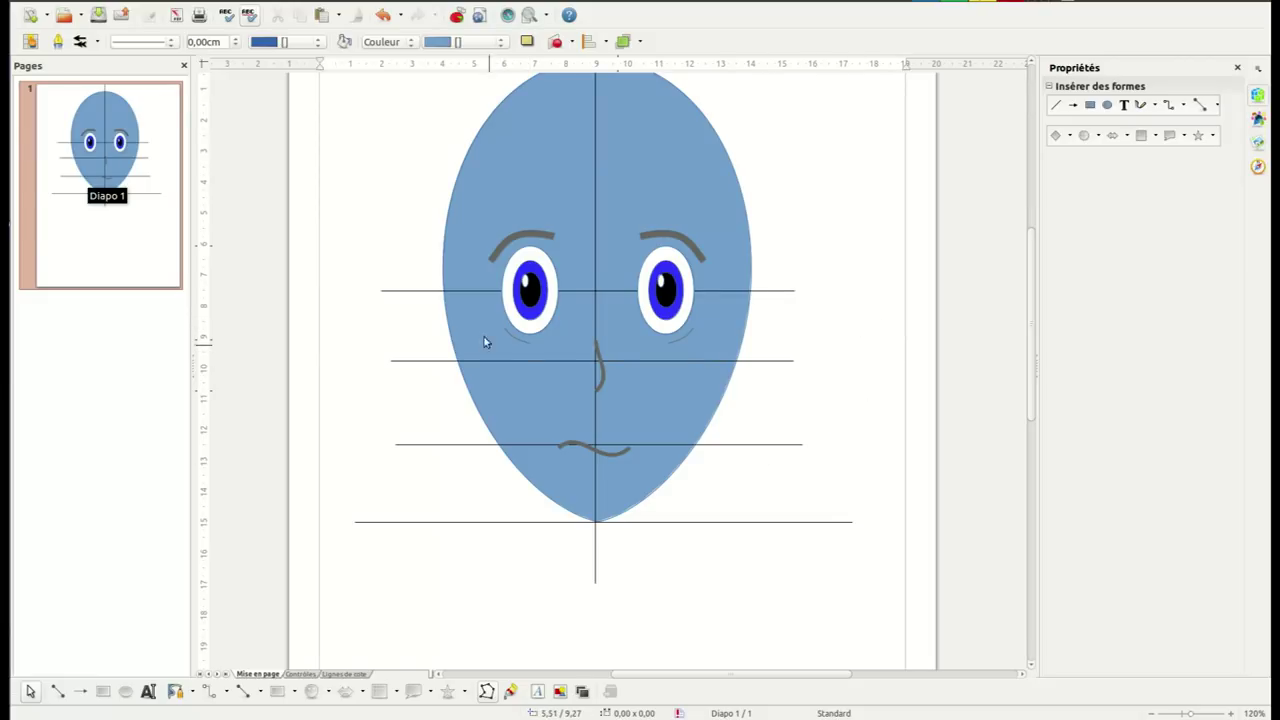
{"action": "left_click", "coordinate": [393, 291]}
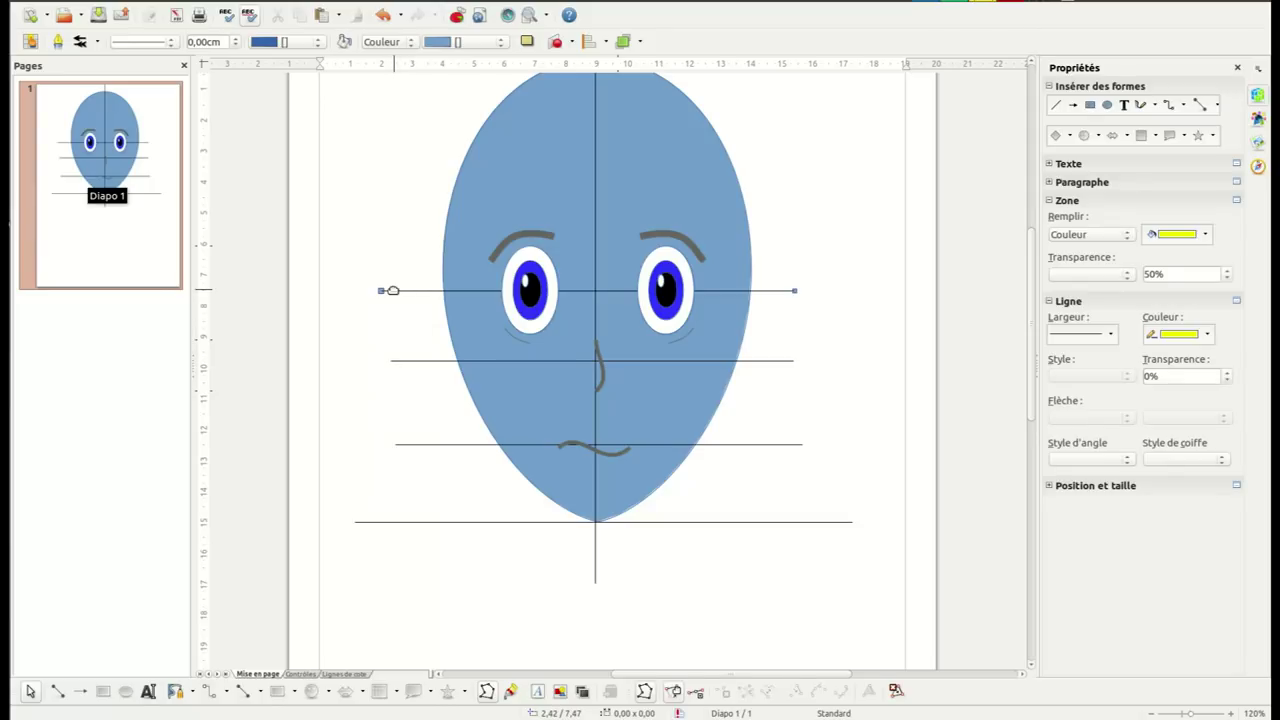
{"action": "key", "text": "Delete"}
{"action": "left_click", "coordinate": [405, 362]}
{"action": "key", "text": "Delete"}
{"action": "left_click", "coordinate": [421, 444]}
{"action": "key", "text": "Delete"}
{"action": "left_click", "coordinate": [434, 522]}
{"action": "key", "text": "Delete"}
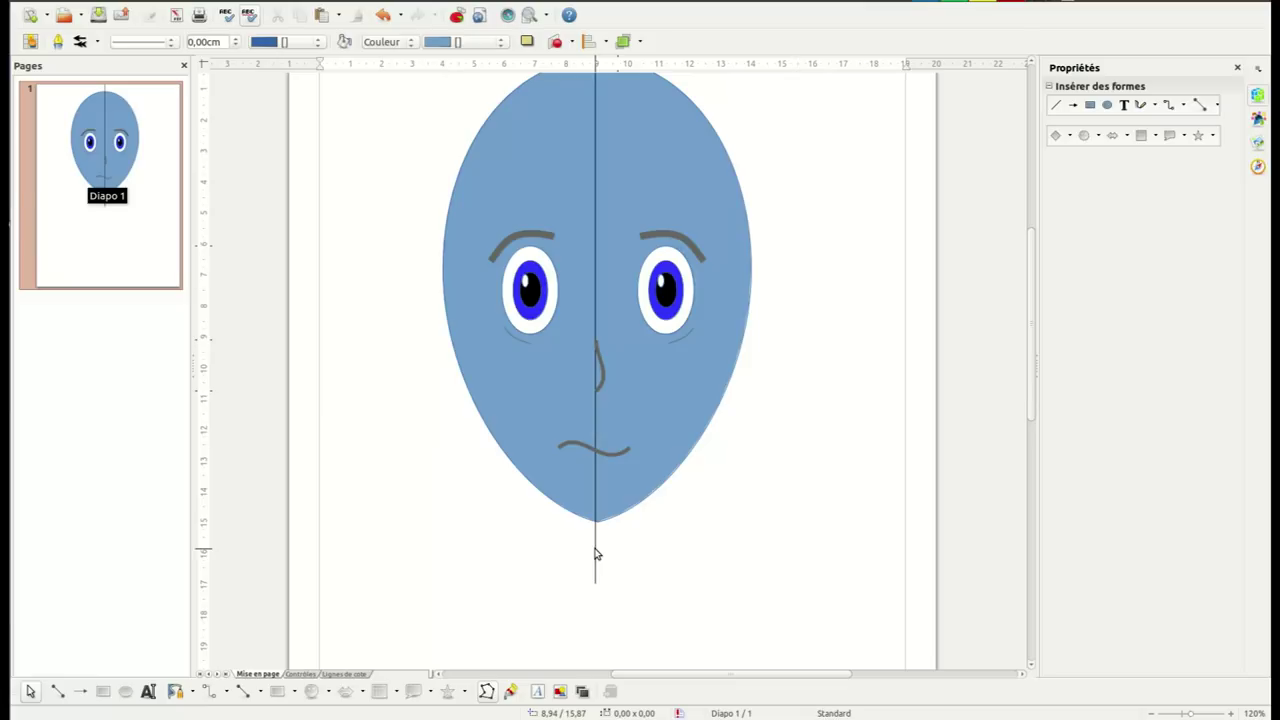
{"action": "left_click", "coordinate": [595, 553]}
{"action": "key", "text": "Delete"}
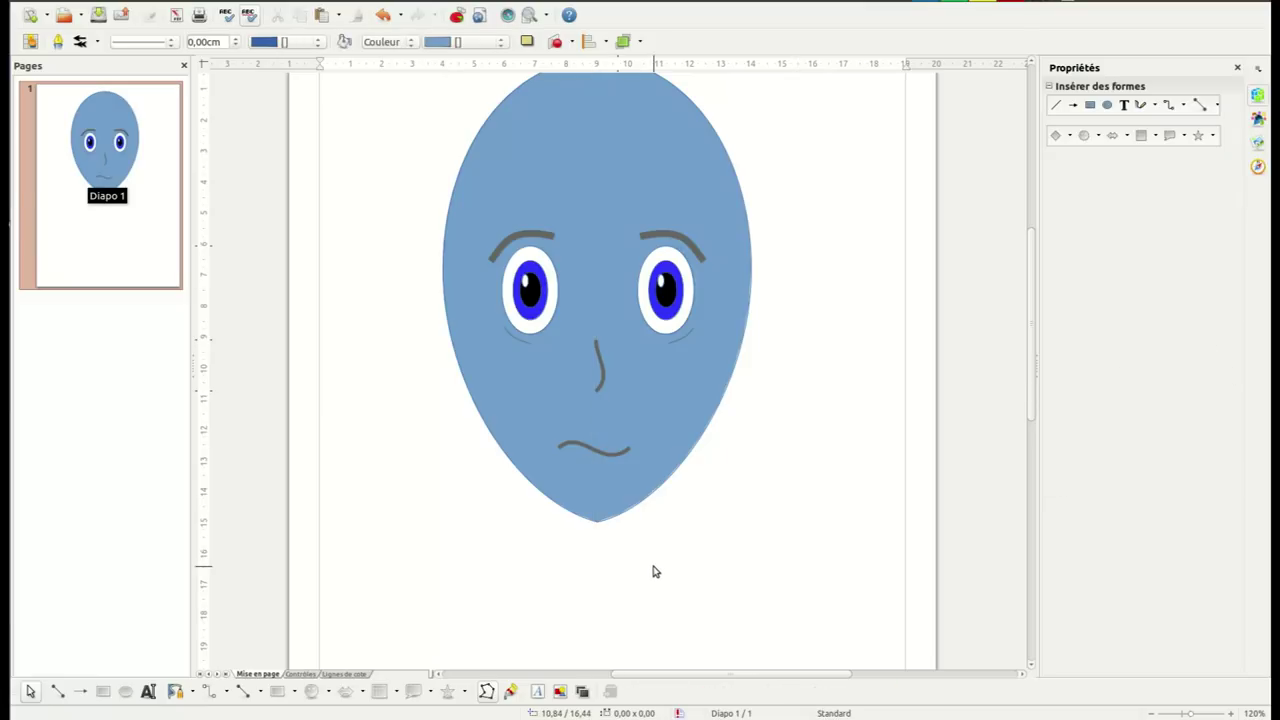
Set the default fill colour for new shapes to Jaune 2
{"action": "scroll", "coordinate": [810, 575], "scroll_direction": "up", "scroll_amount": 2}
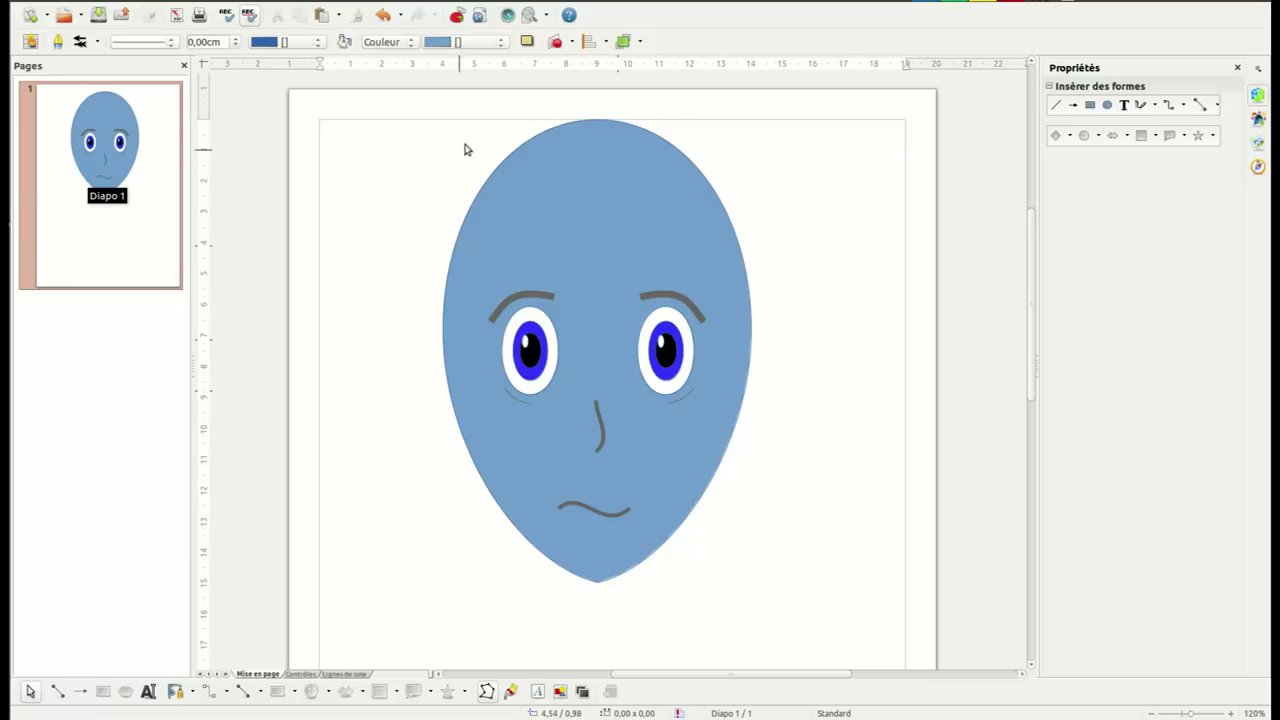
{"action": "left_click", "coordinate": [481, 44]}
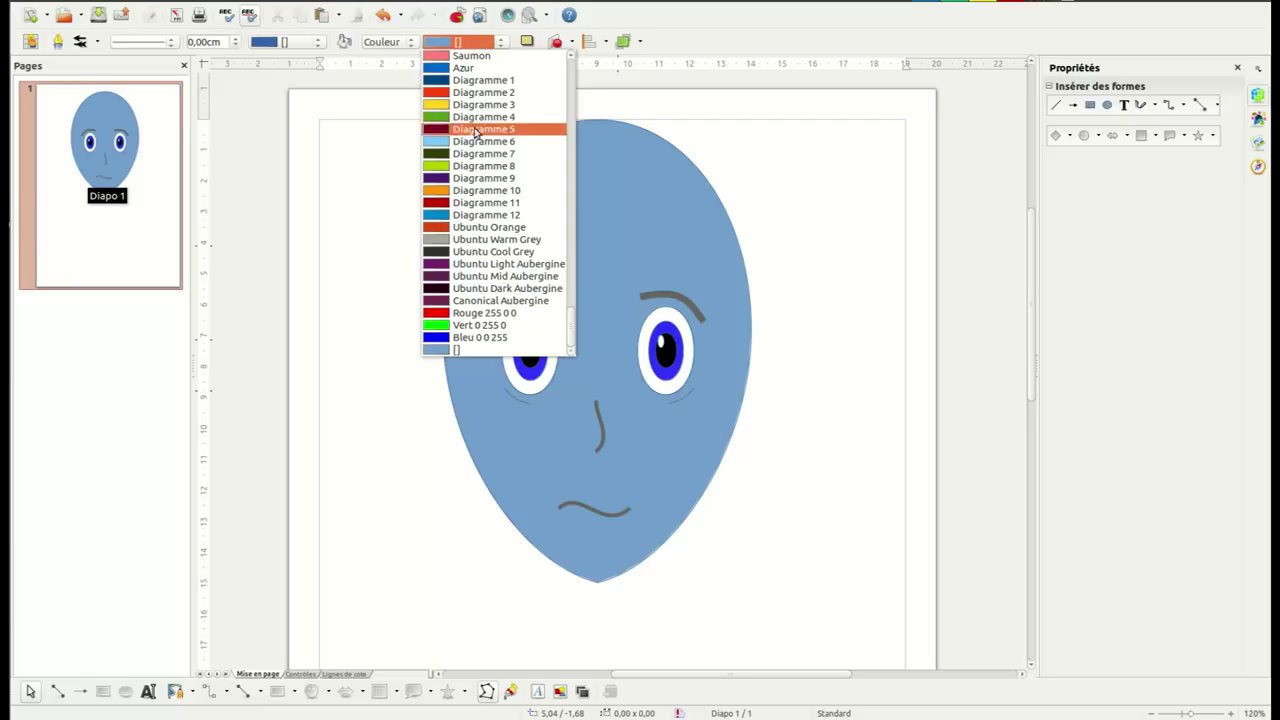
{"action": "scroll", "coordinate": [512, 135], "scroll_direction": "up", "scroll_amount": 10}
{"action": "scroll", "coordinate": [512, 140], "scroll_direction": "up", "scroll_amount": 14}
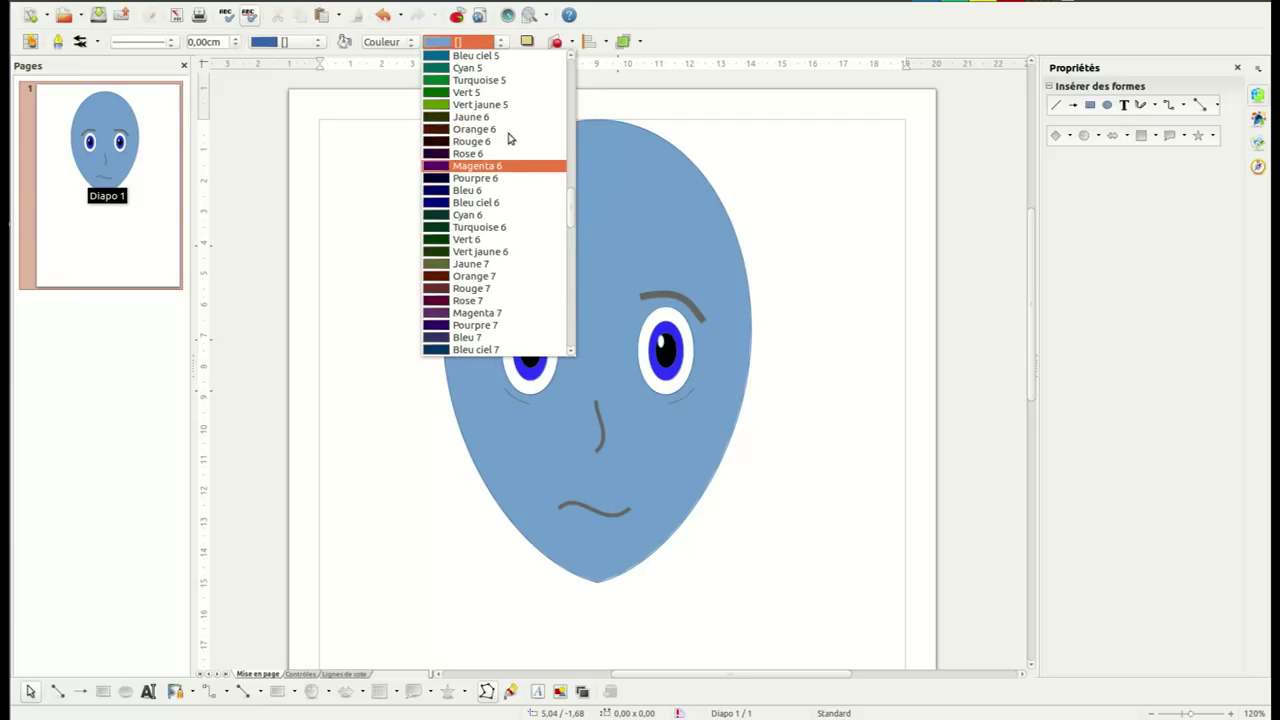
{"action": "scroll", "coordinate": [512, 150], "scroll_direction": "up", "scroll_amount": 4}
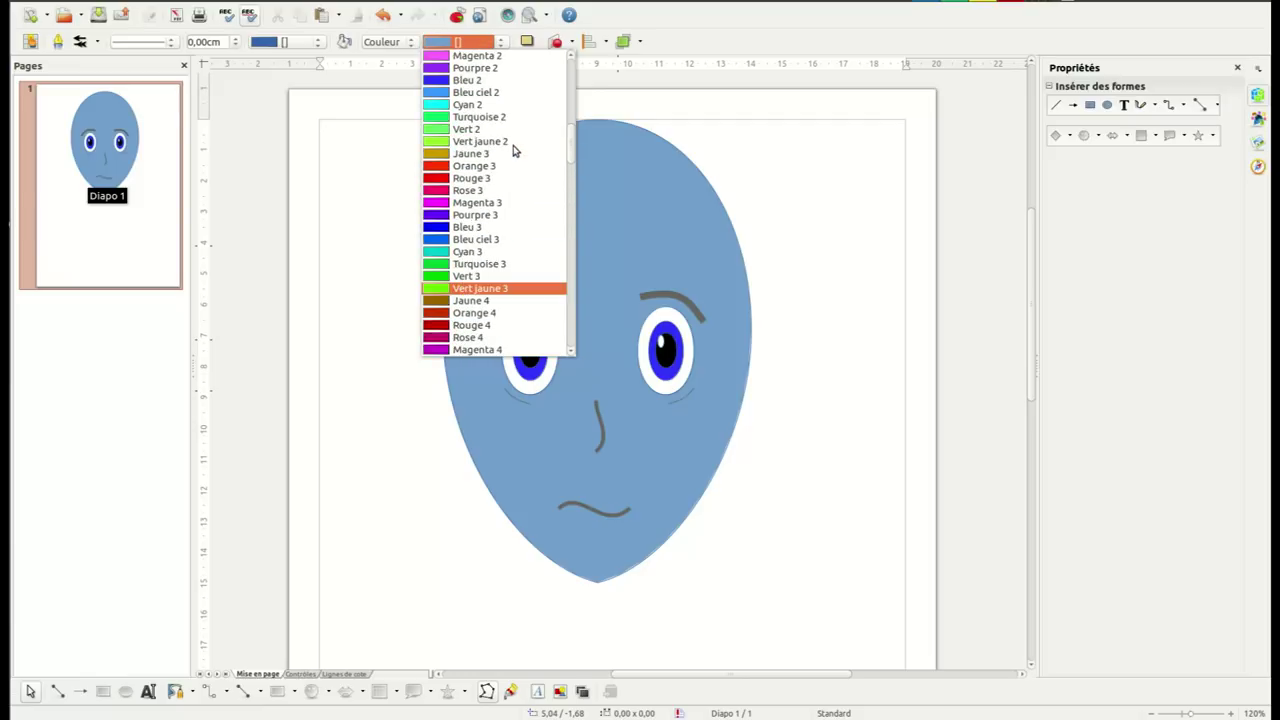
{"action": "scroll", "coordinate": [514, 150], "scroll_direction": "up", "scroll_amount": 4}
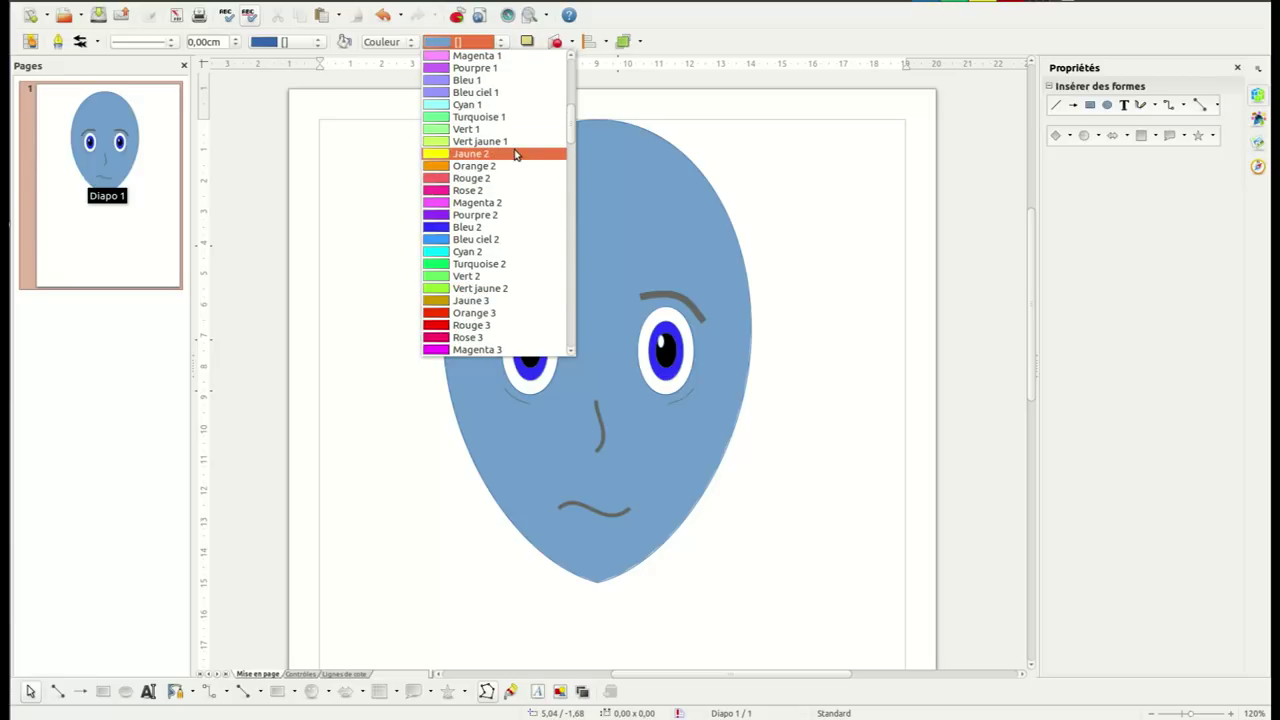
{"action": "scroll", "coordinate": [515, 153], "scroll_direction": "up", "scroll_amount": 3}
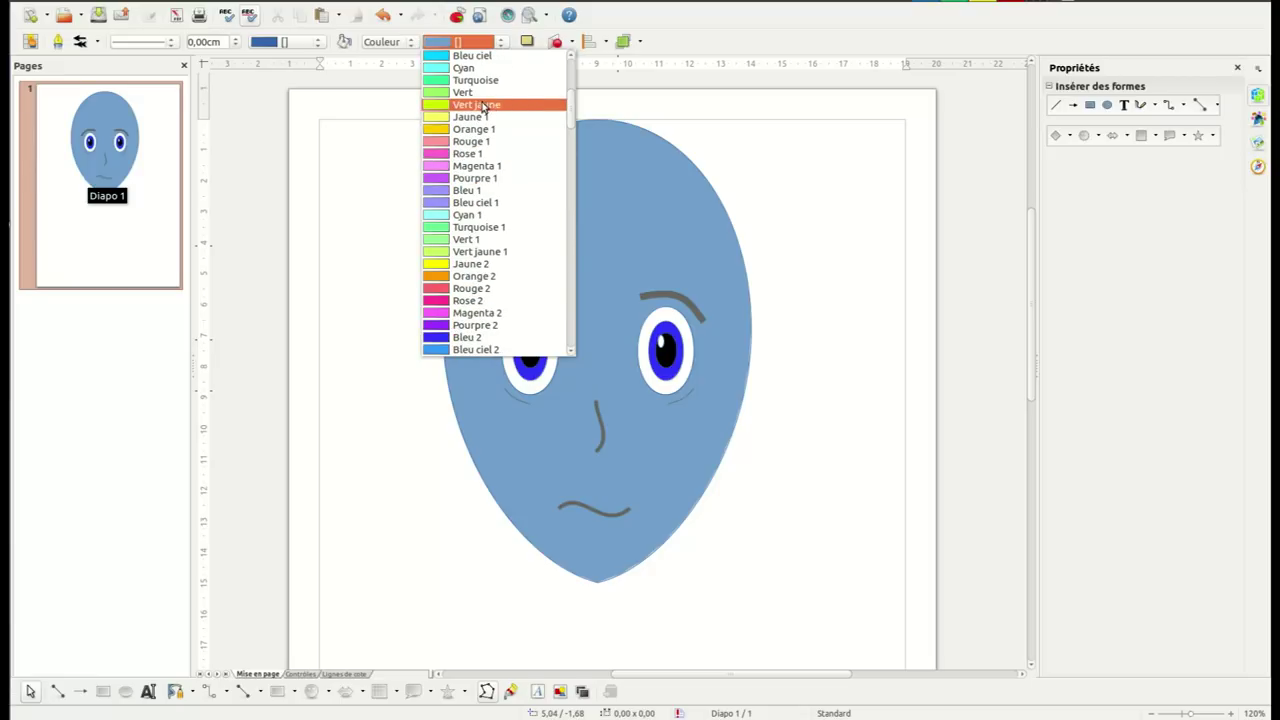
{"action": "scroll", "coordinate": [522, 240], "scroll_direction": "up", "scroll_amount": 3}
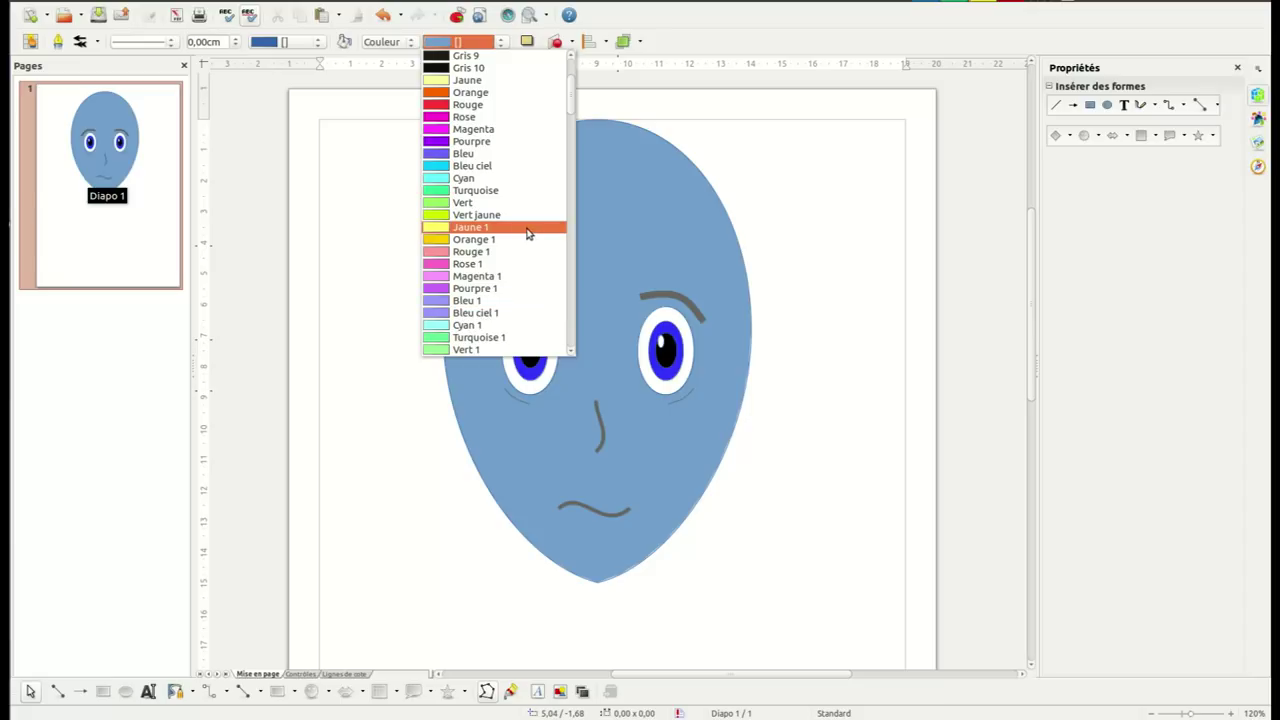
{"action": "scroll", "coordinate": [540, 254], "scroll_direction": "down", "scroll_amount": 2}
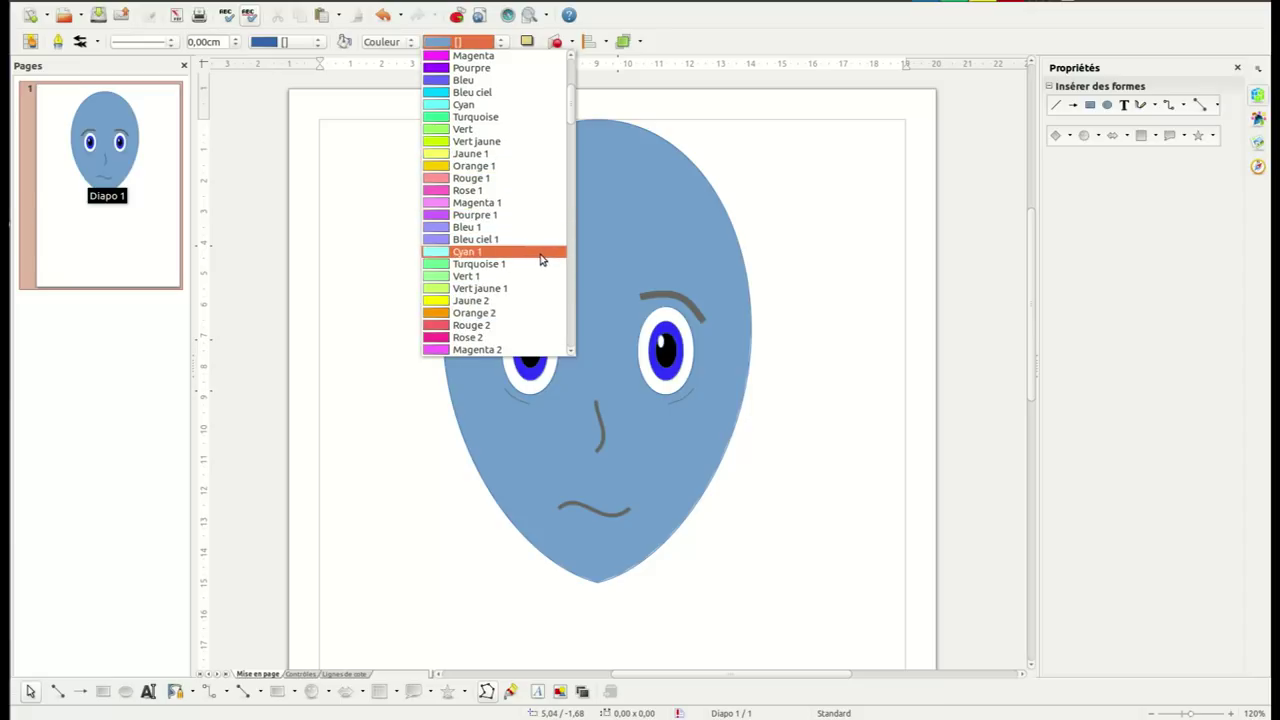
{"action": "left_click", "coordinate": [479, 303]}
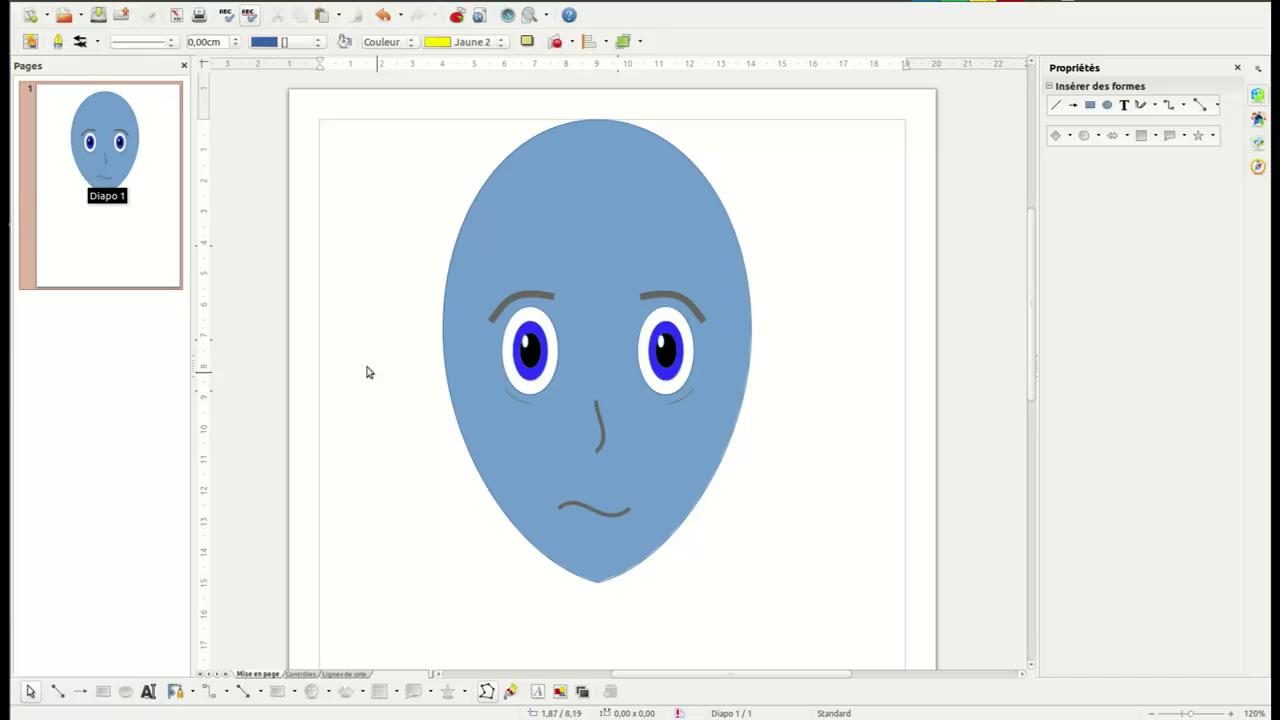
Start a filled polygon for the hair, drawing its jagged strand tips beside and below the left eye
{"action": "left_click", "coordinate": [193, 693]}
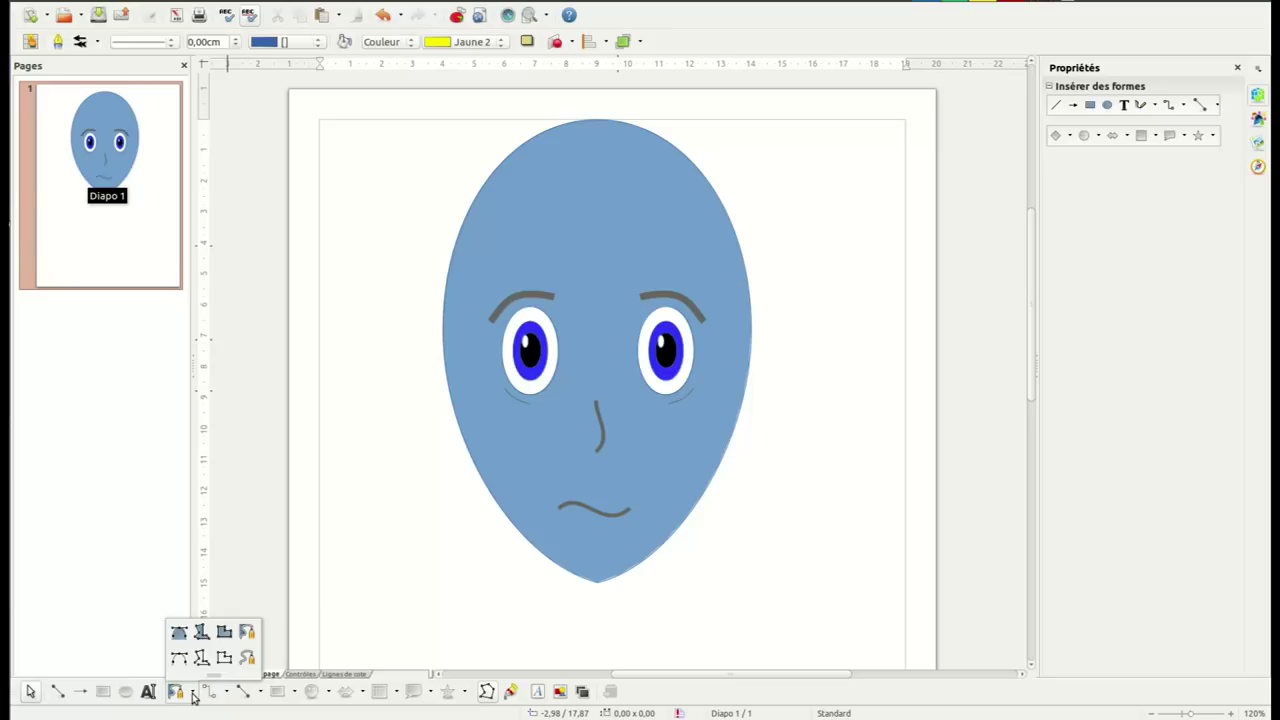
{"action": "left_click", "coordinate": [201, 636]}
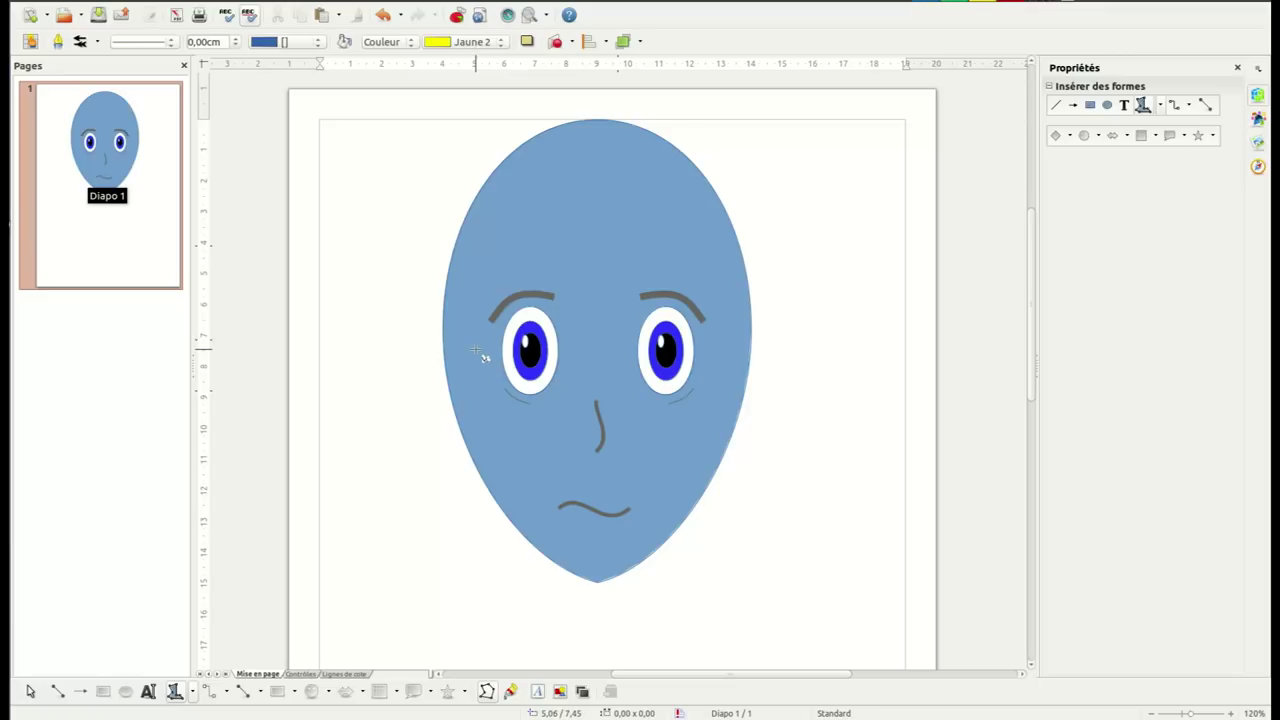
{"action": "left_click_drag", "start_coordinate": [480, 345], "coordinate": [483, 423]}
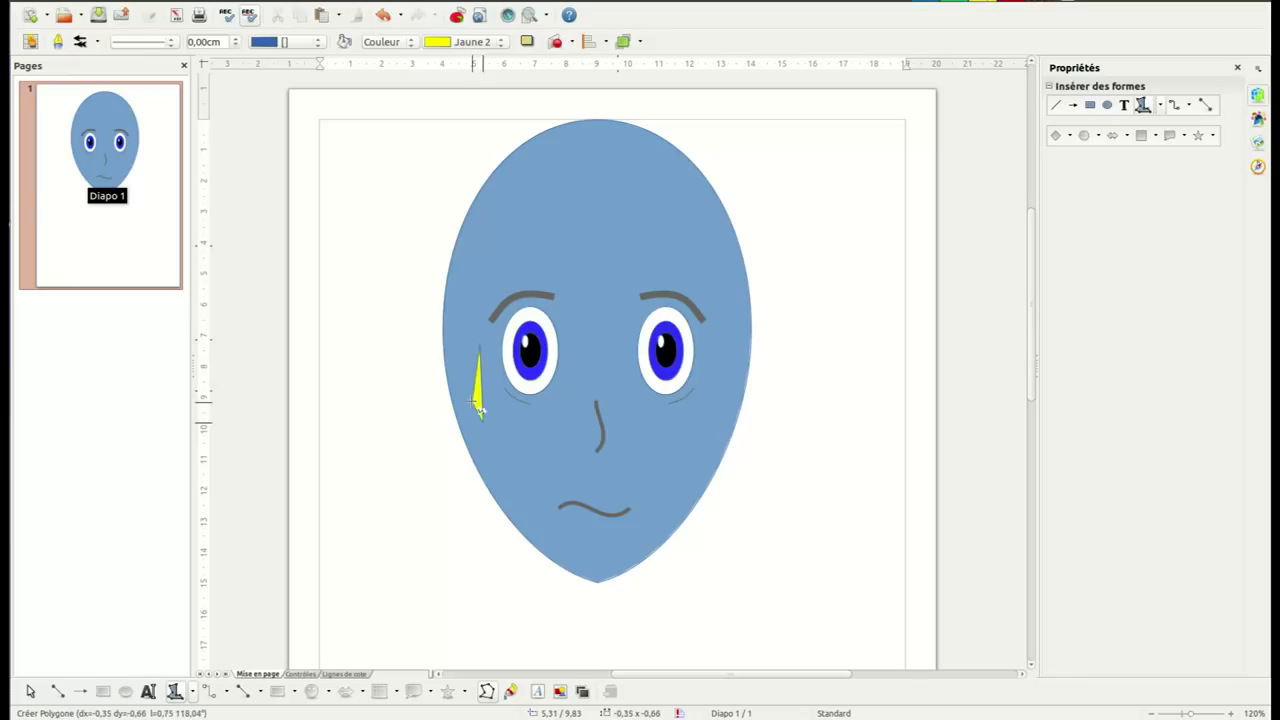
{"action": "left_click", "coordinate": [463, 358]}
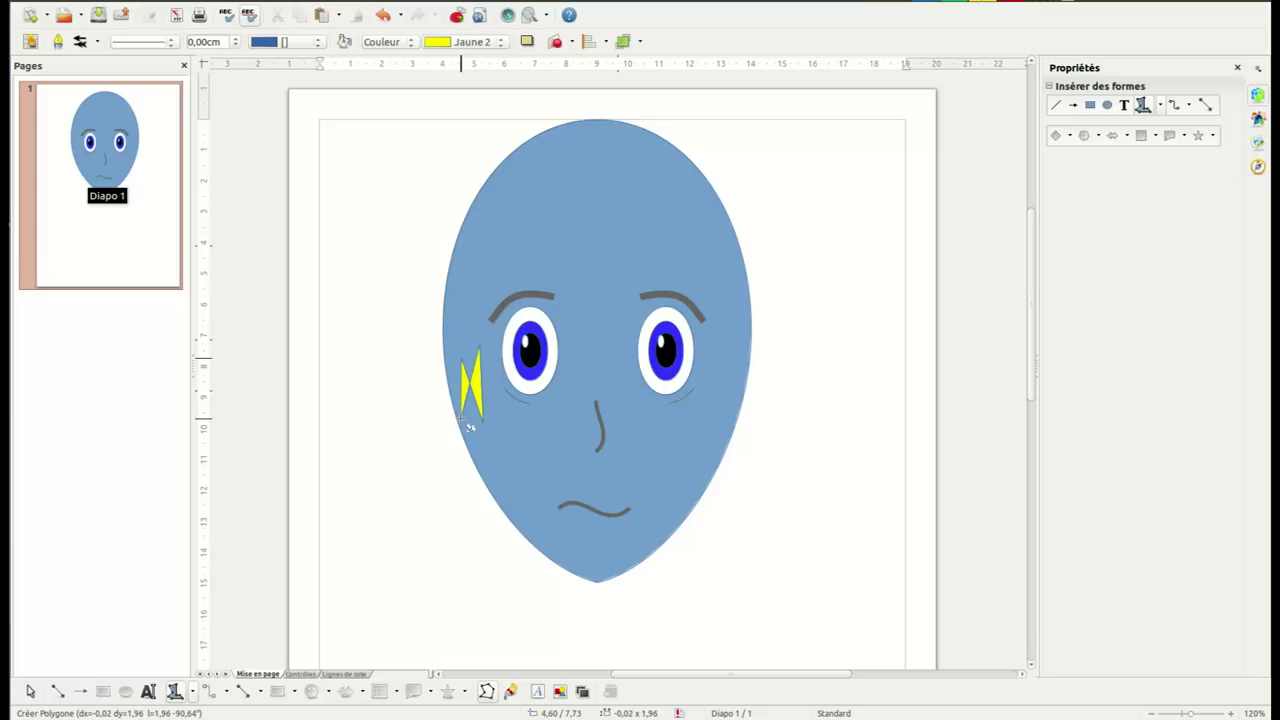
{"action": "left_click", "coordinate": [462, 418]}
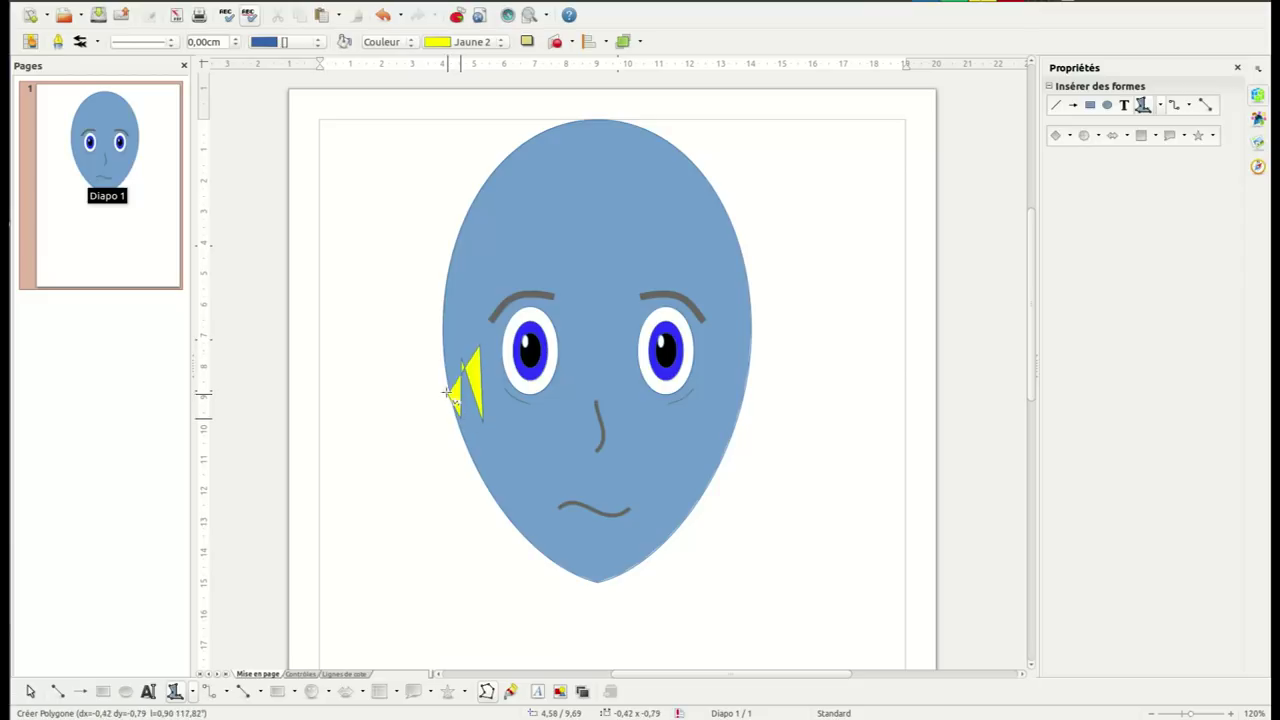
{"action": "left_click", "coordinate": [447, 339]}
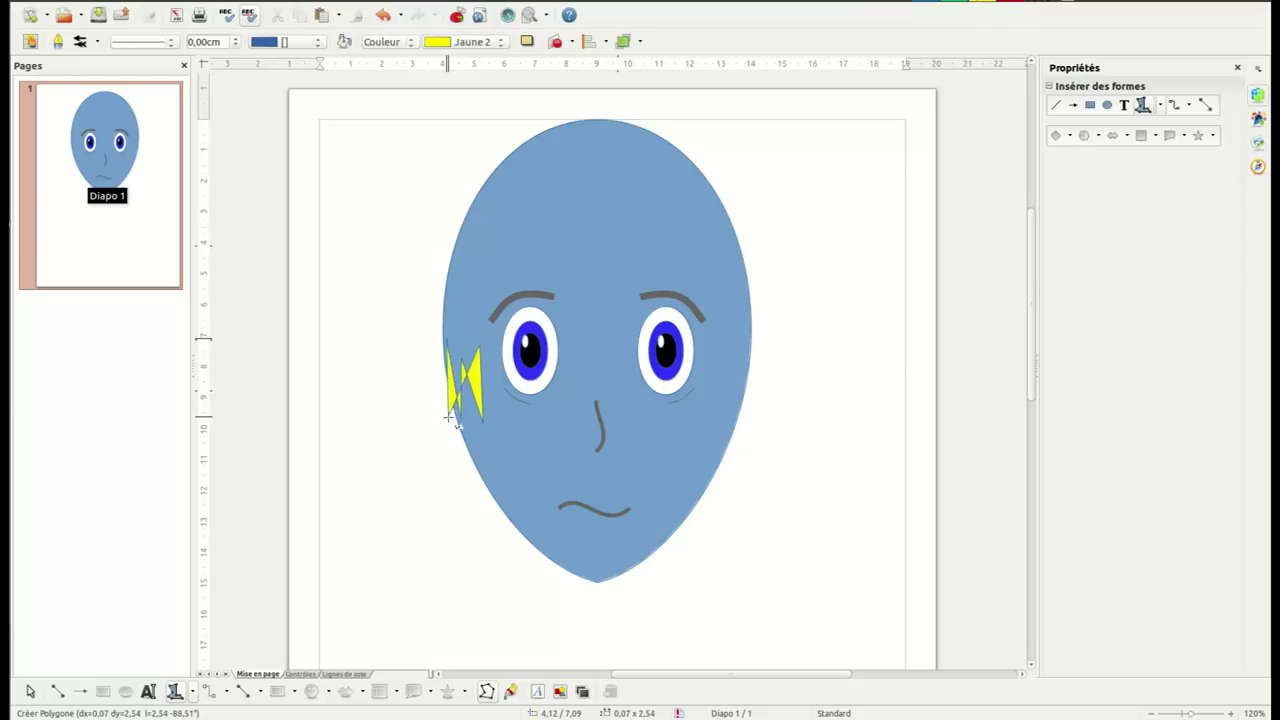
{"action": "left_click", "coordinate": [451, 419]}
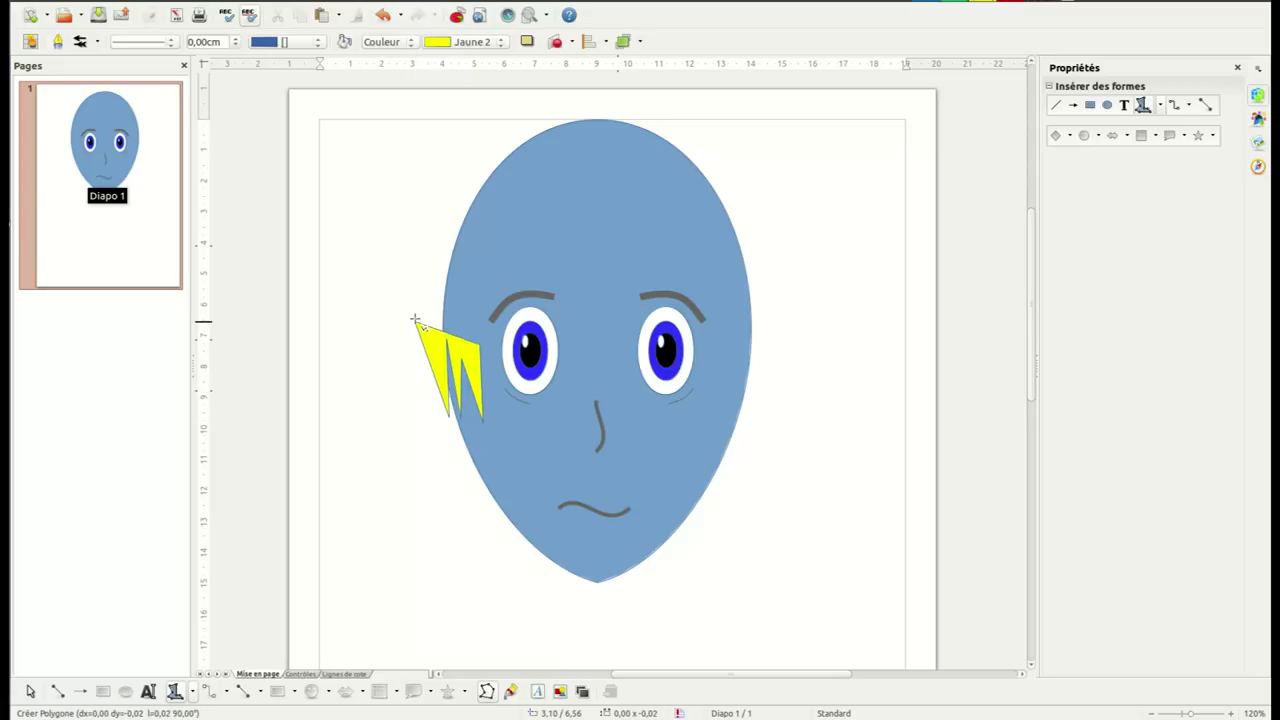
Continue the hair polygon's outer outline up the left side of the head, over the top and down to the upper right
{"action": "left_click", "coordinate": [427, 212]}
{"action": "left_click", "coordinate": [491, 120]}
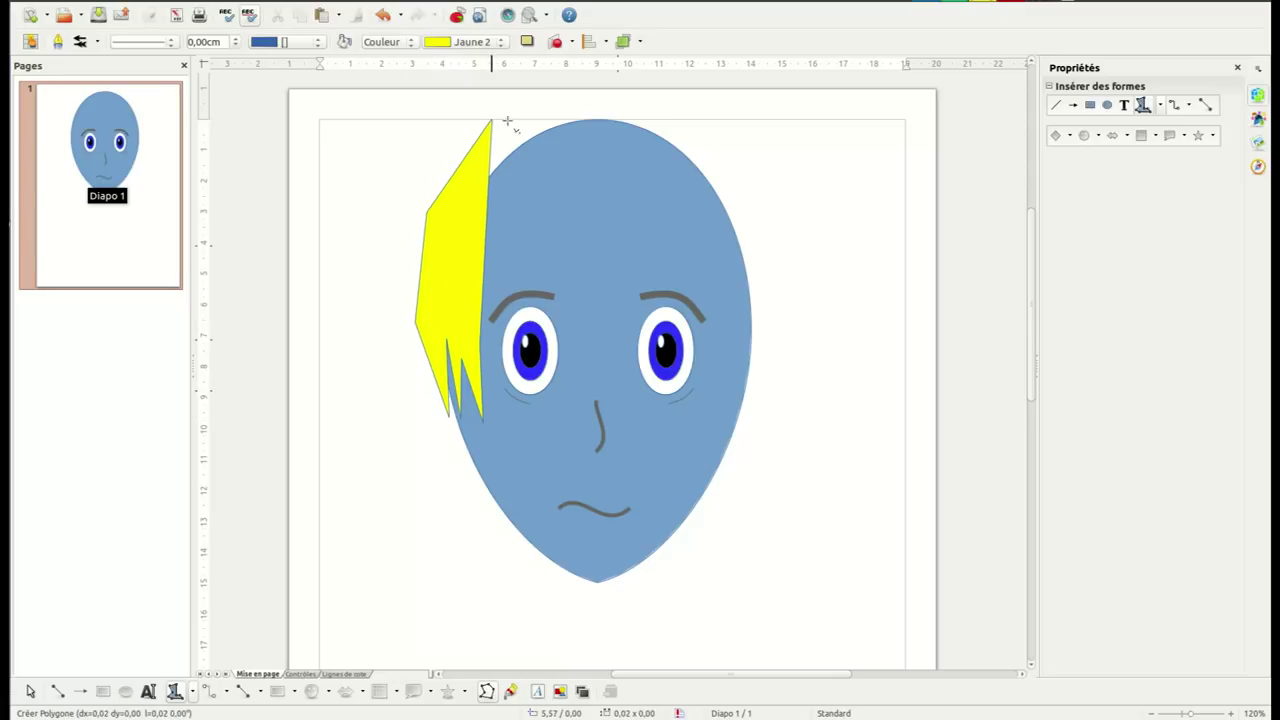
{"action": "left_click", "coordinate": [611, 96]}
{"action": "left_click", "coordinate": [736, 127]}
{"action": "left_click", "coordinate": [782, 213]}
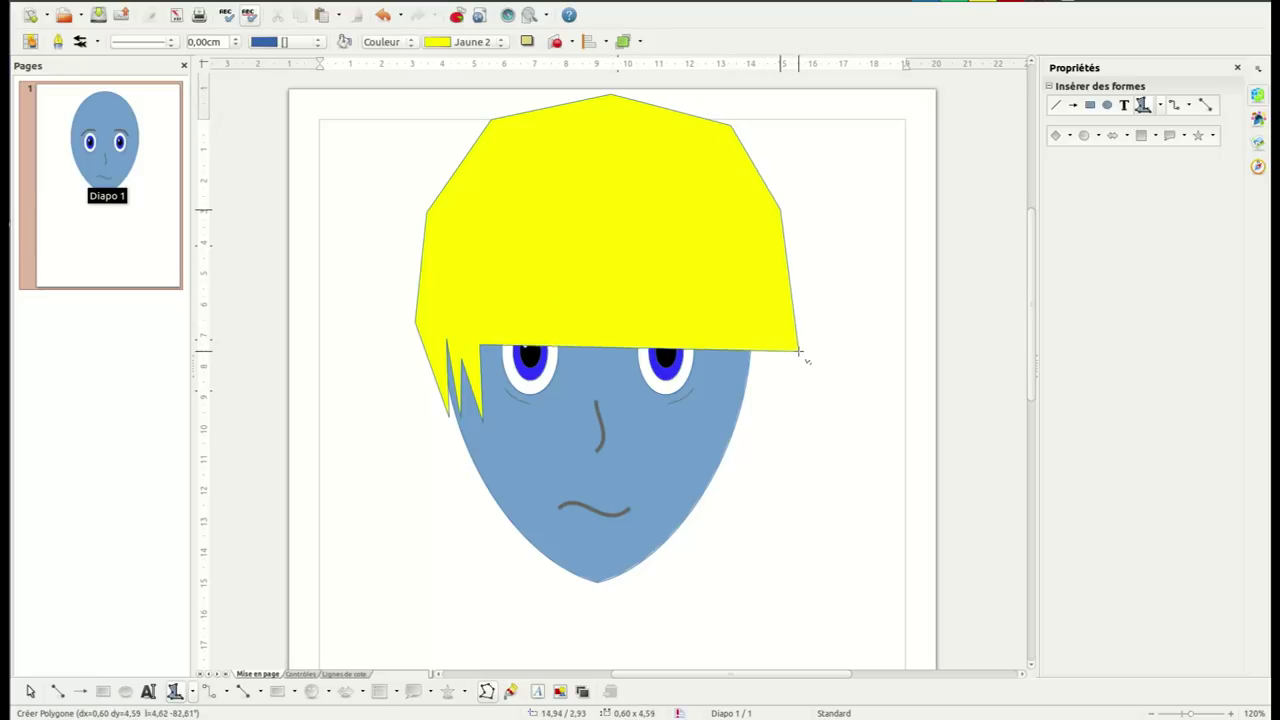
Add the long jagged strand tips of the hair polygon along the right side of the face
{"action": "left_click", "coordinate": [787, 463]}
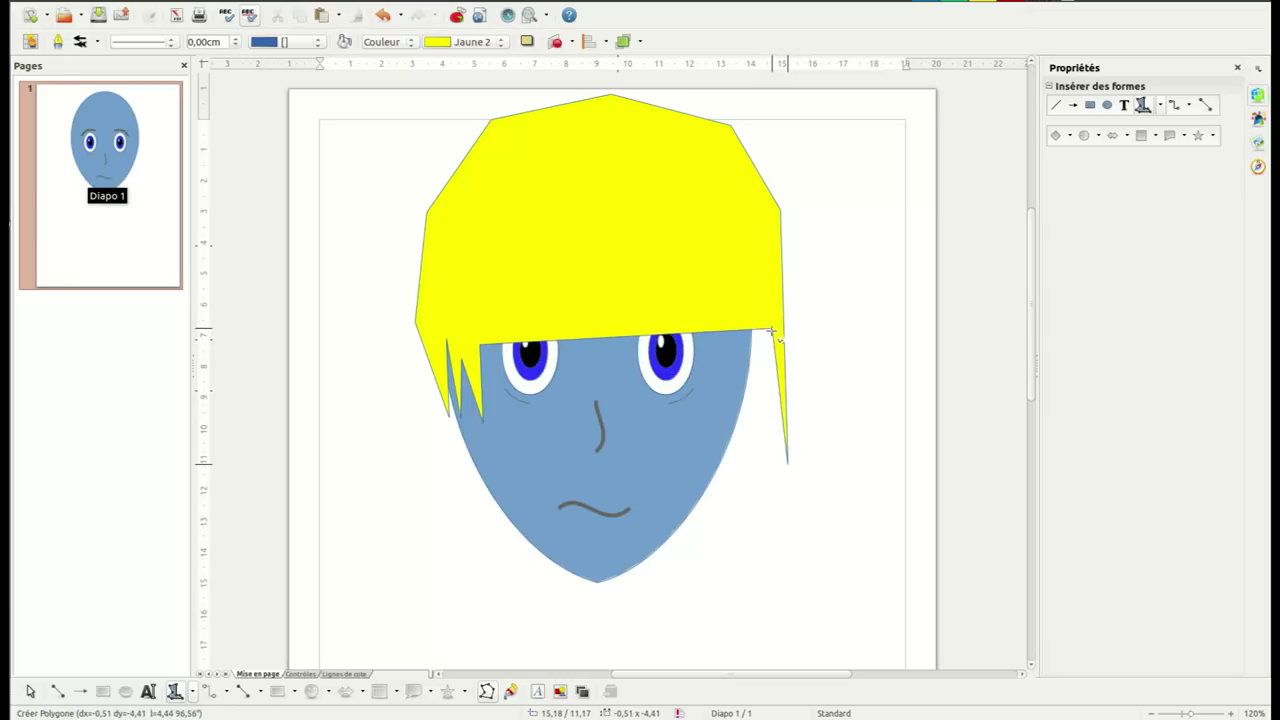
{"action": "left_click", "coordinate": [768, 354]}
{"action": "left_click", "coordinate": [765, 423]}
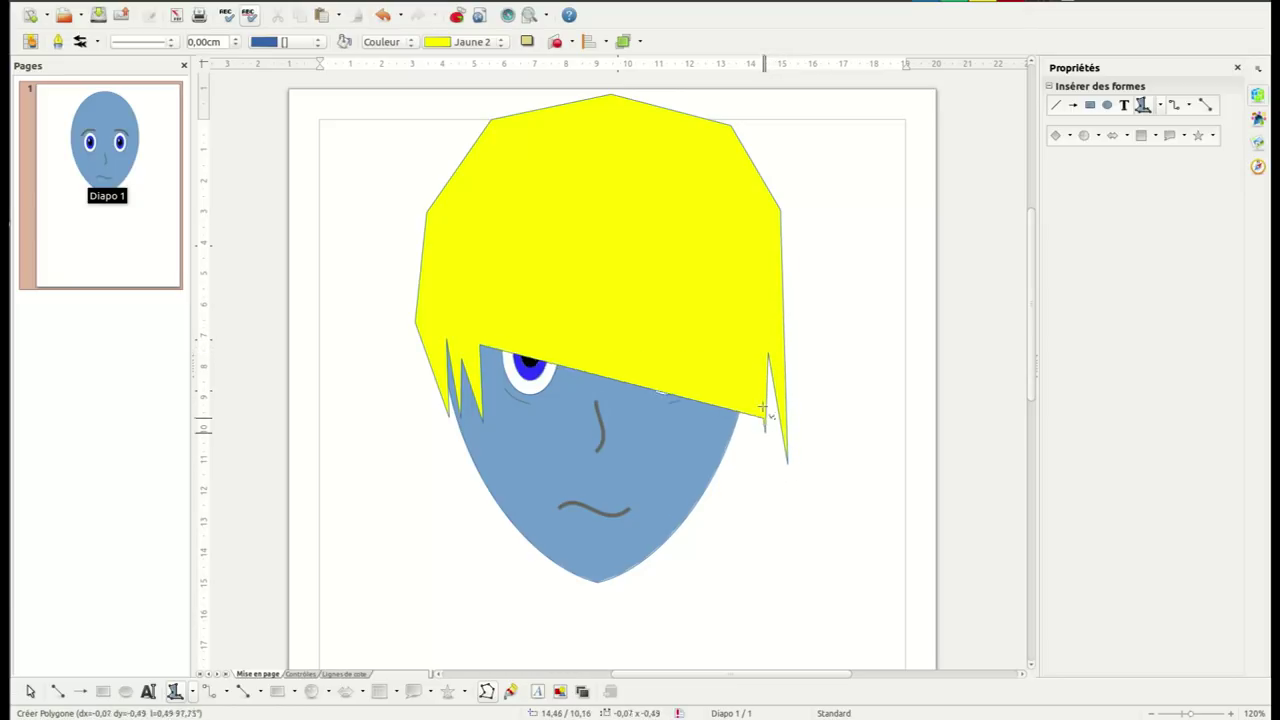
{"action": "left_click", "coordinate": [750, 324]}
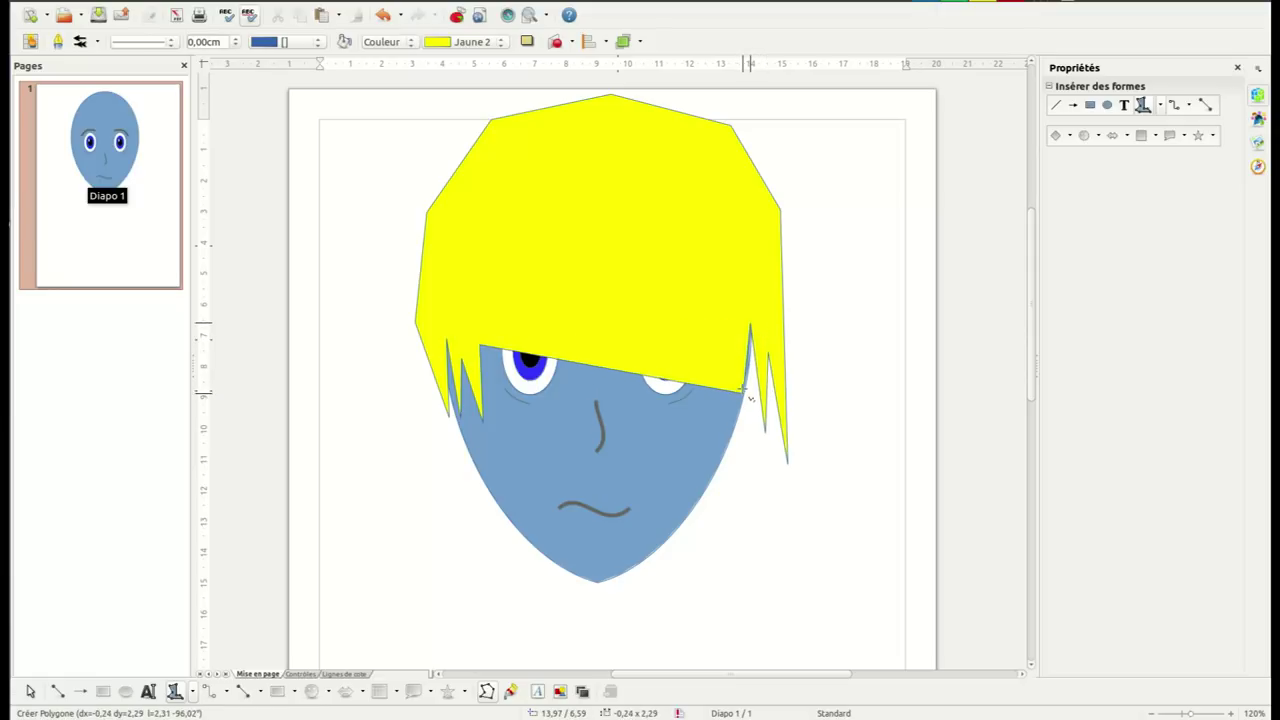
Draw the hairline across the forehead from right to left and close the hair polygon
{"action": "left_click", "coordinate": [722, 247]}
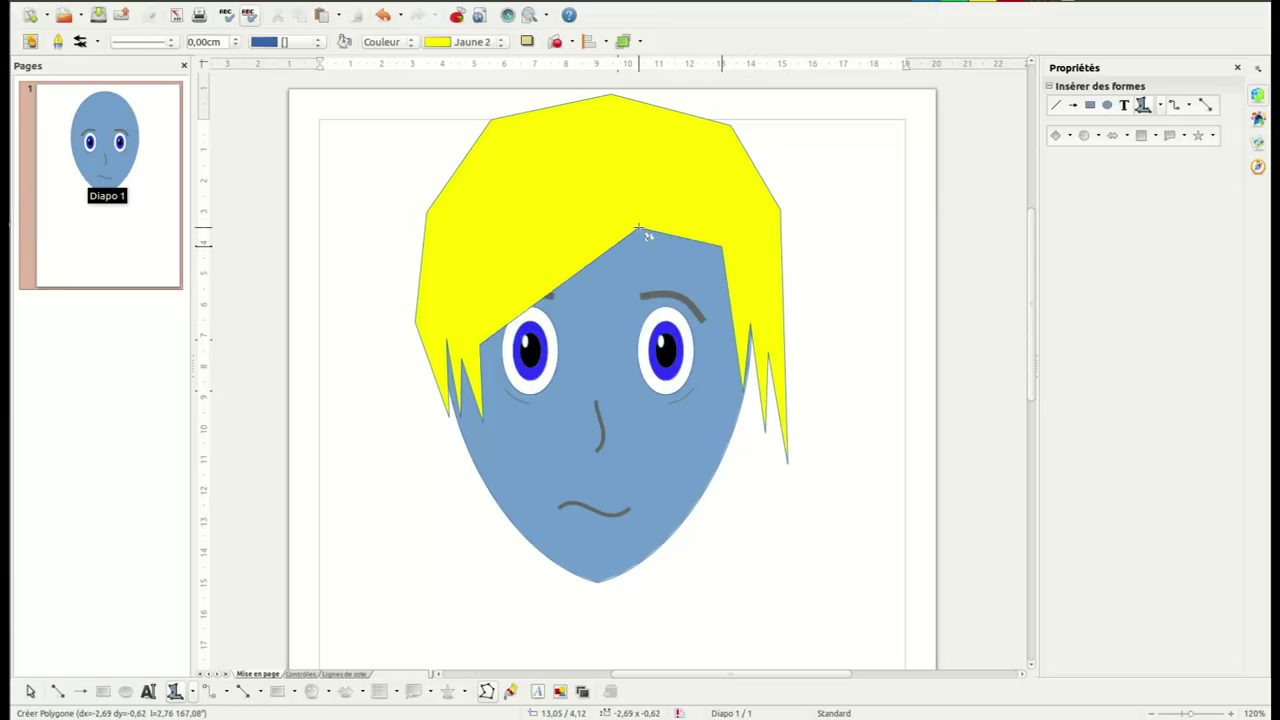
{"action": "left_click", "coordinate": [638, 228]}
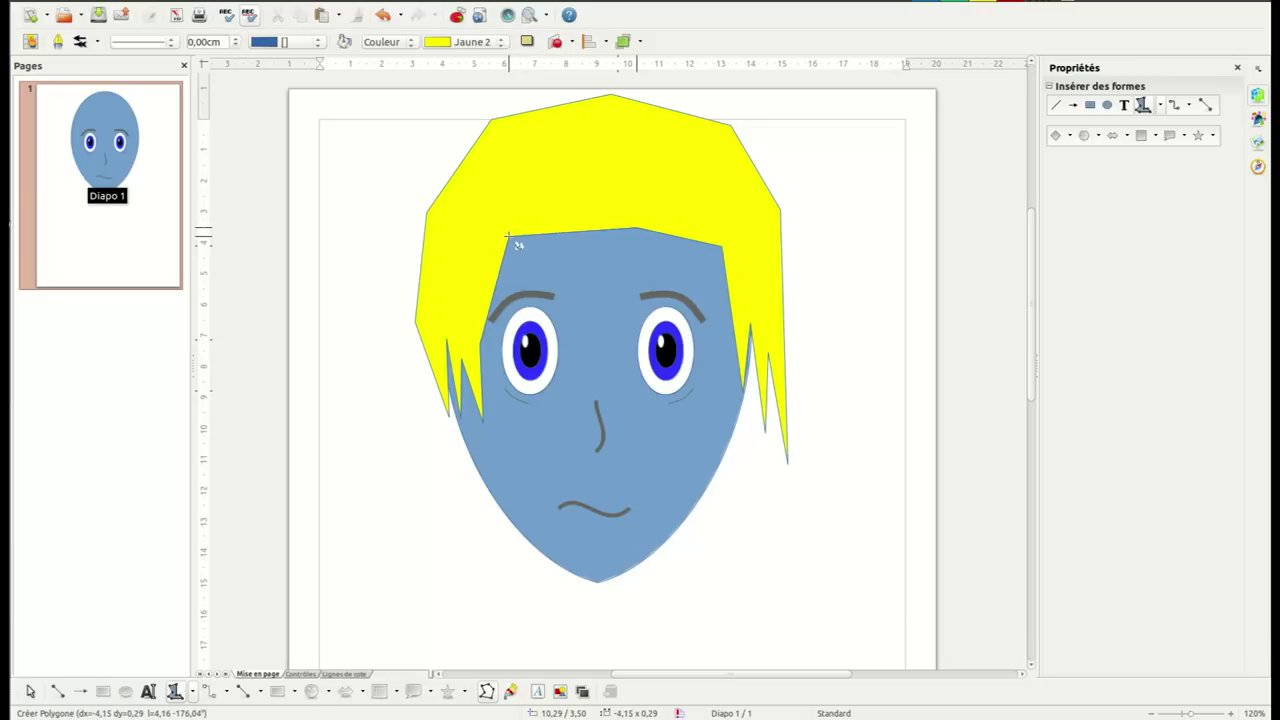
{"action": "left_click", "coordinate": [509, 237]}
{"action": "double_click", "coordinate": [511, 242]}
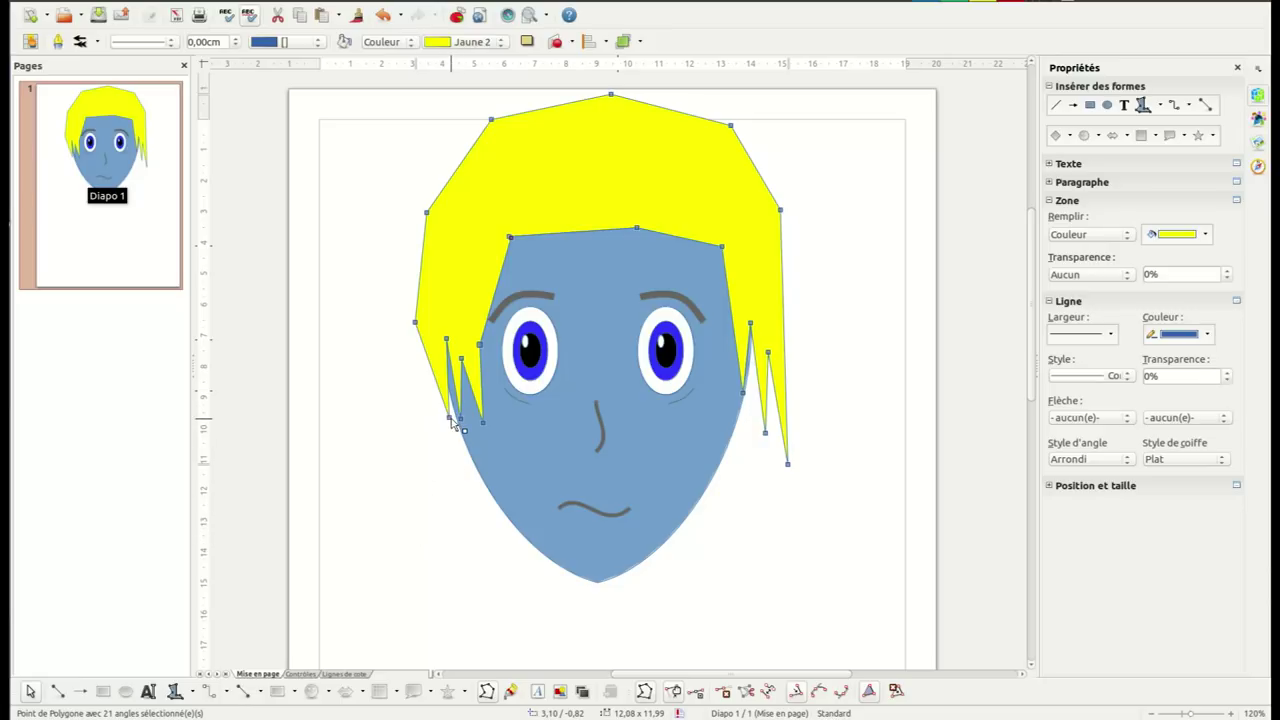
Reshape the hair strands on the left side by moving their tips and notches lower and outward
{"action": "left_click_drag", "start_coordinate": [450, 421], "coordinate": [455, 447]}
{"action": "left_click_drag", "start_coordinate": [447, 341], "coordinate": [462, 376]}
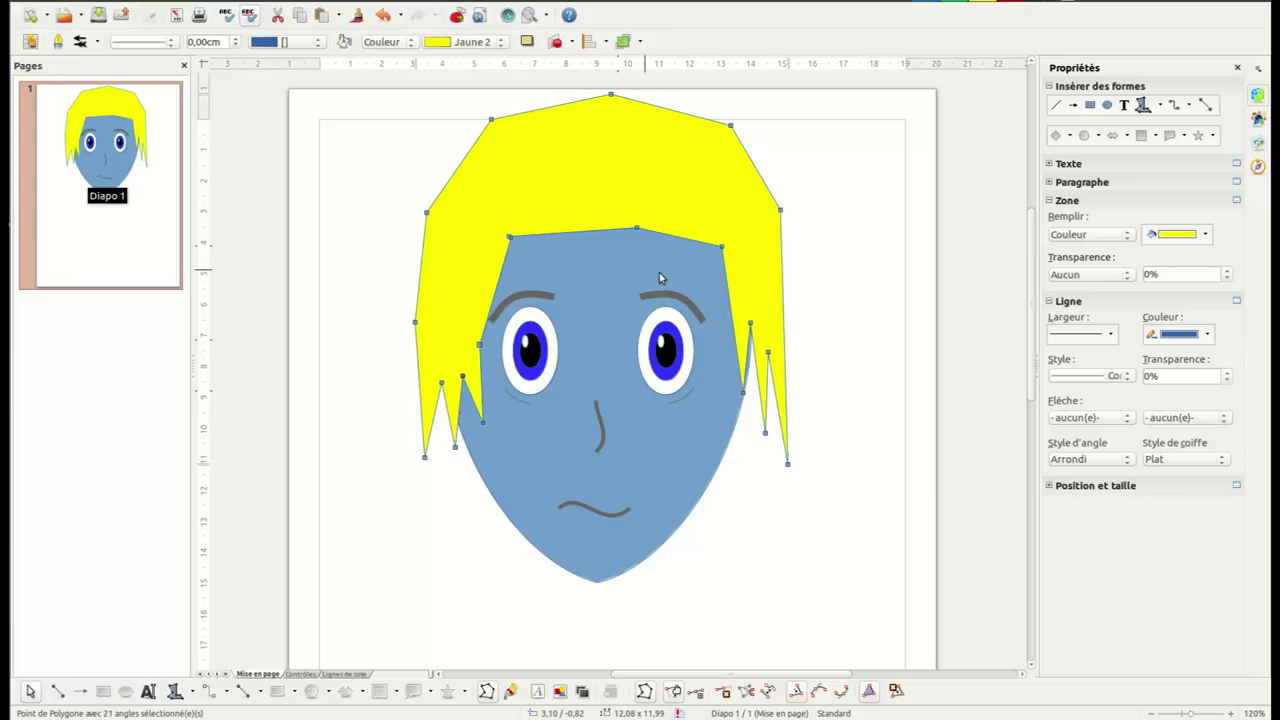
{"action": "left_click", "coordinate": [923, 600]}
{"action": "scroll", "coordinate": [850, 455], "scroll_direction": "up", "scroll_amount": 1}
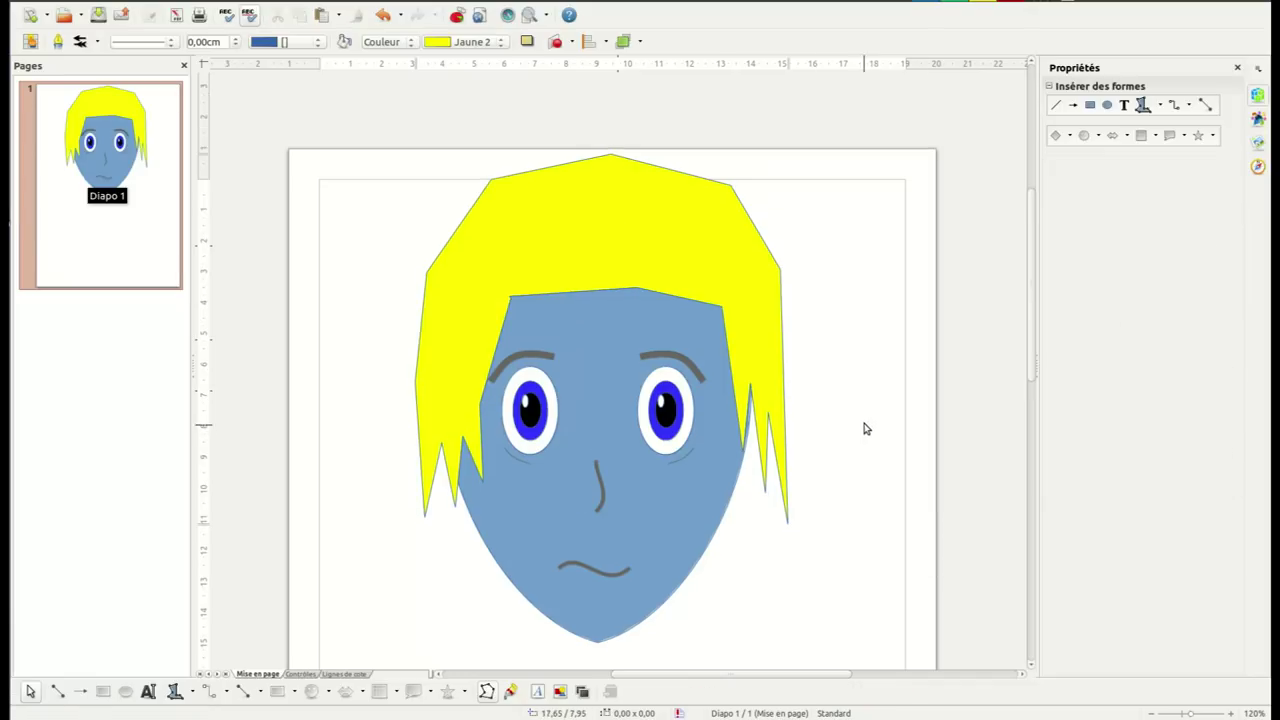
Round the top of the hair by making its five upper outline points smooth (Jonction lisse)
{"action": "left_click", "coordinate": [562, 202]}
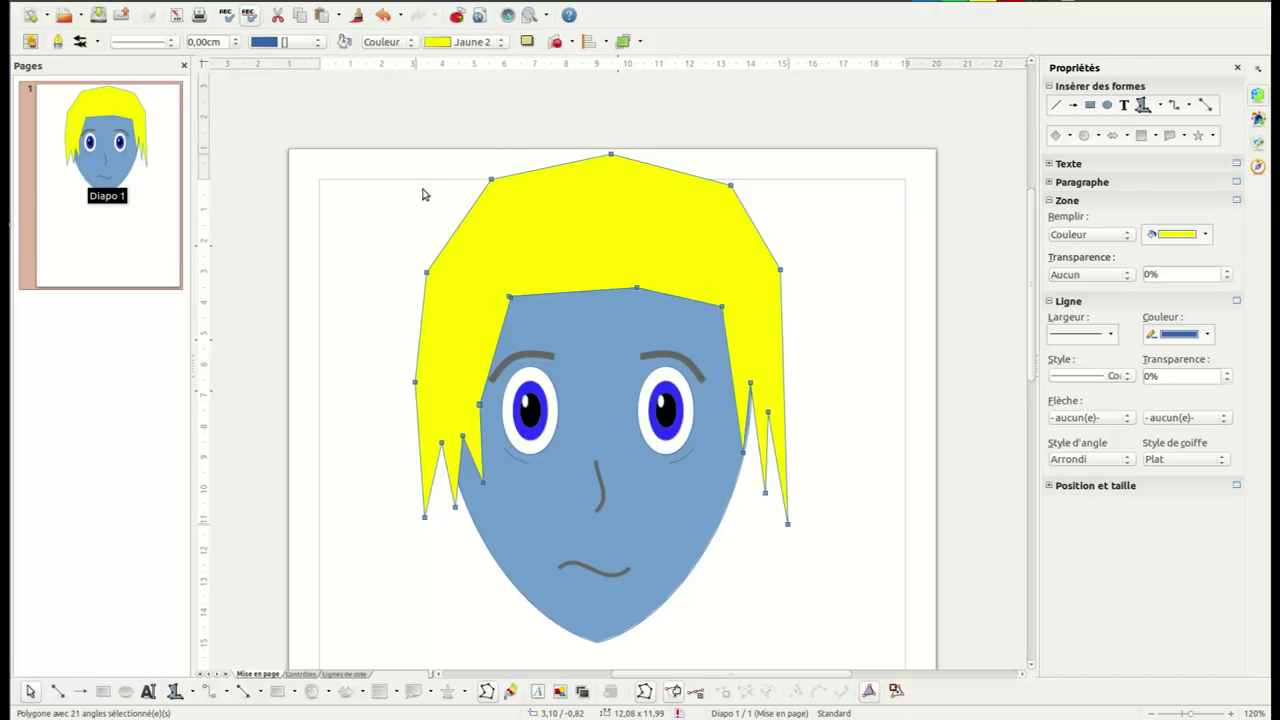
{"action": "left_click_drag", "start_coordinate": [380, 116], "coordinate": [824, 286]}
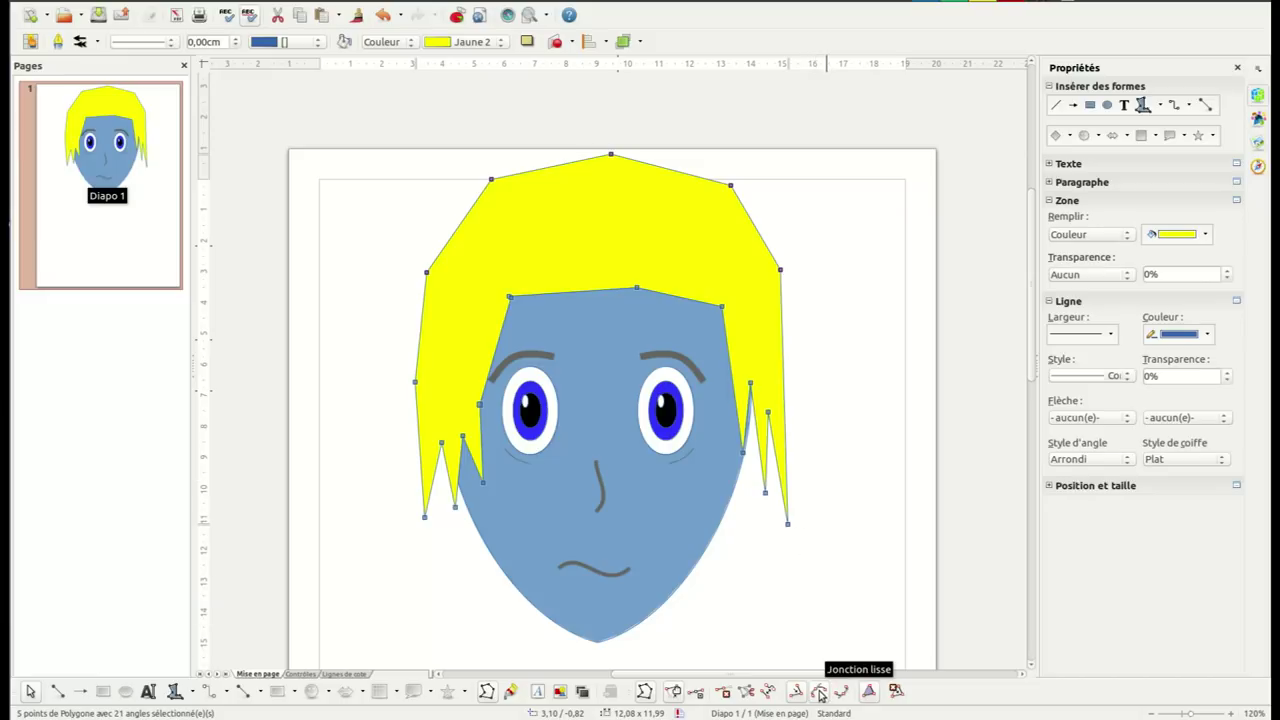
{"action": "left_click", "coordinate": [819, 693]}
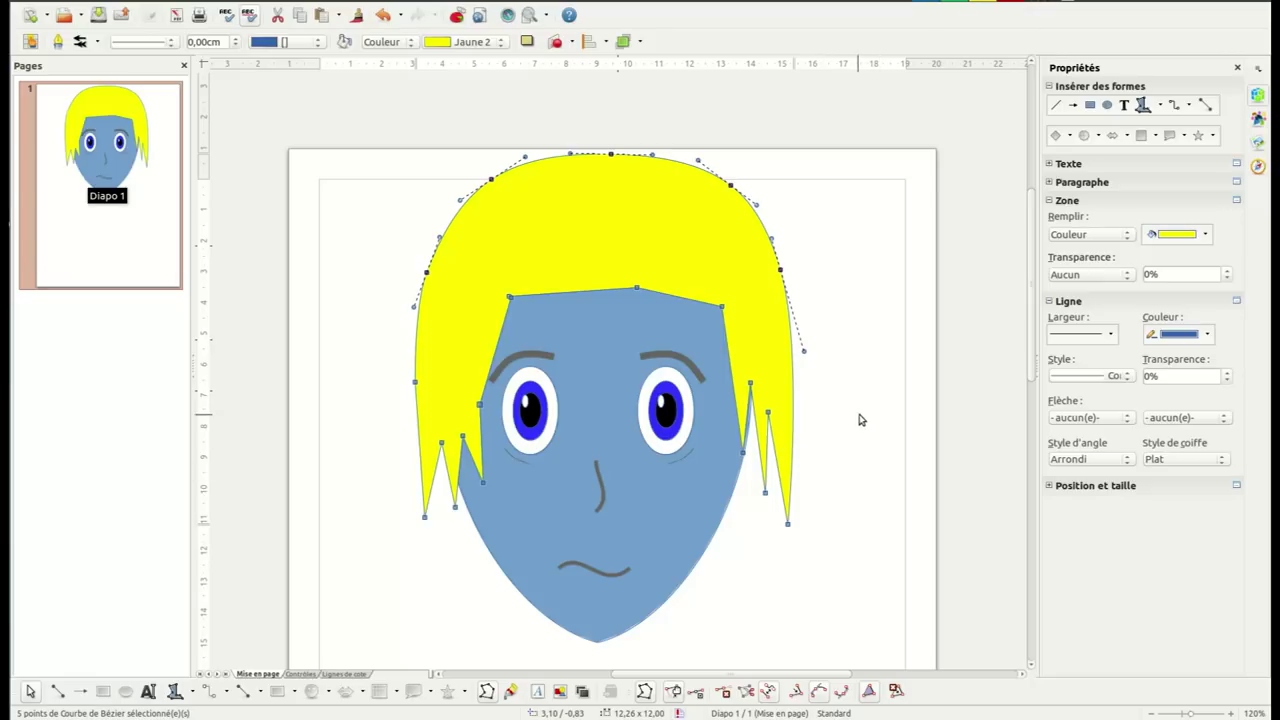
{"action": "left_click", "coordinate": [869, 380]}
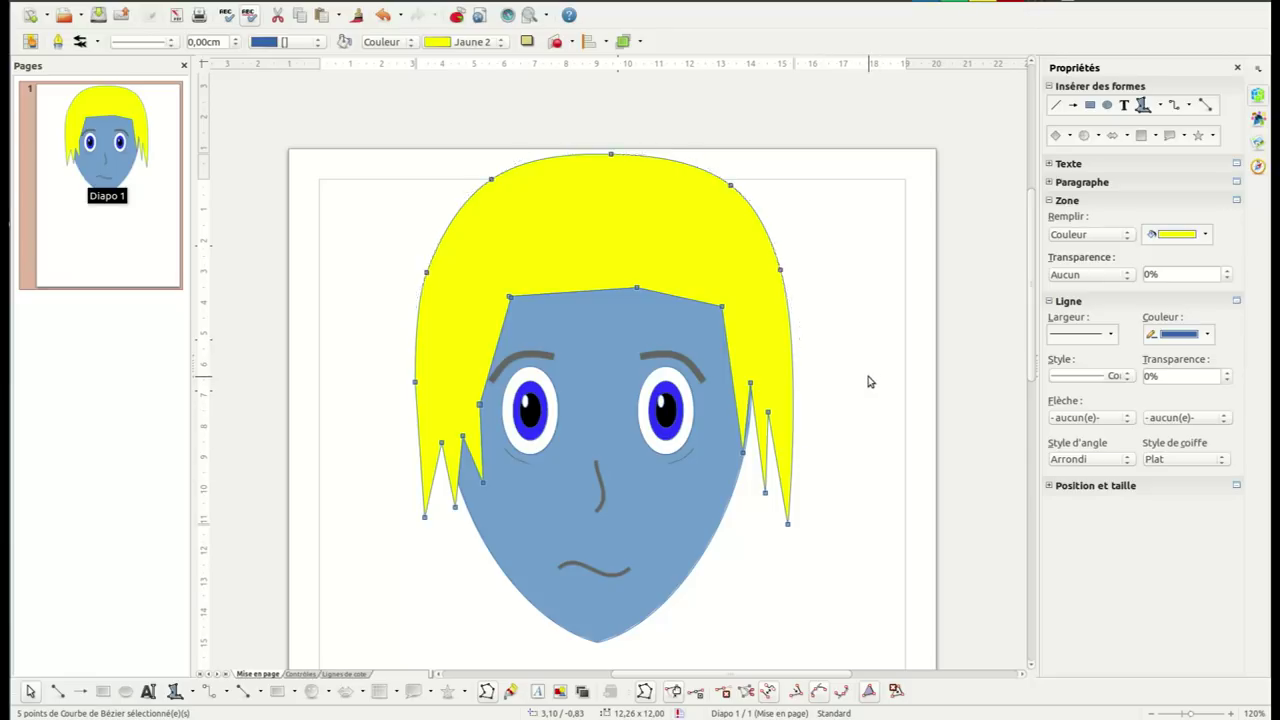
Lengthen the hair by lowering the right strand points about 1.5 cm and the left strand points about 1.9 cm
{"action": "left_click", "coordinate": [773, 368]}
{"action": "left_click_drag", "start_coordinate": [829, 557], "coordinate": [718, 362]}
{"action": "left_click_drag", "start_coordinate": [790, 527], "coordinate": [788, 558]}
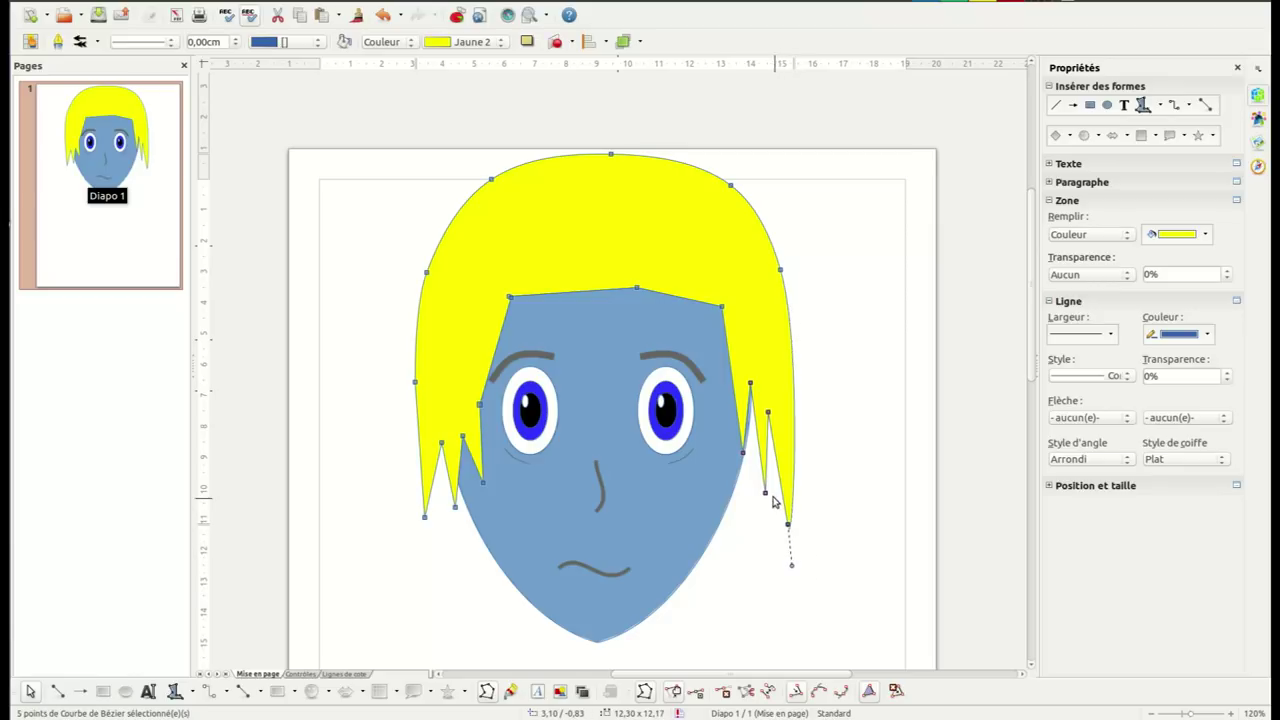
{"action": "left_click_drag", "start_coordinate": [766, 493], "coordinate": [769, 543]}
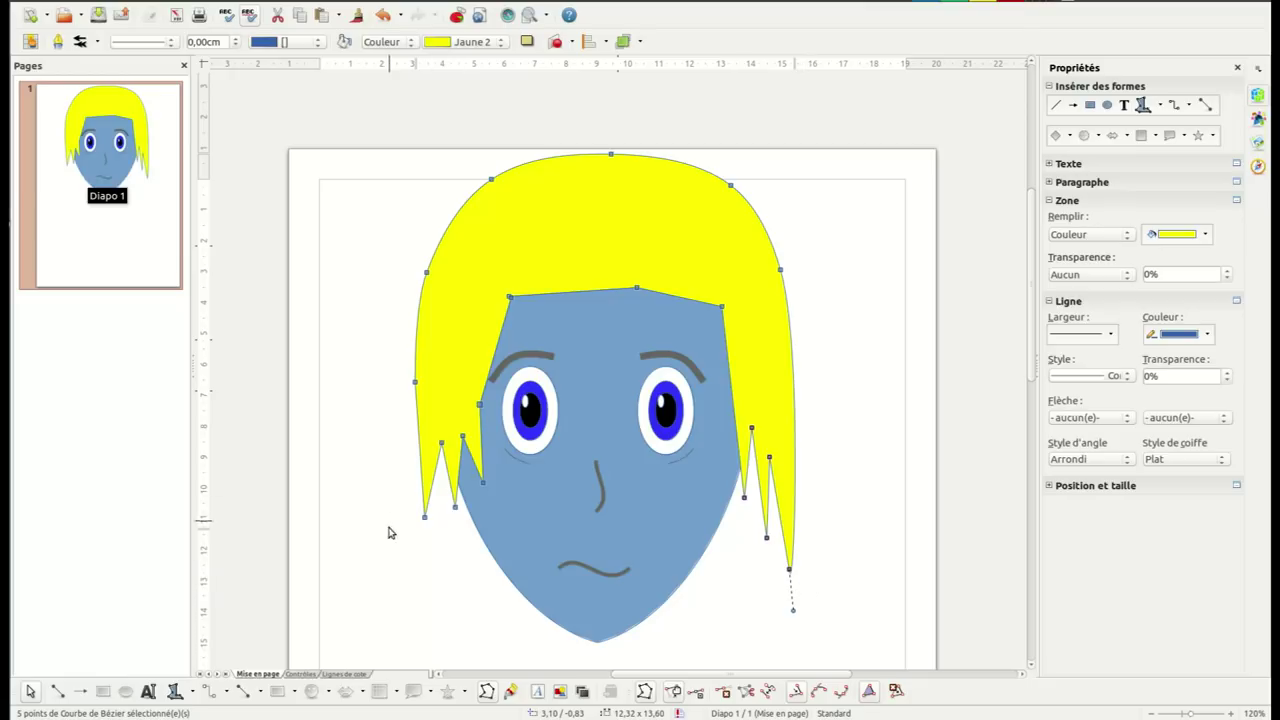
{"action": "left_click_drag", "start_coordinate": [391, 337], "coordinate": [495, 586]}
{"action": "left_click_drag", "start_coordinate": [455, 509], "coordinate": [456, 567]}
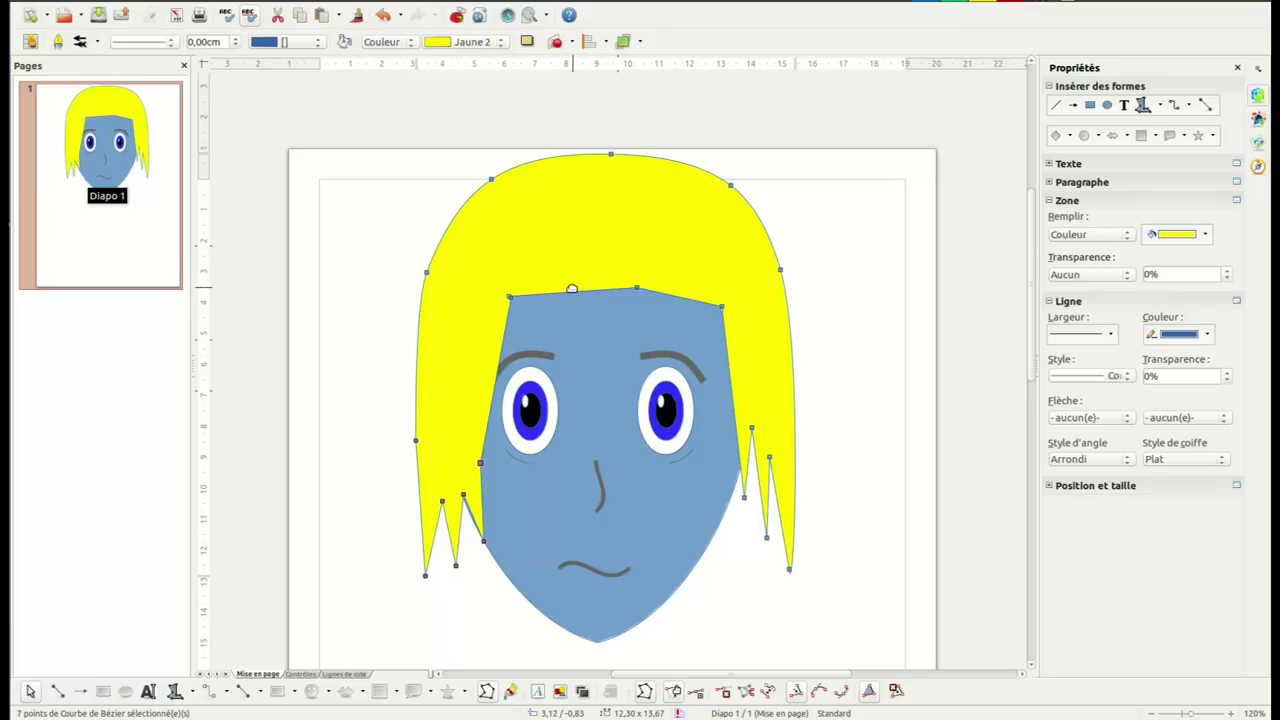
Insert additional points along the hair's inner edge, down both sides of the face and across the forehead
{"action": "left_click", "coordinate": [696, 692]}
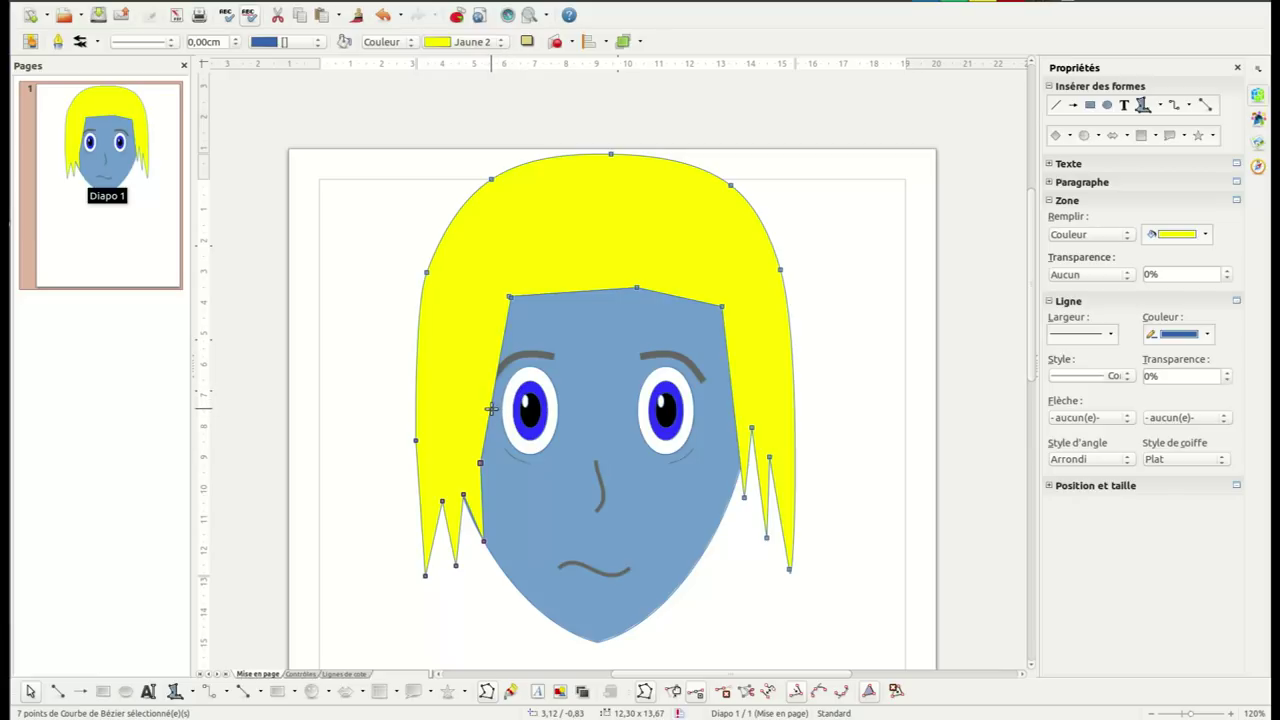
{"action": "left_click_drag", "start_coordinate": [491, 412], "coordinate": [487, 409]}
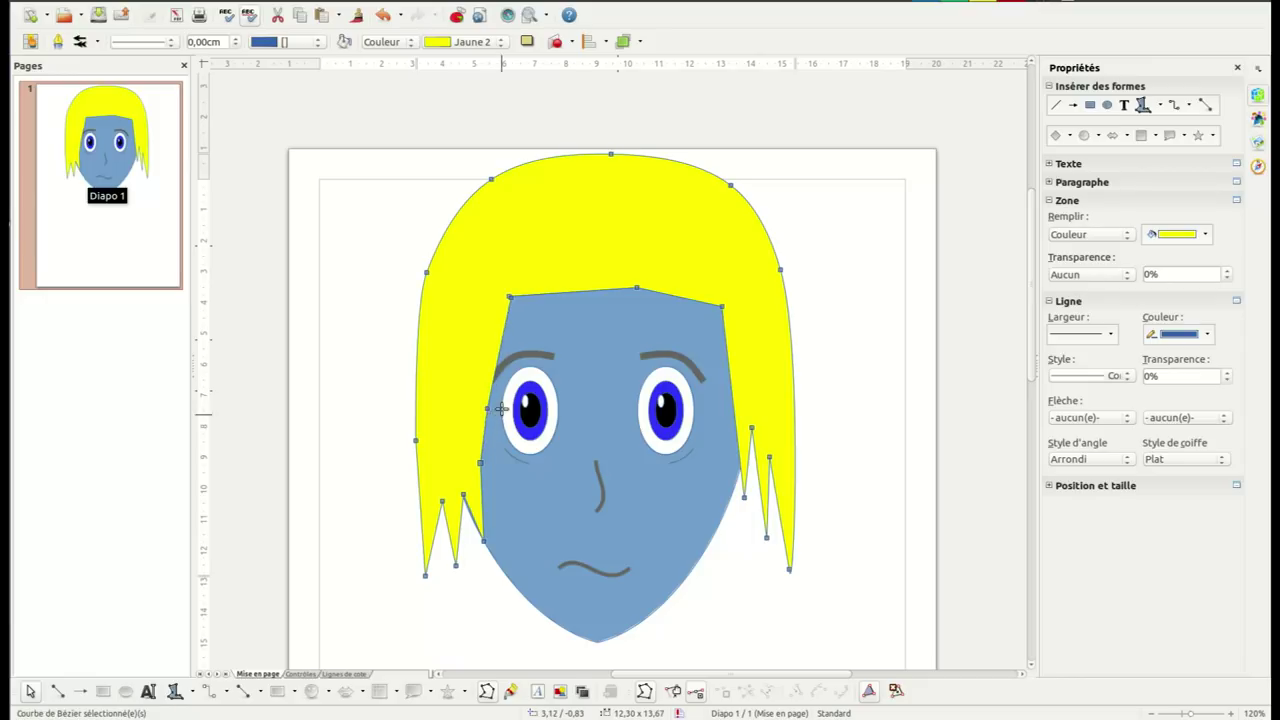
{"action": "left_click_drag", "start_coordinate": [492, 379], "coordinate": [492, 379]}
{"action": "left_click", "coordinate": [498, 351]}
{"action": "left_click_drag", "start_coordinate": [509, 298], "coordinate": [498, 299]}
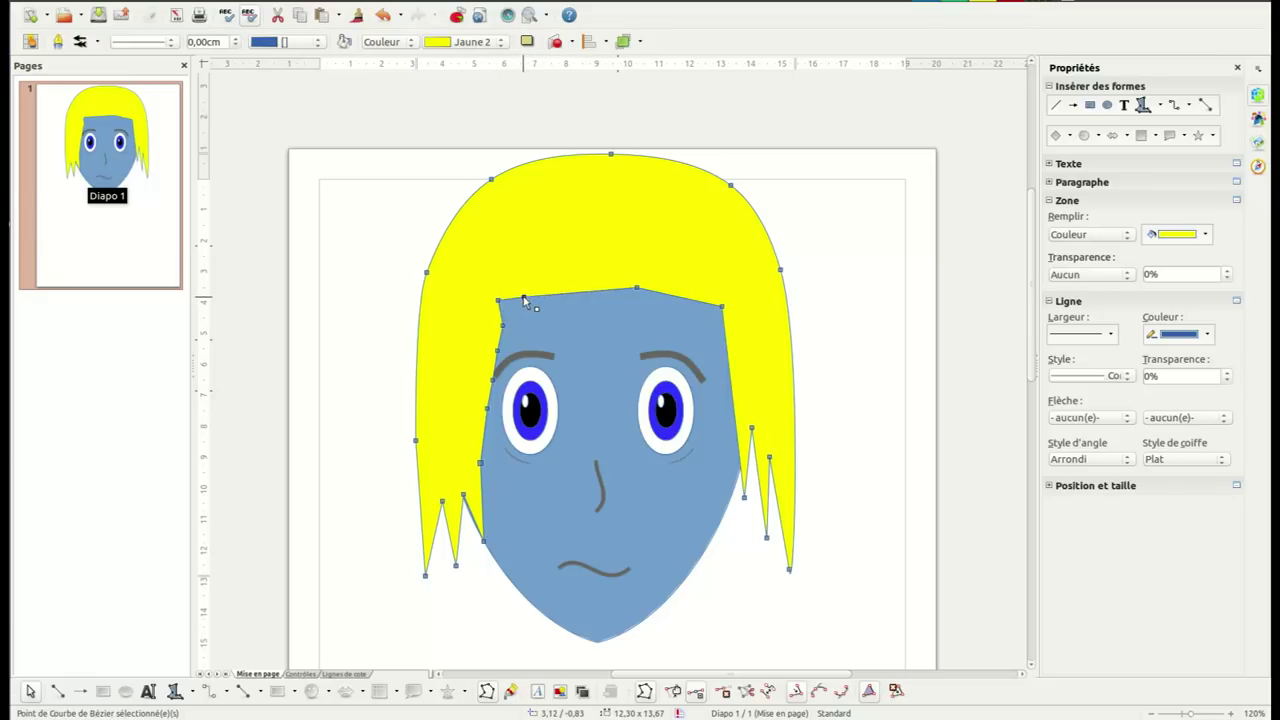
{"action": "left_click_drag", "start_coordinate": [541, 295], "coordinate": [570, 291]}
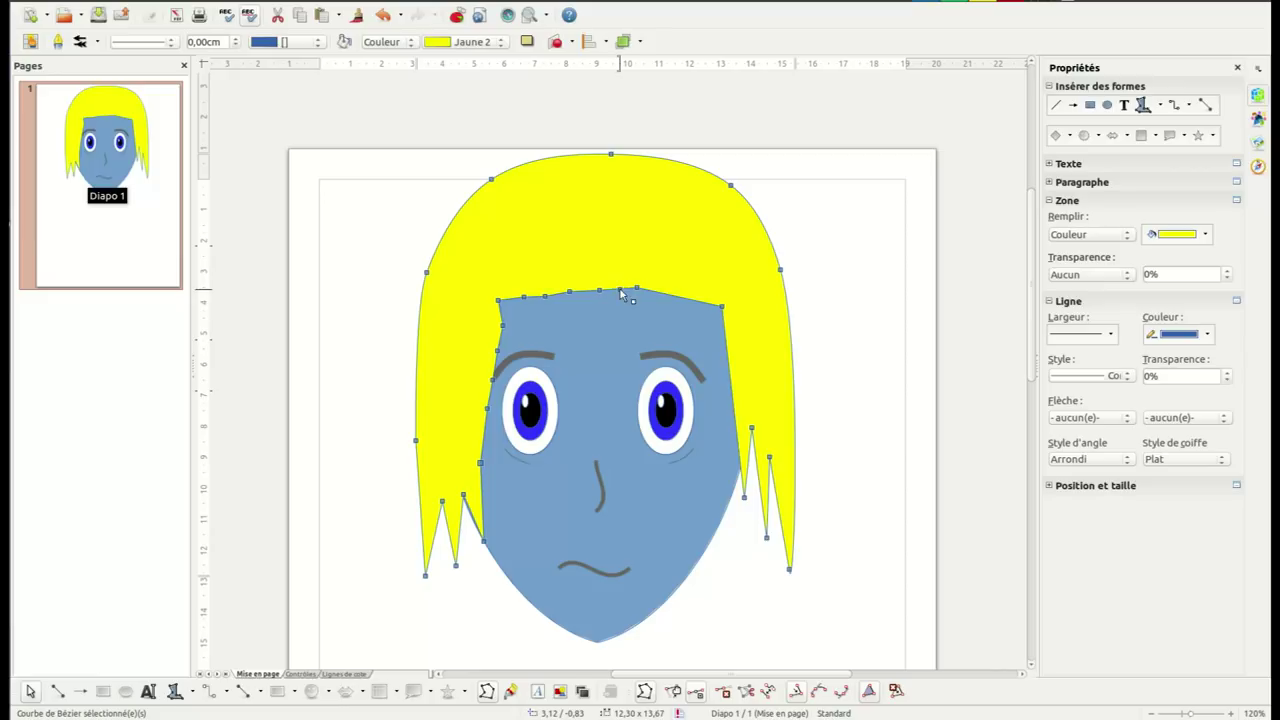
{"action": "left_click_drag", "start_coordinate": [667, 295], "coordinate": [733, 368]}
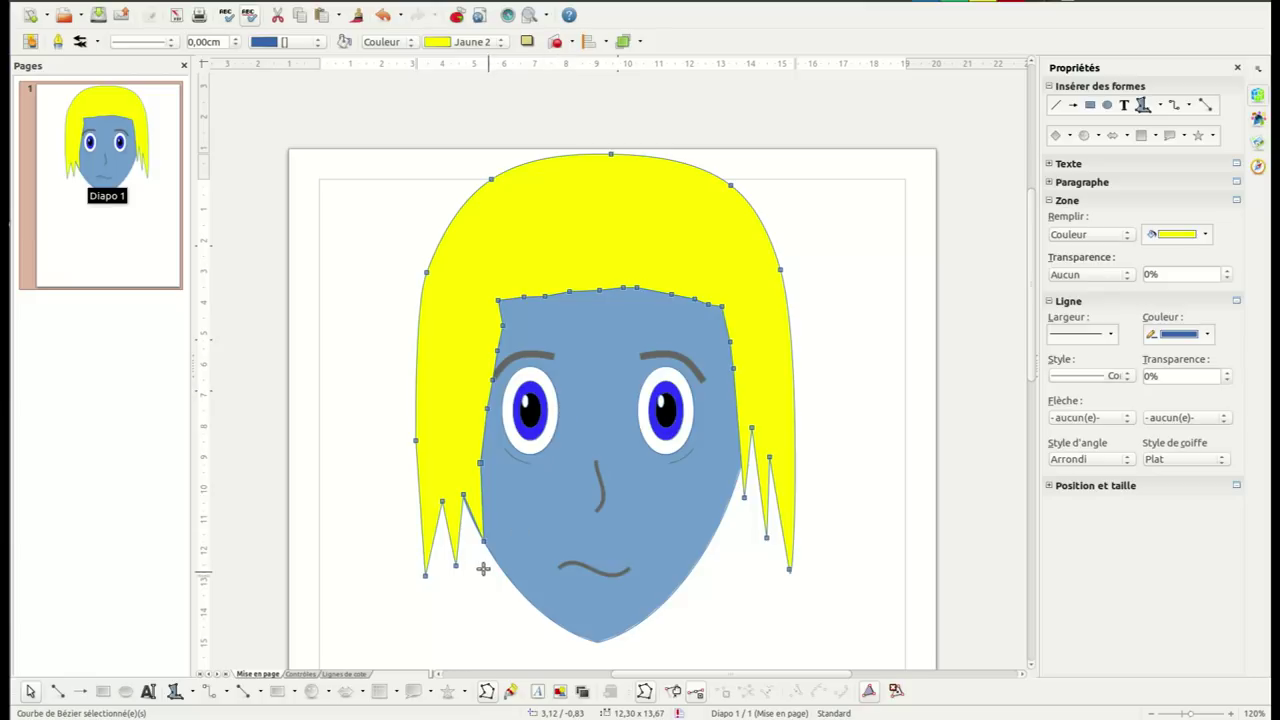
Shape the forehead hairline into a jagged fringe by moving alternate points up and down, and adjust the inner edge beside the right eye
{"action": "left_click_drag", "start_coordinate": [493, 383], "coordinate": [522, 285]}
{"action": "left_click_drag", "start_coordinate": [607, 290], "coordinate": [711, 320]}
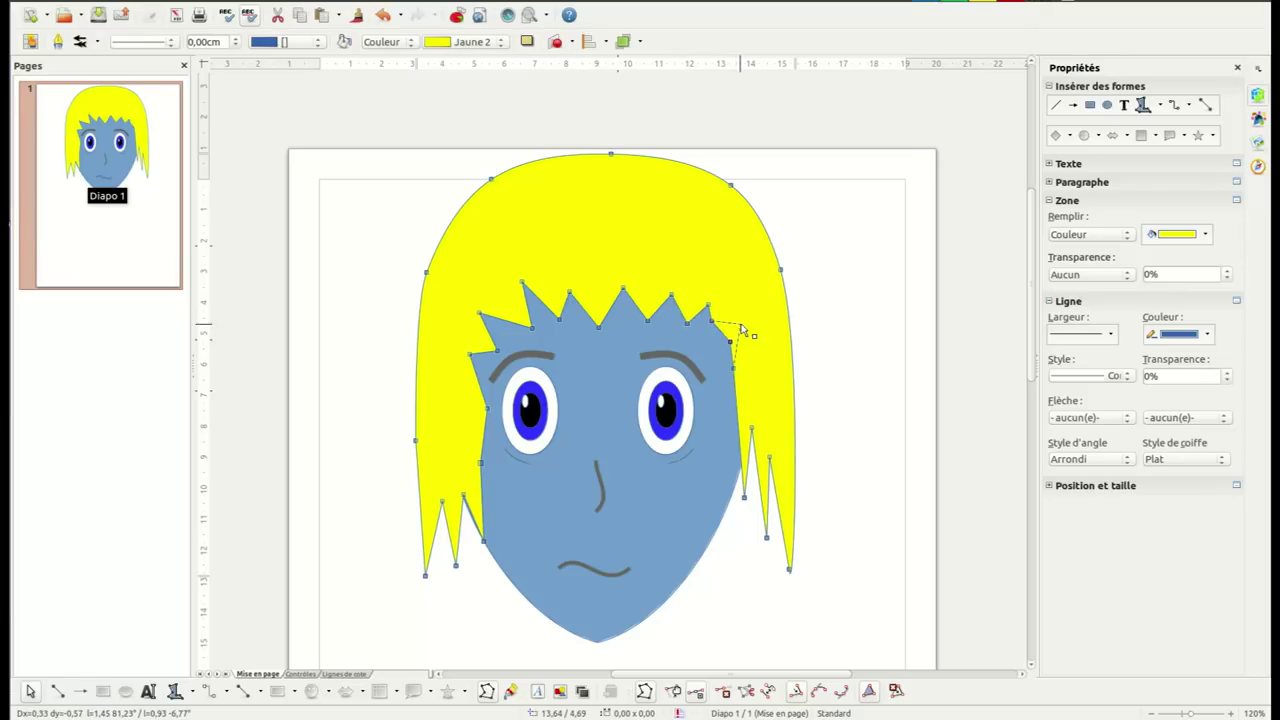
{"action": "left_click_drag", "start_coordinate": [736, 374], "coordinate": [722, 378]}
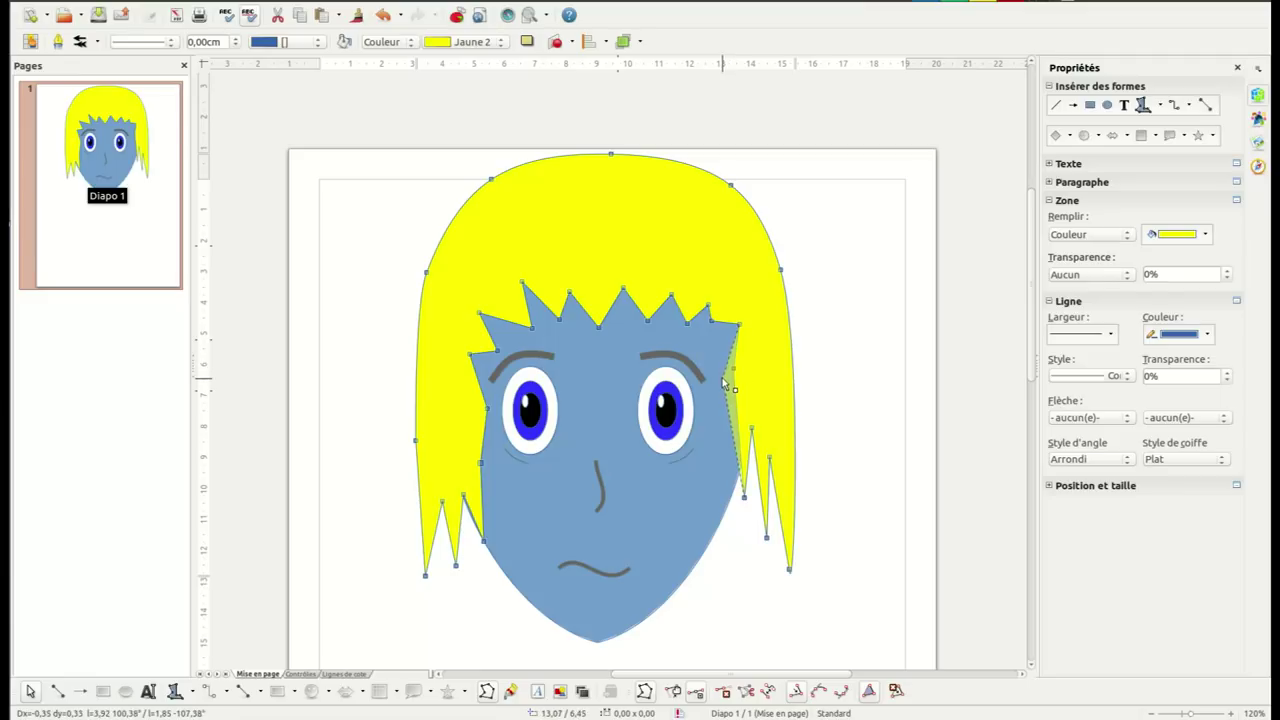
{"action": "left_click_drag", "start_coordinate": [740, 326], "coordinate": [727, 330]}
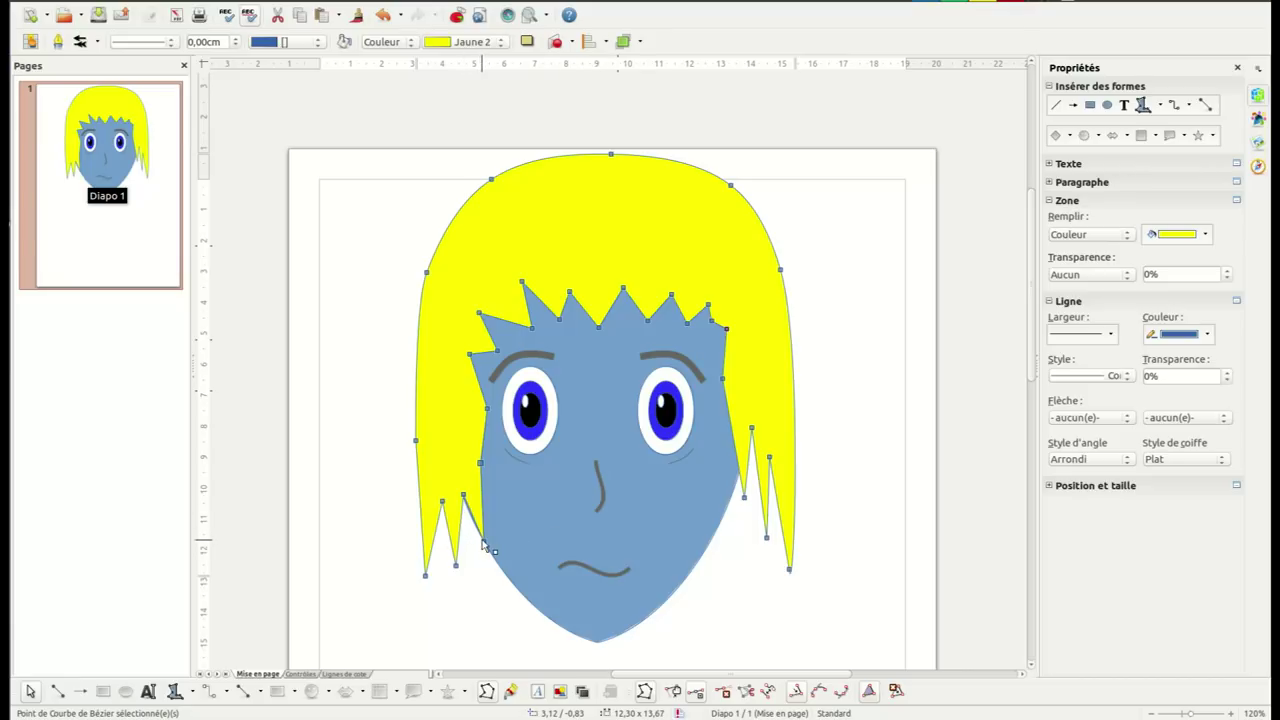
Lengthen the innermost hair strands by lowering the tips on both sides and the adjacent notch on the right
{"action": "left_click_drag", "start_coordinate": [483, 541], "coordinate": [483, 566]}
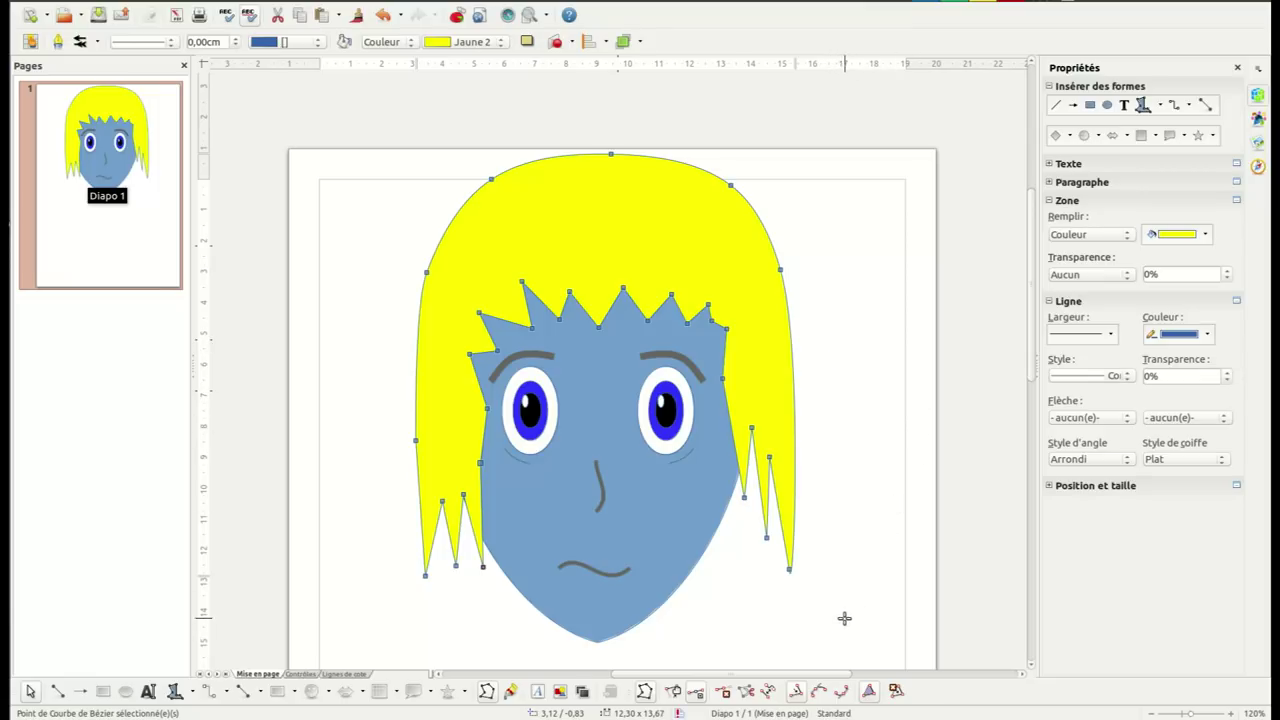
{"action": "left_click_drag", "start_coordinate": [744, 499], "coordinate": [744, 518]}
{"action": "left_click_drag", "start_coordinate": [752, 431], "coordinate": [750, 451]}
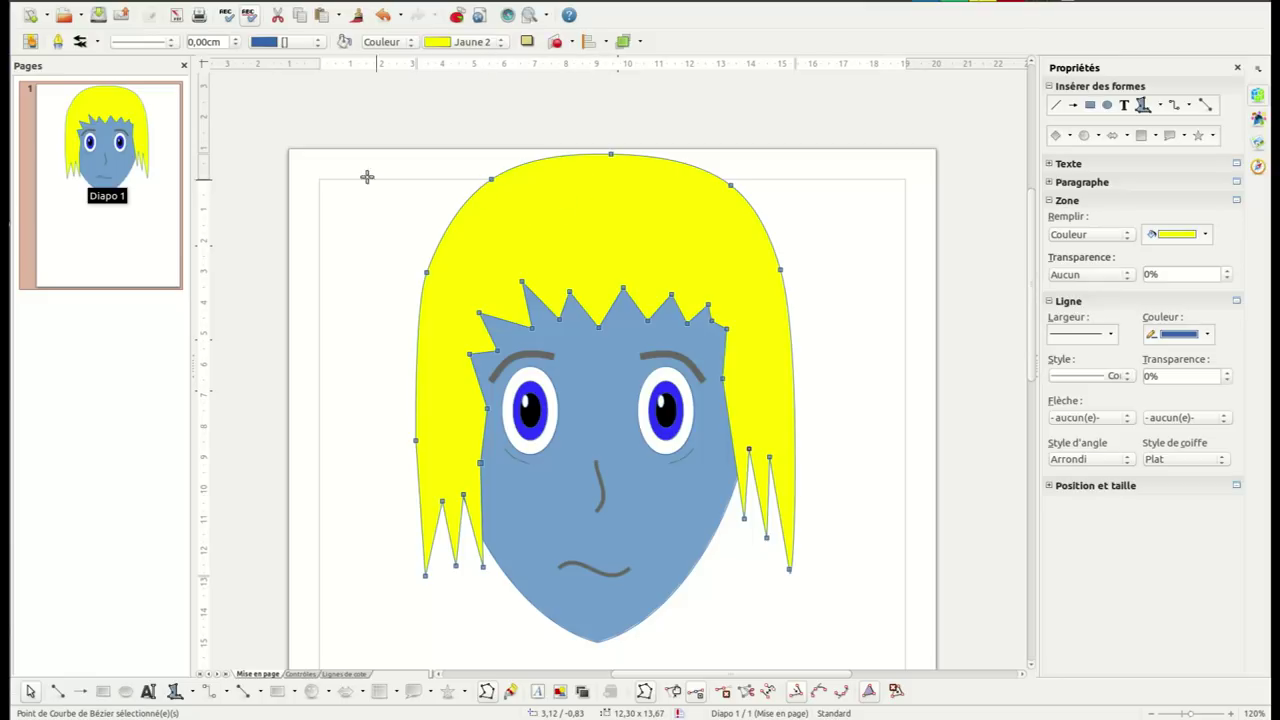
{"action": "left_click", "coordinate": [348, 201]}
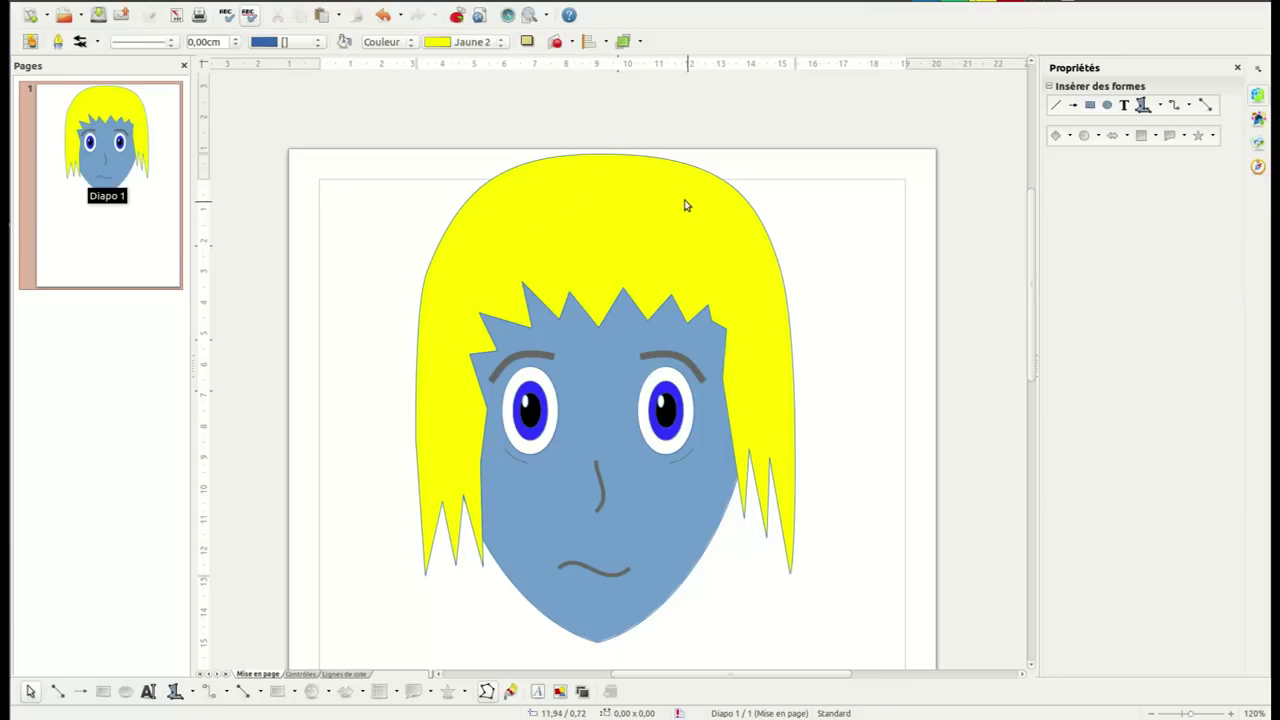
Fill the hair with the Dégradé vert 2 gradient
{"action": "left_click", "coordinate": [546, 189]}
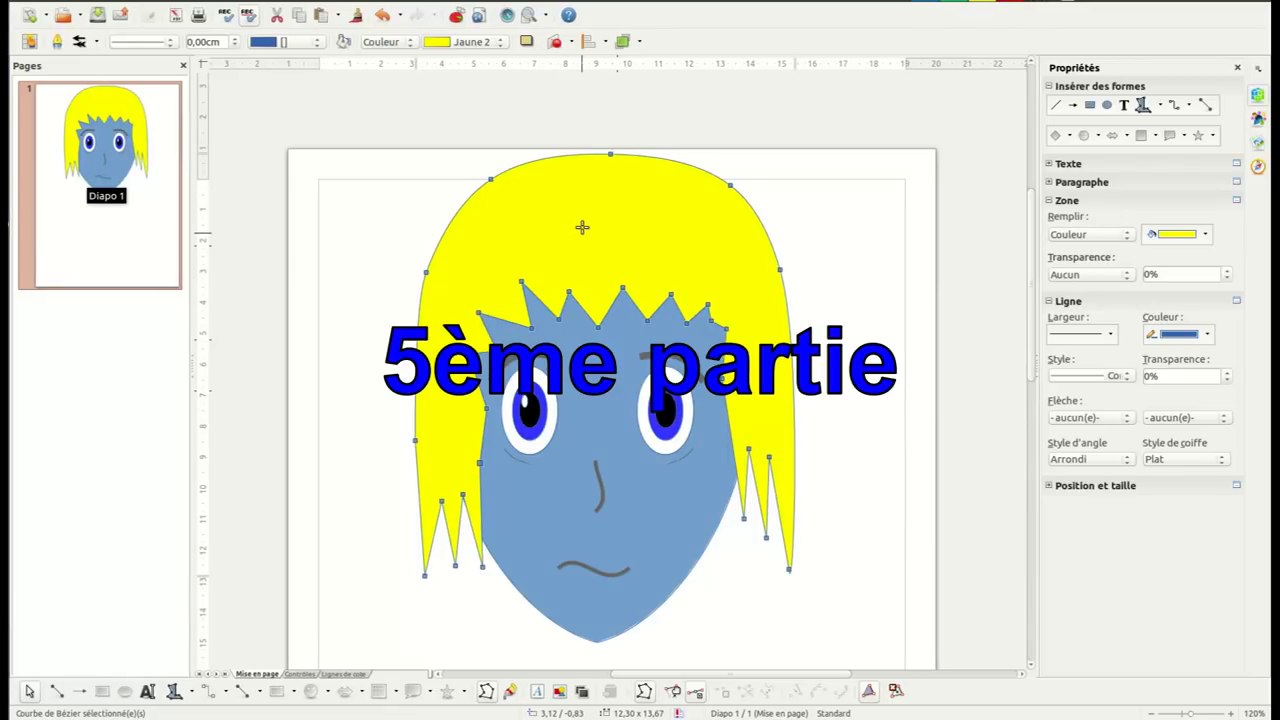
{"action": "left_click", "coordinate": [408, 44]}
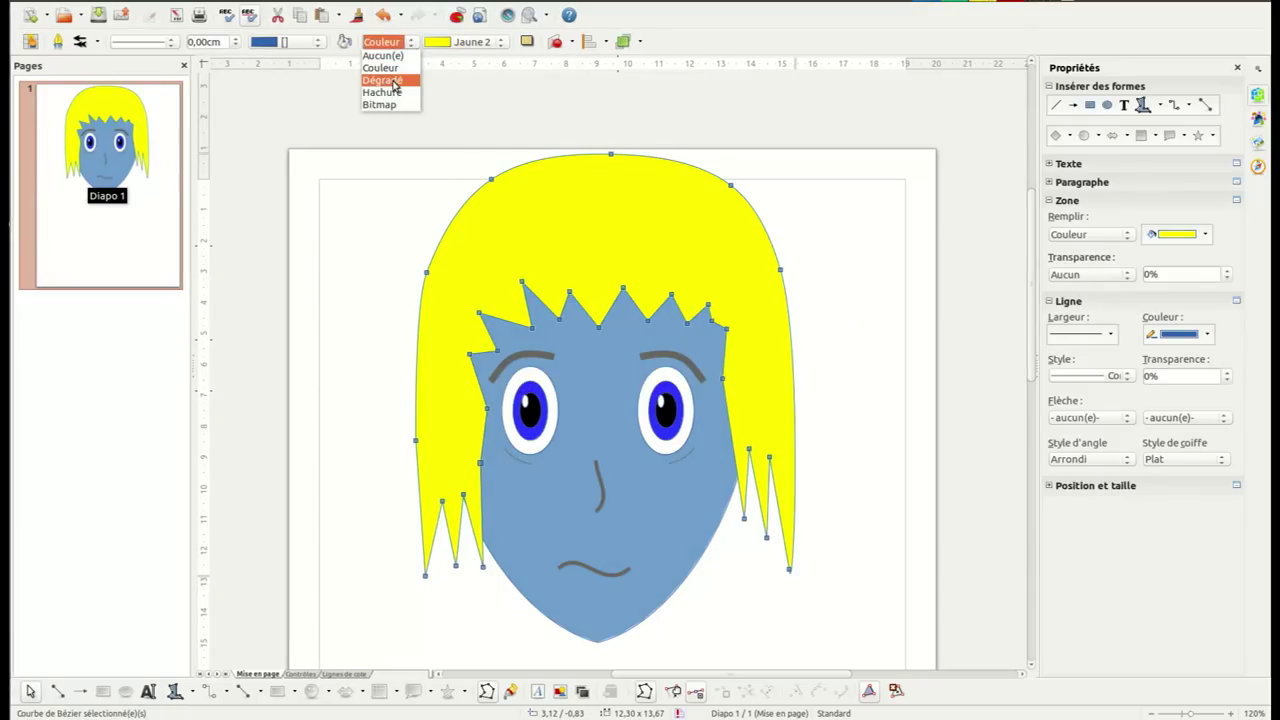
{"action": "left_click", "coordinate": [385, 82]}
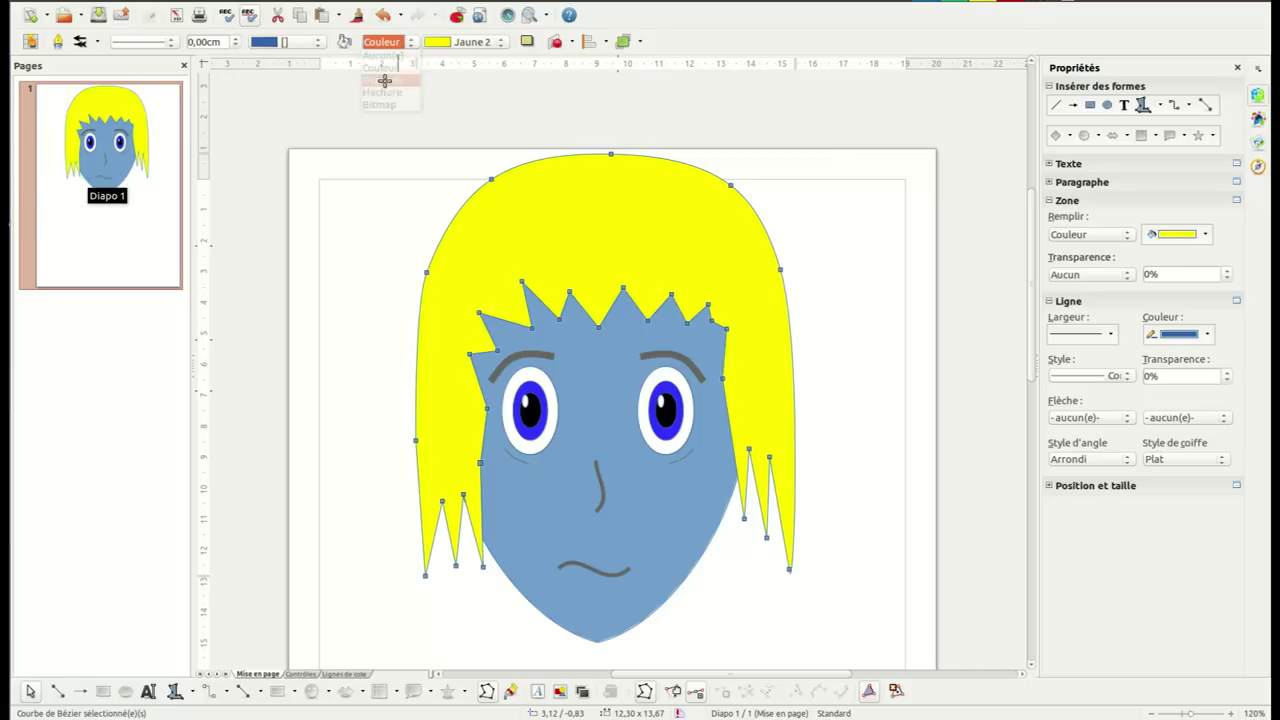
{"action": "left_click", "coordinate": [496, 42]}
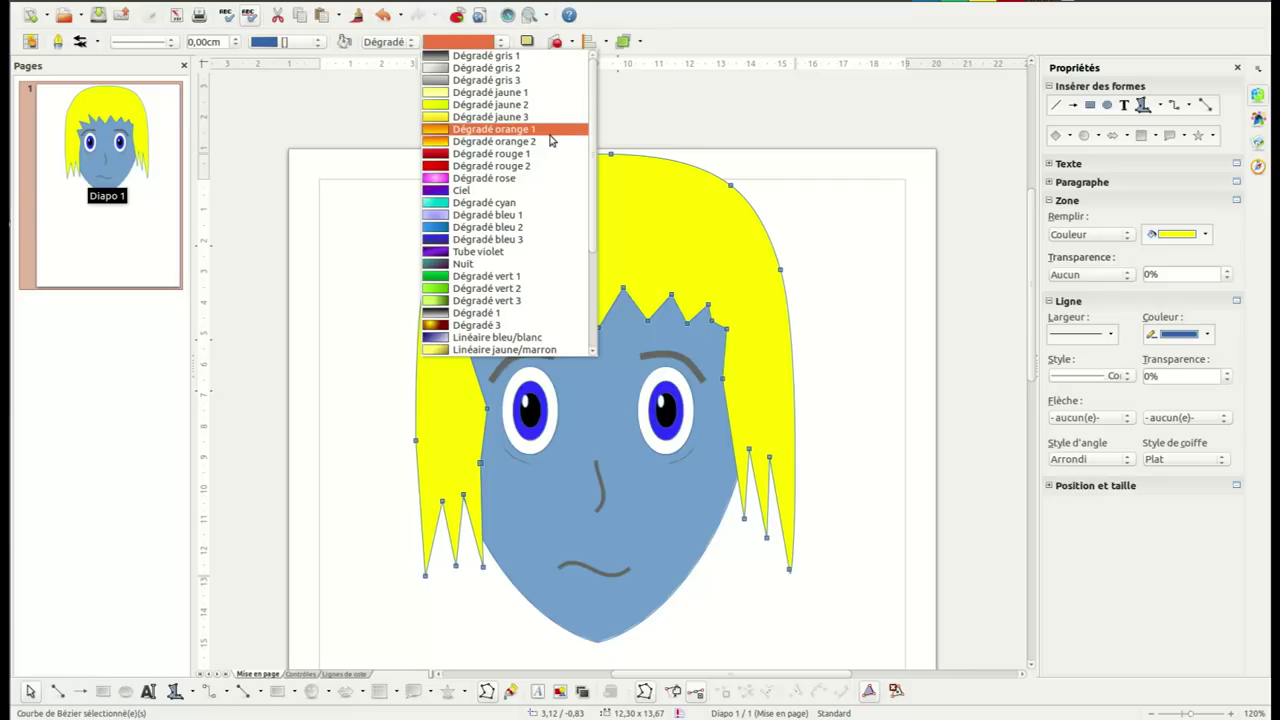
{"action": "scroll", "coordinate": [566, 262], "scroll_direction": "down", "scroll_amount": 1}
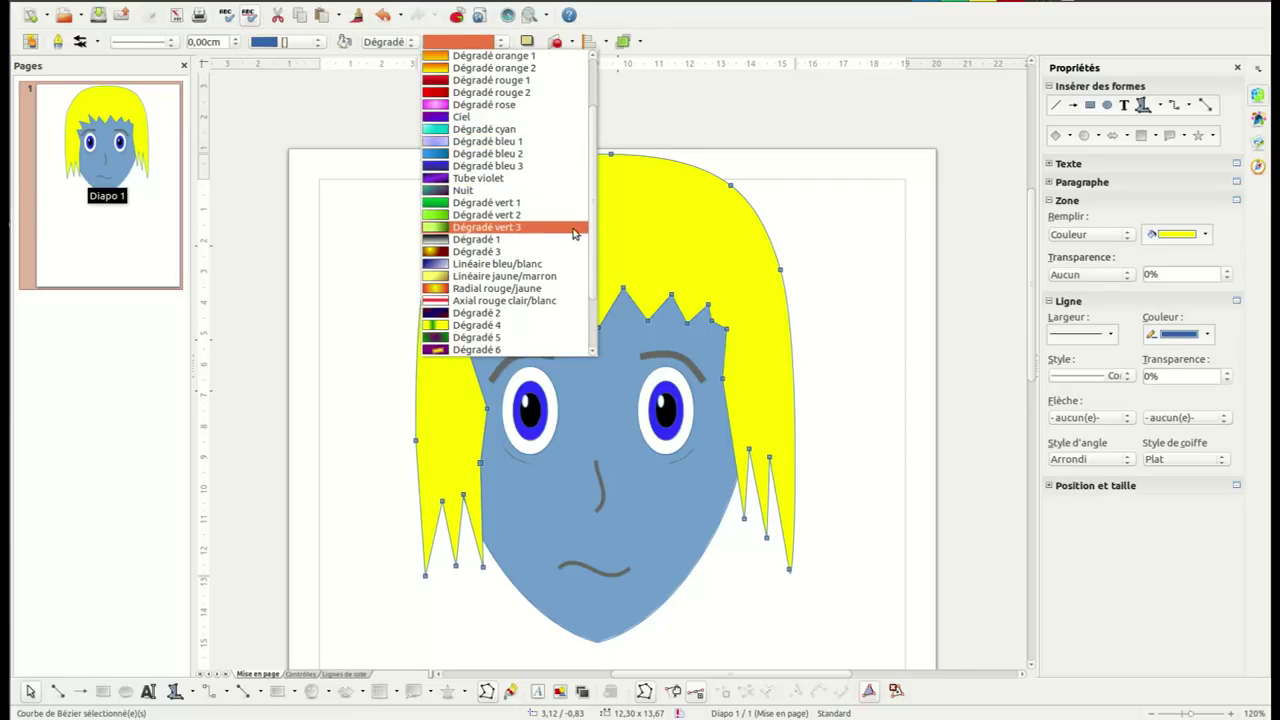
{"action": "left_click", "coordinate": [480, 217]}
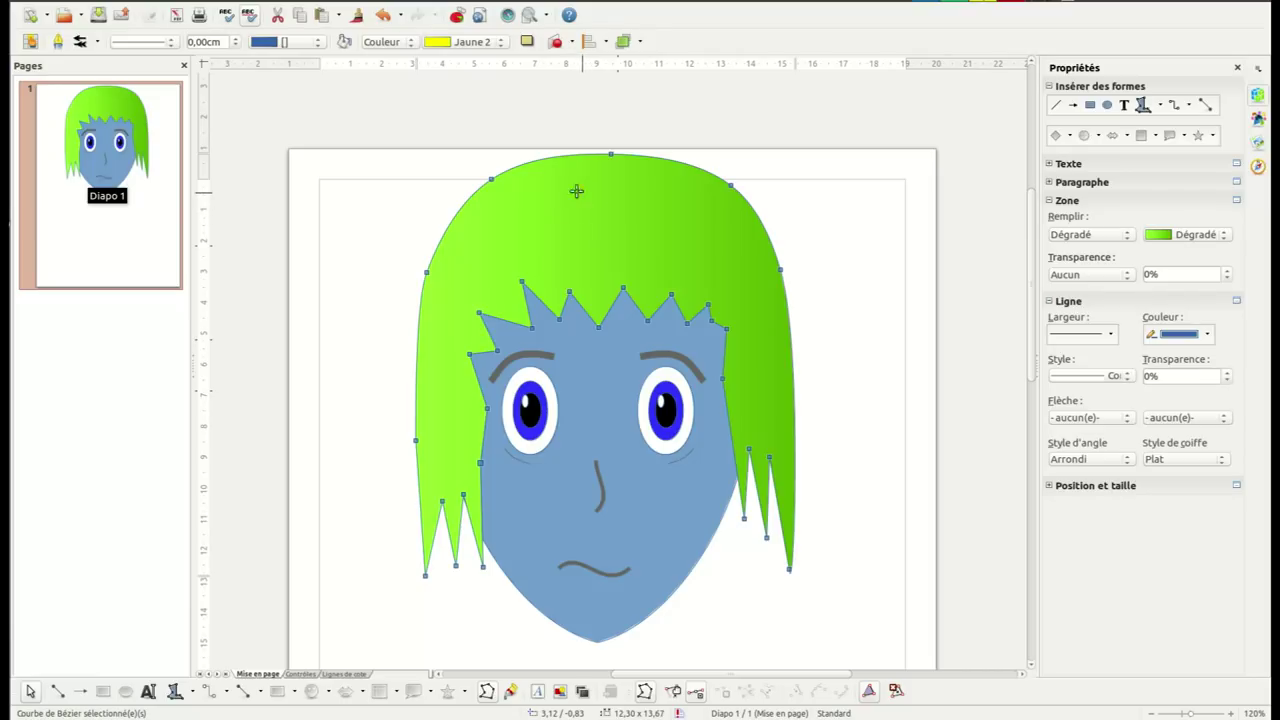
{"action": "left_click", "coordinate": [414, 189]}
{"action": "left_click", "coordinate": [593, 207]}
{"action": "left_click_drag", "start_coordinate": [595, 158], "coordinate": [593, 203]}
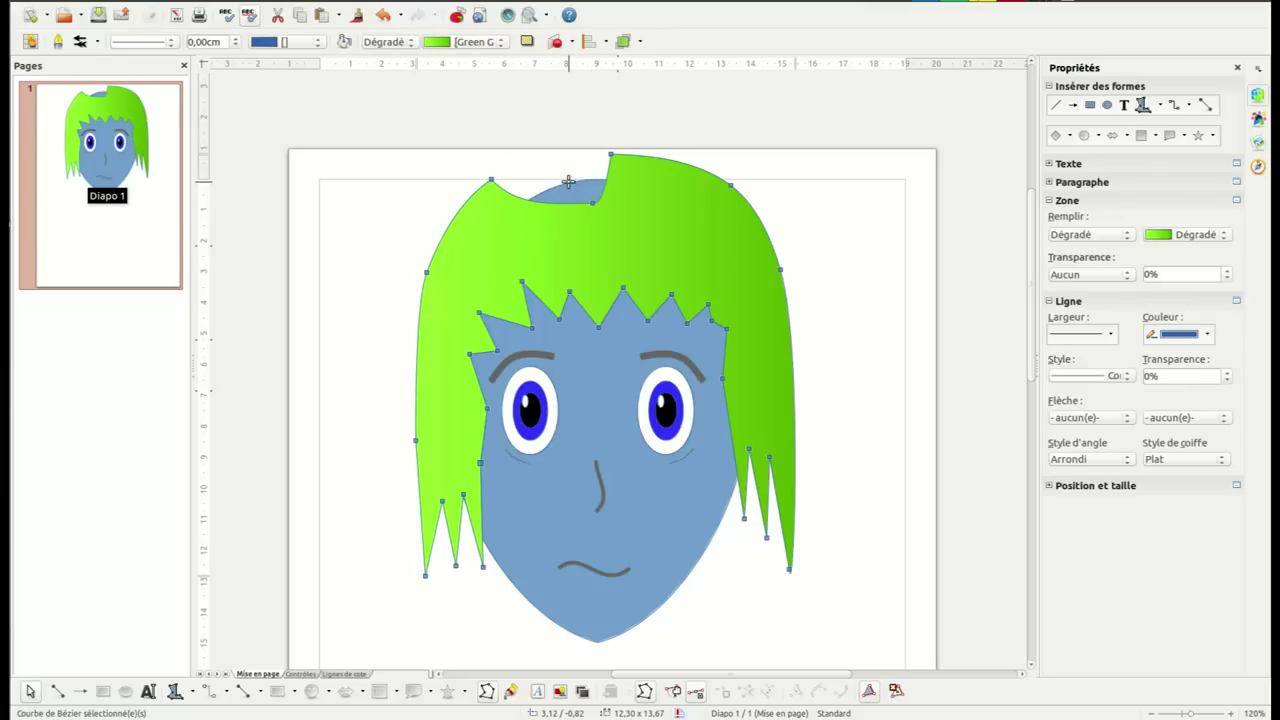
{"action": "key", "text": "ctrl+z"}
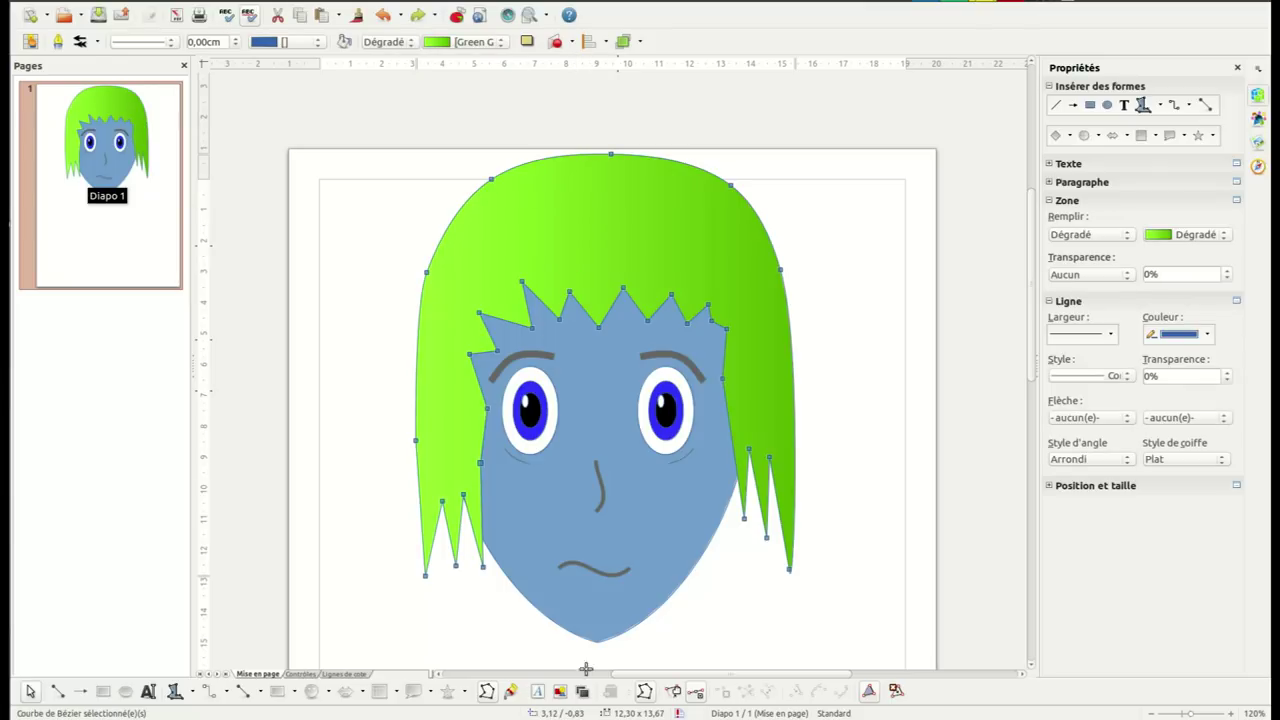
Leave point editing and set the angle of the hair's gradient fill to 0 degrees
{"action": "left_click", "coordinate": [644, 691]}
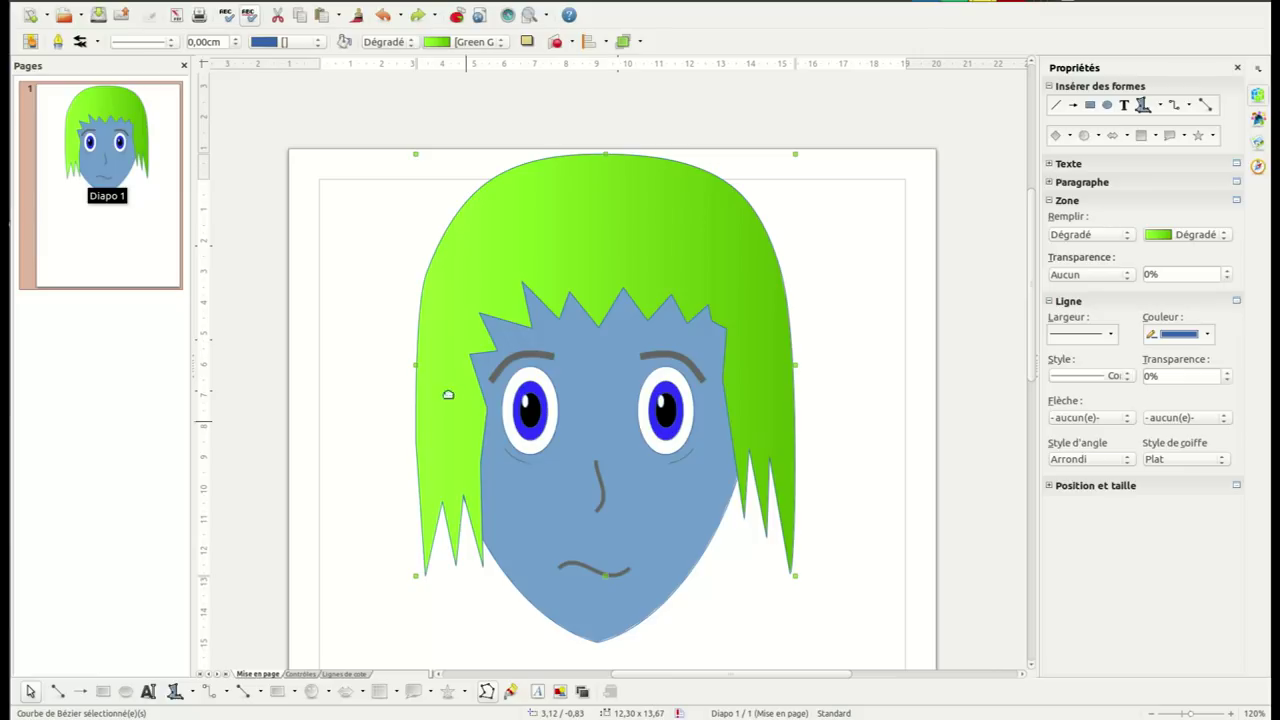
{"action": "left_click", "coordinate": [366, 217]}
{"action": "right_click", "coordinate": [680, 203]}
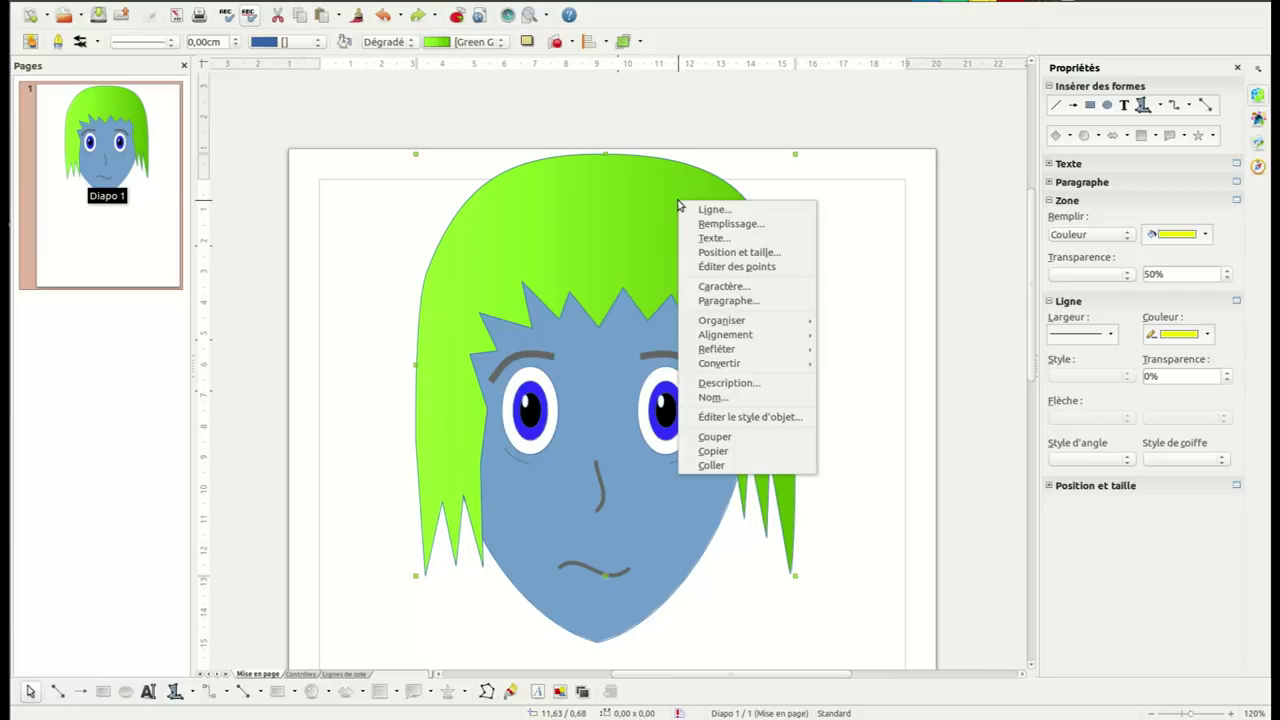
{"action": "left_click", "coordinate": [730, 224]}
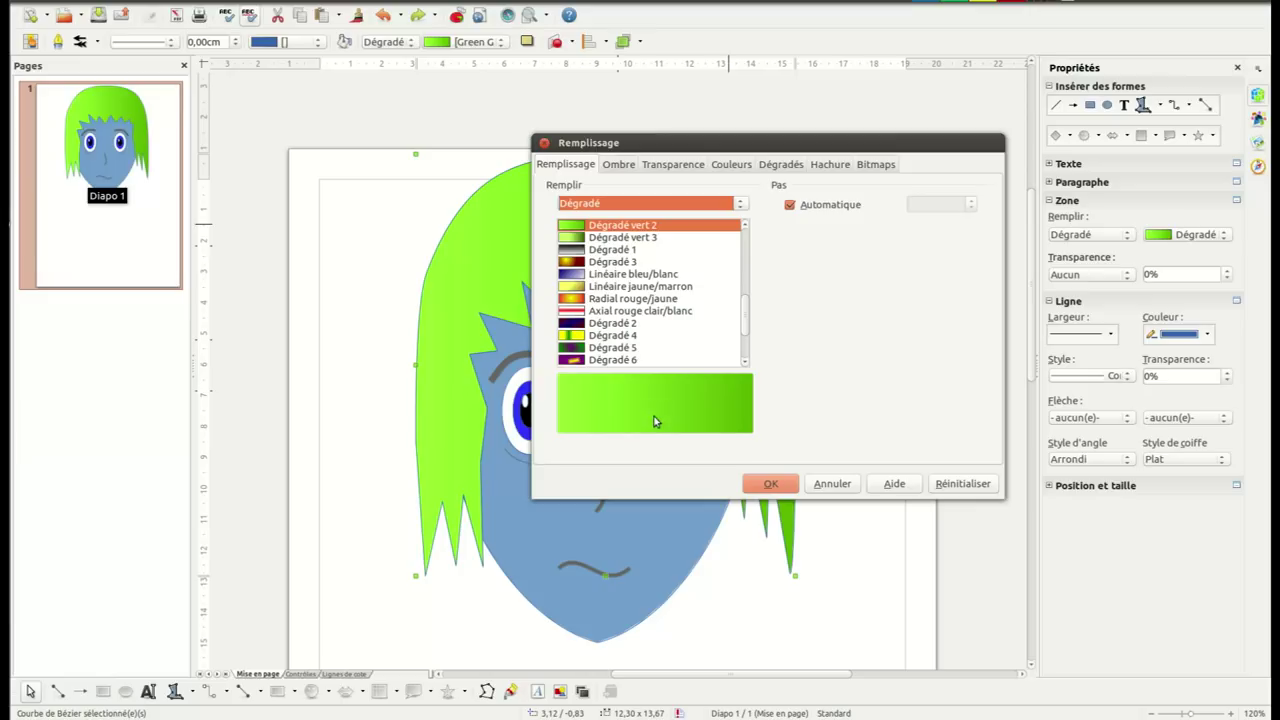
{"action": "left_click", "coordinate": [781, 165]}
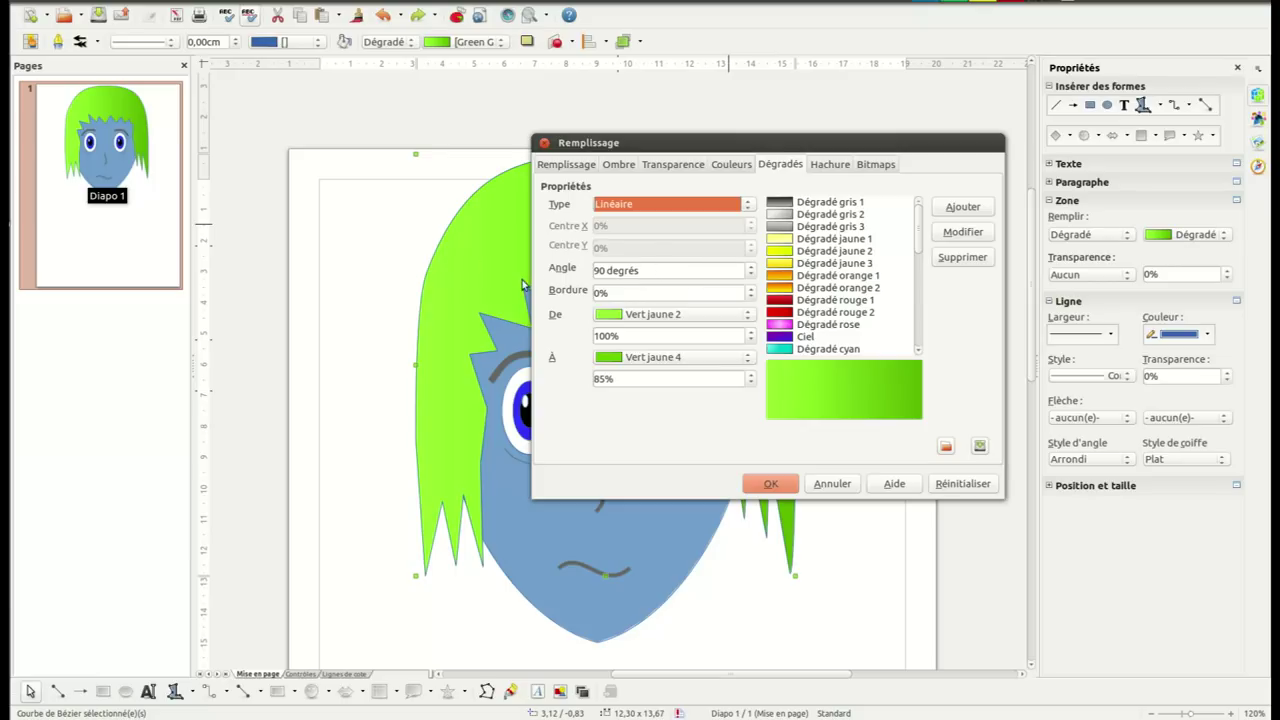
{"action": "left_click_drag", "start_coordinate": [651, 270], "coordinate": [569, 270]}
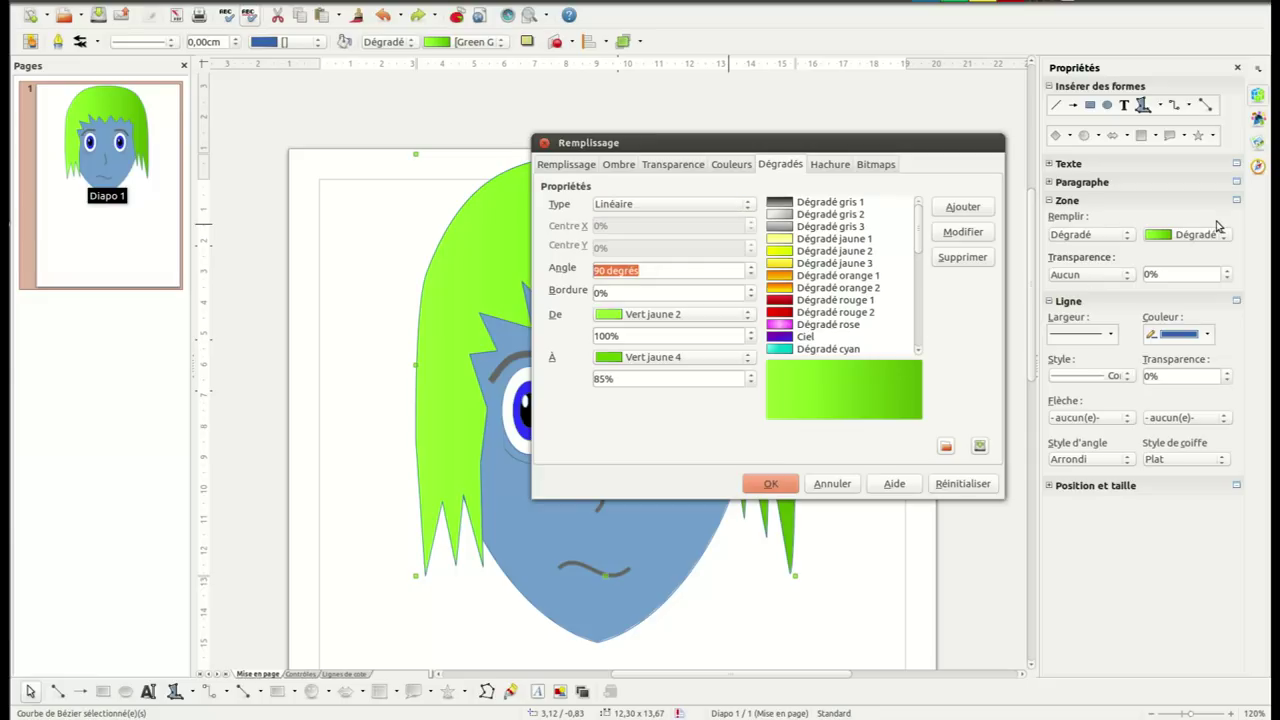
{"action": "type", "text": "0"}
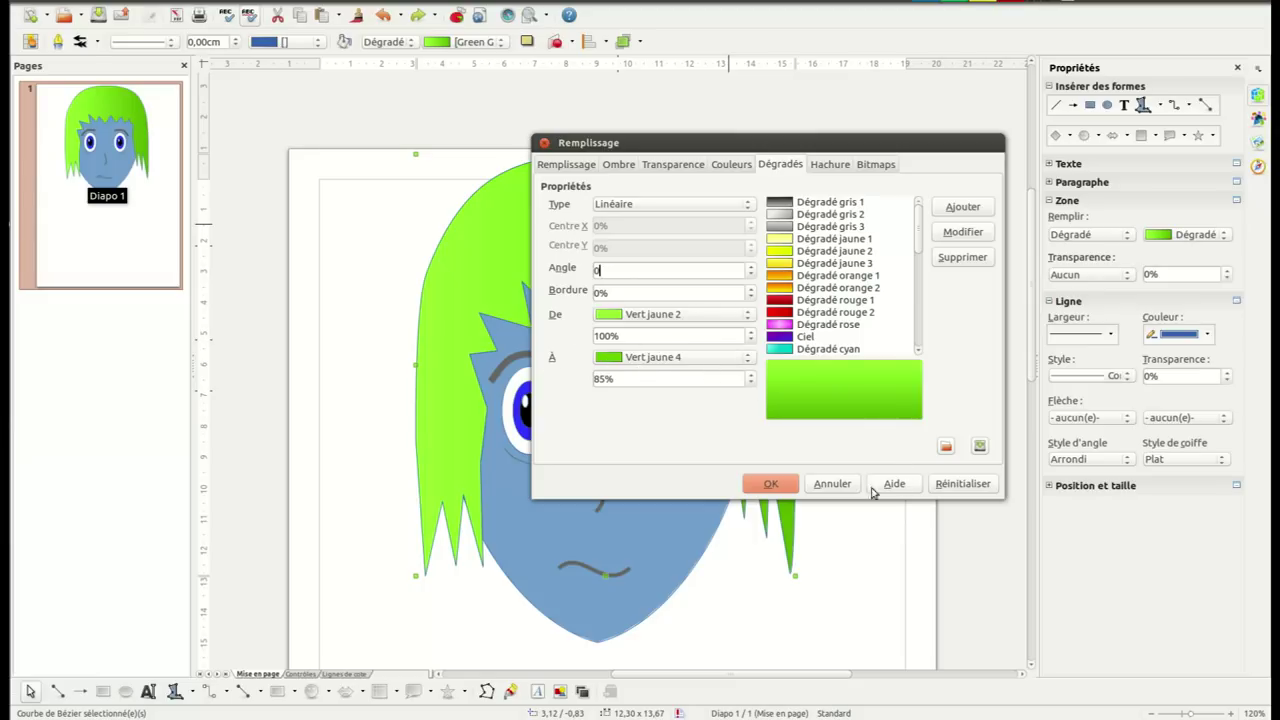
{"action": "left_click", "coordinate": [767, 484]}
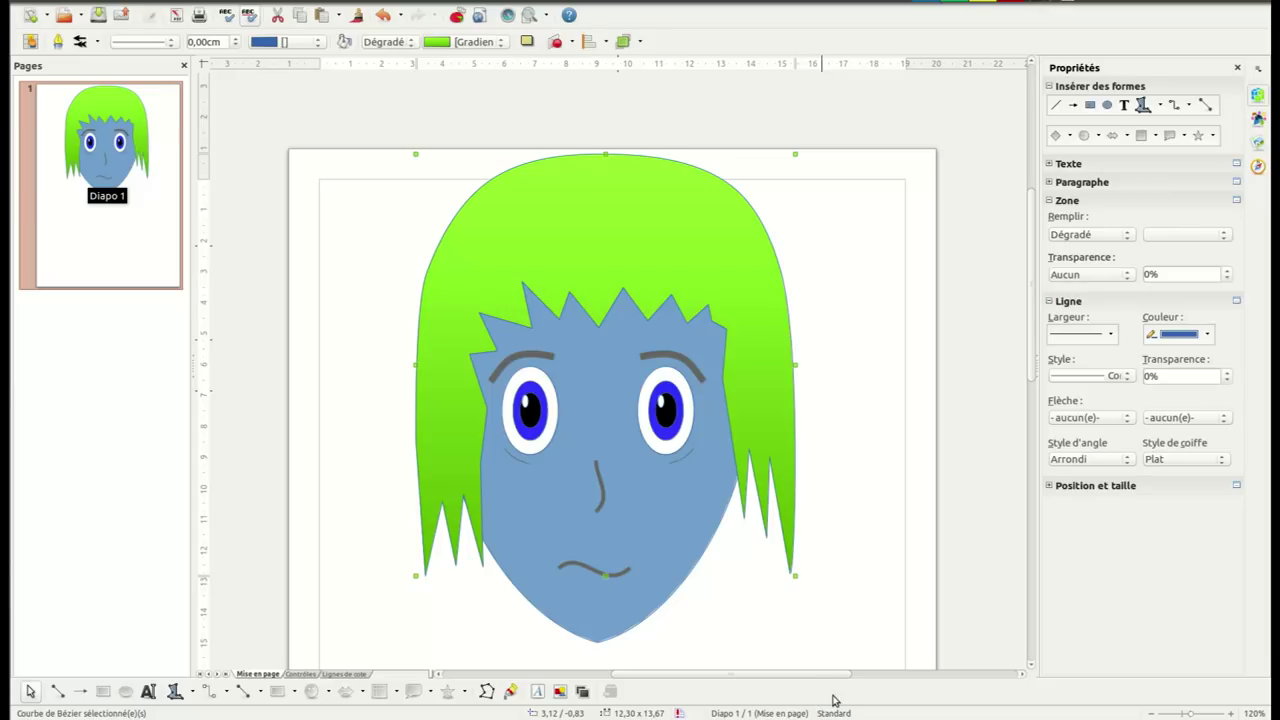
Choose the Dégradé orange 1 gradient in the fill settings of the face shape
{"action": "left_click", "coordinate": [594, 377]}
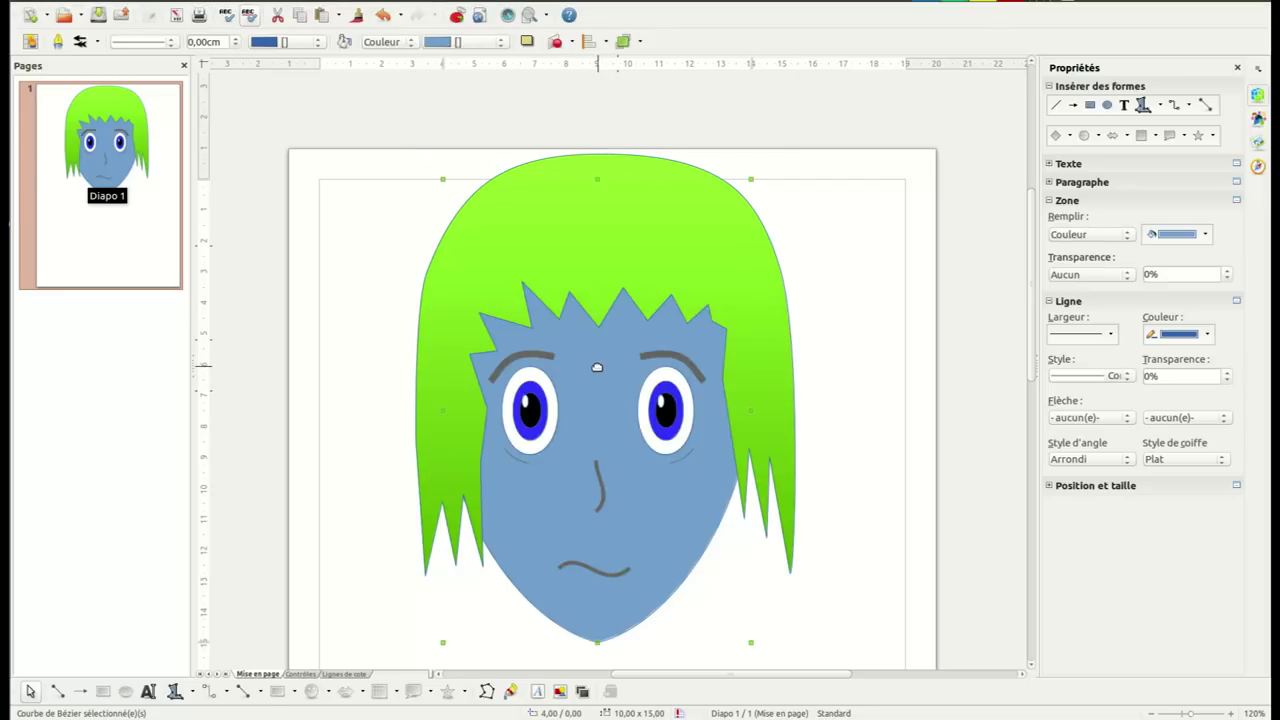
{"action": "right_click", "coordinate": [597, 367]}
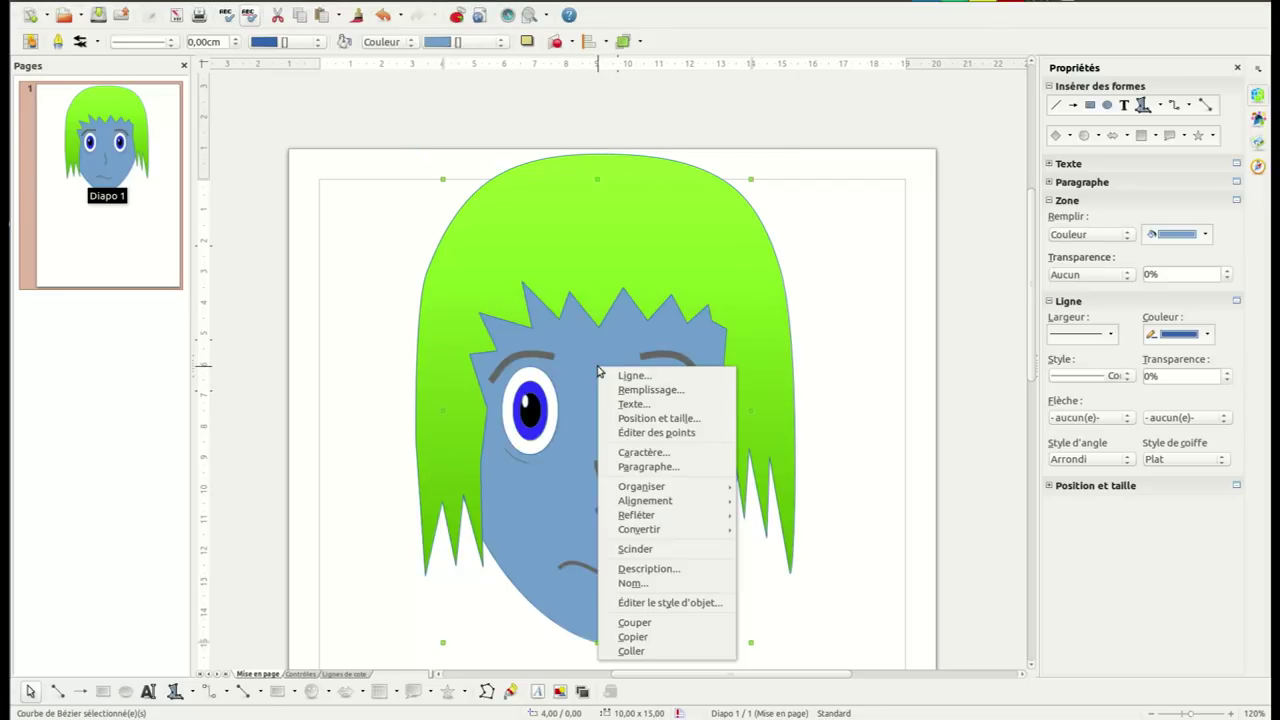
{"action": "left_click", "coordinate": [640, 390]}
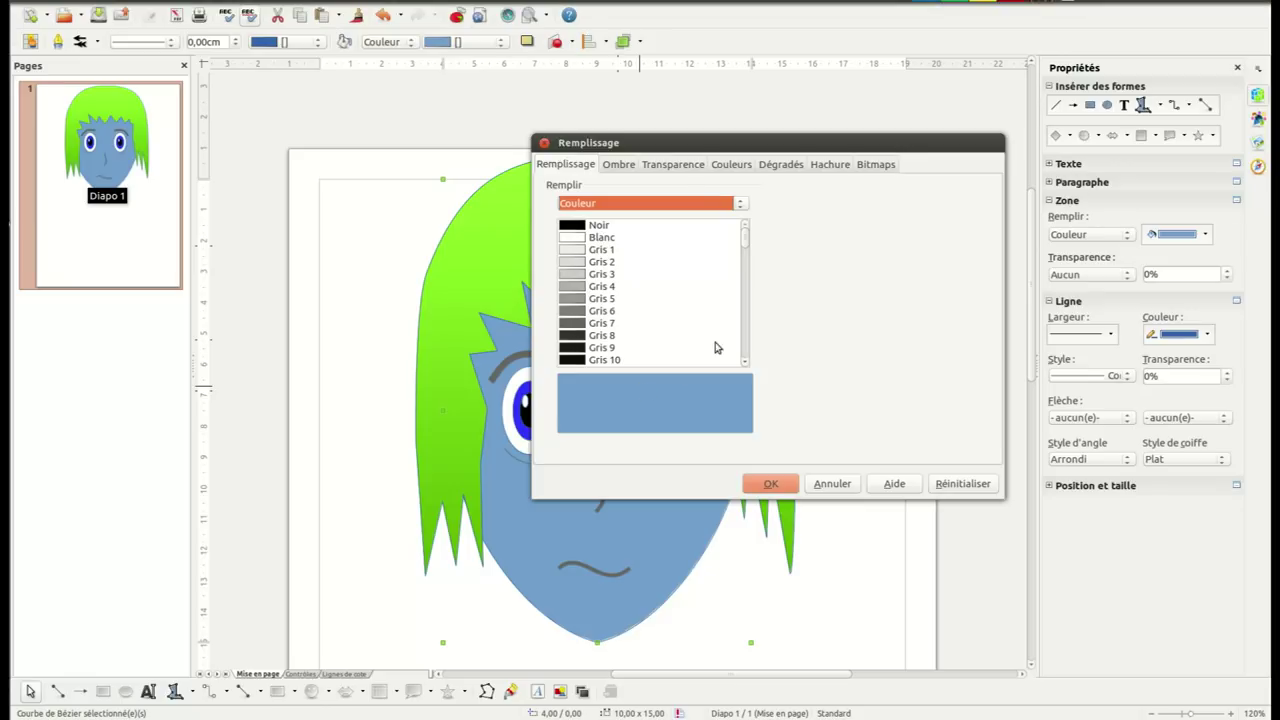
{"action": "left_click", "coordinate": [786, 165]}
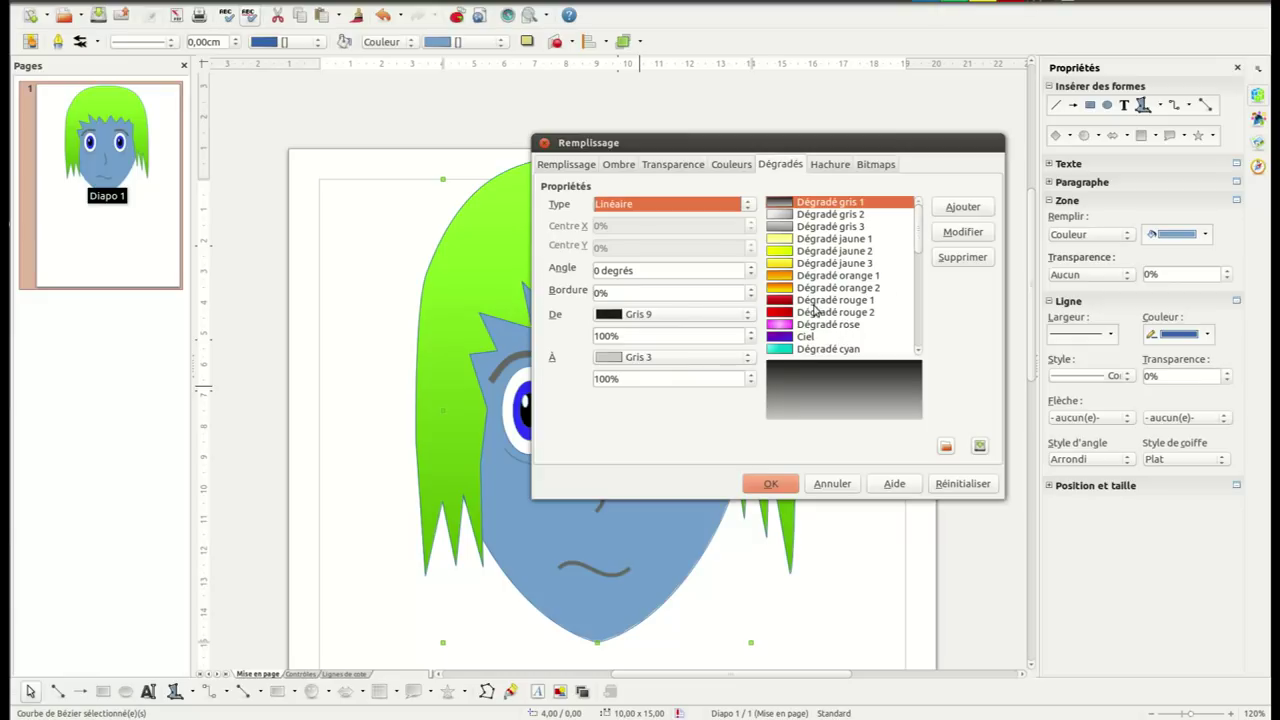
{"action": "left_click", "coordinate": [830, 277]}
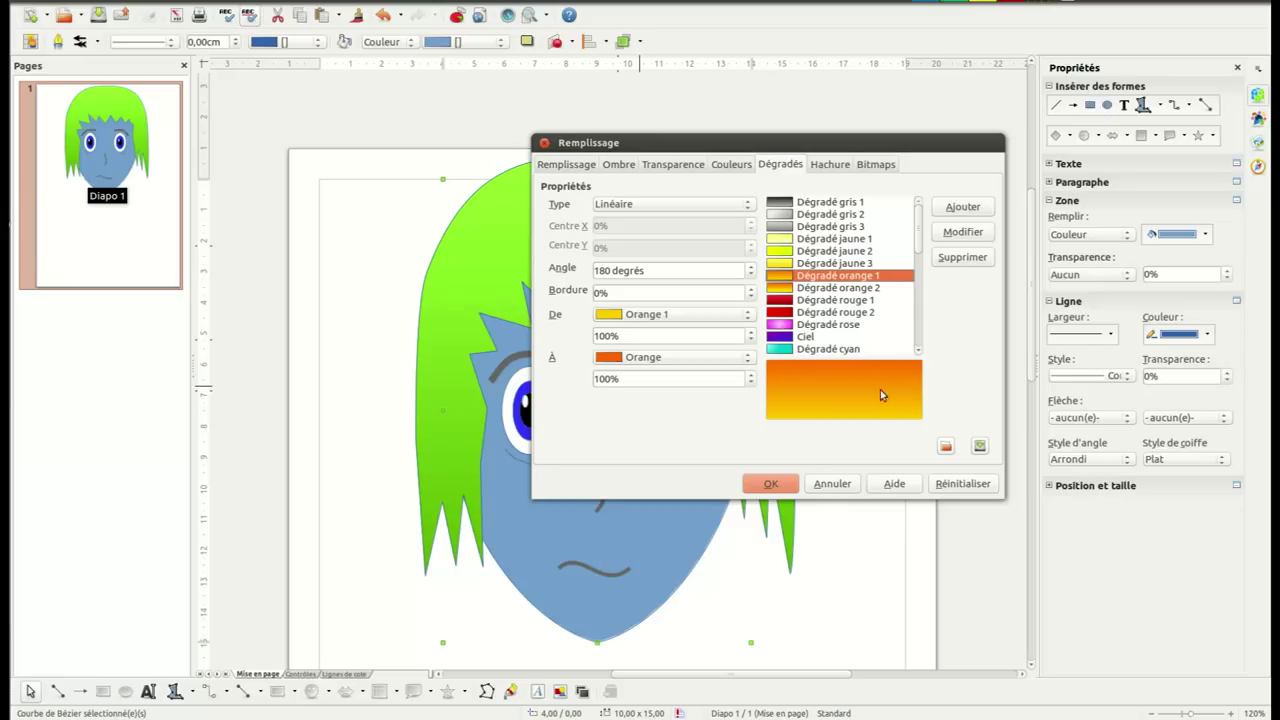
Set the face gradient's angle to 0 degrees and add it as a new gradient, appending "bis" to the suggested name
{"action": "left_click_drag", "start_coordinate": [649, 271], "coordinate": [582, 267]}
{"action": "type", "text": "0"}
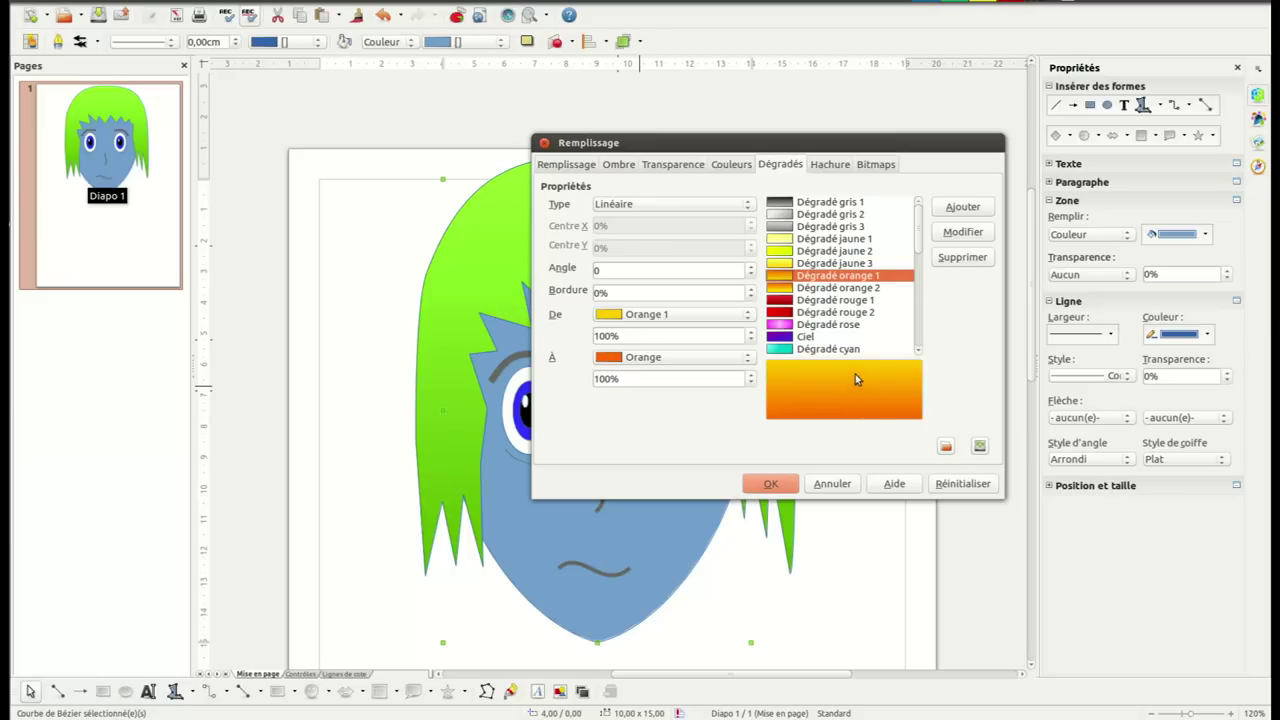
{"action": "left_click", "coordinate": [768, 484]}
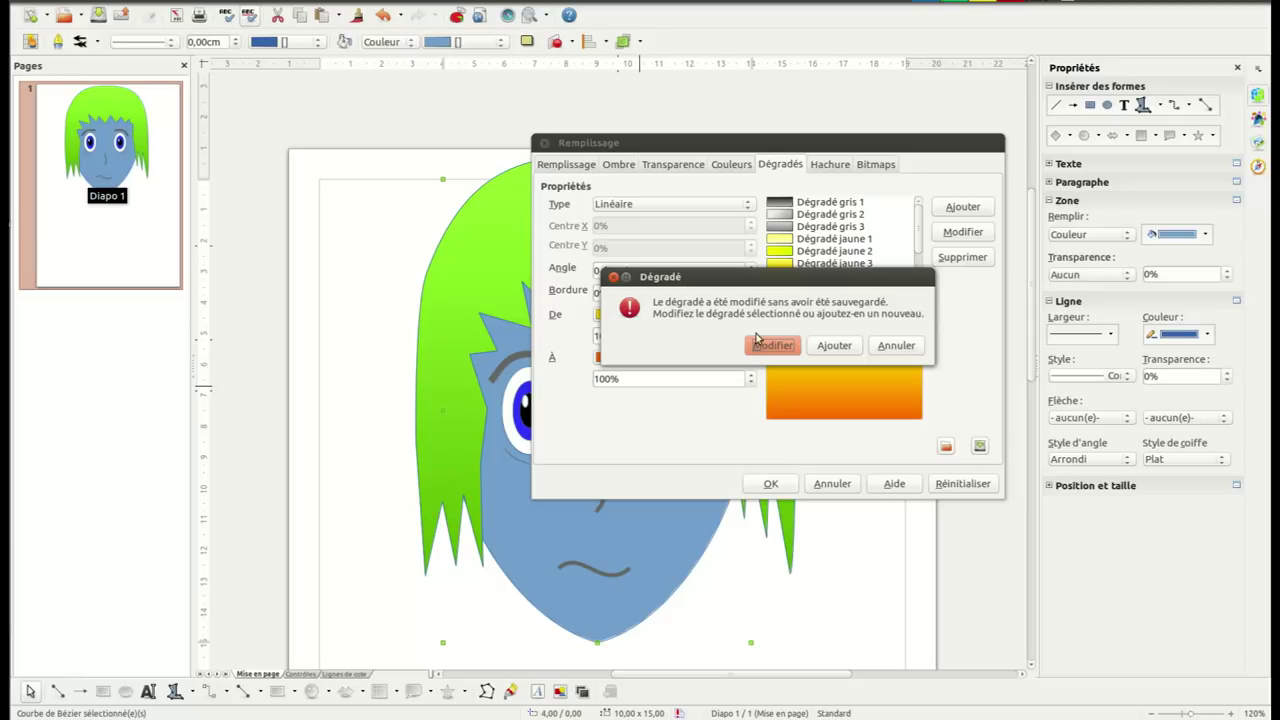
{"action": "left_click_drag", "start_coordinate": [778, 288], "coordinate": [711, 205]}
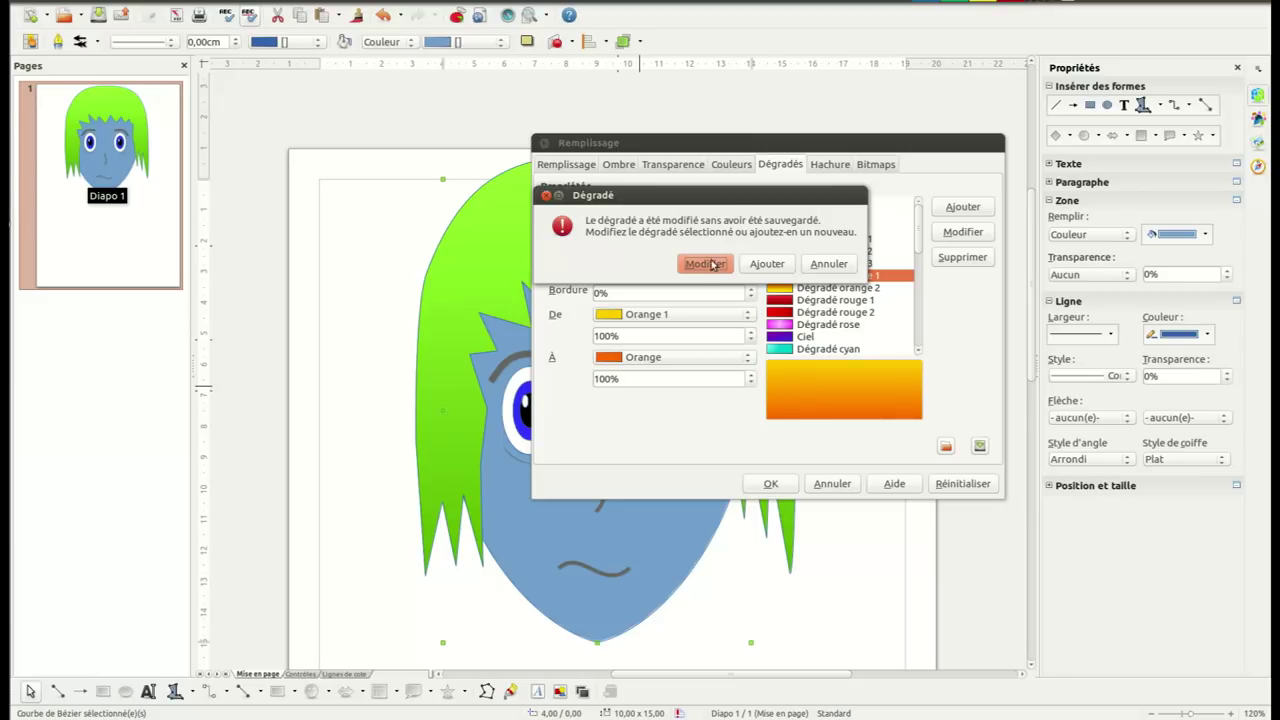
{"action": "left_click", "coordinate": [767, 265]}
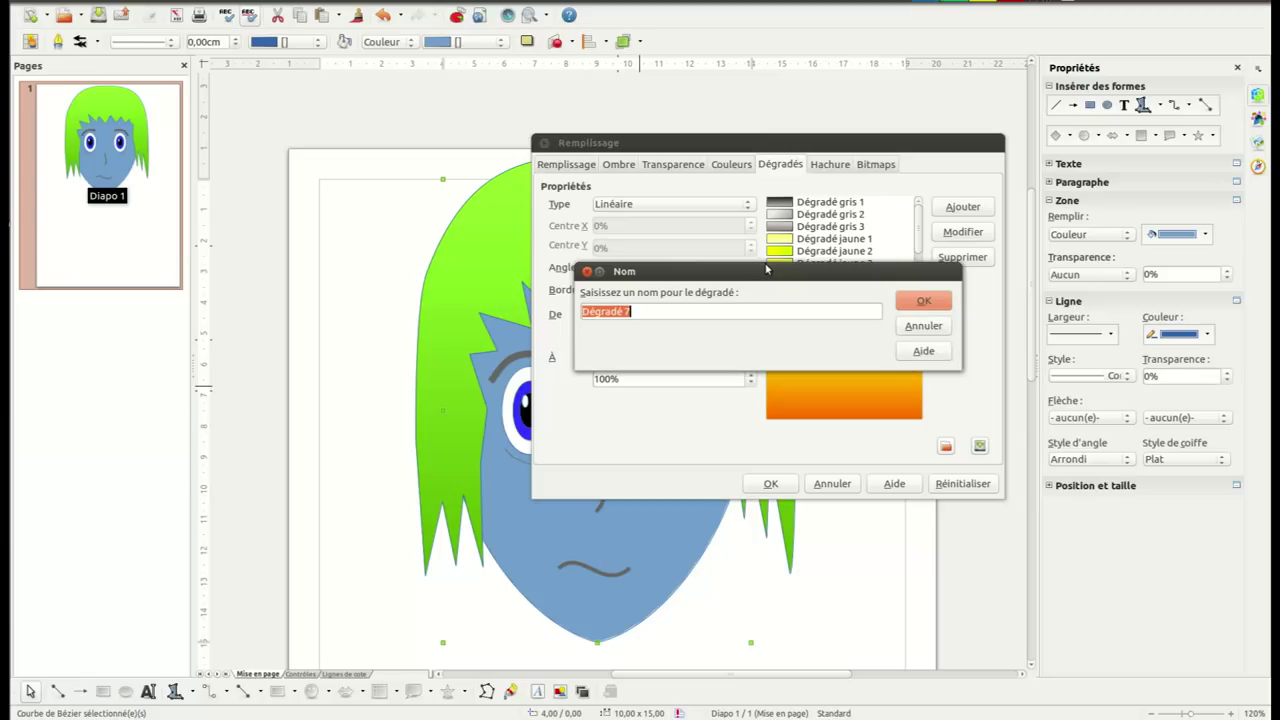
{"action": "left_click", "coordinate": [663, 311]}
{"action": "type", "text": "bis"}
{"action": "left_click", "coordinate": [924, 300]}
{"action": "key", "text": "Return"}
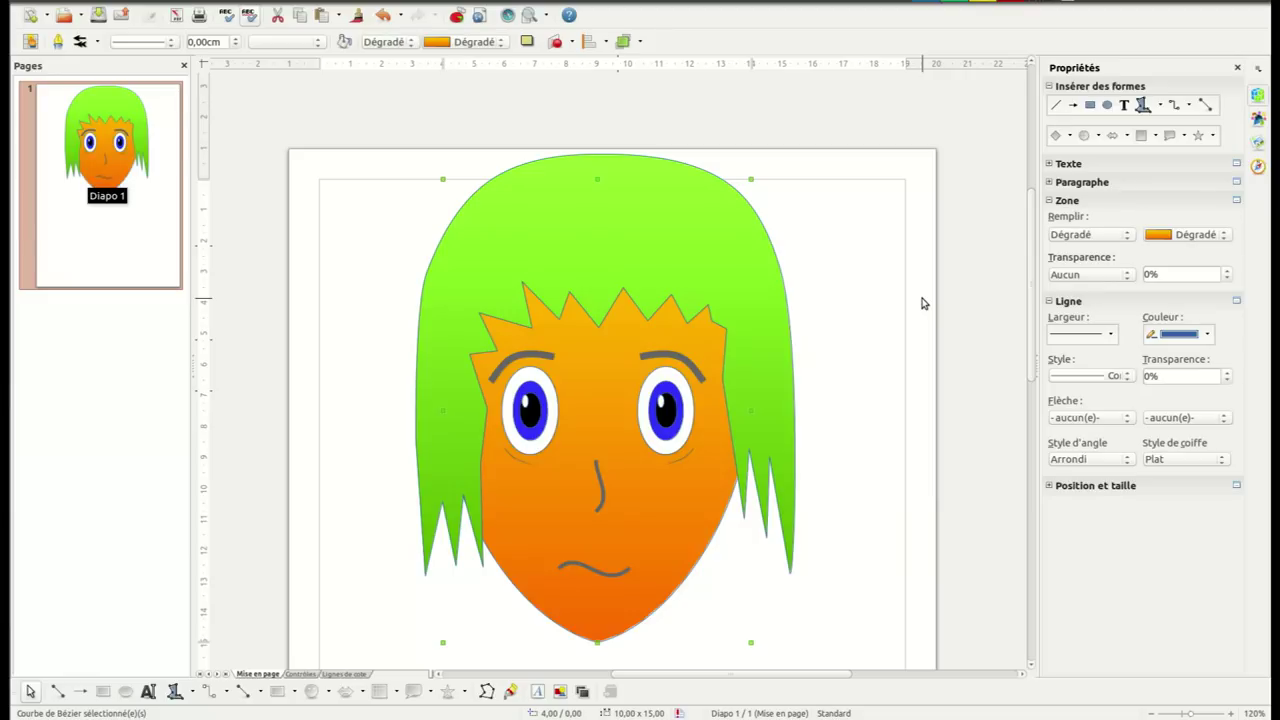
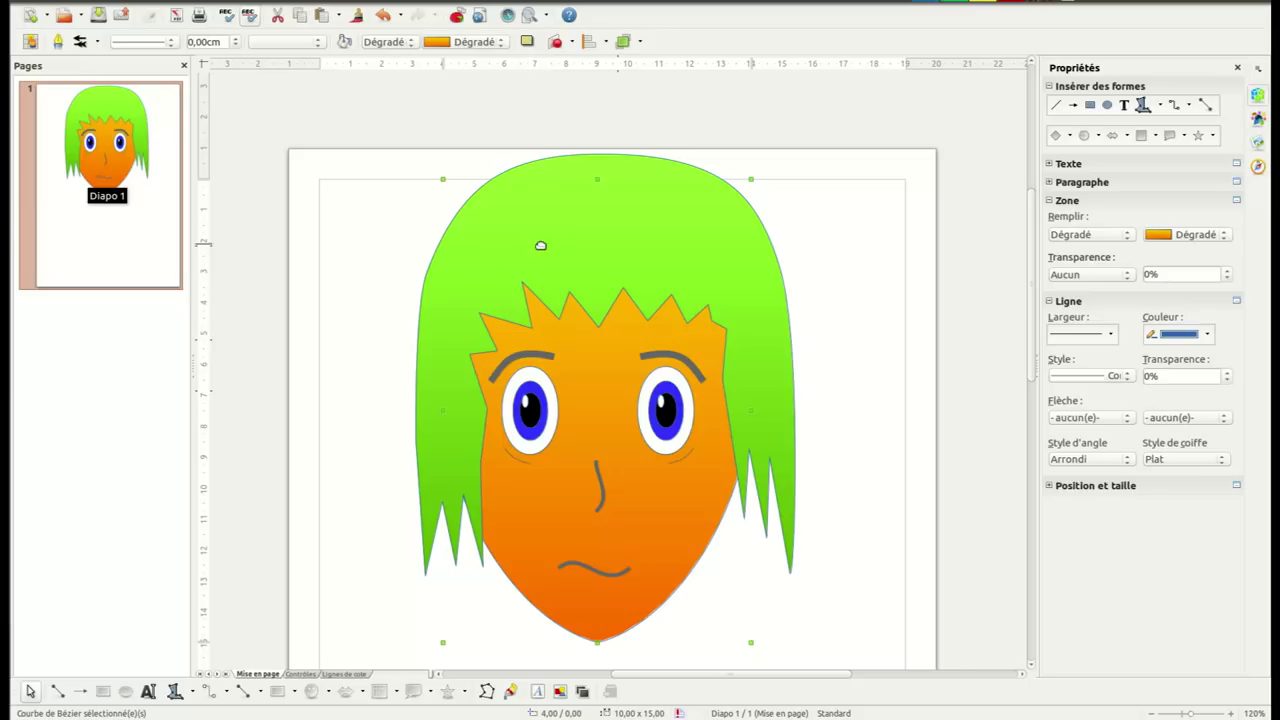
Set the outline colour of the face shape to Vert jaune
{"action": "left_click", "coordinate": [297, 43]}
{"action": "scroll", "coordinate": [335, 255], "scroll_direction": "down", "scroll_amount": 1}
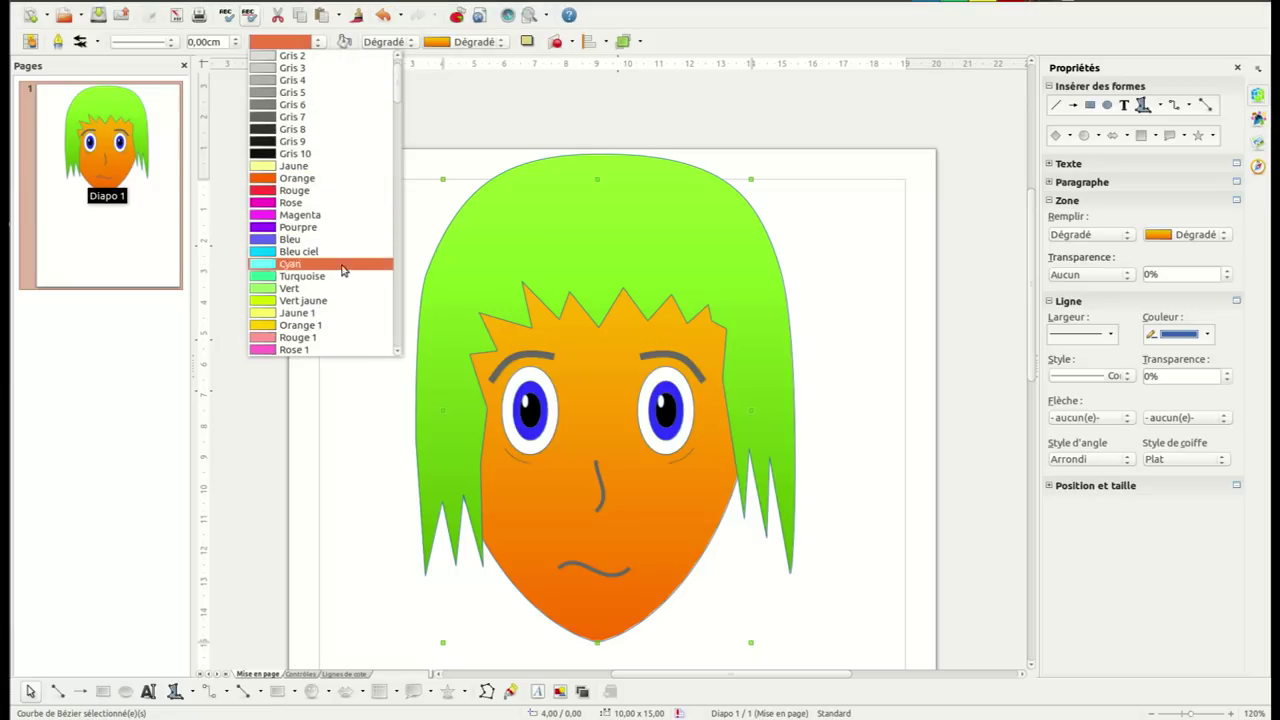
{"action": "left_click", "coordinate": [313, 301]}
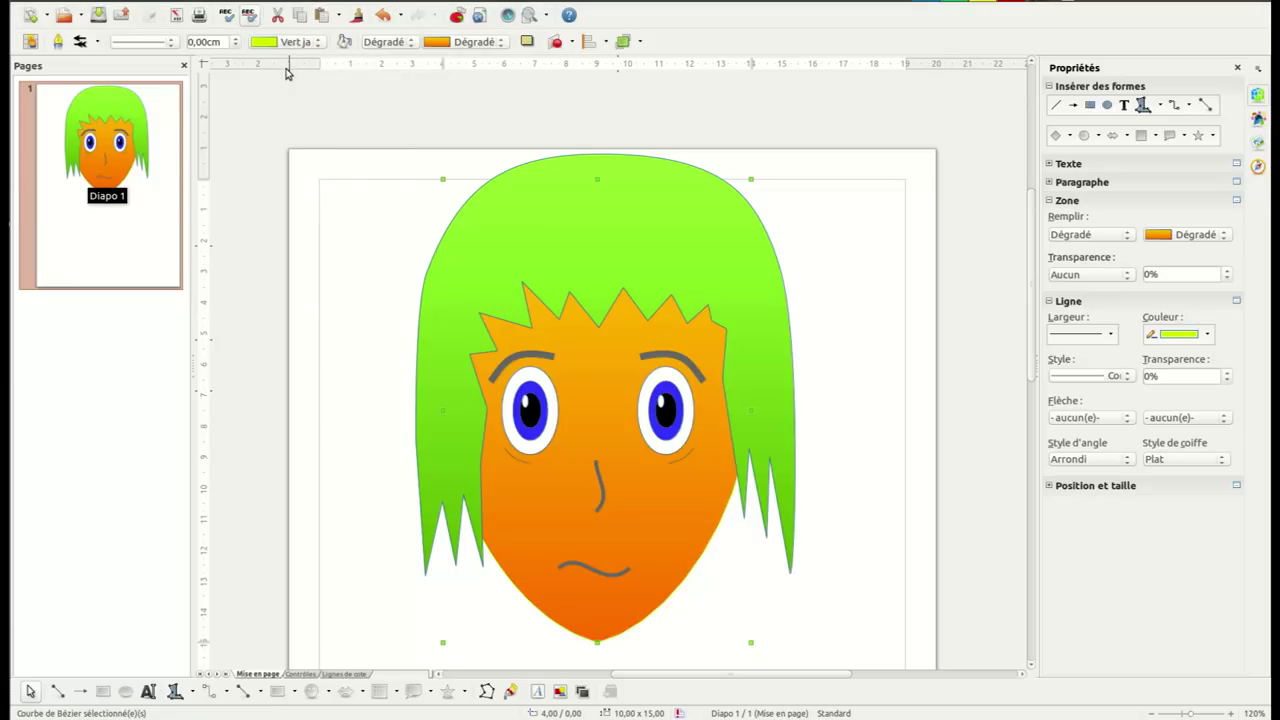
{"action": "left_click", "coordinate": [366, 217]}
Change the outline colour of the hair shape to Vert jaune 3
{"action": "left_click", "coordinate": [511, 246]}
{"action": "left_click", "coordinate": [299, 41]}
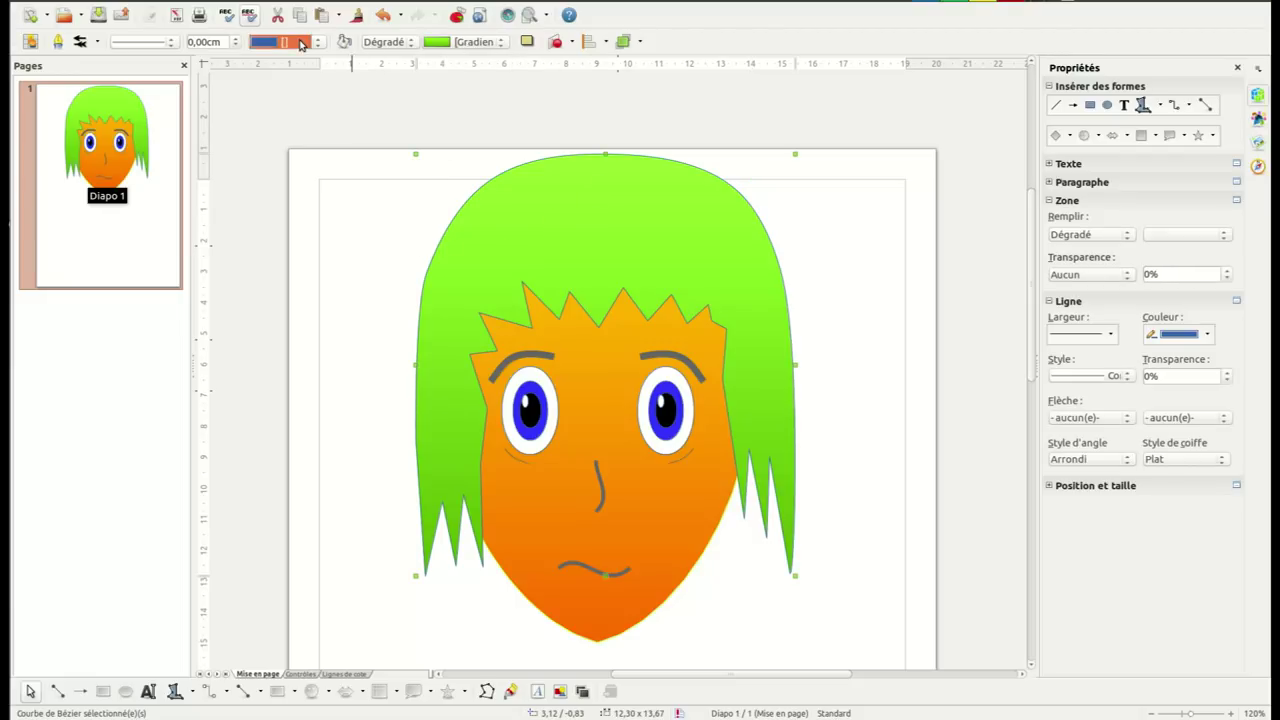
{"action": "scroll", "coordinate": [320, 160], "scroll_direction": "up", "scroll_amount": 10}
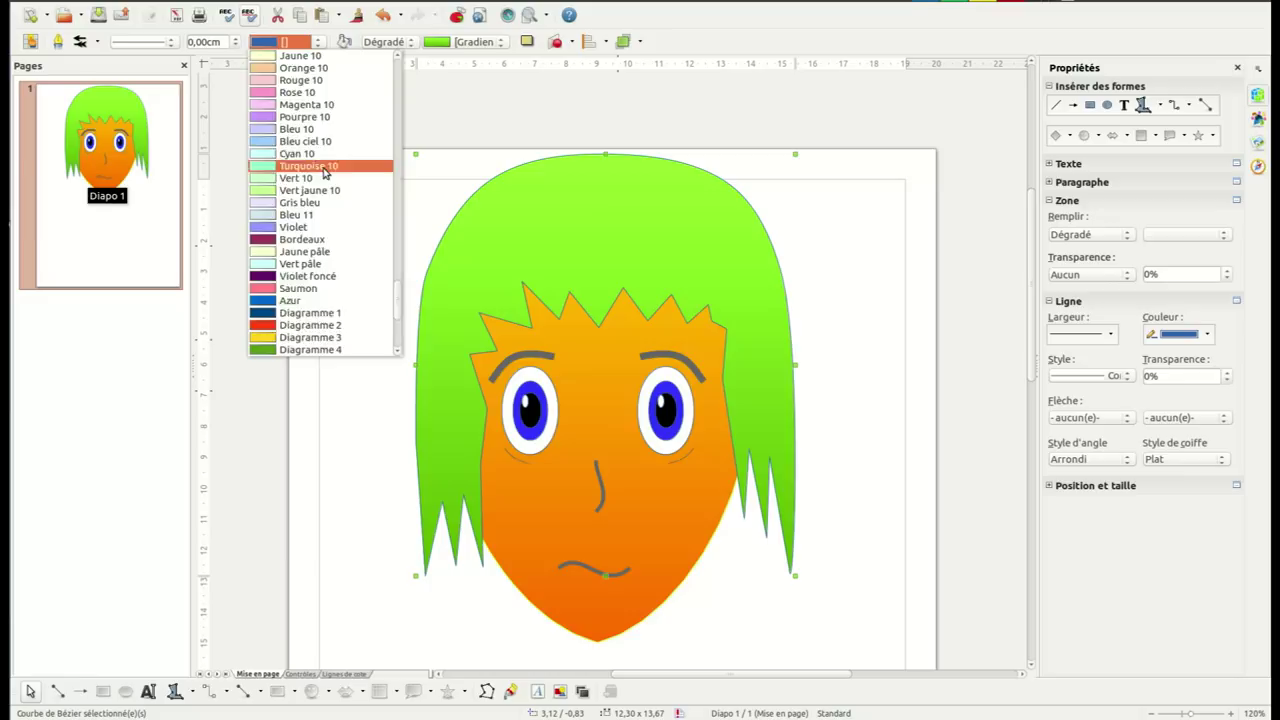
{"action": "scroll", "coordinate": [336, 168], "scroll_direction": "up", "scroll_amount": 15}
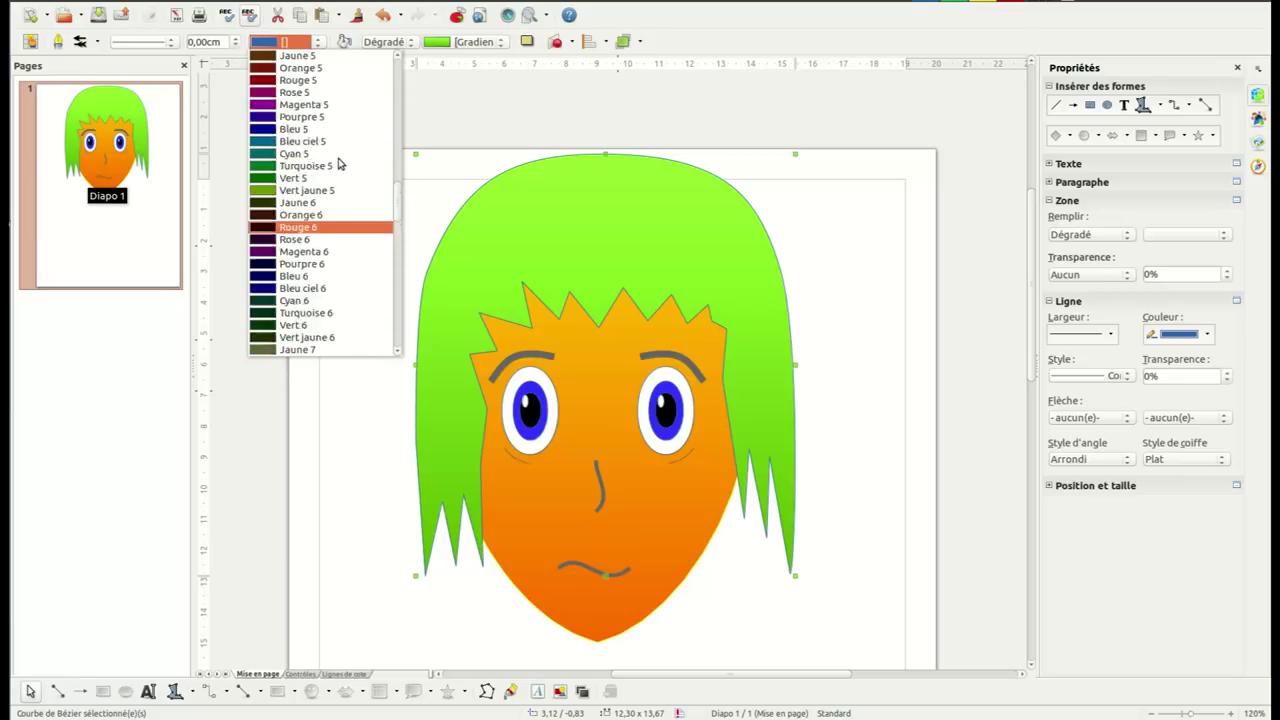
{"action": "scroll", "coordinate": [340, 130], "scroll_direction": "up", "scroll_amount": 3}
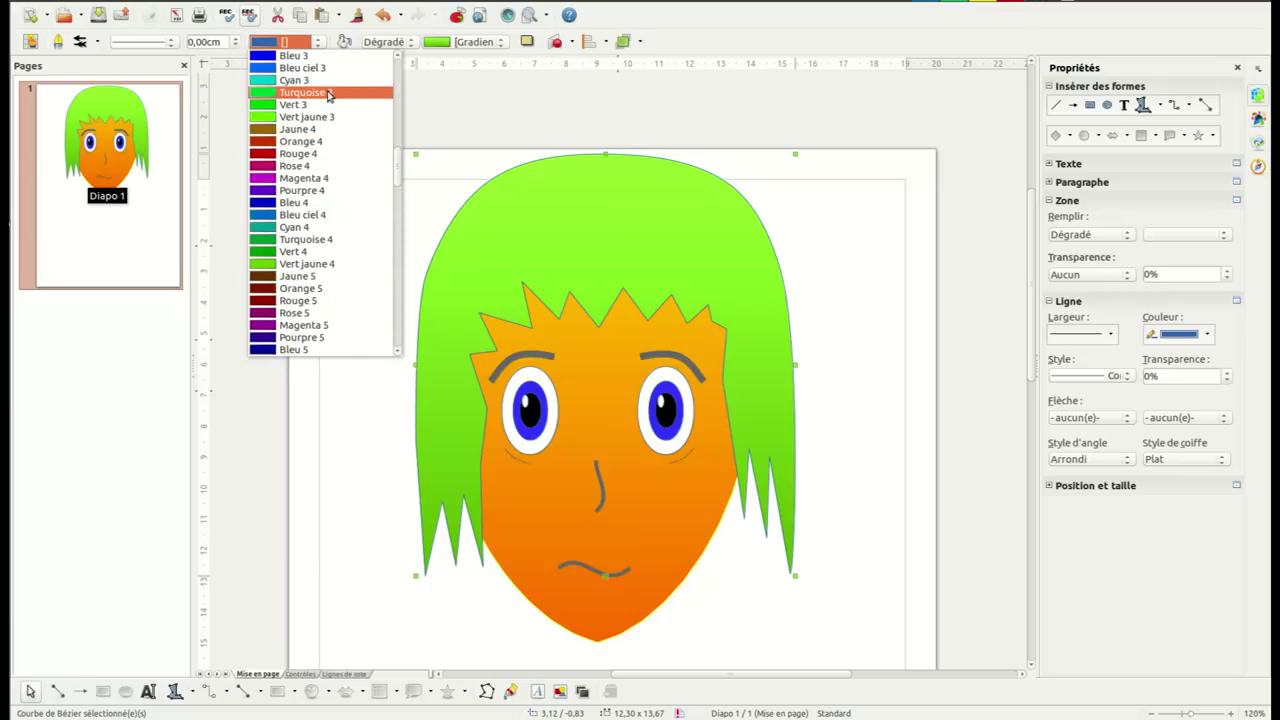
{"action": "left_click", "coordinate": [329, 91]}
{"action": "left_click", "coordinate": [323, 45]}
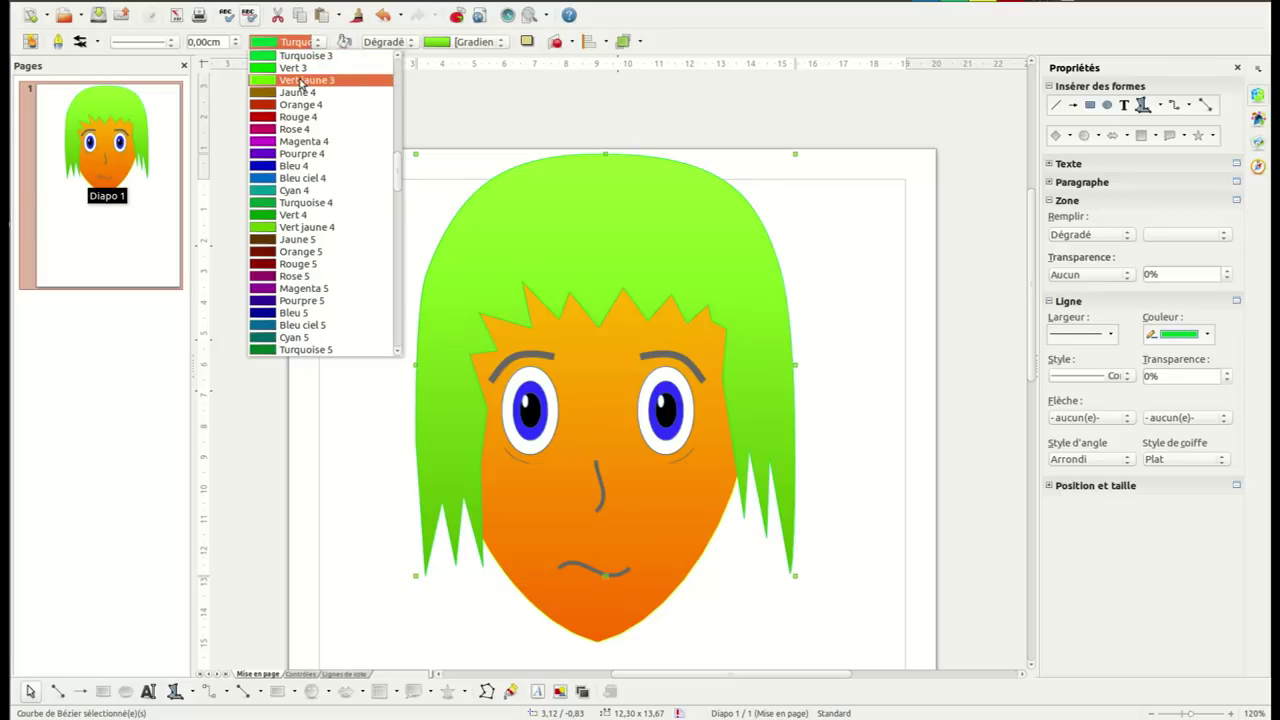
{"action": "left_click", "coordinate": [303, 82]}
{"action": "left_click", "coordinate": [372, 284]}
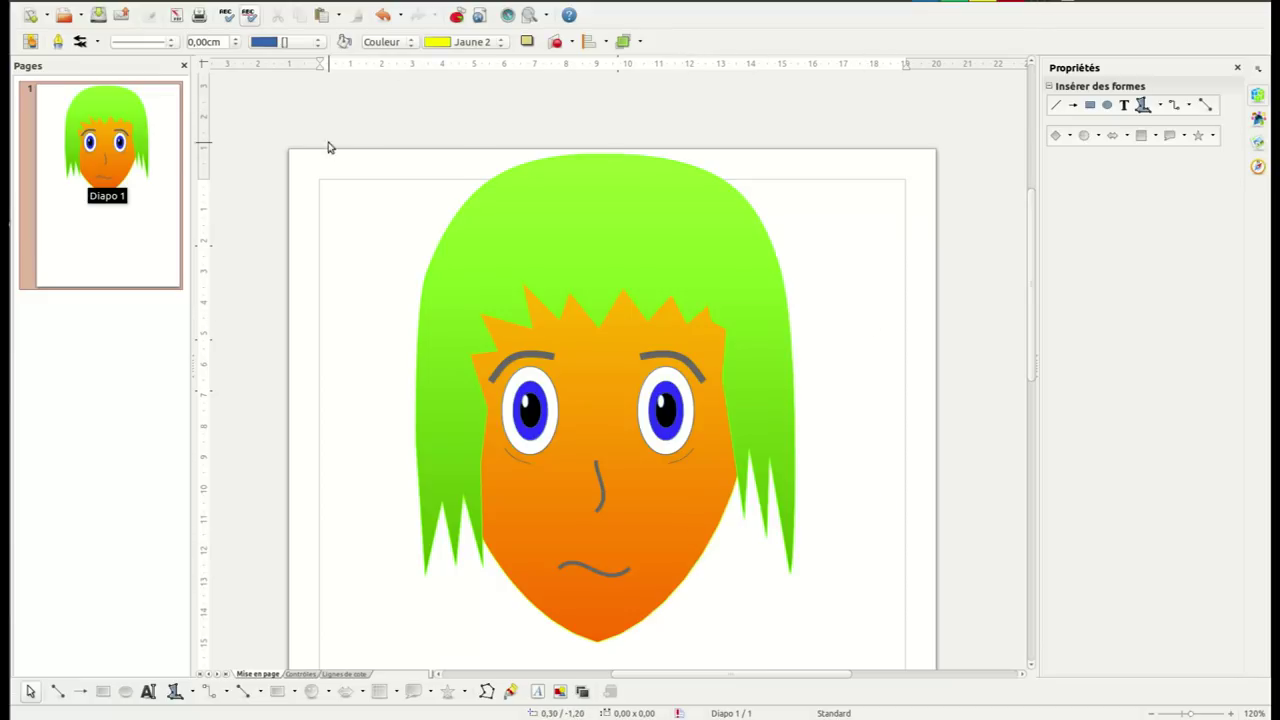
Copy all the objects of the green-haired face and paste them into the other open drawing with the five coloured faces
{"action": "mouse_move", "coordinate": [364, 108]}
{"action": "left_mouse_down"}
{"action": "mouse_move", "coordinate": [611, 280]}
{"action": "mouse_move", "coordinate": [797, 617]}
{"action": "mouse_move", "coordinate": [842, 664]}
{"action": "mouse_move", "coordinate": [849, 654]}
{"action": "left_mouse_up"}
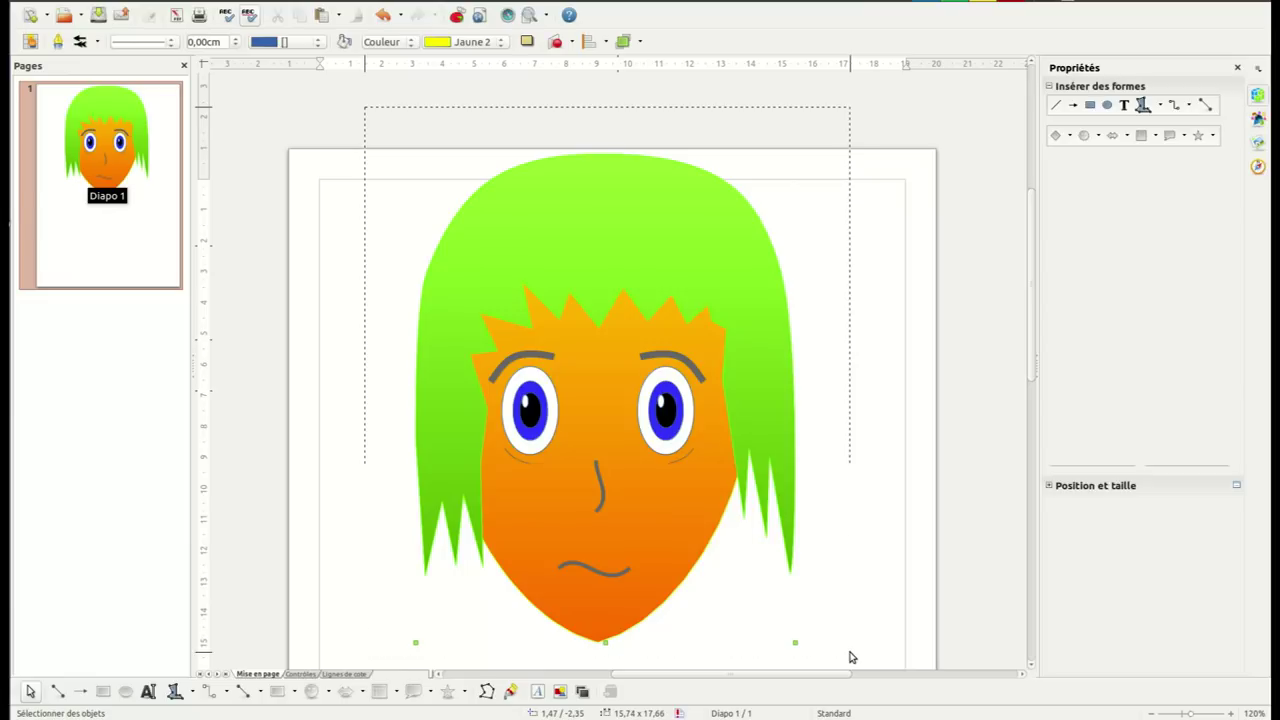
{"action": "right_click", "coordinate": [668, 232]}
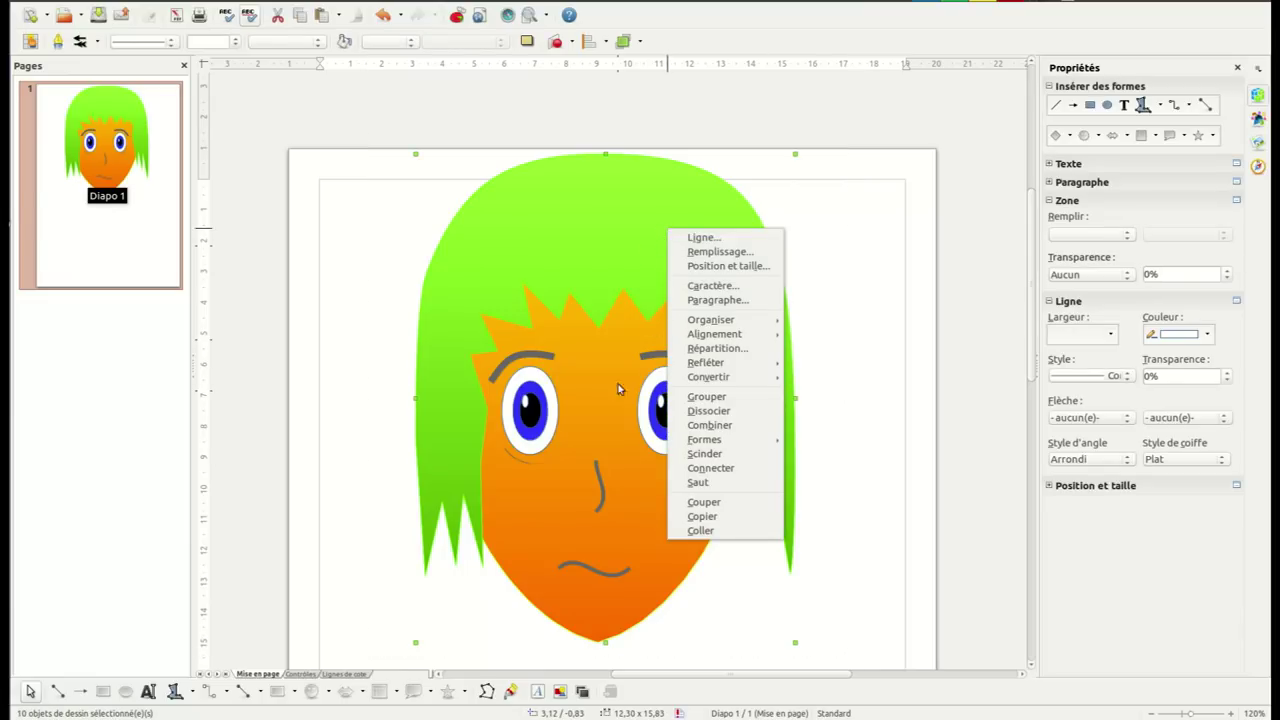
{"action": "left_click", "coordinate": [703, 517]}
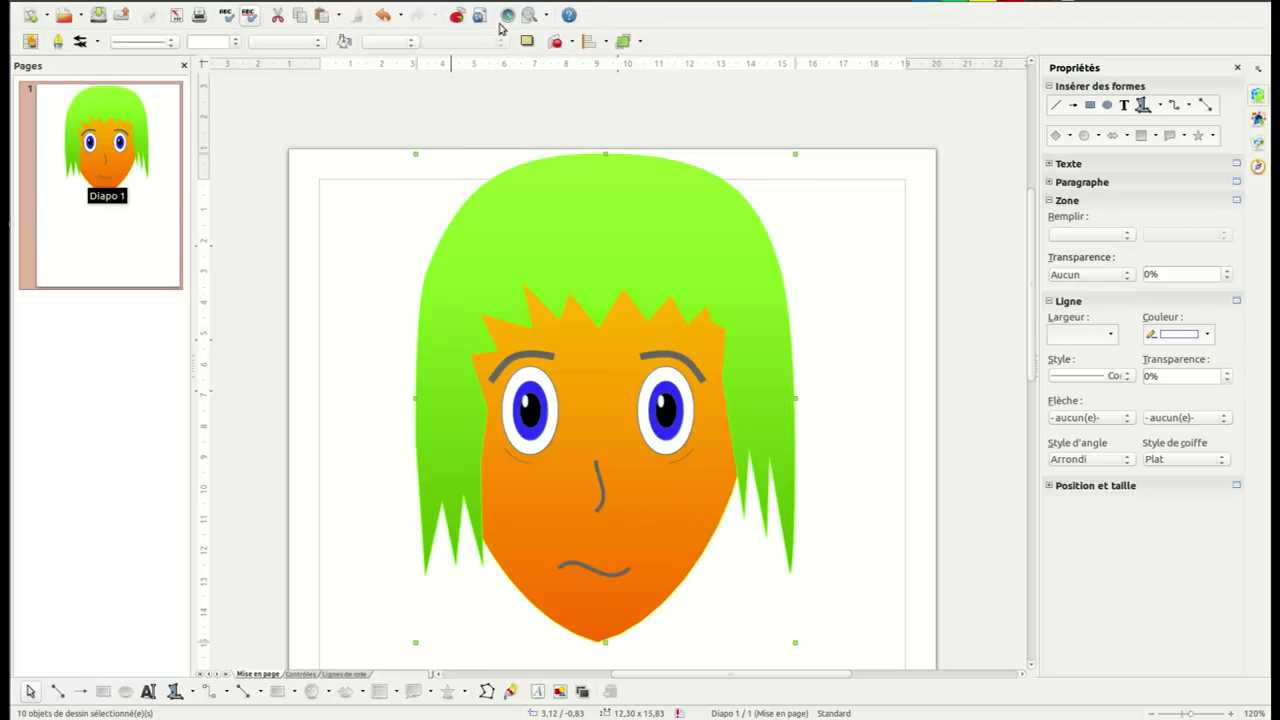
{"action": "key", "text": "alt+Tab"}
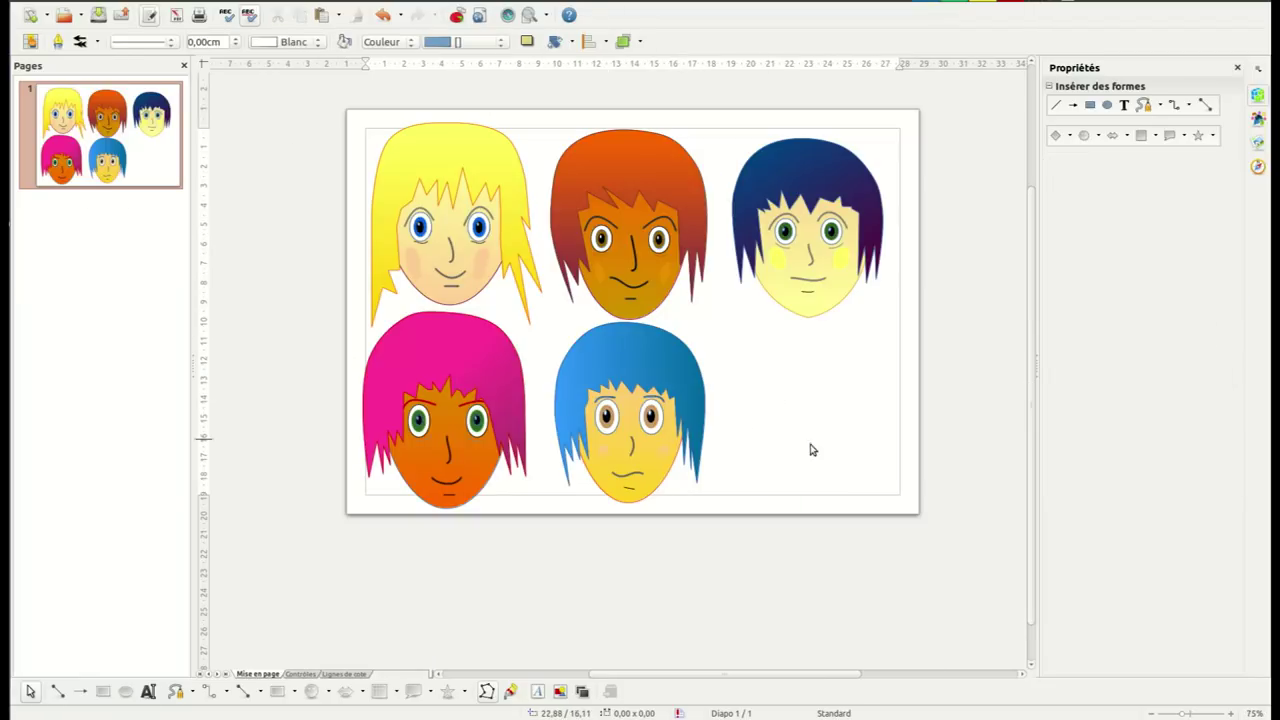
{"action": "key", "text": "ctrl+v"}
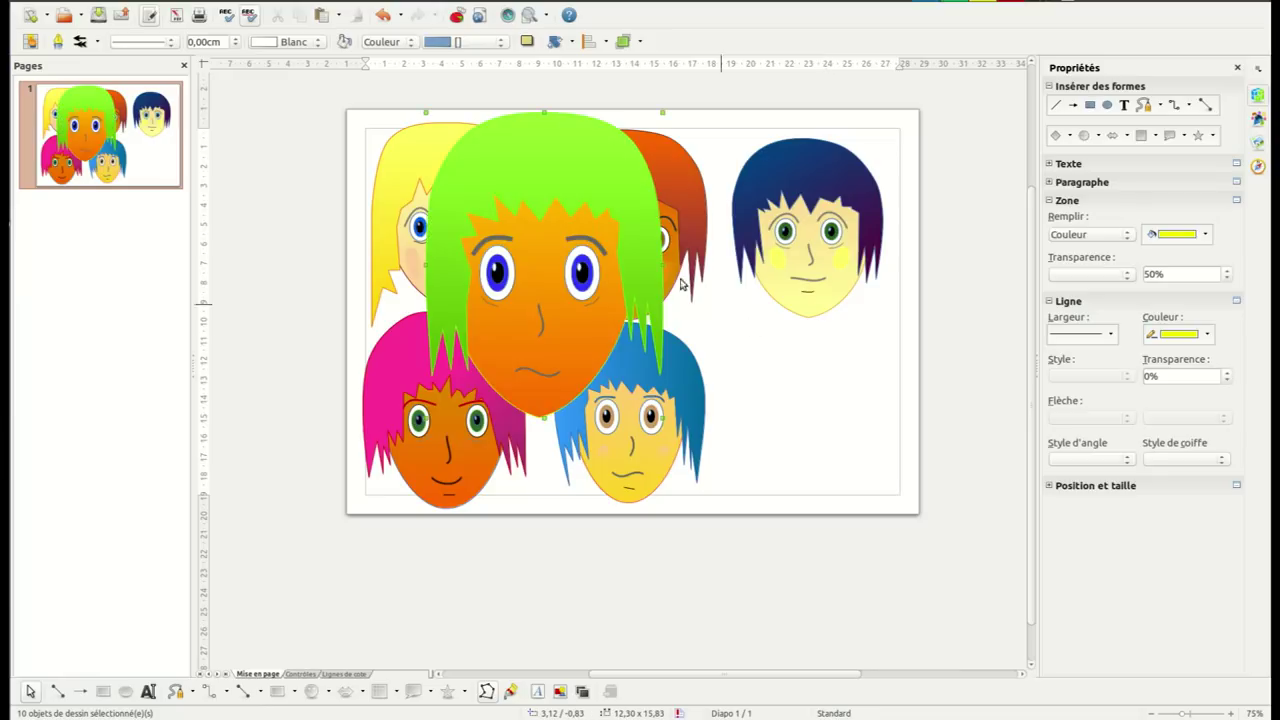
Move the pasted face into the empty space beside the blue-haired face and shrink it to about 7.2 × 9.3 cm
{"action": "left_click_drag", "start_coordinate": [552, 177], "coordinate": [851, 394]}
{"action": "left_click_drag", "start_coordinate": [957, 630], "coordinate": [848, 444]}
{"action": "mouse_move", "coordinate": [877, 514]}
{"action": "left_mouse_down"}
{"action": "mouse_move", "coordinate": [863, 491]}
{"action": "mouse_move", "coordinate": [868, 503]}
{"action": "left_mouse_up"}
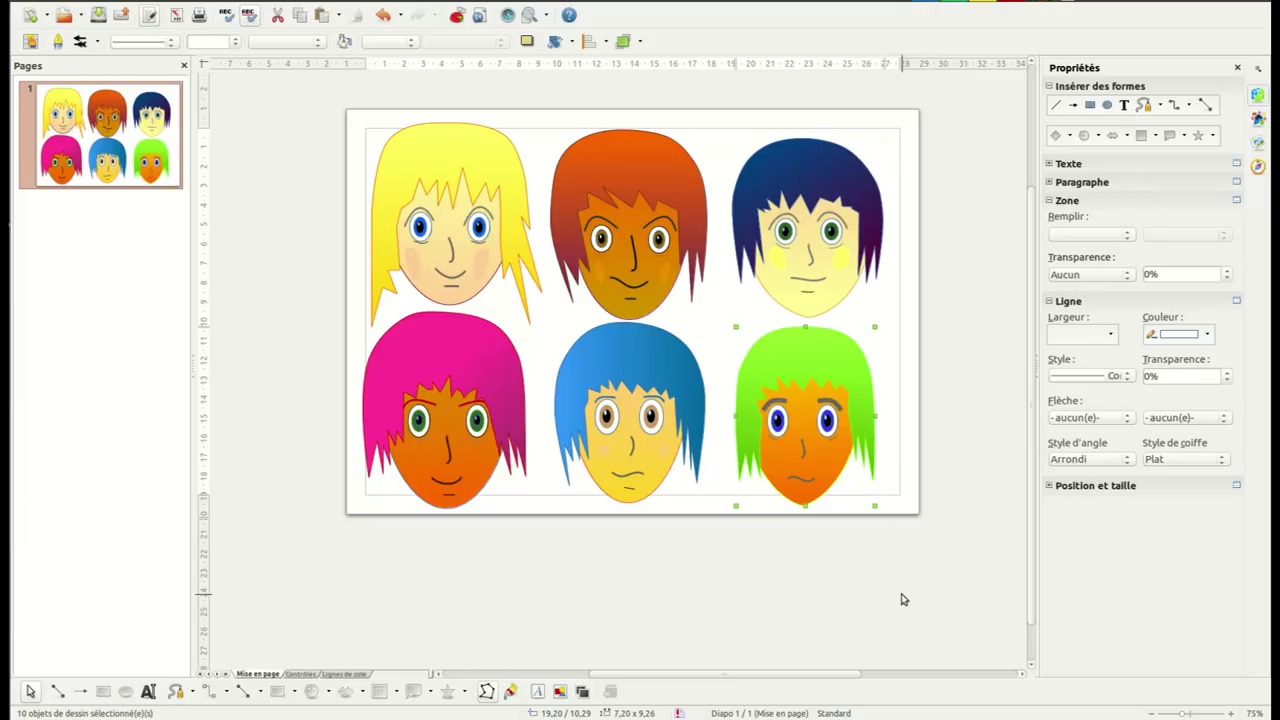
Deselect the pasted face and save the drawing containing the six faces
{"action": "left_click", "coordinate": [847, 599]}
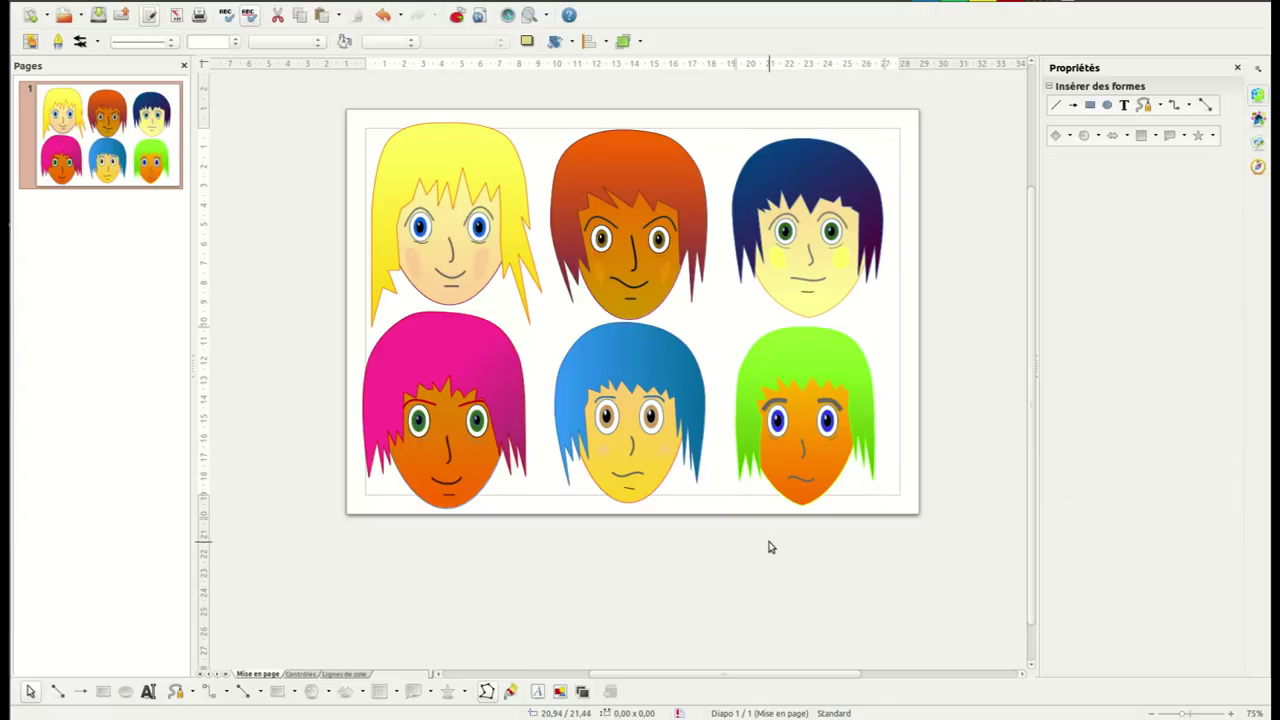
{"action": "left_click", "coordinate": [829, 421]}
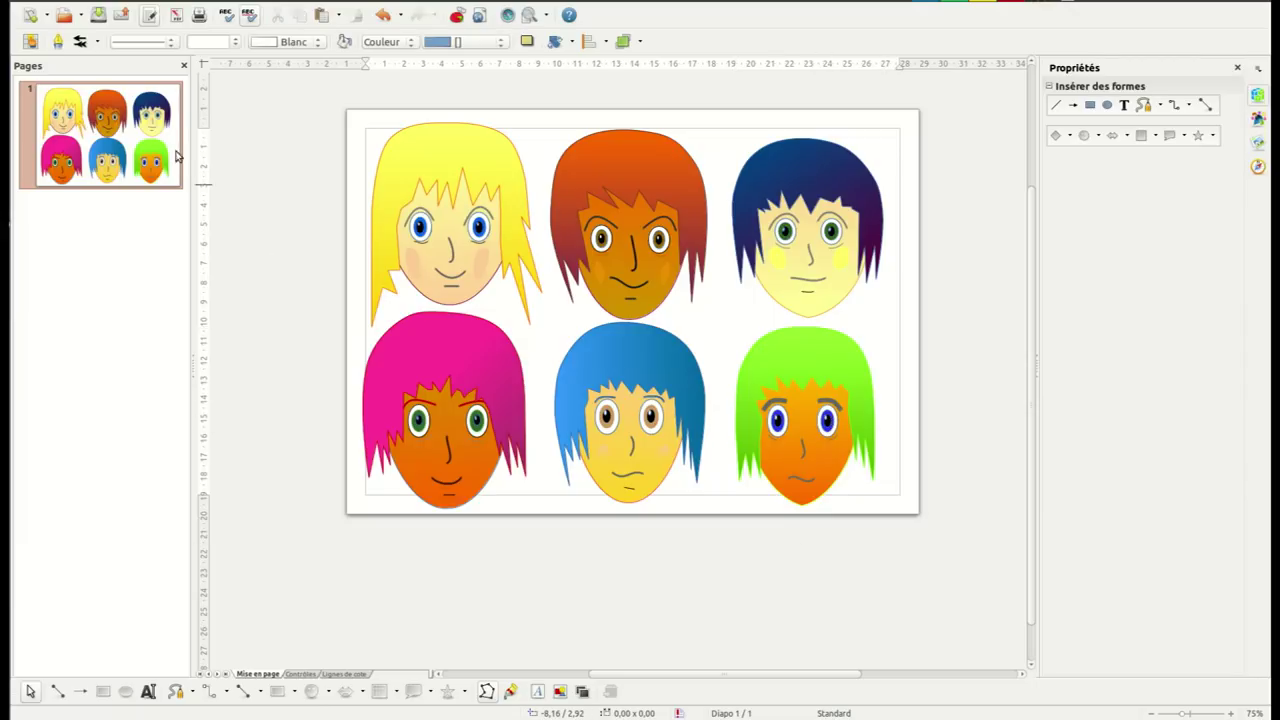
{"action": "left_click", "coordinate": [97, 16]}
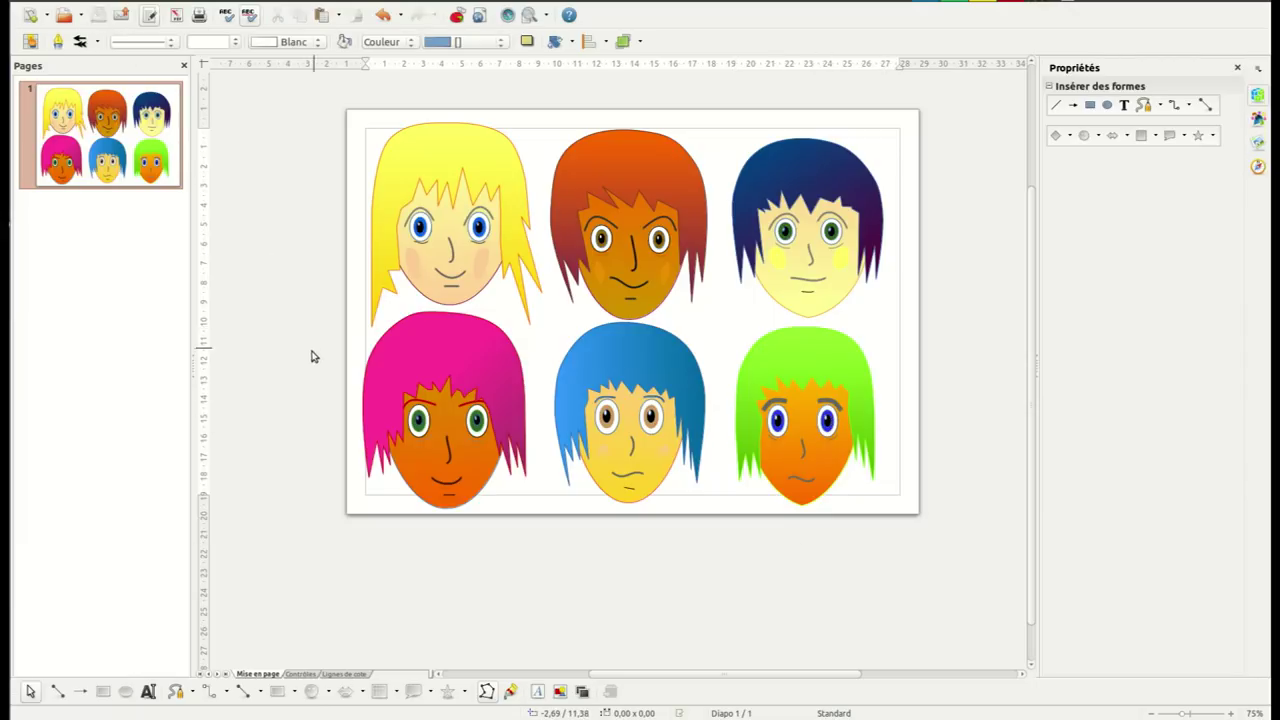